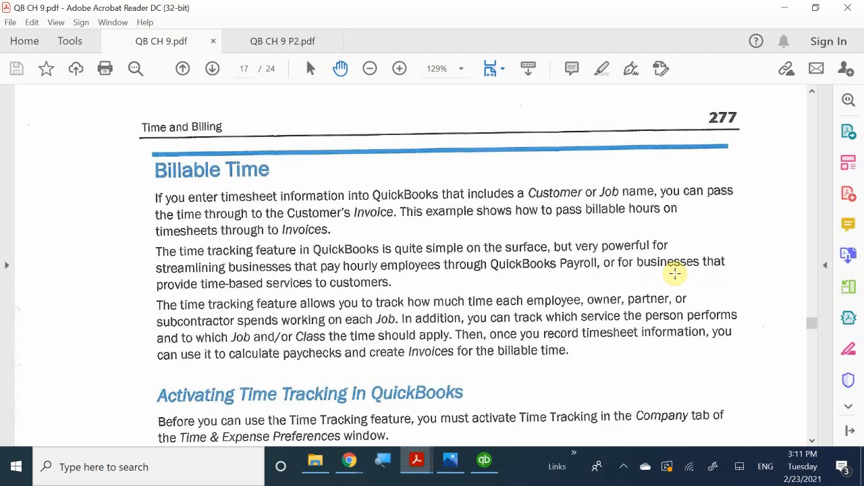
Scroll through the Unbilled Costs by Job report, then close it to reveal the Home Page.
scroll(297, 340, up, 1)
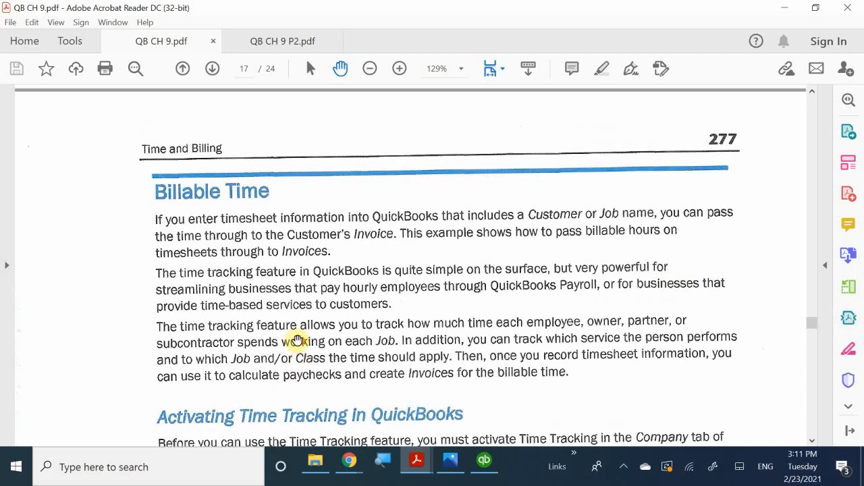
scroll(297, 341, up, 3)
scroll(299, 343, down, 1)
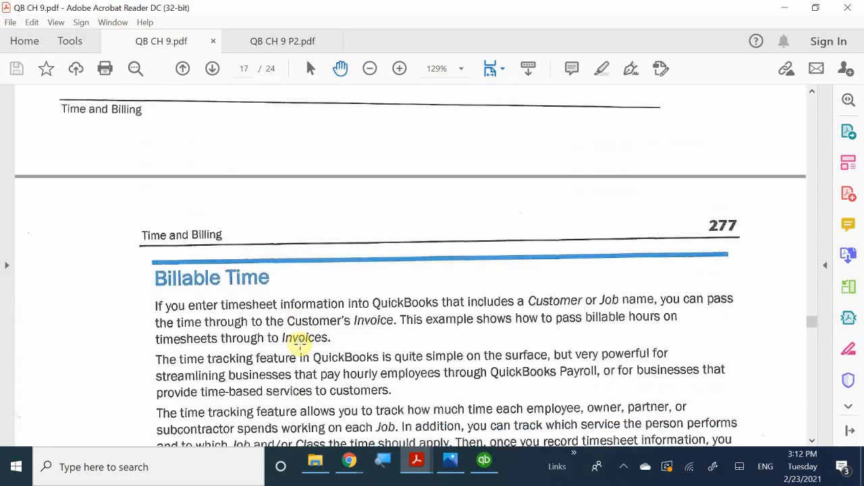
scroll(299, 343, down, 2)
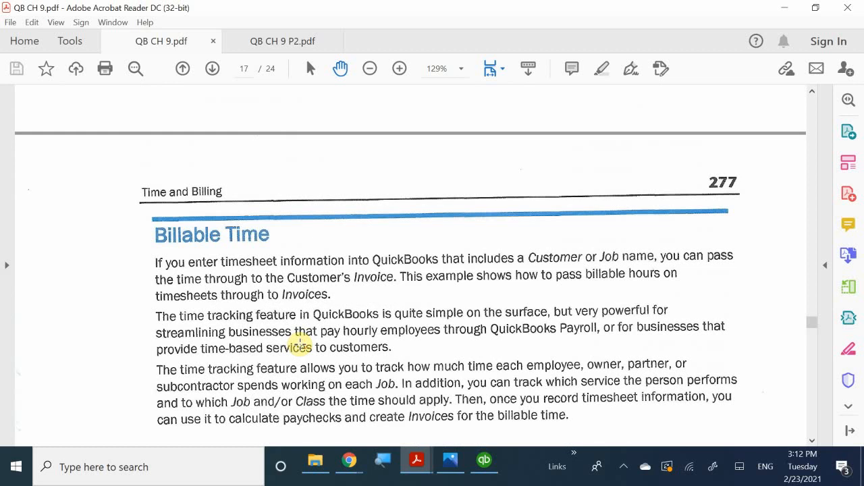
scroll(299, 345, down, 1)
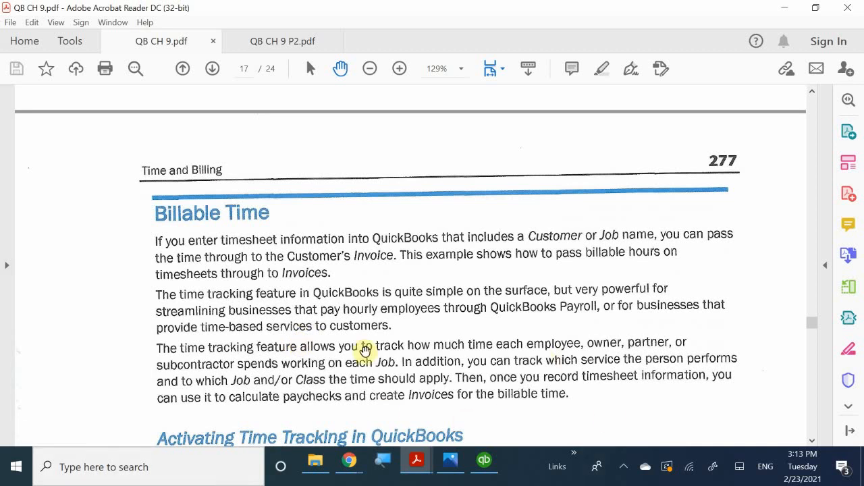
click(480, 461)
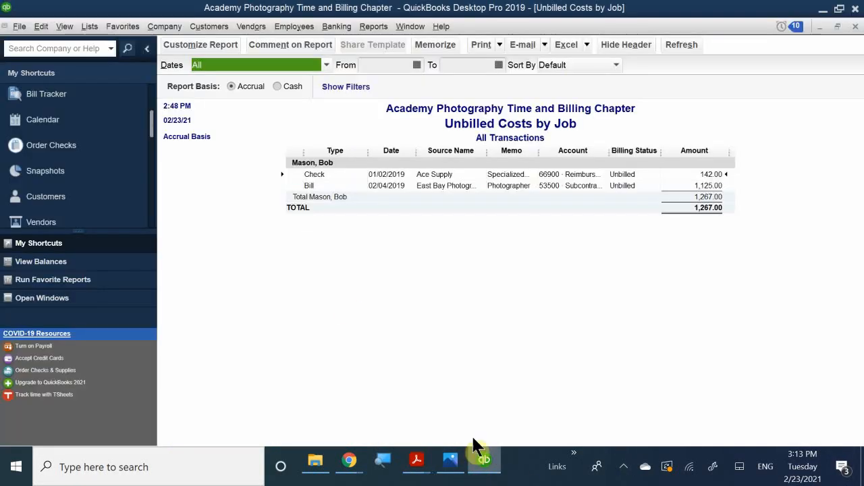
click(854, 27)
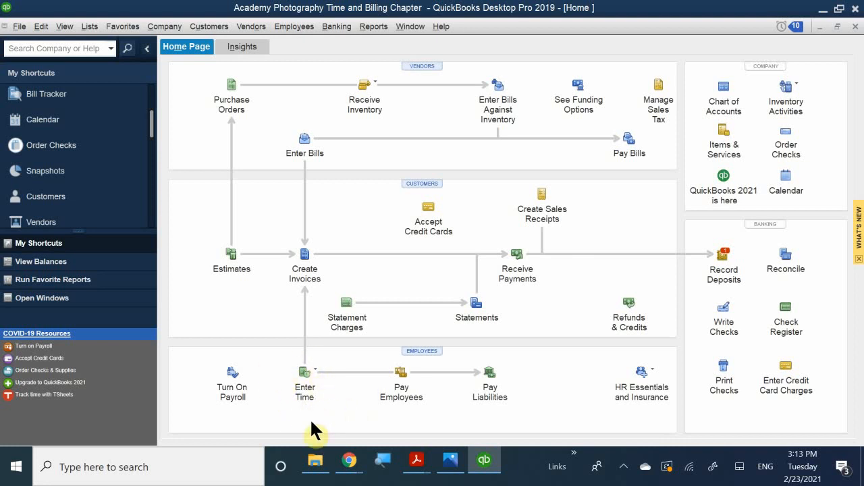
Browse the Employees menu without choosing, then show the Enter Time options.
click(287, 31)
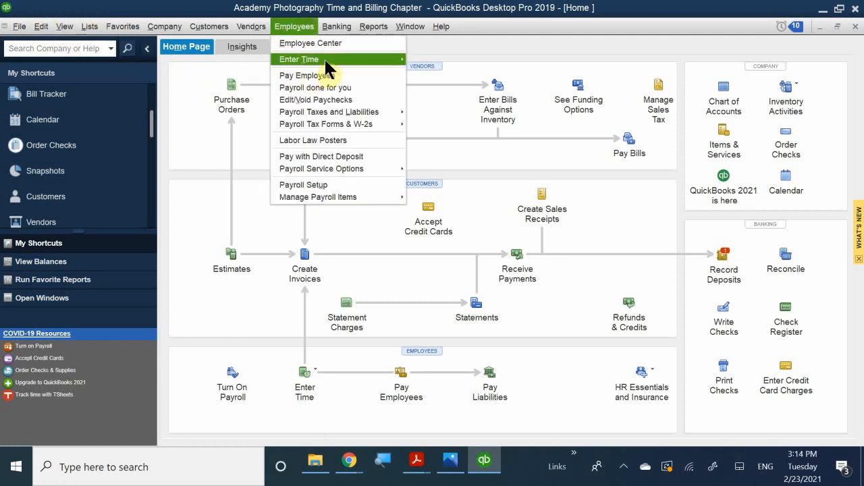
mouse_move(324, 57)
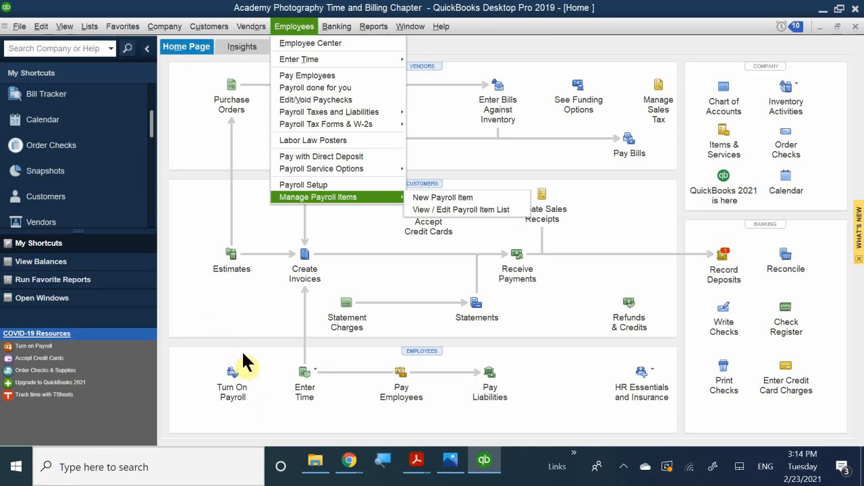
click(315, 368)
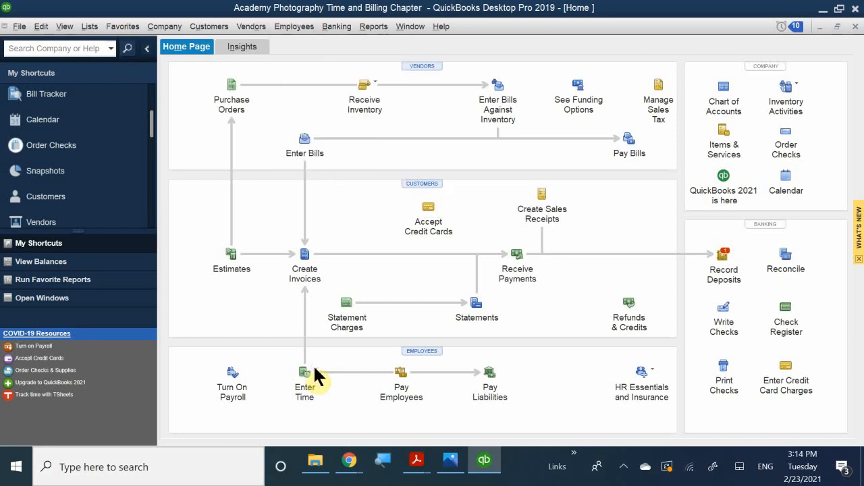
click(304, 374)
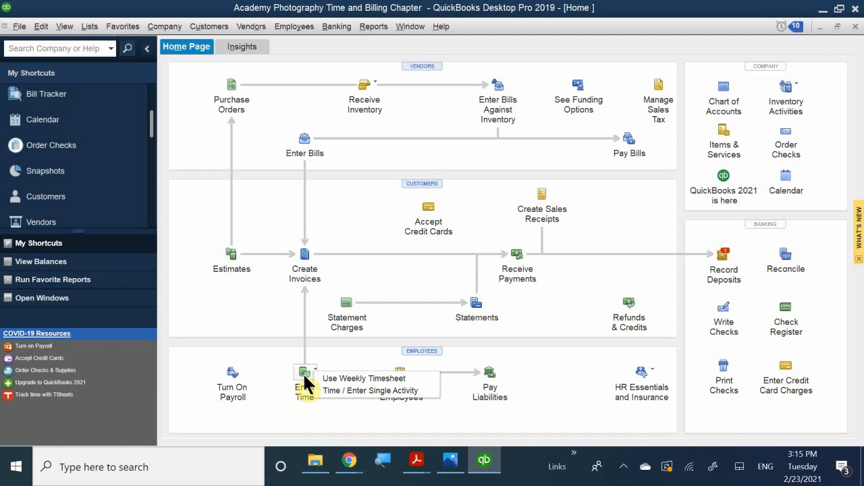
Open a Weekly Timesheet for Feb 22–28 and type the employee's first name in NAME.
click(351, 375)
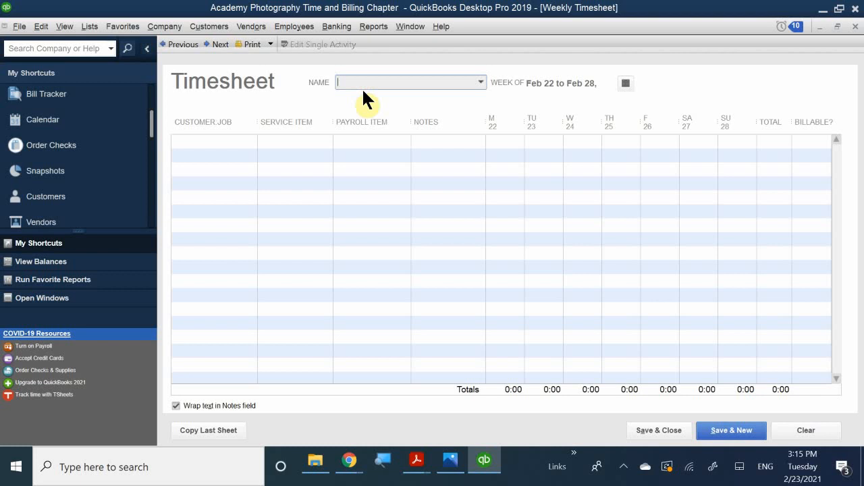
text(Mike Mazuki)
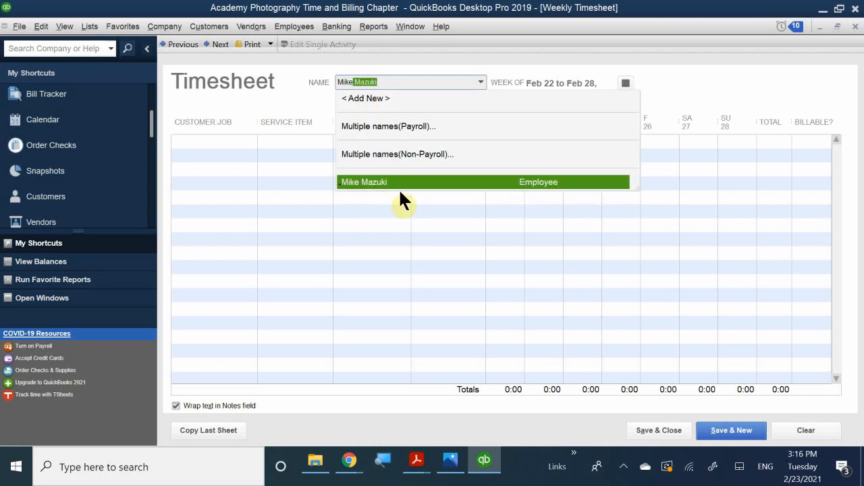
Choose the employee from the NAME list so the timesheet is assigned to them.
click(482, 78)
click(482, 80)
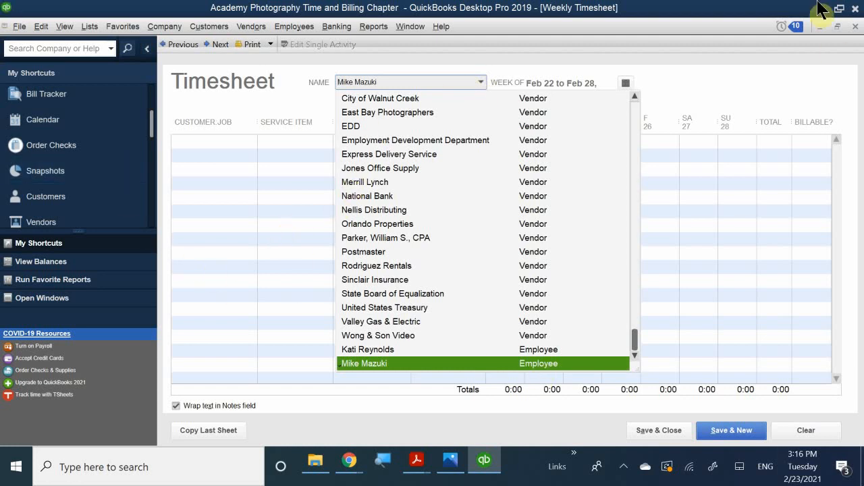
click(414, 365)
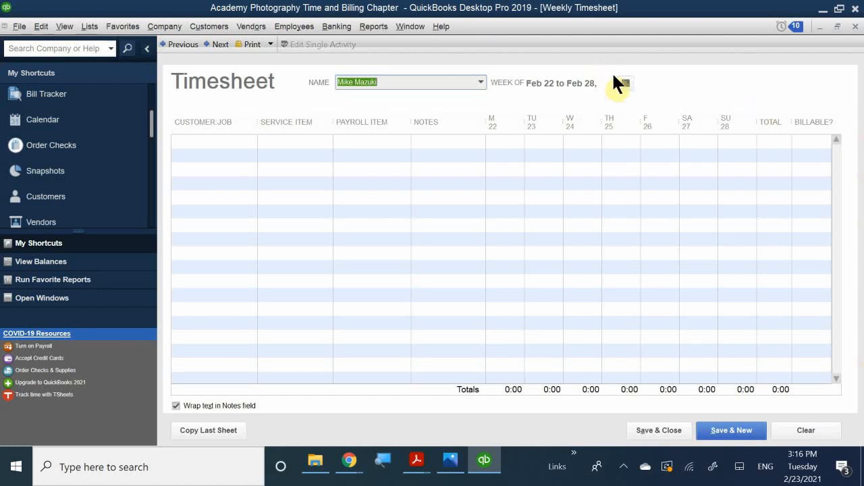
click(625, 83)
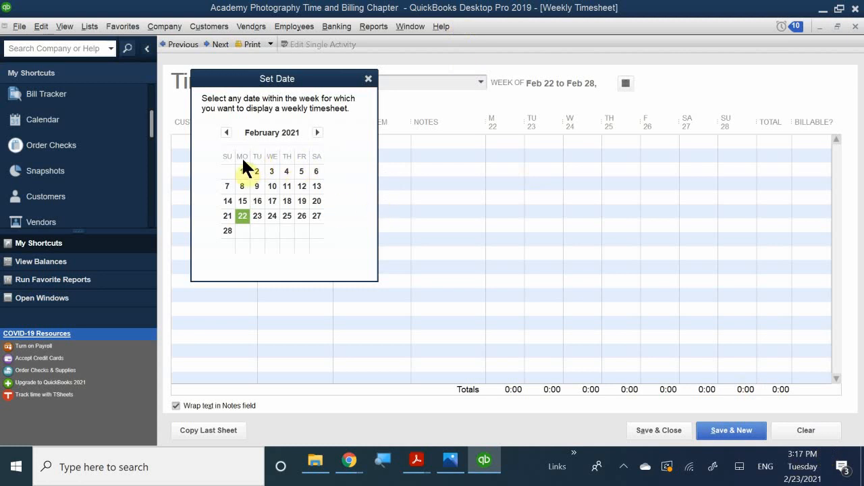
Set the timesheet to the week of Jan 7–13, 2019 and begin the first line.
click(226, 132)
click(226, 132)
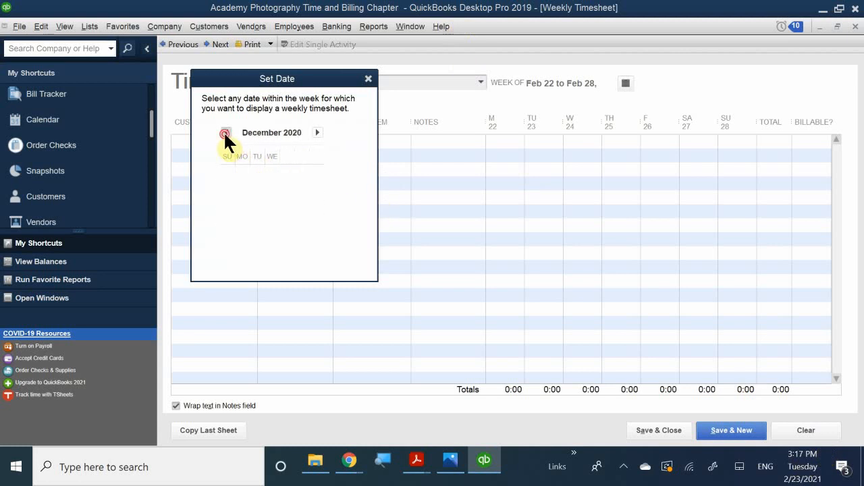
click(227, 132)
click(227, 133)
click(226, 132)
click(226, 132)
click(226, 133)
click(227, 132)
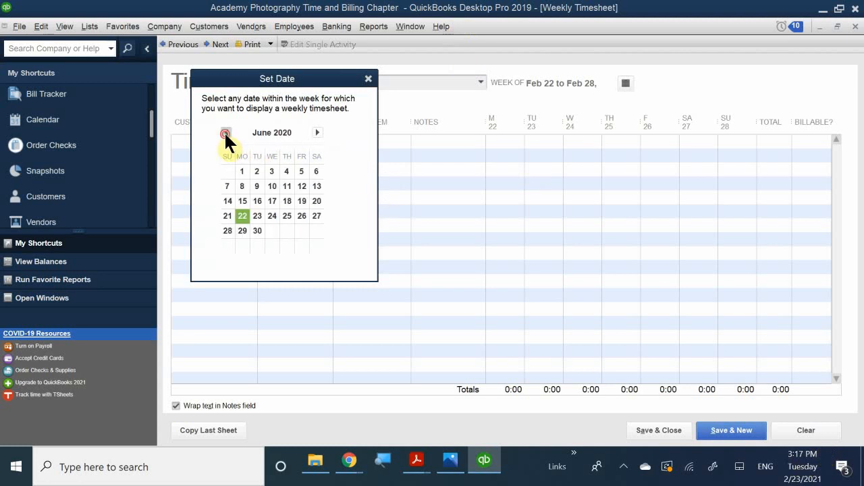
click(226, 132)
click(226, 133)
click(226, 133)
click(226, 132)
click(226, 132)
click(226, 132)
click(226, 132)
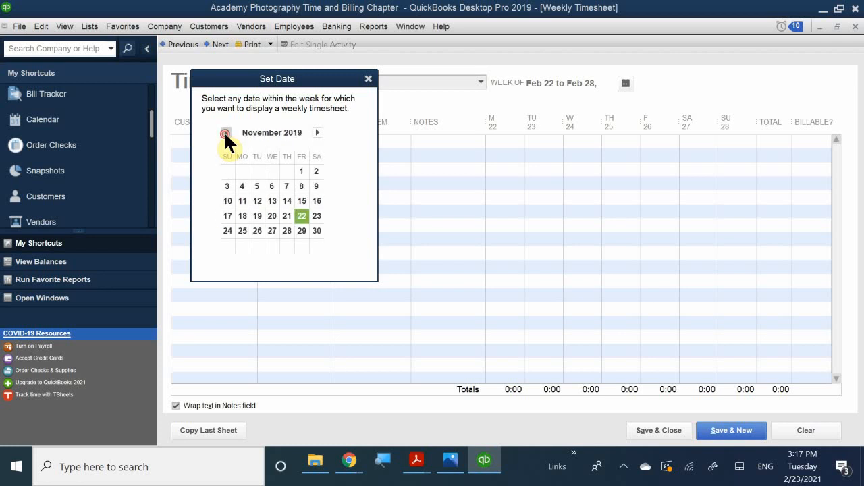
click(226, 132)
click(226, 132)
click(226, 132)
click(226, 132)
click(226, 132)
click(226, 132)
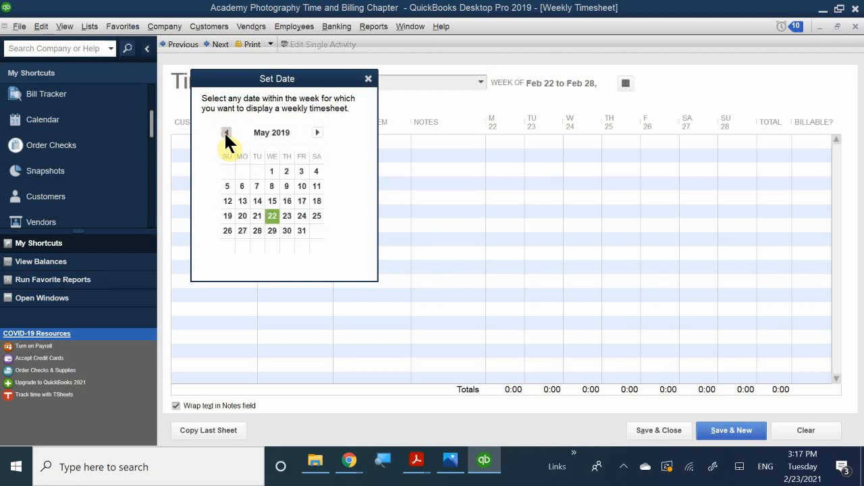
click(226, 132)
click(226, 132)
click(227, 132)
click(226, 133)
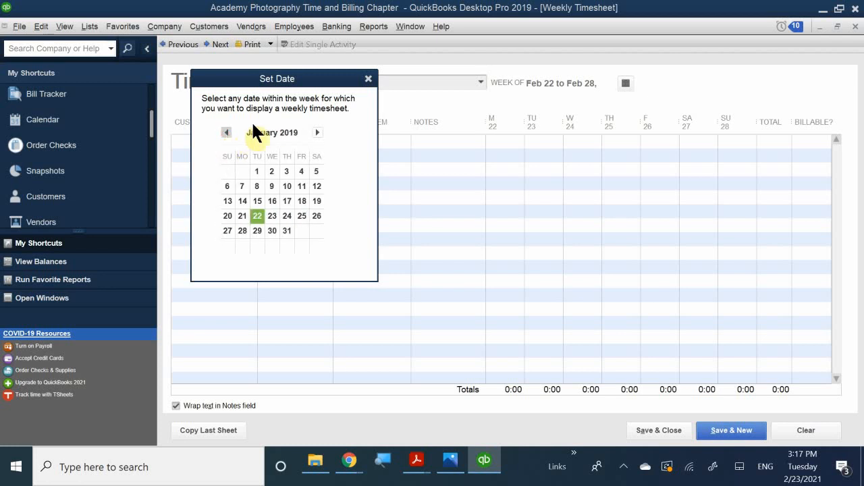
click(242, 186)
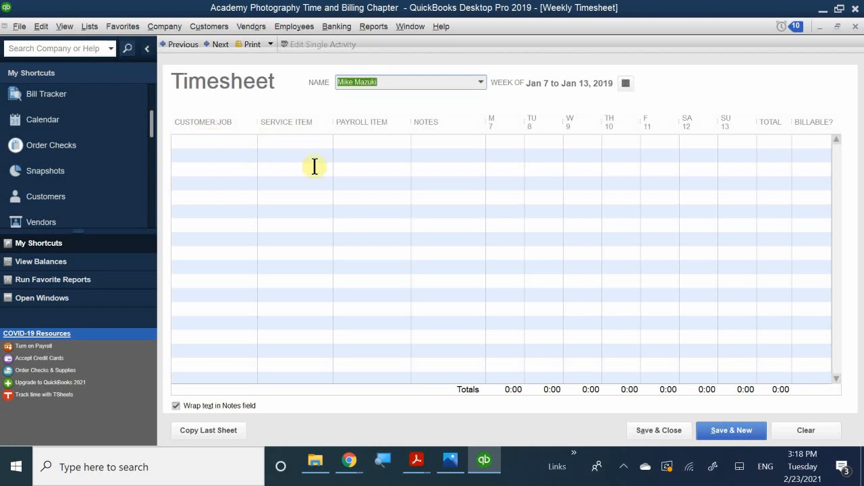
click(357, 142)
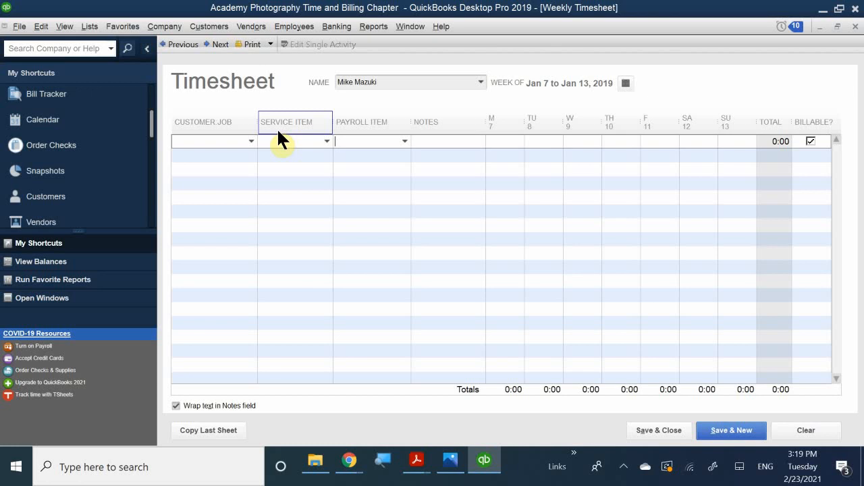
Set the first line's payroll item to Hourly Regular.
text(J)
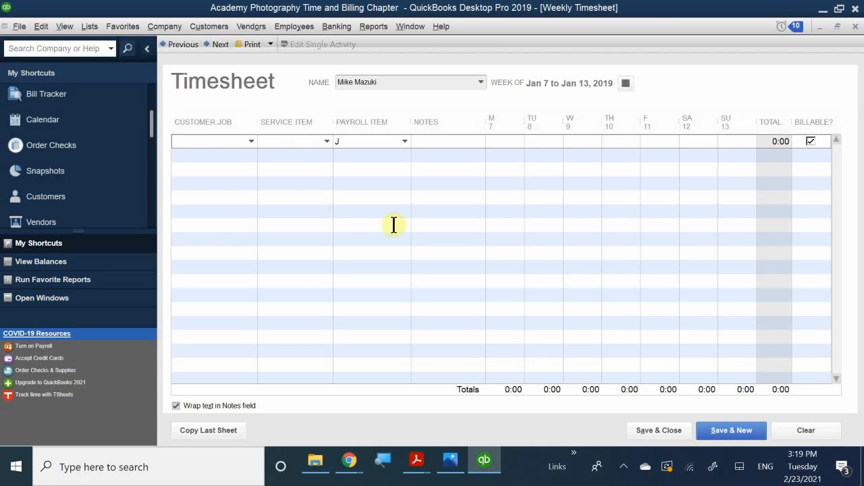
key(BackSpace)
text(Hourly Regular)
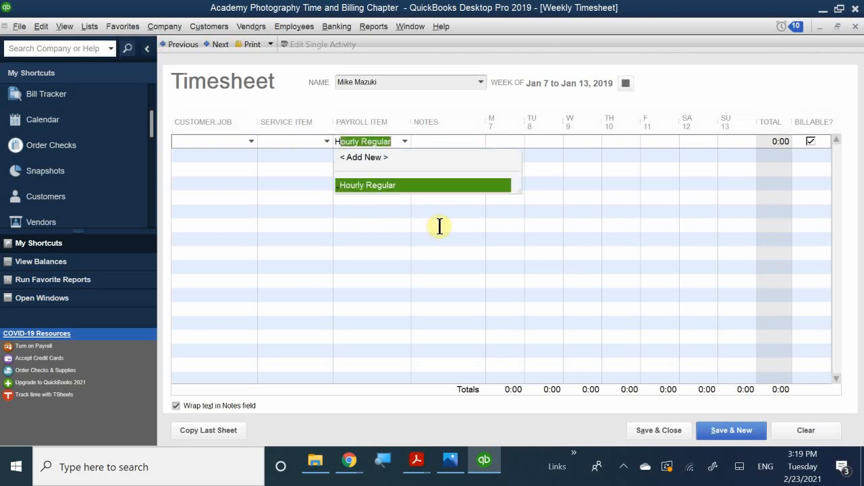
click(365, 183)
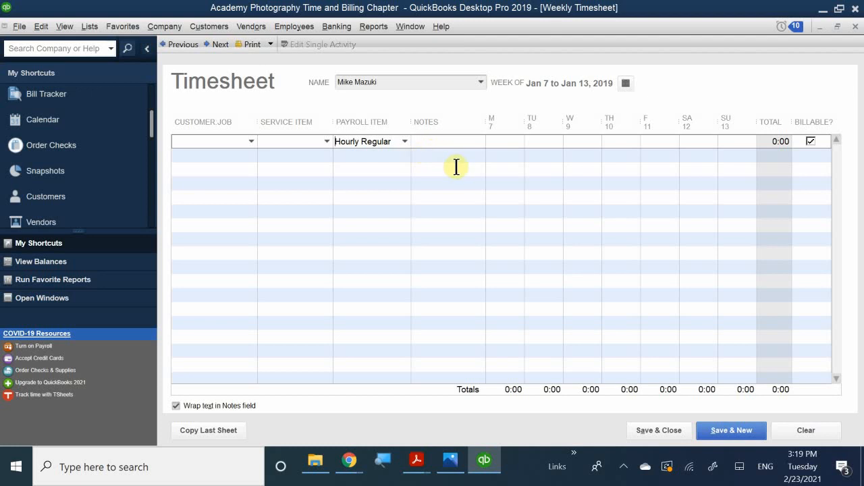
Add the note 'Staff Meeting' to the first timesheet line.
click(425, 141)
text(s)
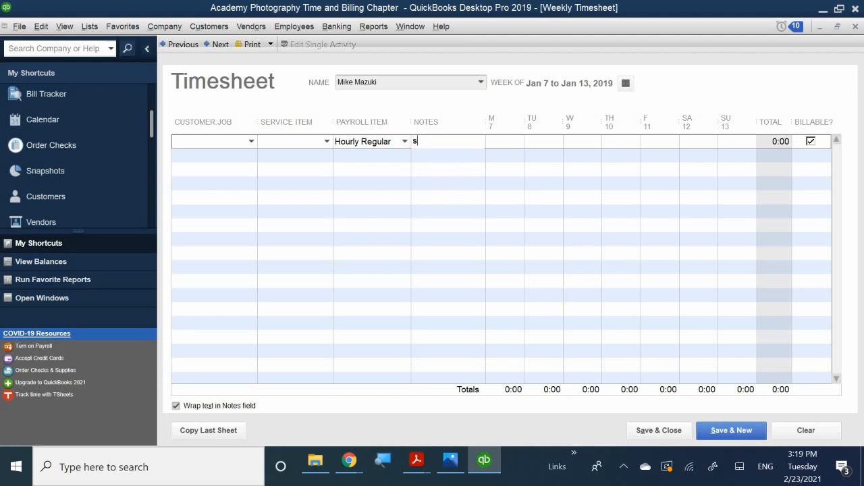
text(TAFF)
key(BackSpace)
key(BackSpace)
key(BackSpace)
key(BackSpace)
key(BackSpace)
text(Staff <)
key(BackSpace)
text(M)
text(eetomg)
key(BackSpace)
key(BackSpace)
key(BackSpace)
key(BackSpace)
text(ting)
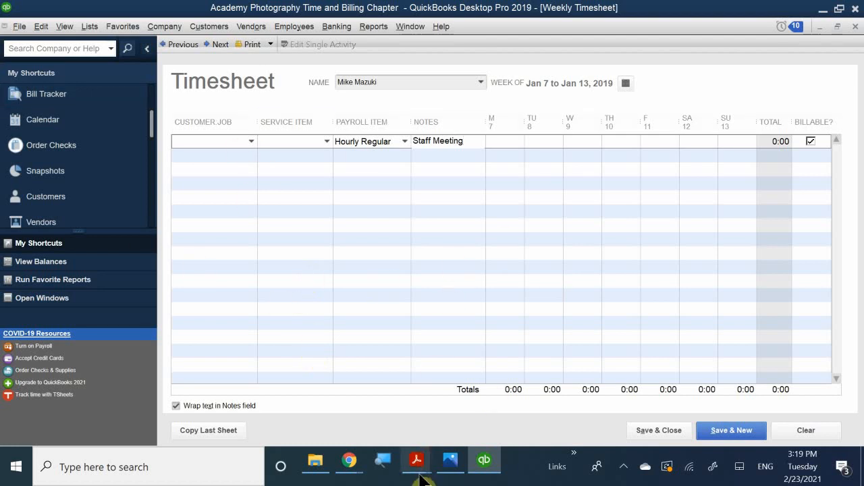
click(449, 461)
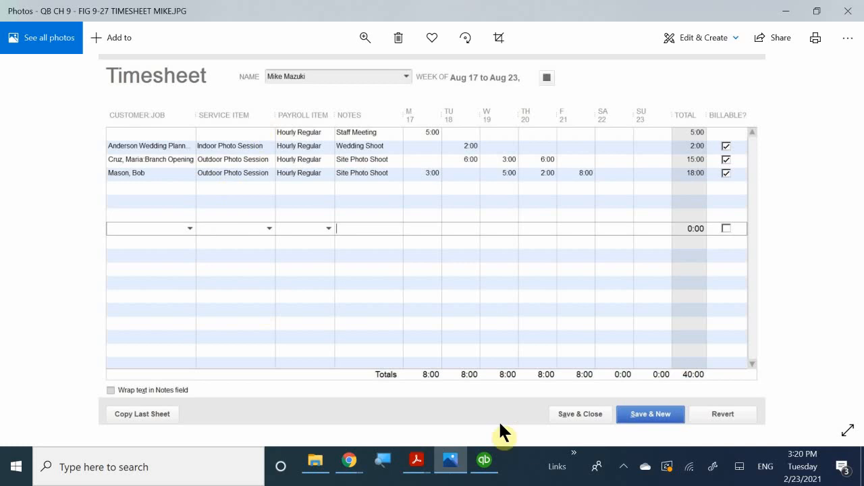
click(492, 464)
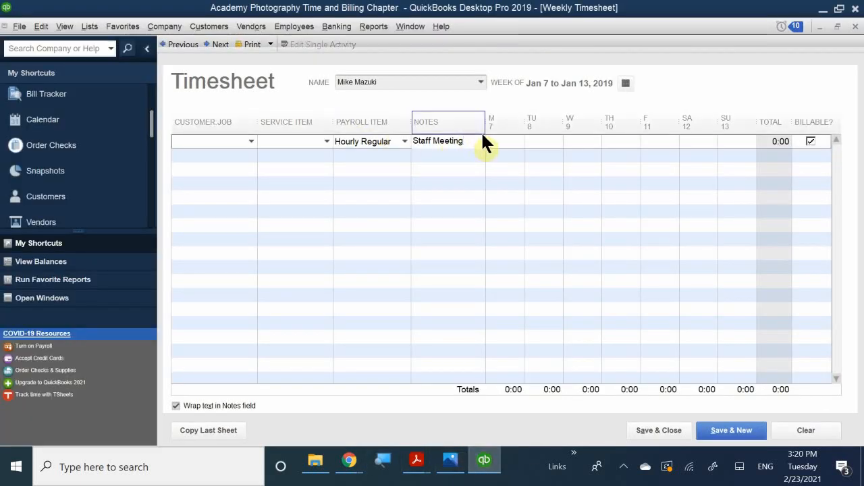
Enter 5 hours on Monday, Jan 7 for Staff Meeting and dismiss the billable warning.
click(506, 139)
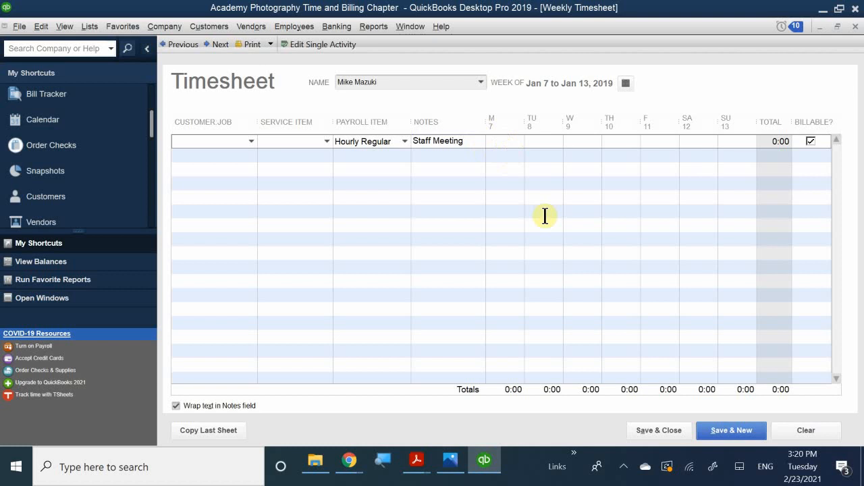
text(5)
click(508, 196)
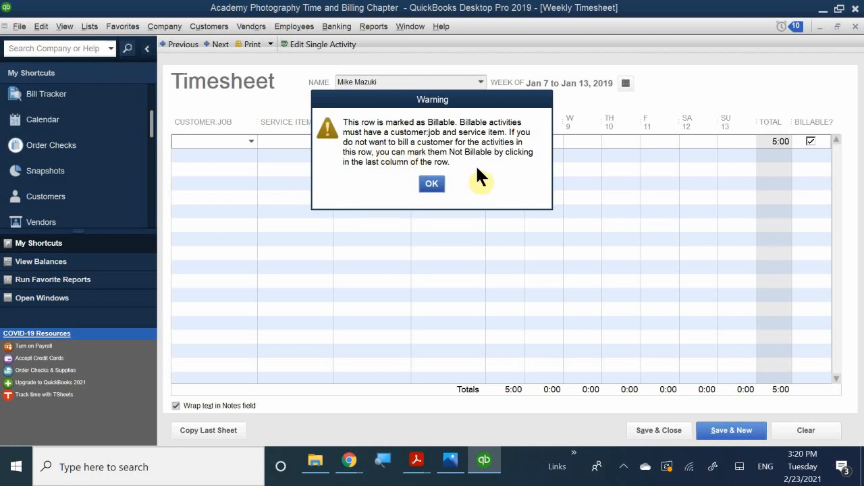
click(431, 183)
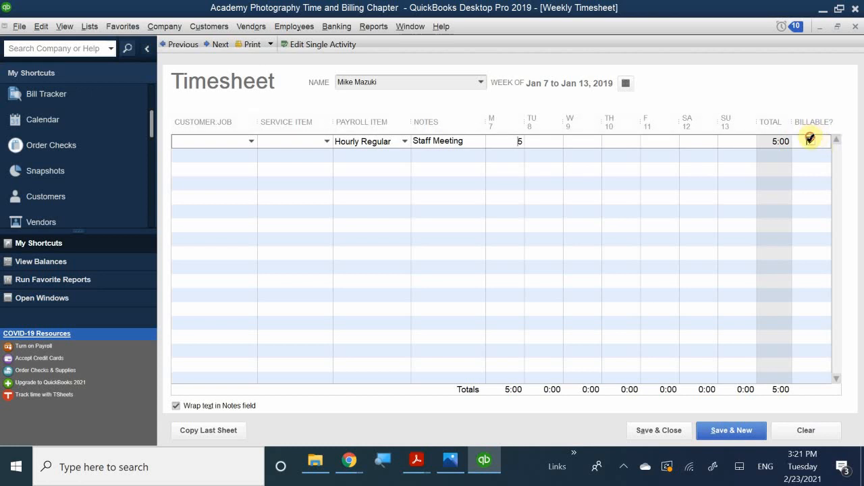
Uncheck Billable? on the Staff Meeting line, leaving it non-billable at 5:00.
click(810, 140)
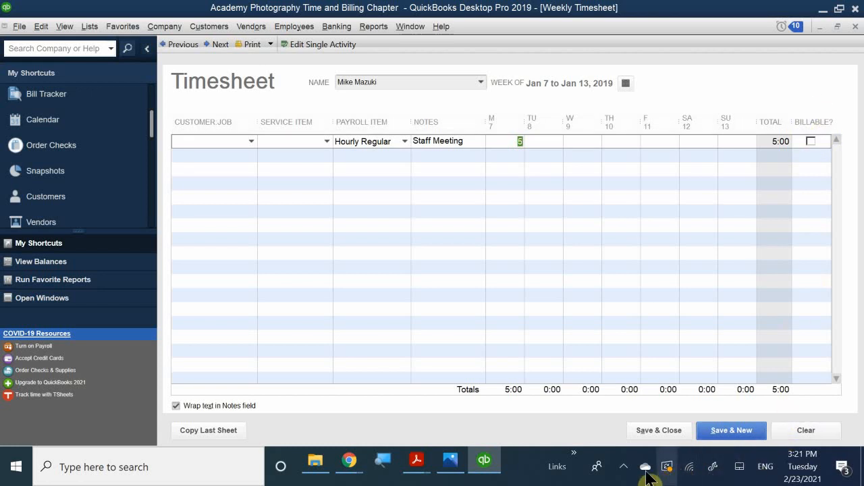
click(623, 467)
click(623, 466)
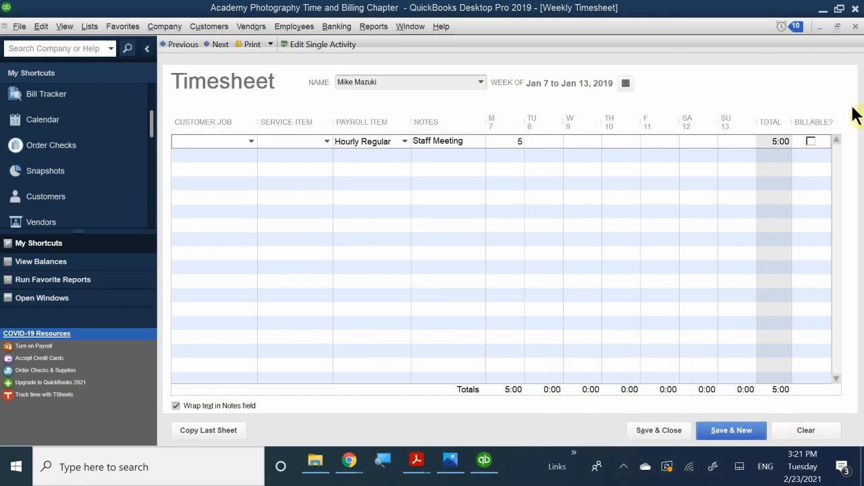
click(811, 140)
click(499, 123)
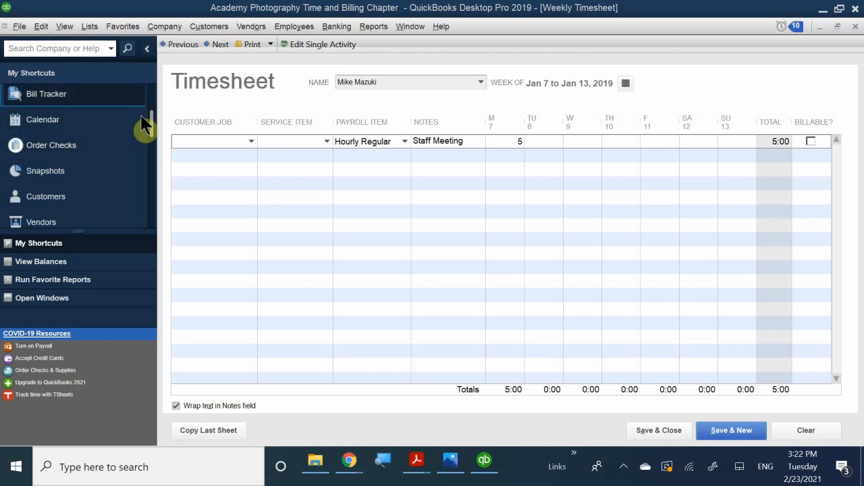
click(200, 143)
text(a)
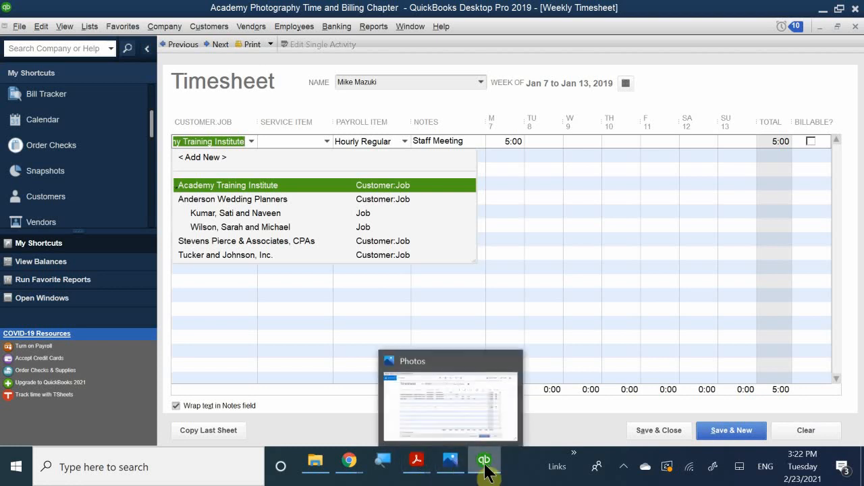
mouse_move(484, 470)
click(455, 471)
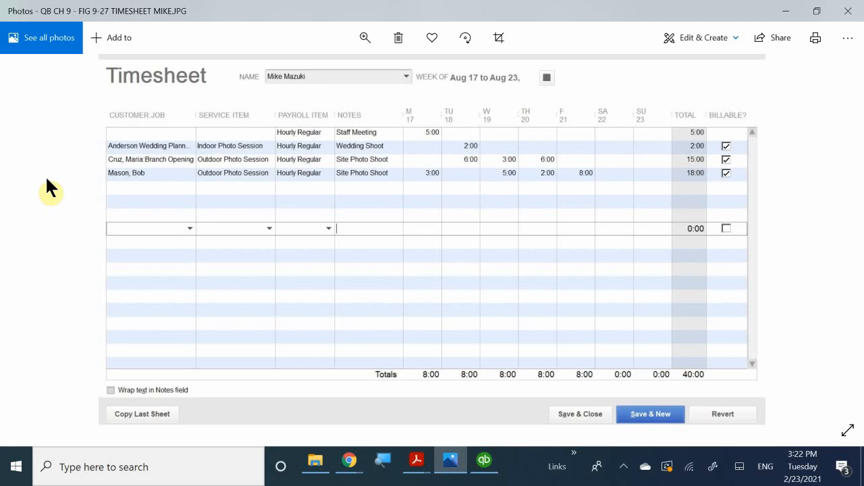
click(450, 463)
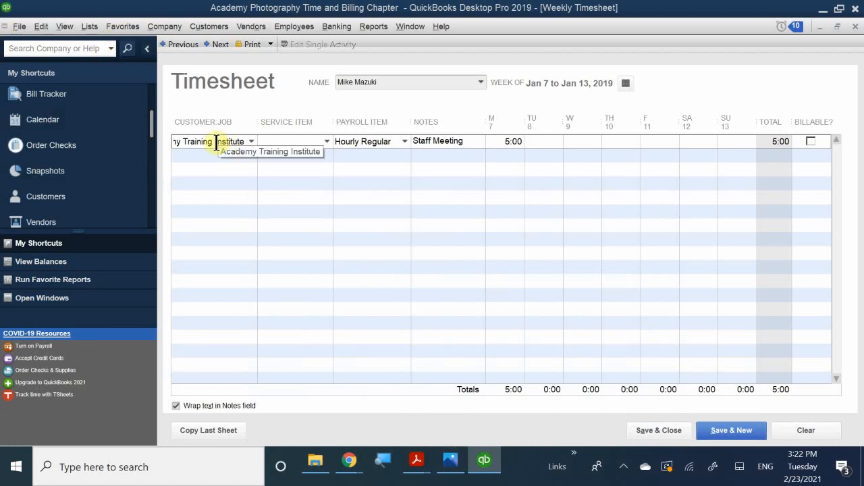
drag(245, 142, 57, 88)
text(te)
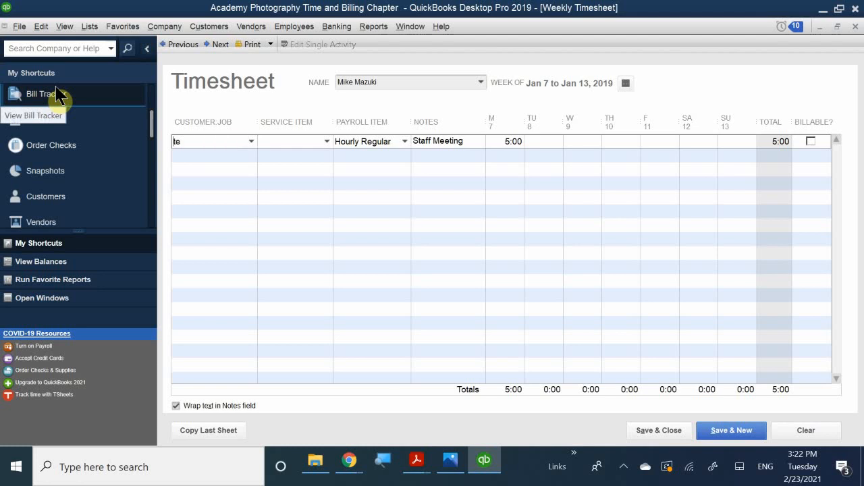
key(BackSpace)
key(BackSpace)
key(BackSpace)
text(anner)
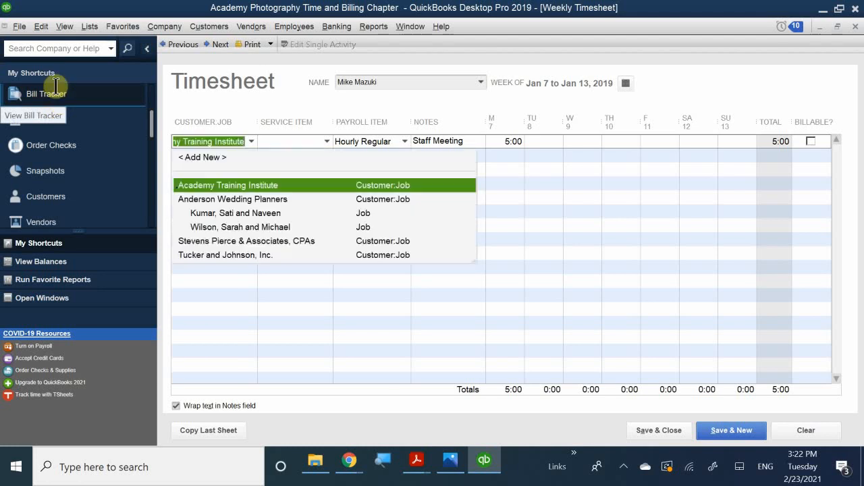
text(s)
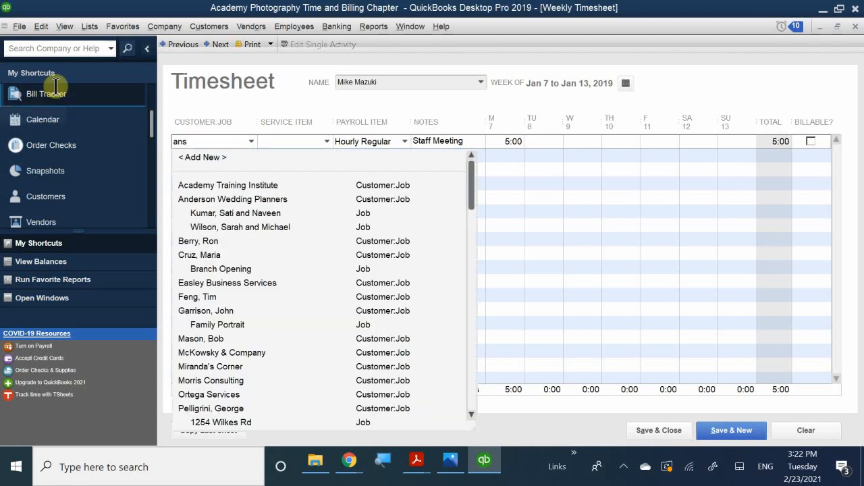
key(BackSpace)
text(de)
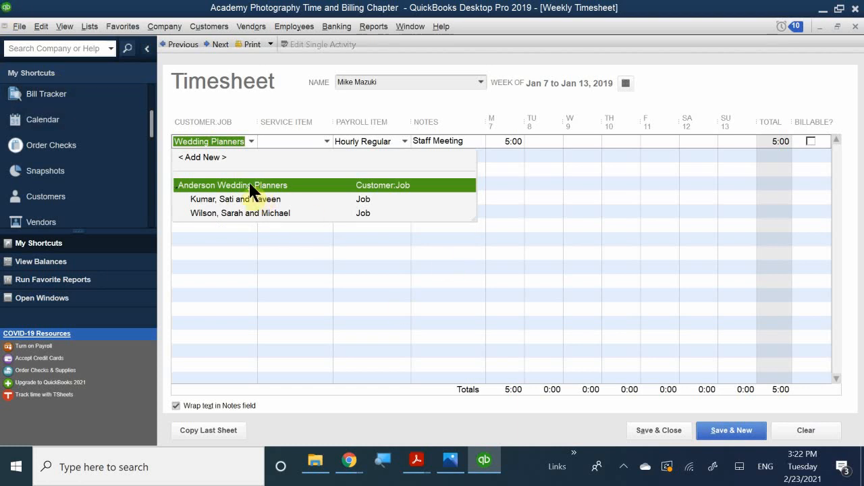
click(264, 189)
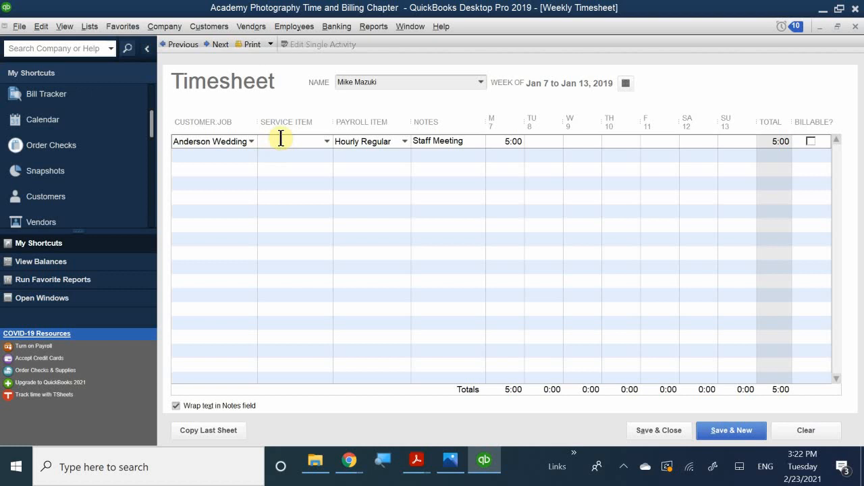
click(324, 141)
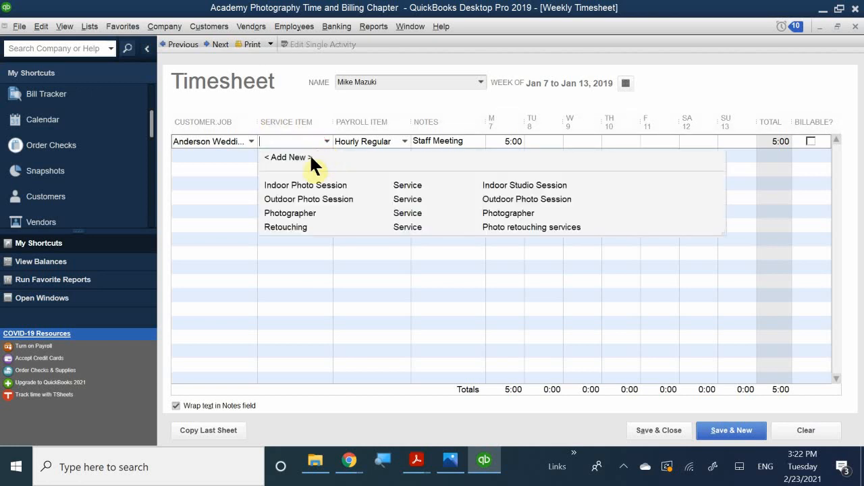
click(287, 185)
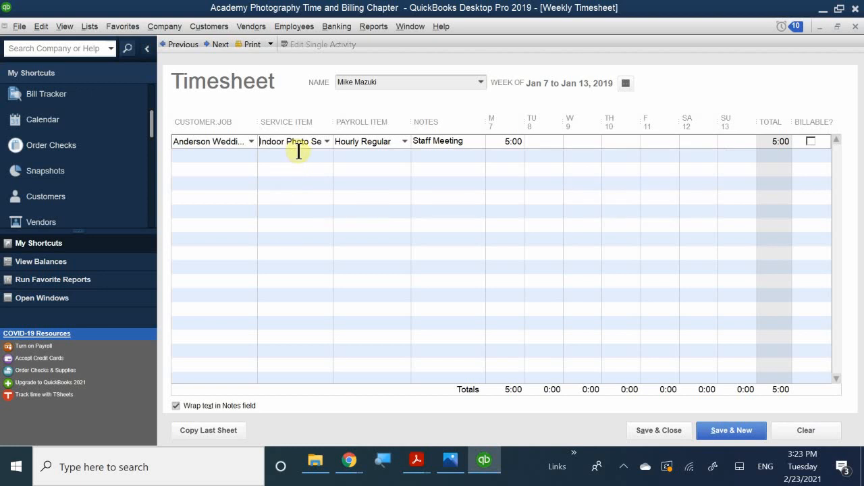
click(233, 146)
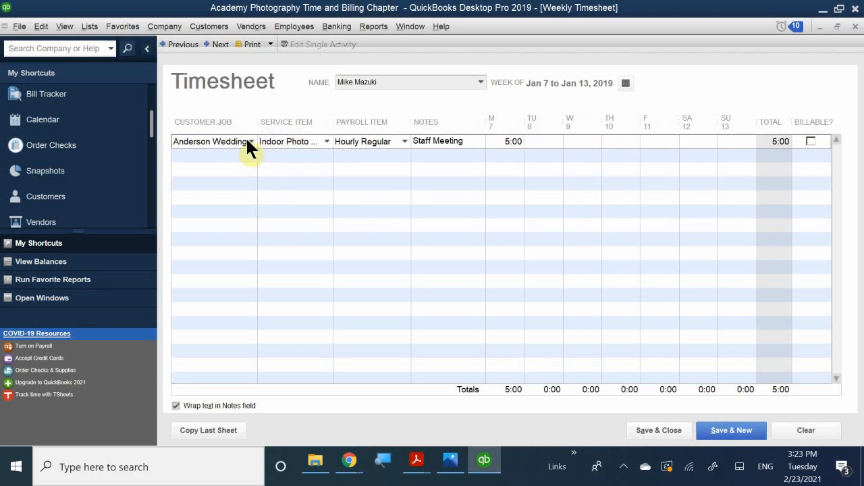
drag(244, 141, 105, 100)
key(Delete)
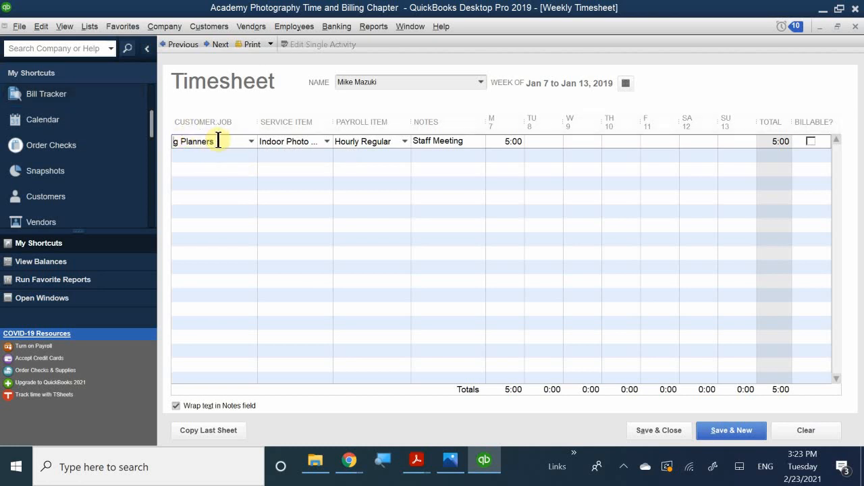
drag(218, 140, 94, 118)
key(Delete)
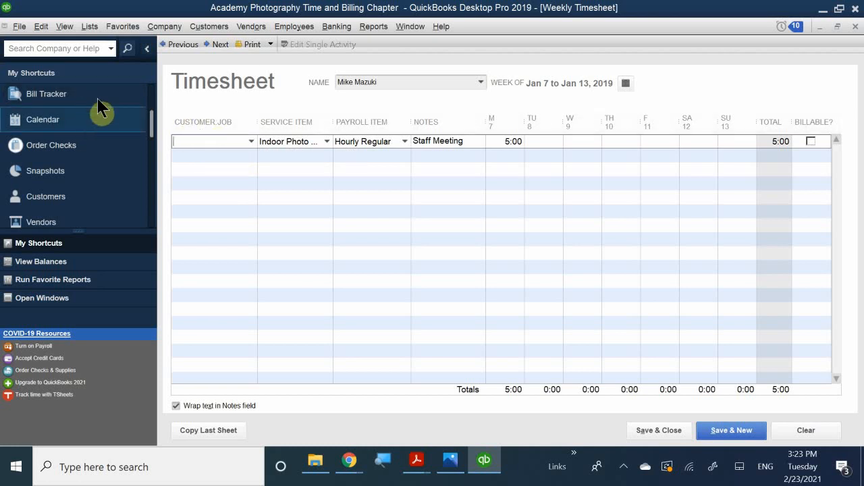
click(297, 155)
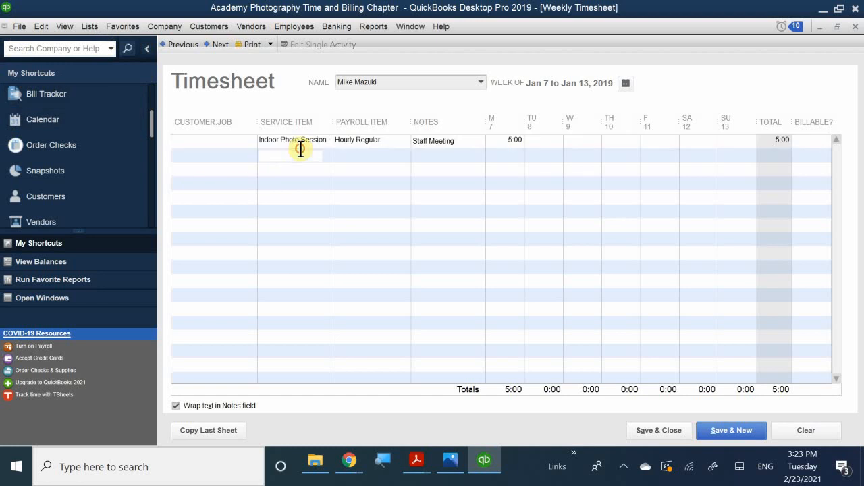
click(321, 140)
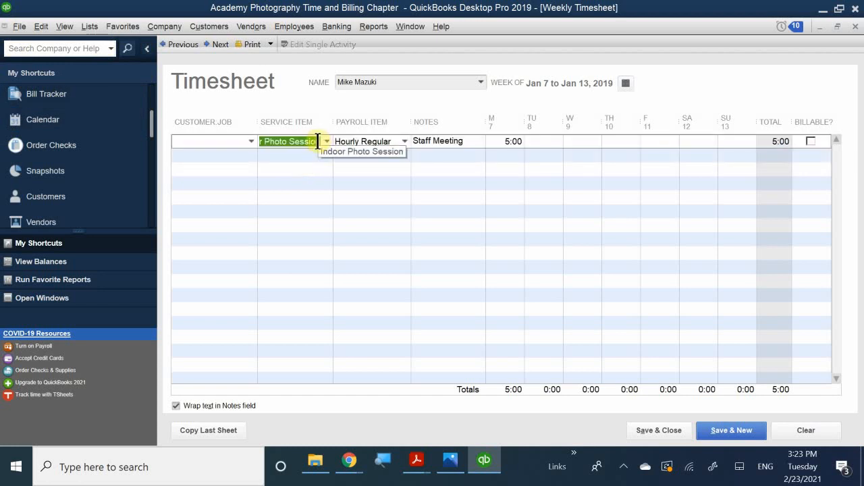
key(Delete)
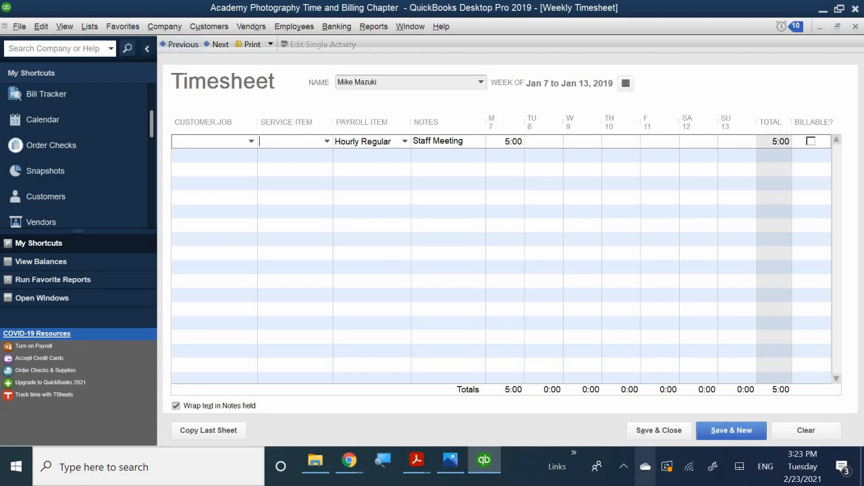
click(223, 156)
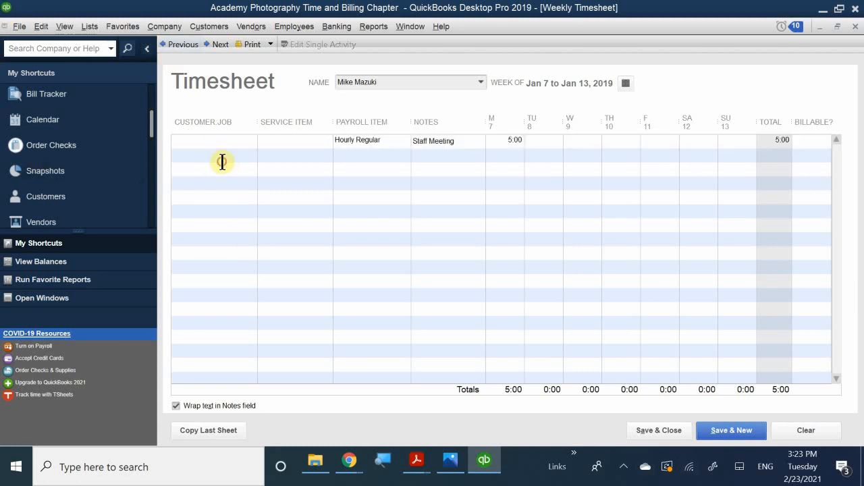
Choose Anderson Wedding Planners as the customer for the second timesheet line.
text(As)
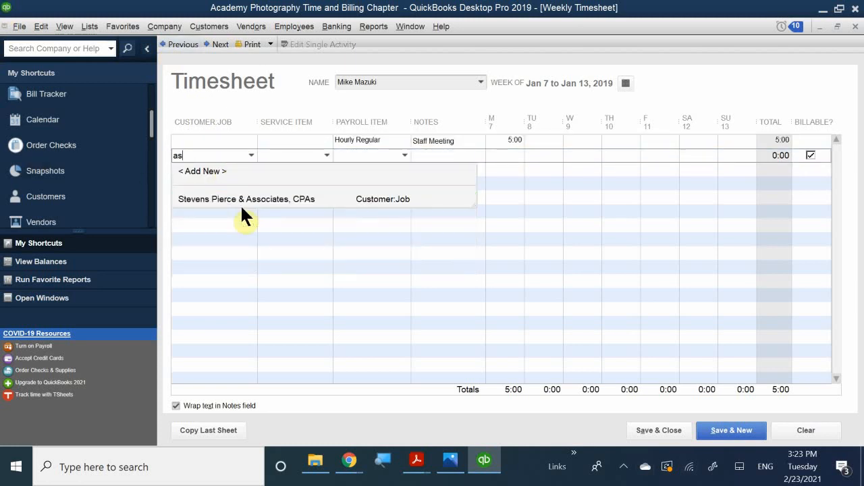
key(BackSpace)
text(nser)
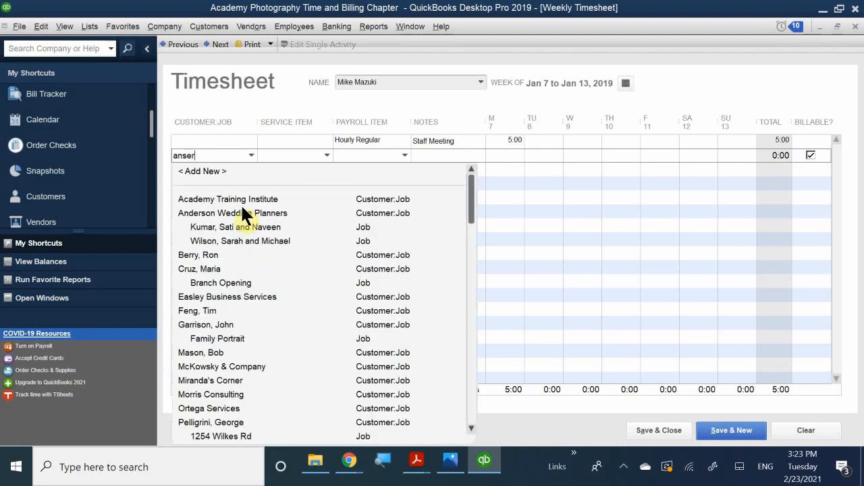
key(BackSpace)
text(d)
key(BackSpace)
key(BackSpace)
text(de)
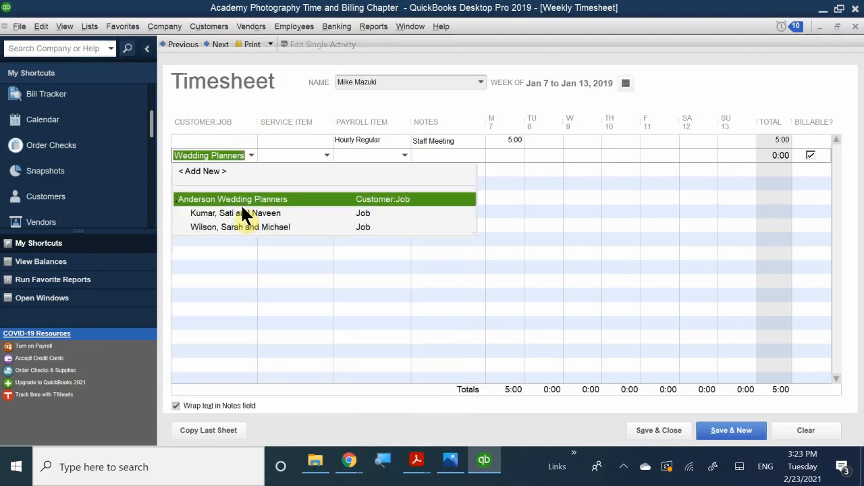
click(248, 197)
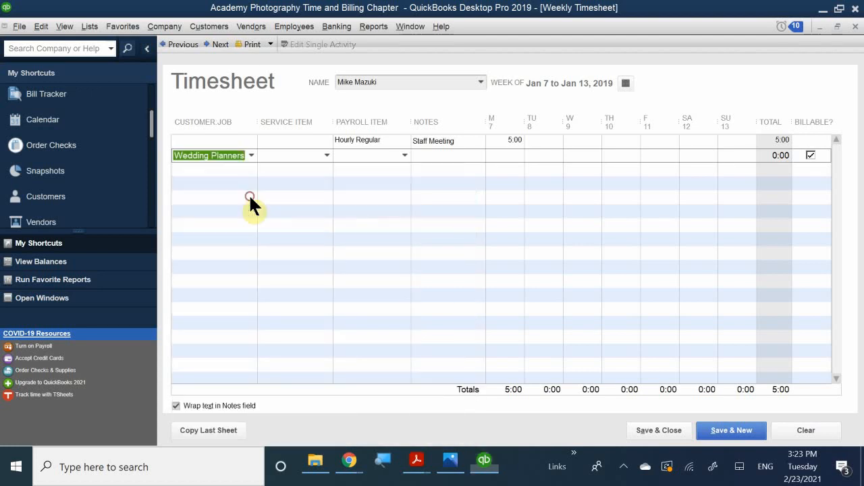
Set the row's service item to Indoor Photo Session and payroll item to Hourly Regular.
click(284, 160)
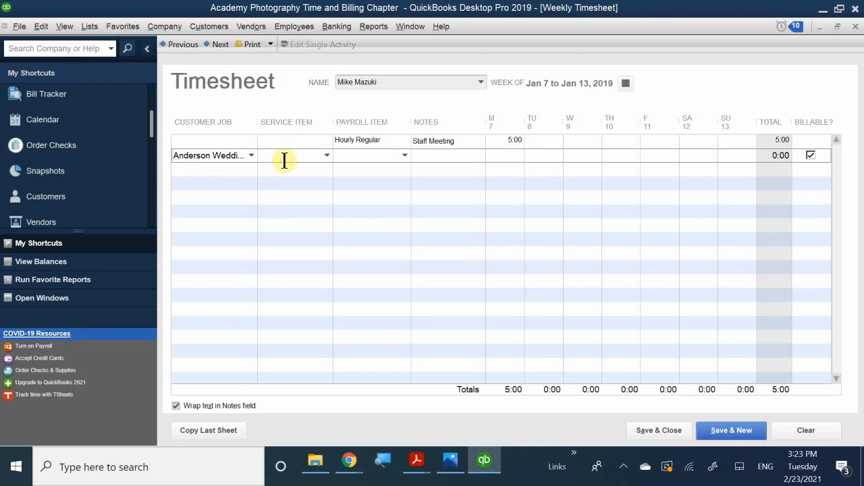
click(325, 155)
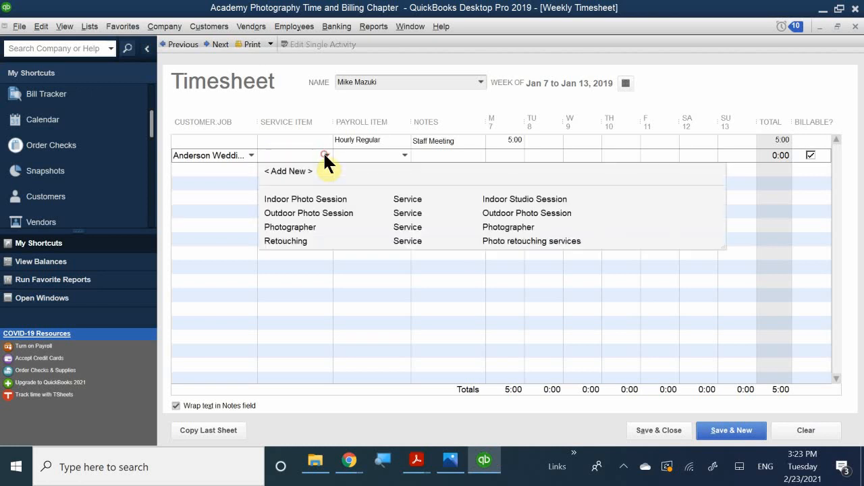
click(305, 200)
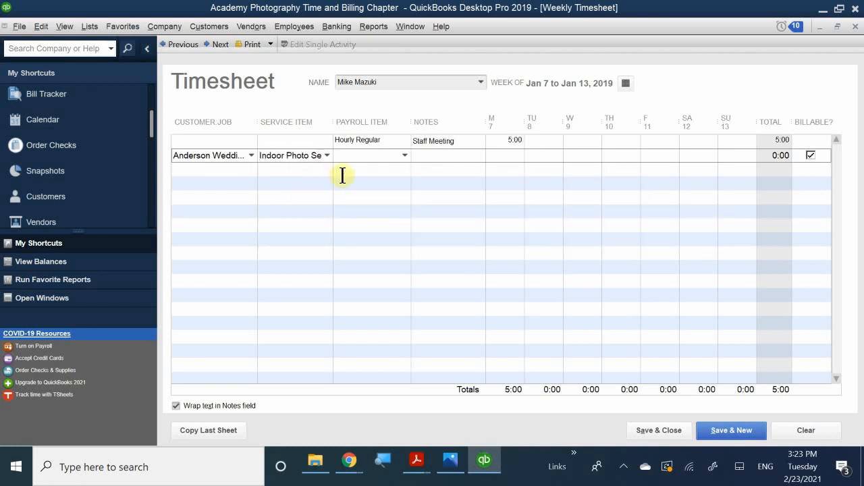
click(361, 163)
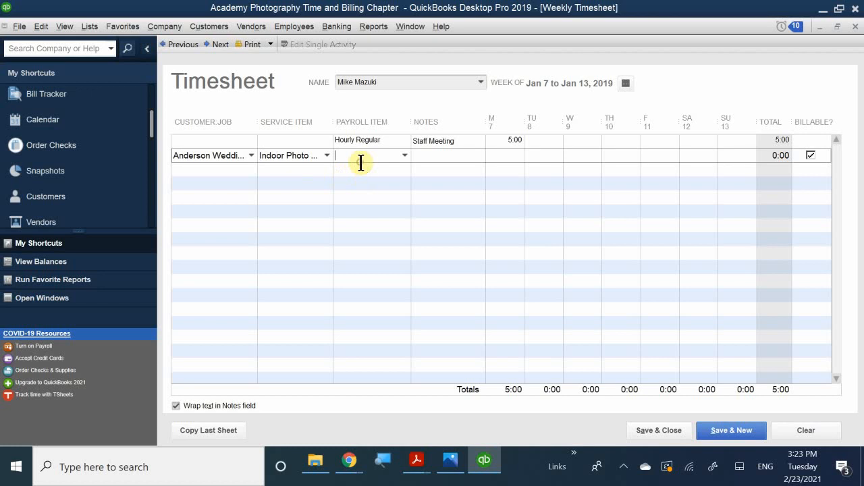
click(405, 154)
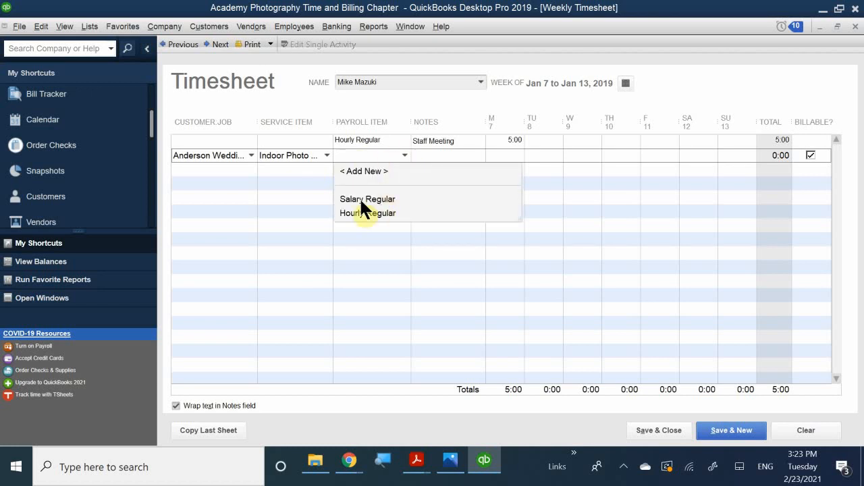
click(351, 213)
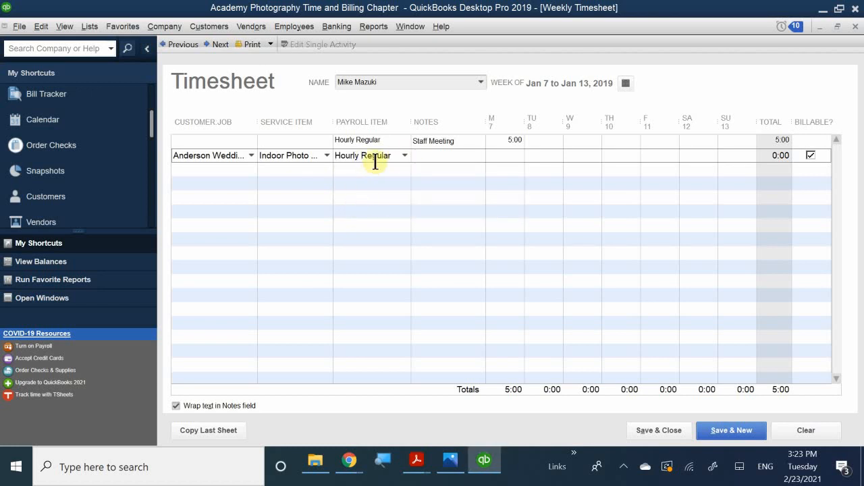
Enter the note 'Wedding Shoot' on the Anderson Wedding Planners row.
click(424, 156)
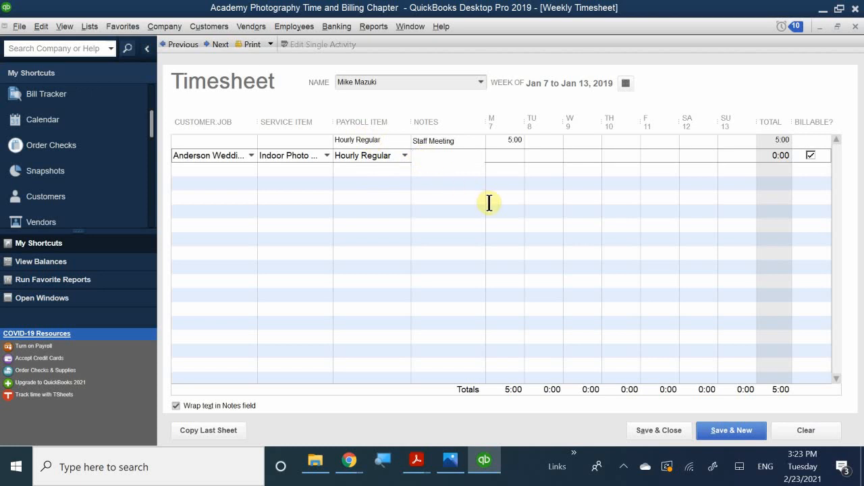
text(Wd)
key(BackSpace)
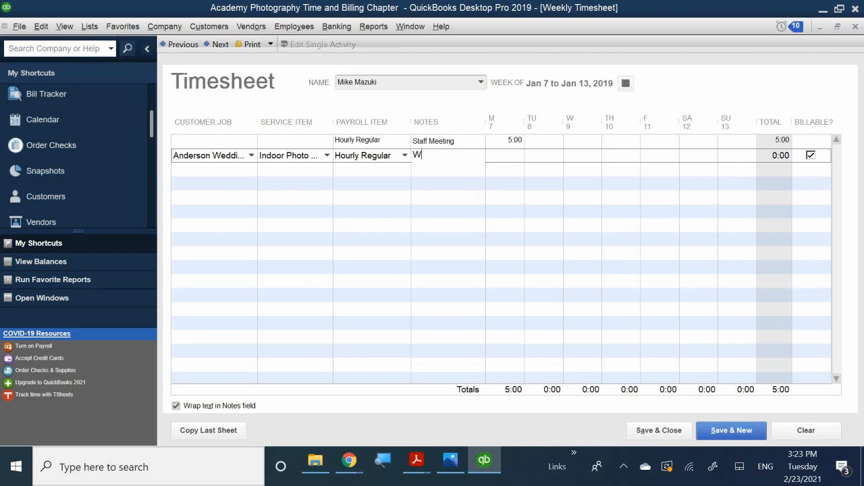
text(r)
key(BackSpace)
text(edding)
text(Photos)
key(BackSpace)
key(BackSpace)
key(BackSpace)
key(BackSpace)
key(BackSpace)
key(BackSpace)
text(Shoot)
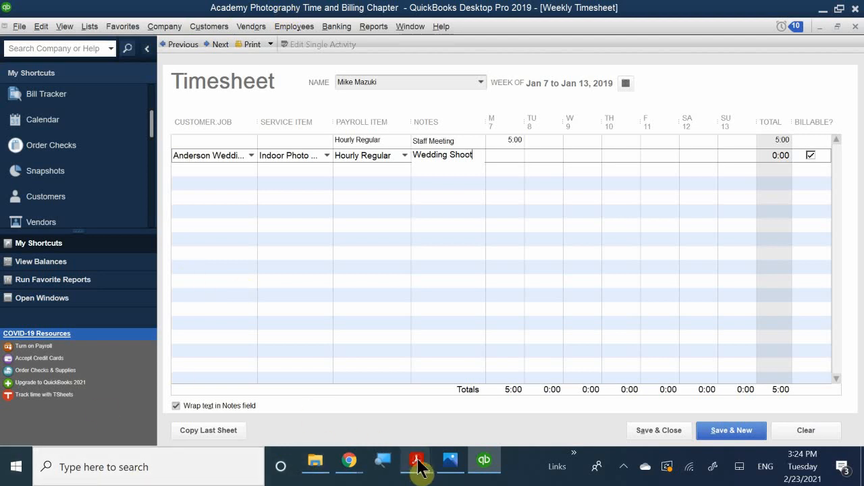
mouse_move(416, 462)
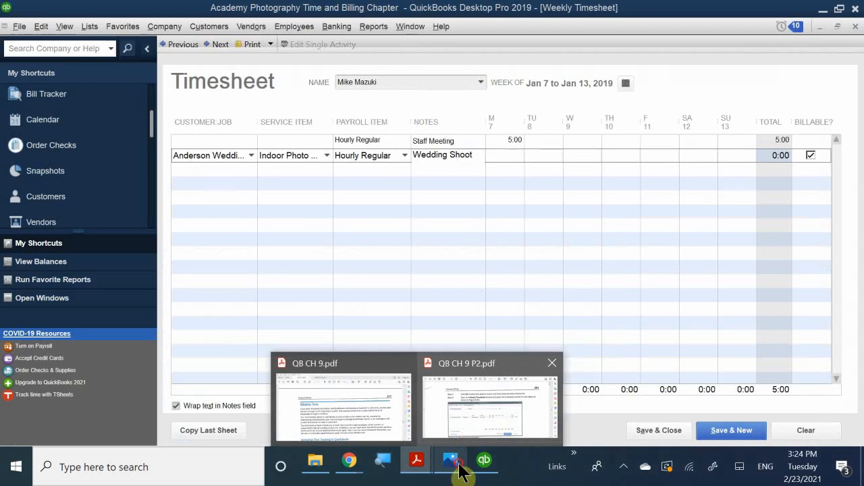
click(458, 465)
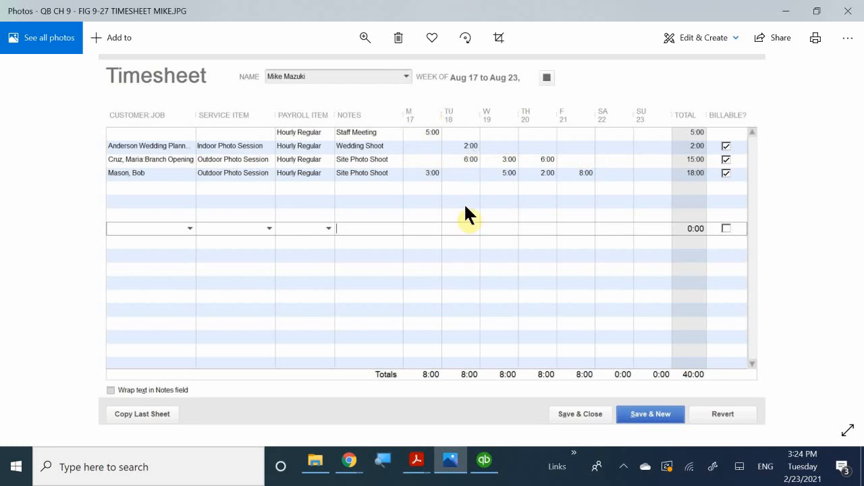
click(483, 461)
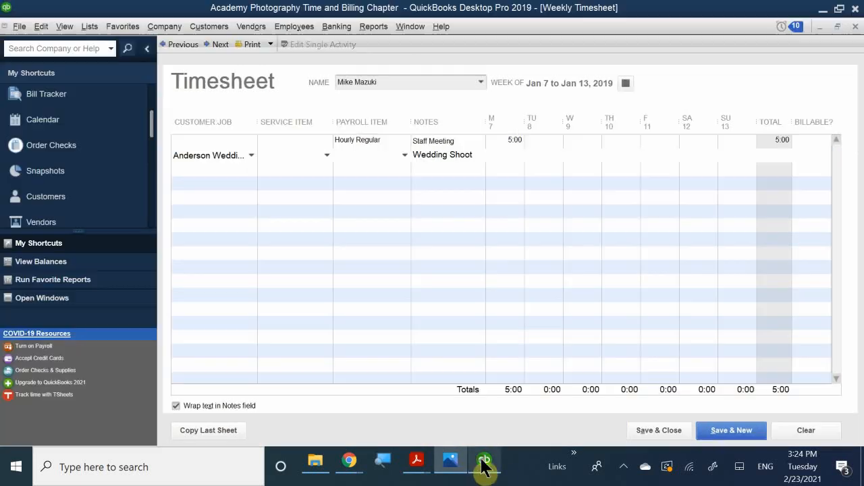
Enter 2 hours on Tuesday, Jan 8 for the Wedding Shoot line.
click(543, 151)
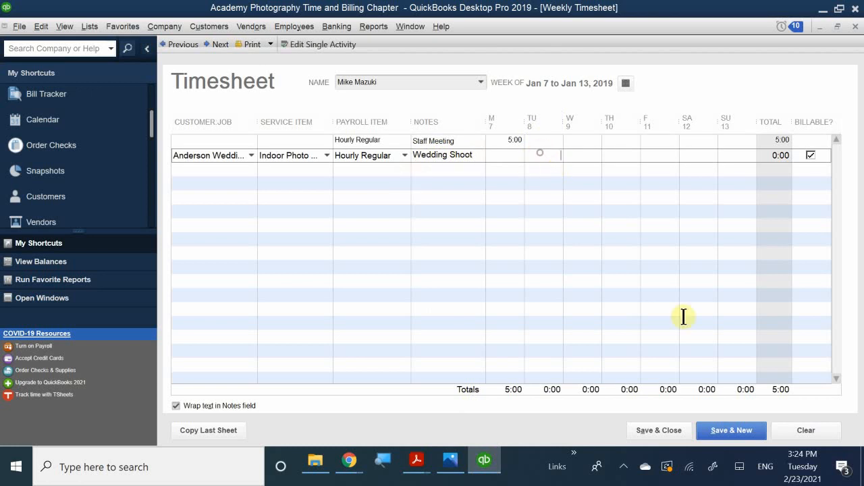
text(2)
click(568, 178)
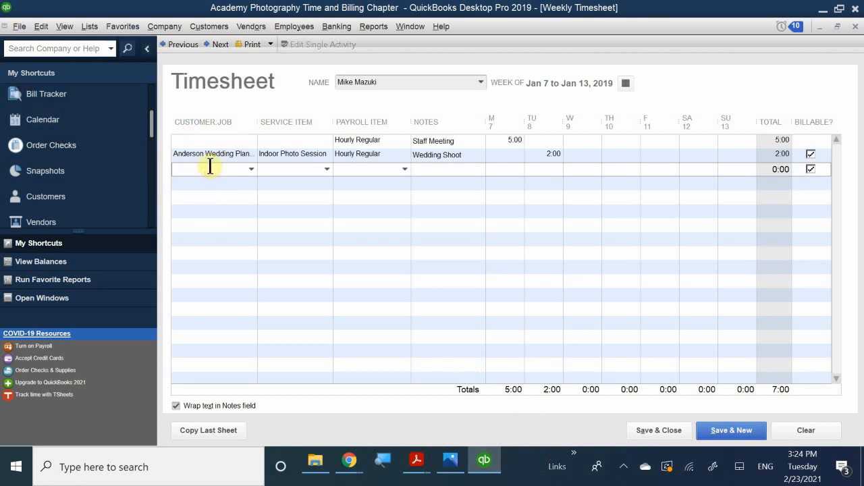
Fill the new row with the Branch Opening job, Outdoor Photo Session service and Hourly Regular payroll item.
text(mari)
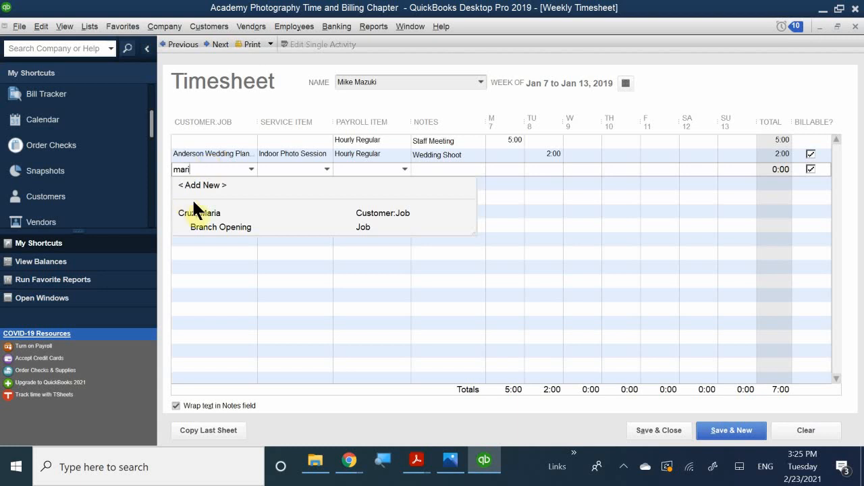
click(229, 227)
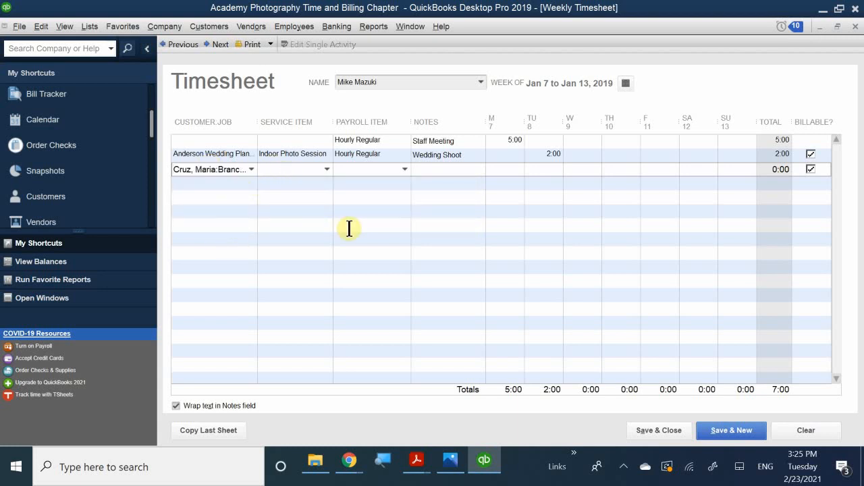
key(Tab)
text(o)
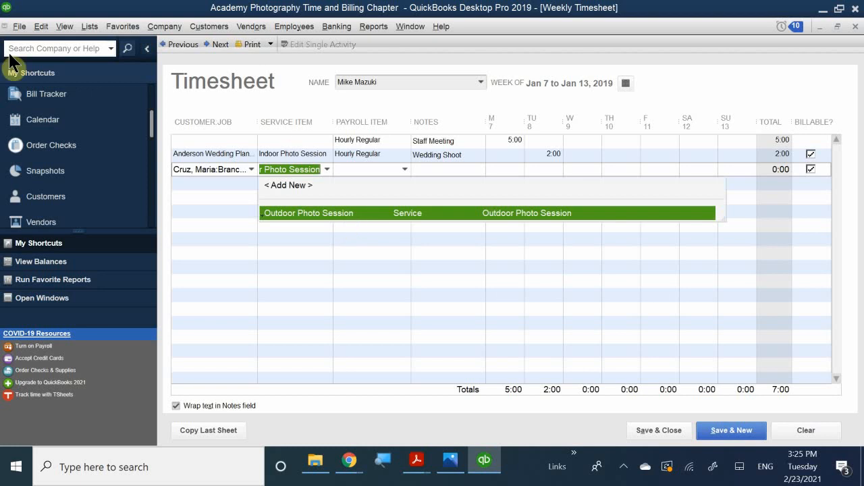
click(304, 212)
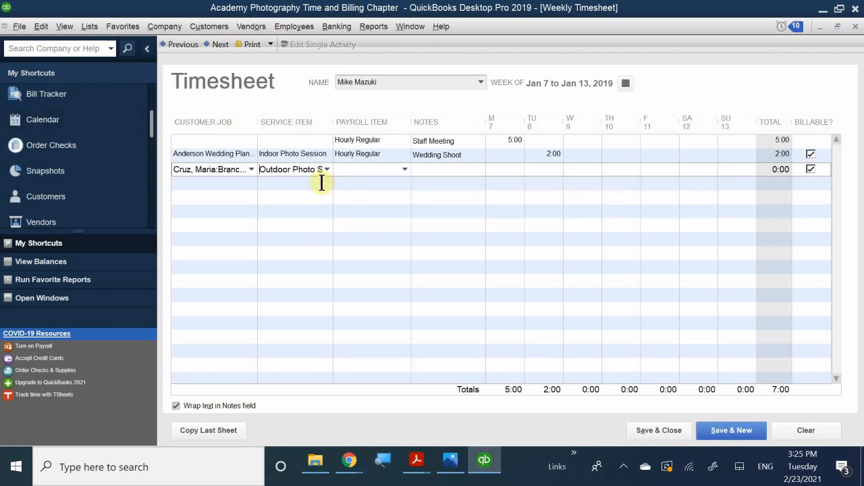
click(360, 168)
text(h)
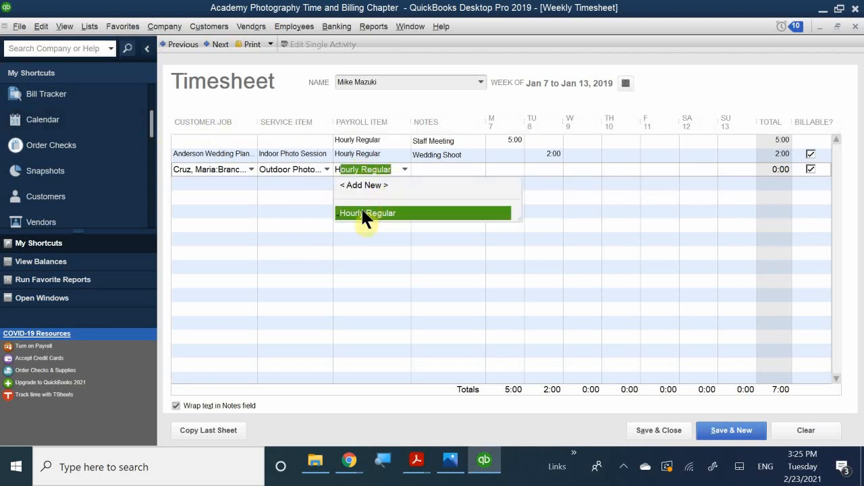
click(365, 213)
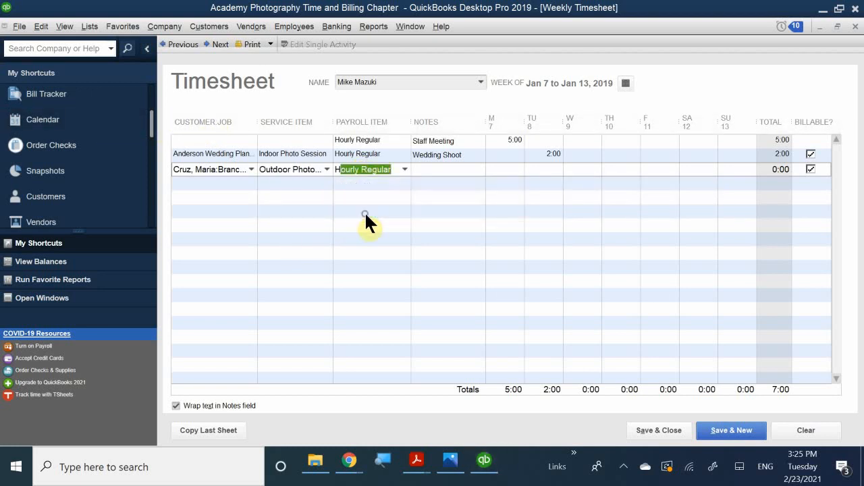
Add the note 'Site Photoshoot' and bring up the textbook's FIG 9-27 sample timesheet for reference.
click(430, 173)
text(Site)
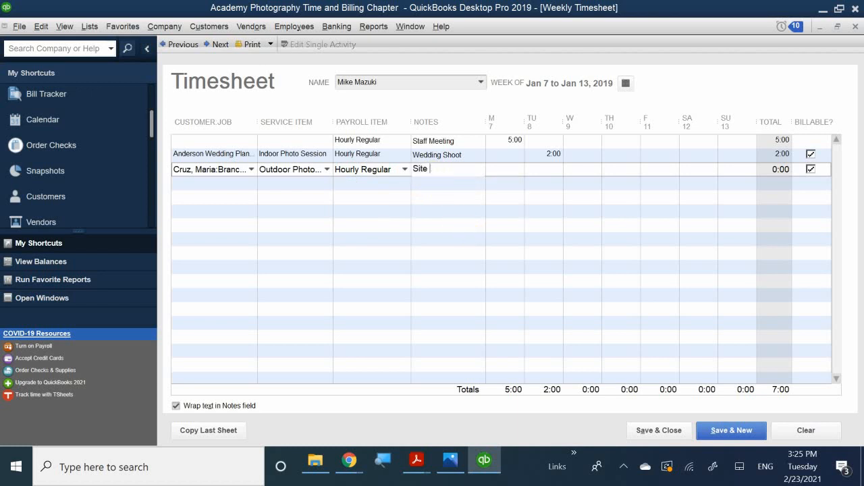
text( Photoshoot)
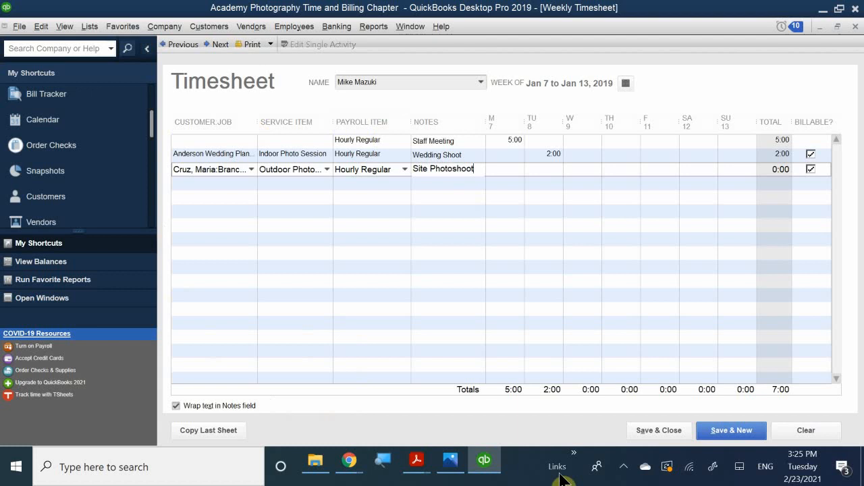
click(456, 466)
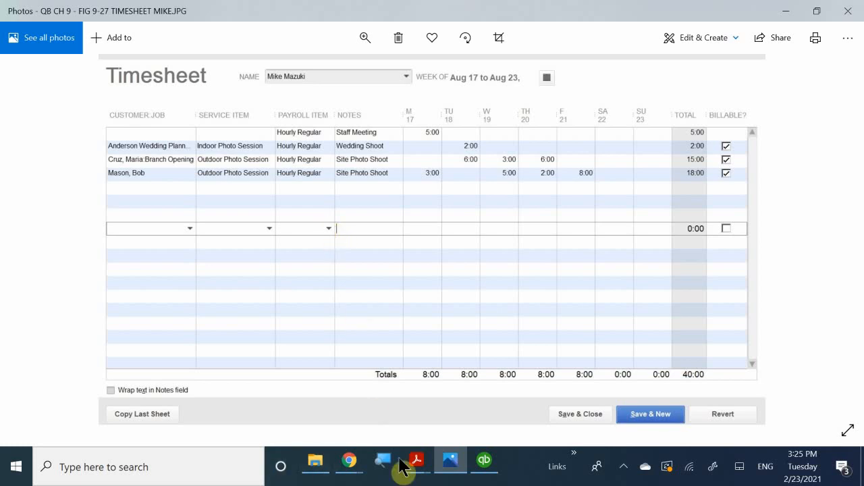
Enter 6, 3 and 6 hours for Tuesday, Wednesday and Thursday on the Site Photoshoot row.
click(484, 462)
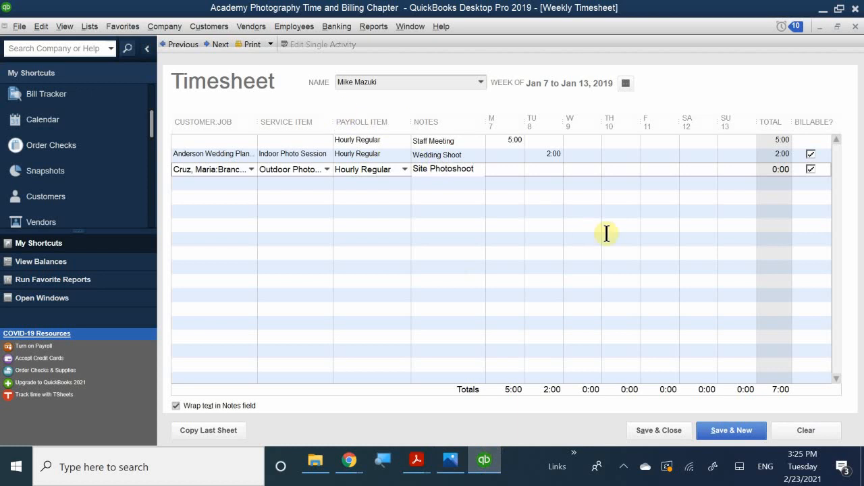
click(548, 170)
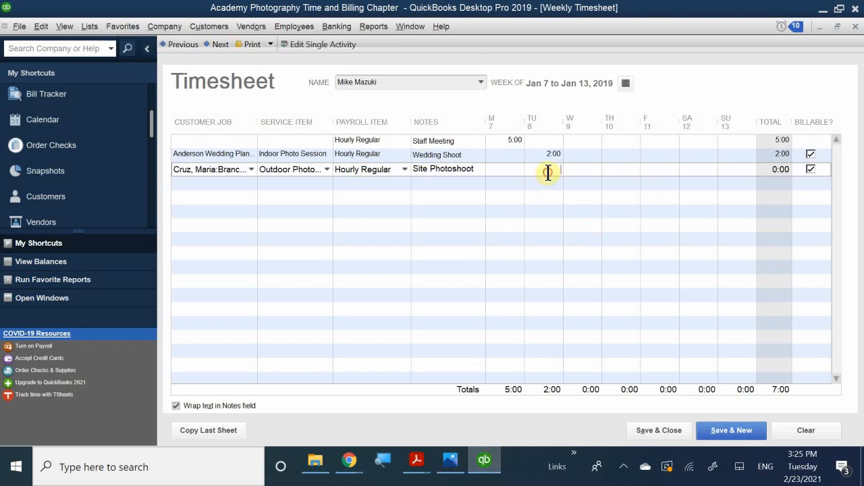
text(6)
click(575, 169)
text(3)
click(611, 169)
text(6)
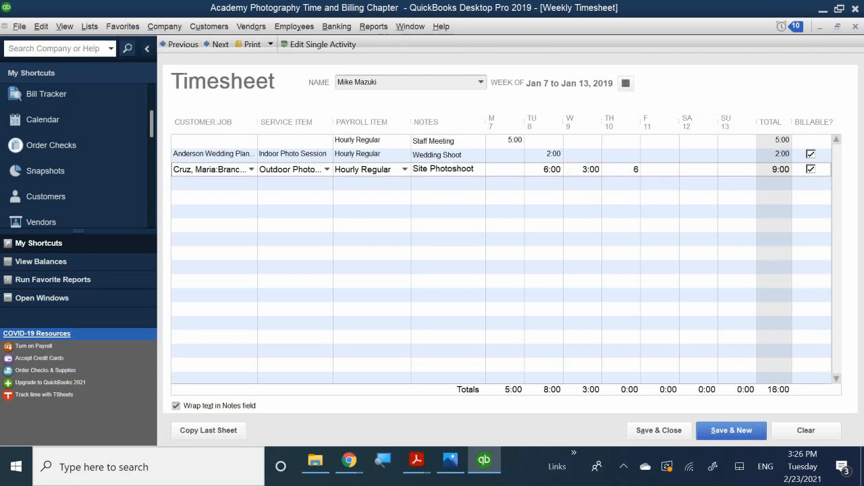
click(568, 230)
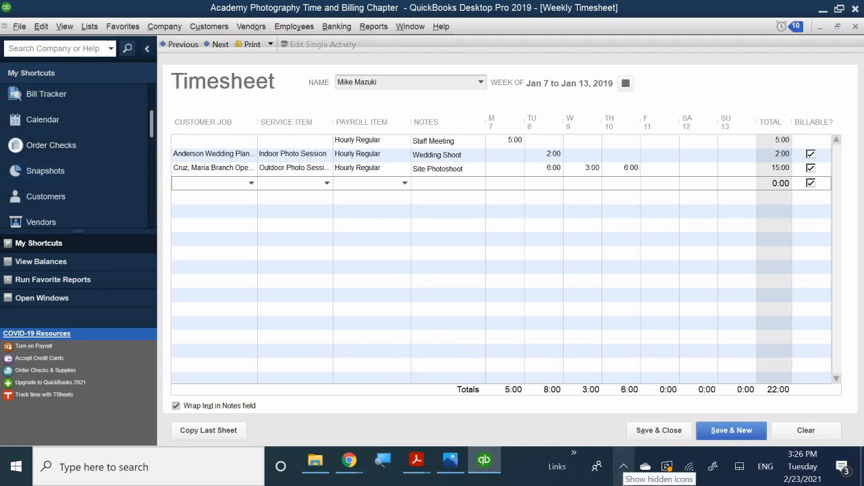
Start a fourth row for the other customer with the Outdoor Photo Session service.
text(M)
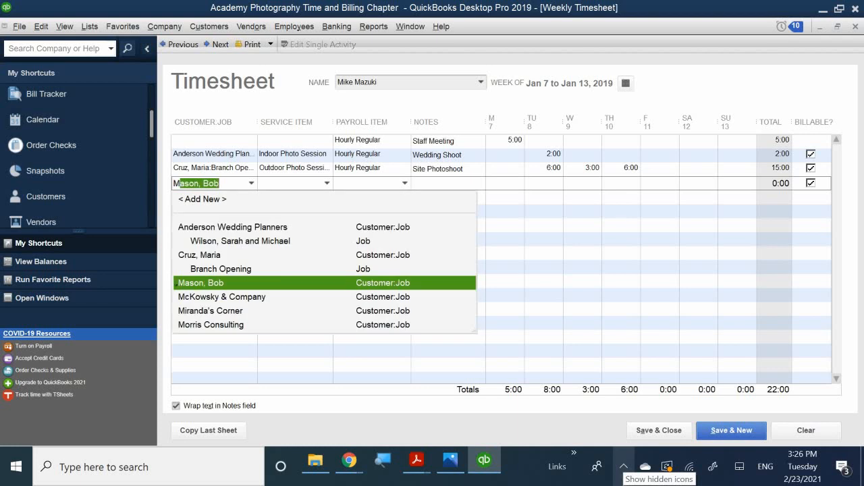
text(aso)
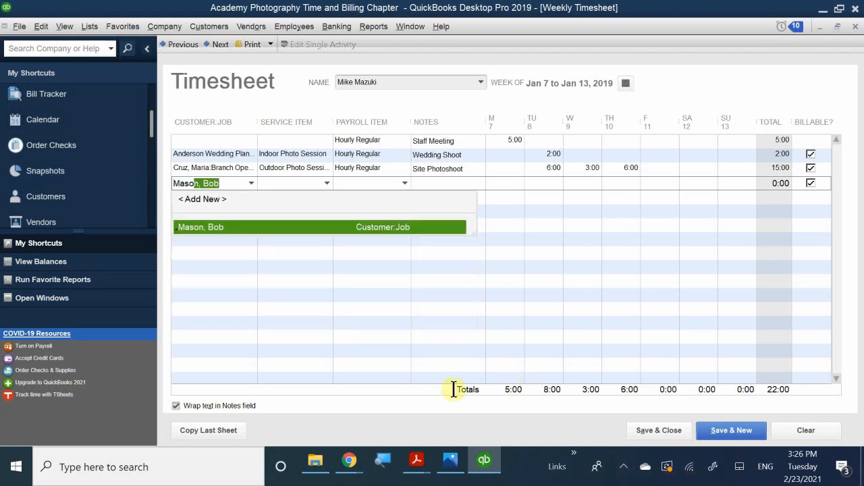
click(208, 229)
click(280, 187)
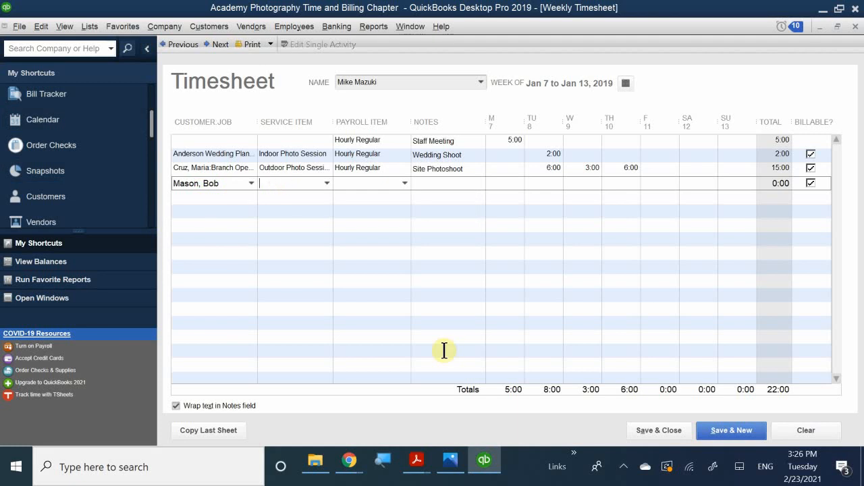
text(P)
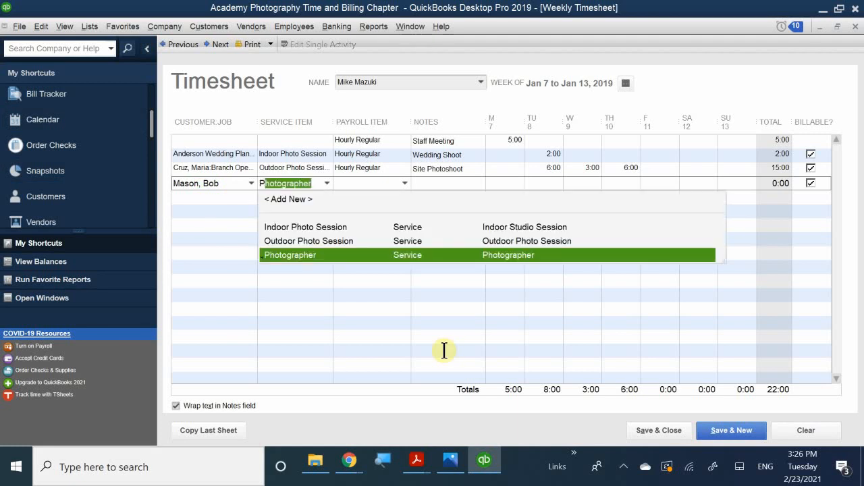
key(BackSpace)
key(BackSpace)
text(pi)
key(BackSpace)
key(BackSpace)
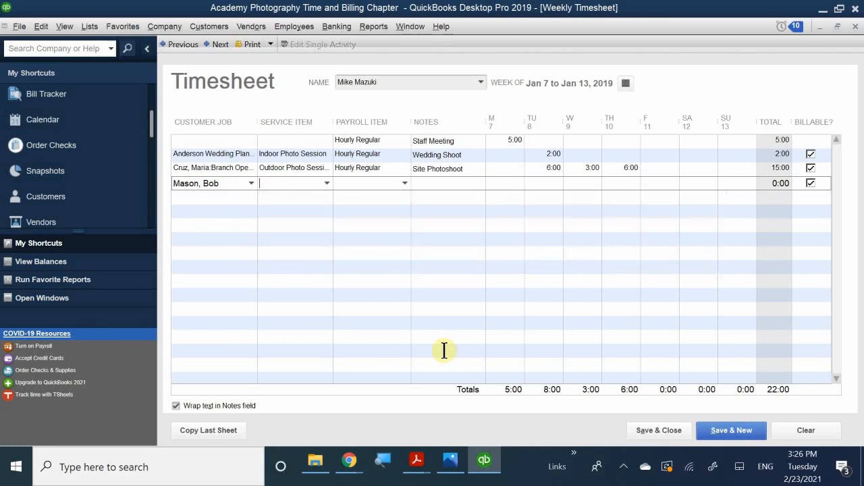
text(o)
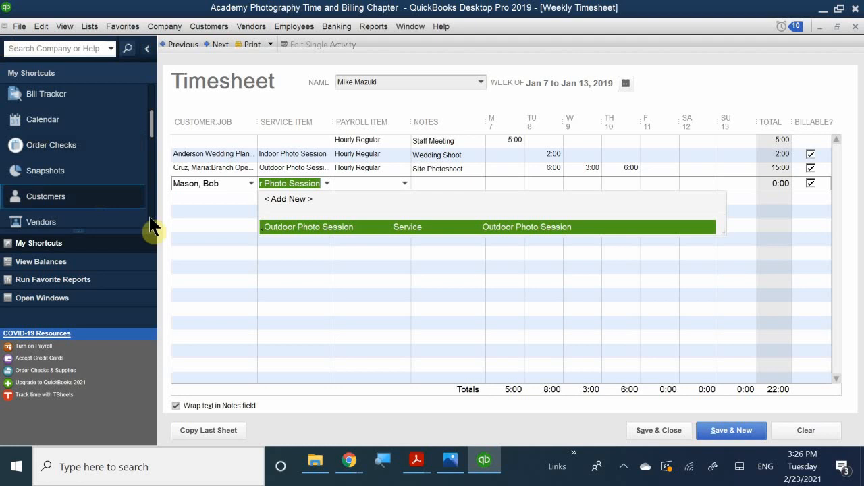
click(300, 227)
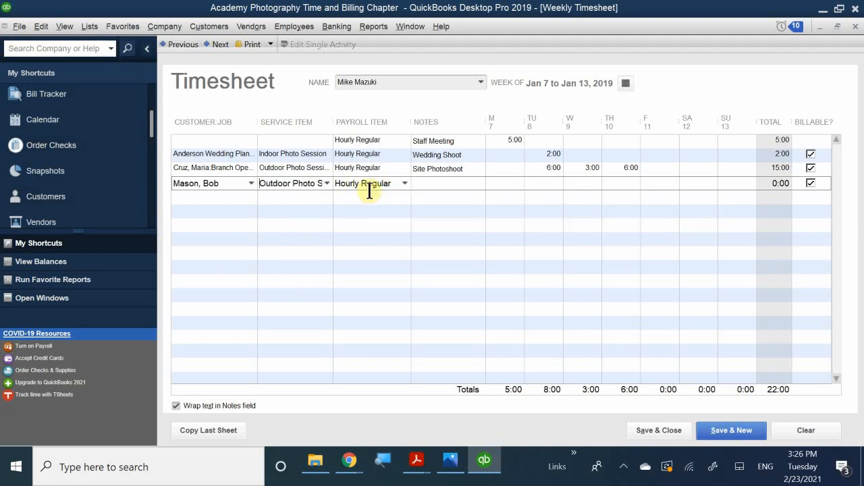
Give the fourth row the note 'Site Photoshoot' and commit the line.
click(420, 183)
text(S)
text(ot)
key(BackSpace)
key(BackSpace)
text(itr)
text(e)
text( P)
text(hot)
text(osh)
text(oot)
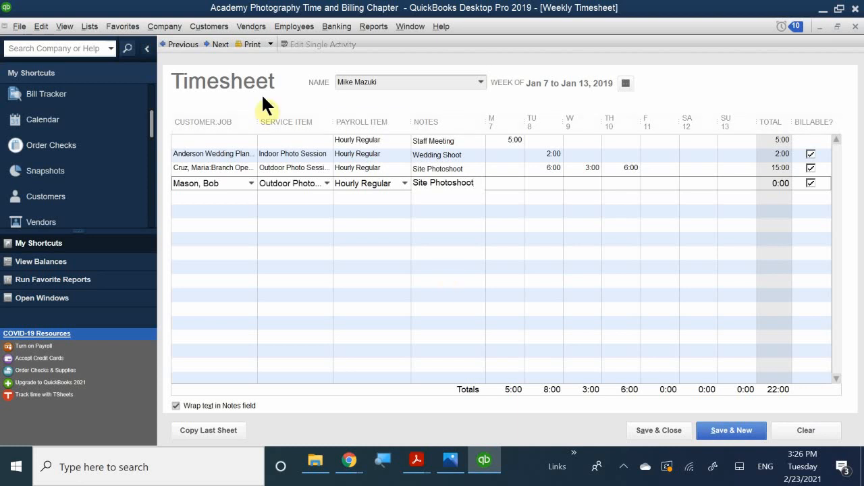
click(446, 211)
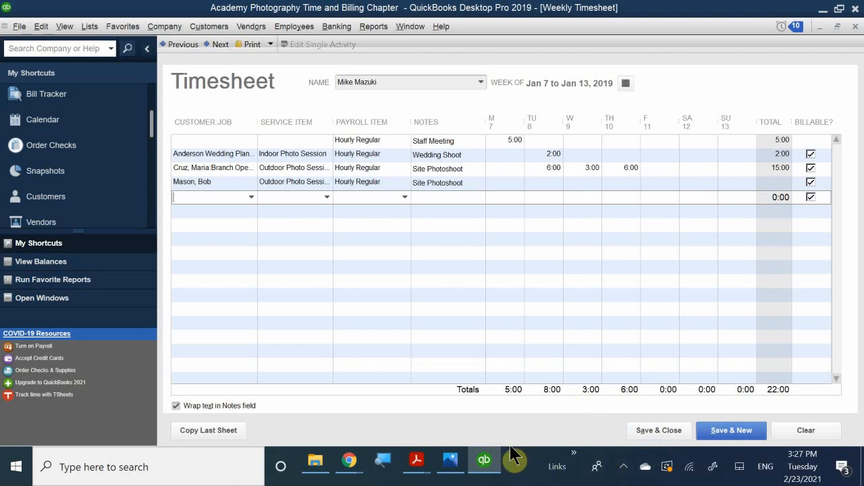
mouse_move(477, 464)
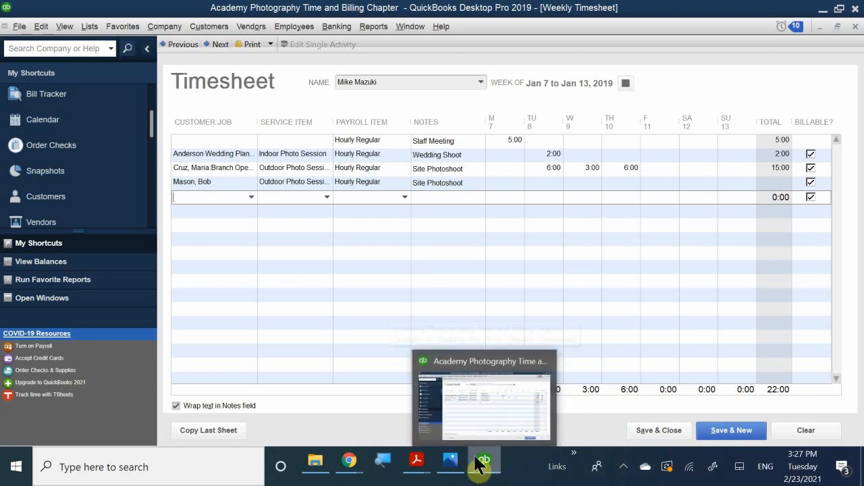
mouse_move(480, 449)
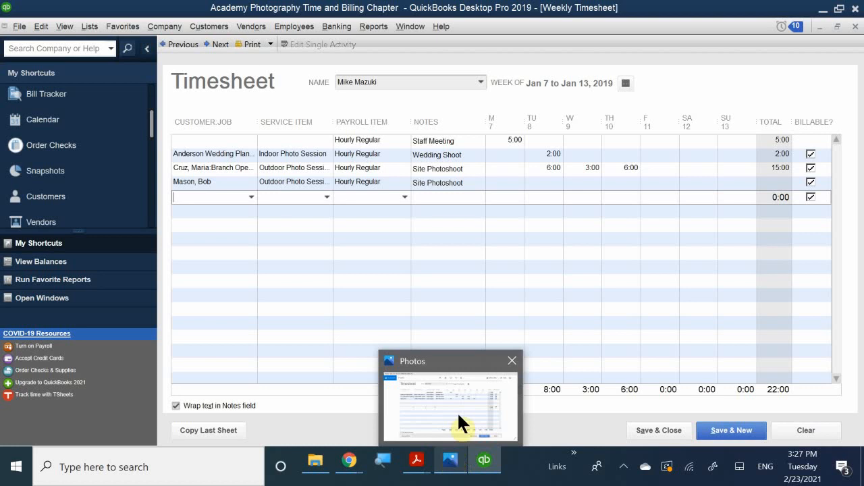
click(459, 409)
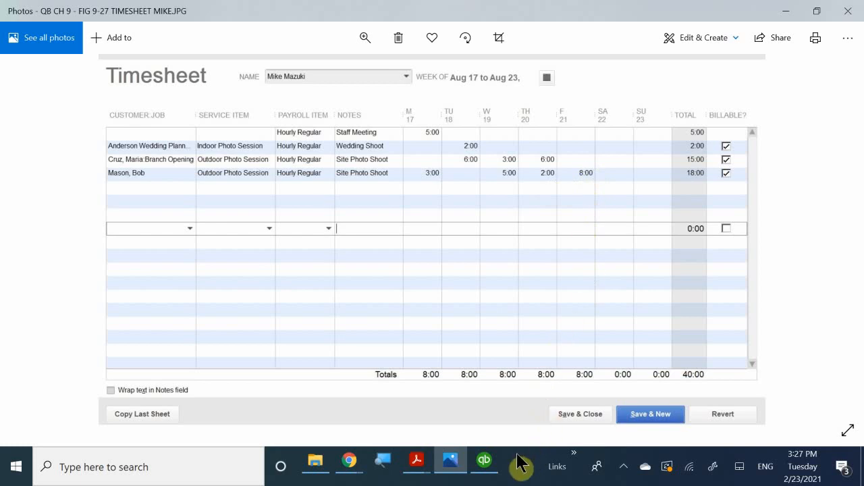
click(488, 465)
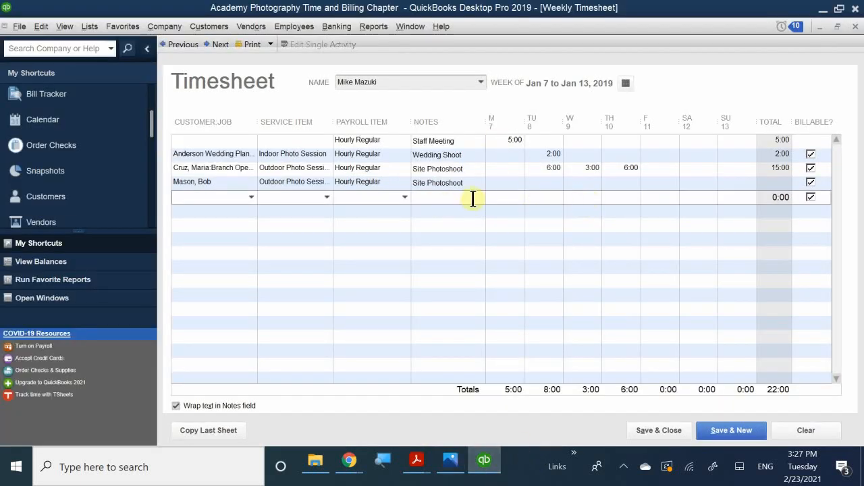
Enter 5, 2 and 8 hours for Wednesday, Thursday and Friday on the customer line.
click(584, 184)
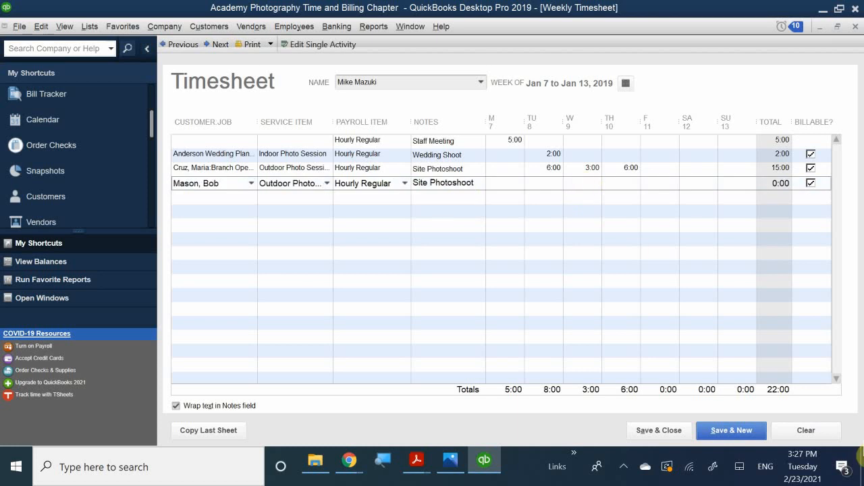
text(5)
click(629, 183)
text(2)
click(668, 181)
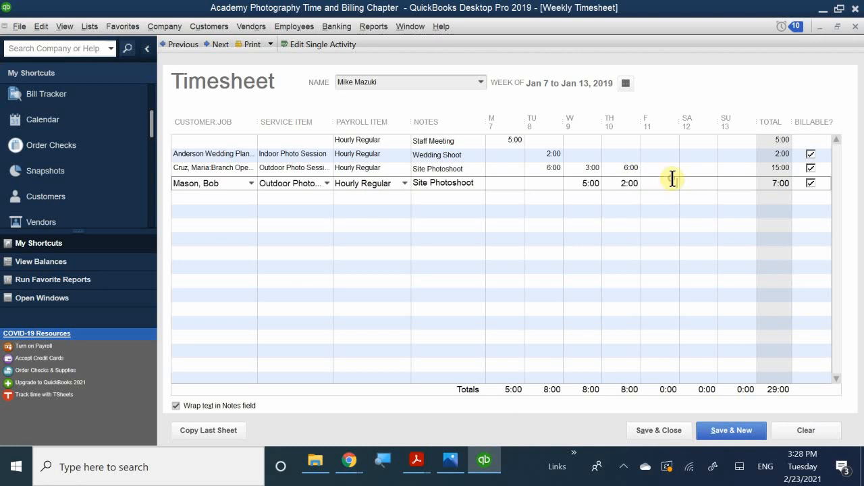
text(8)
click(740, 296)
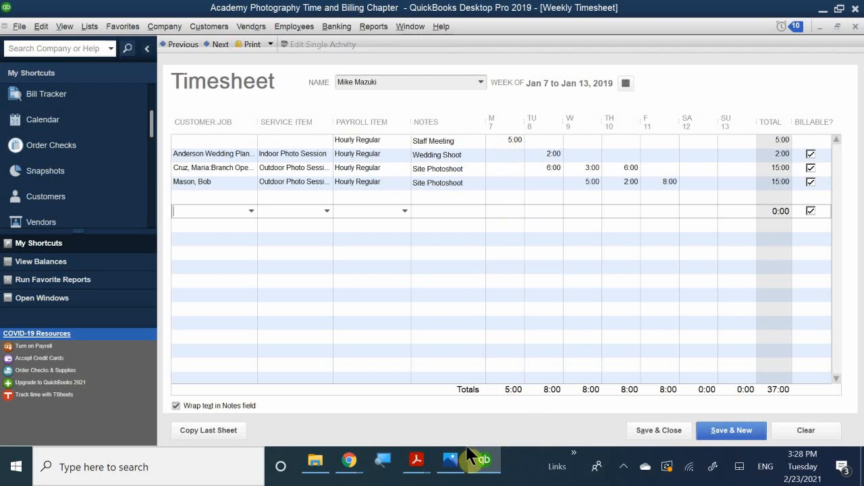
Add 3 hours on Monday and save and close the 40:00-hour timesheet.
mouse_move(486, 459)
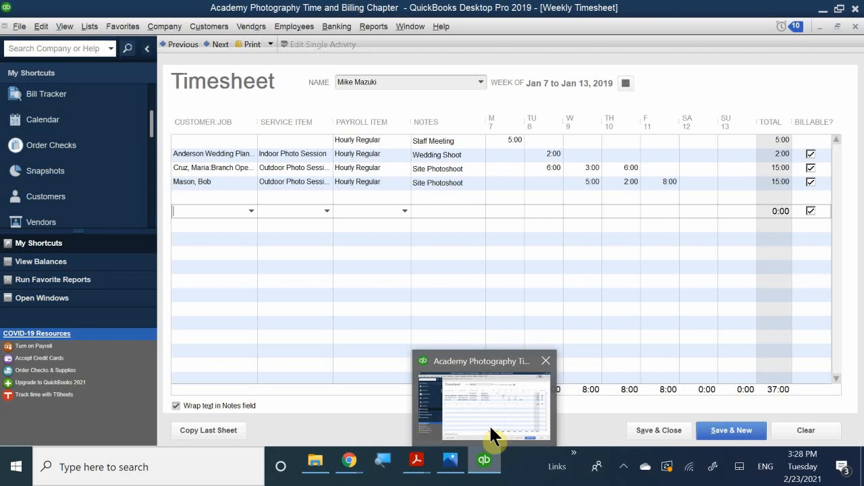
mouse_move(442, 454)
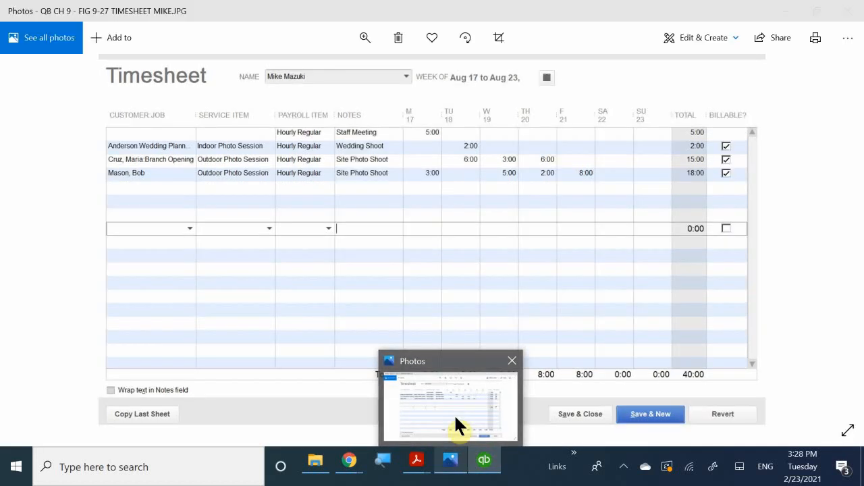
click(497, 371)
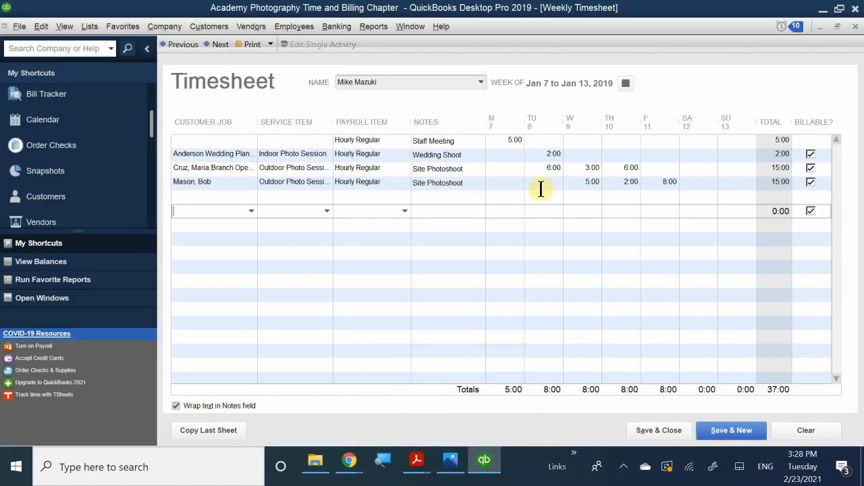
click(512, 183)
text(3)
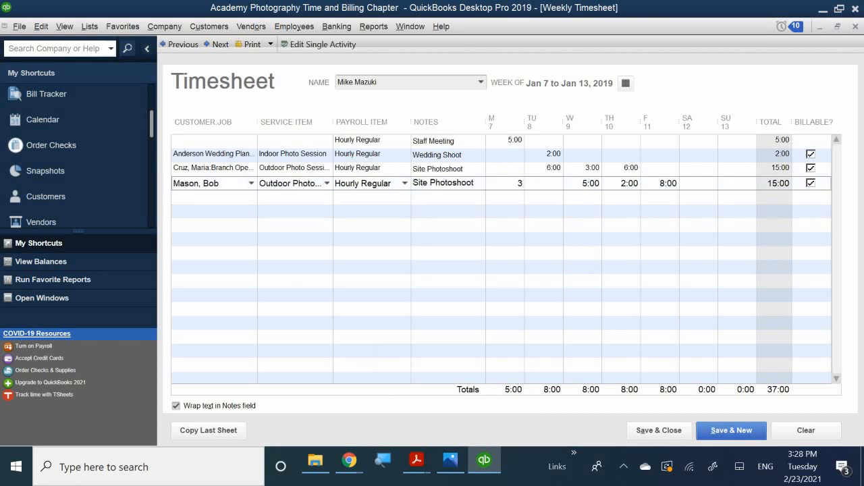
click(534, 248)
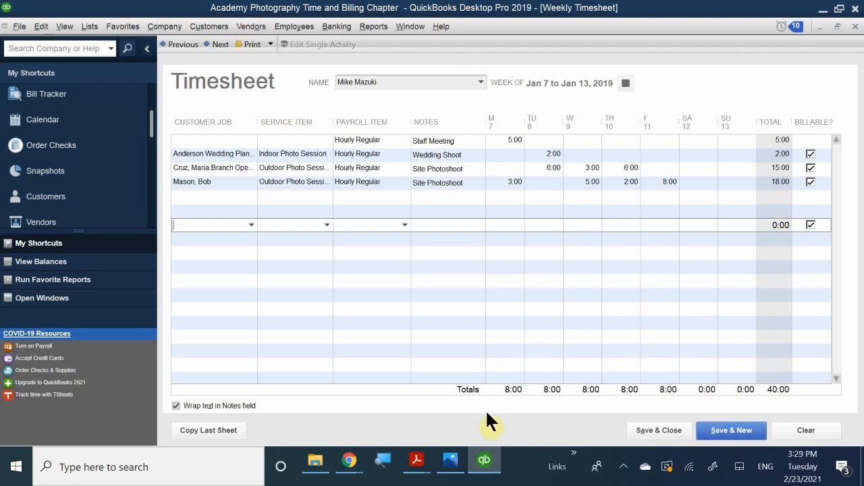
click(640, 422)
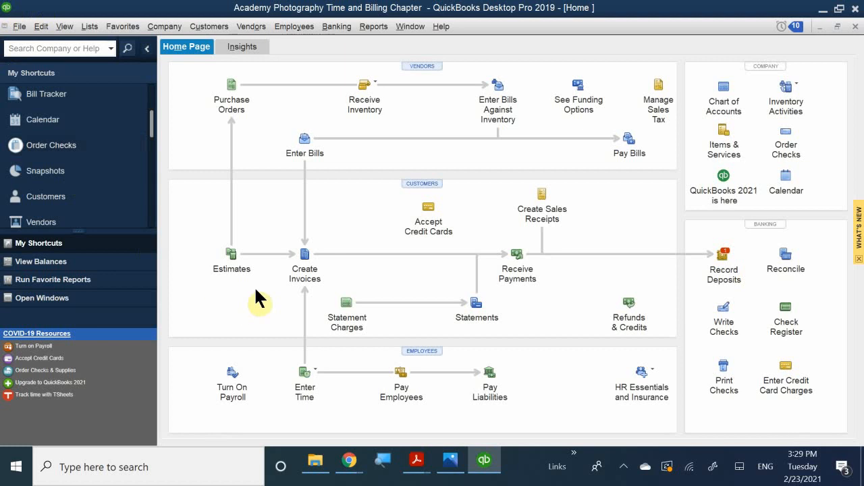
Create a new invoice and select the customer, bringing up the outstanding billable time prompt.
click(302, 265)
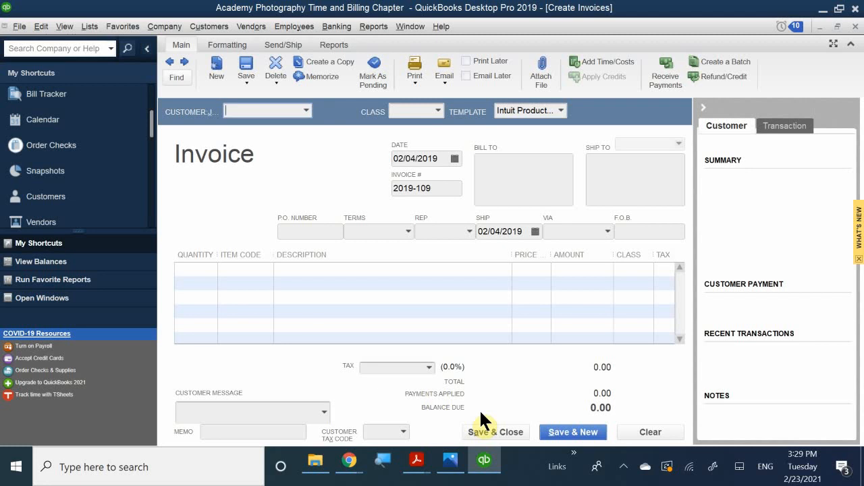
text(bob)
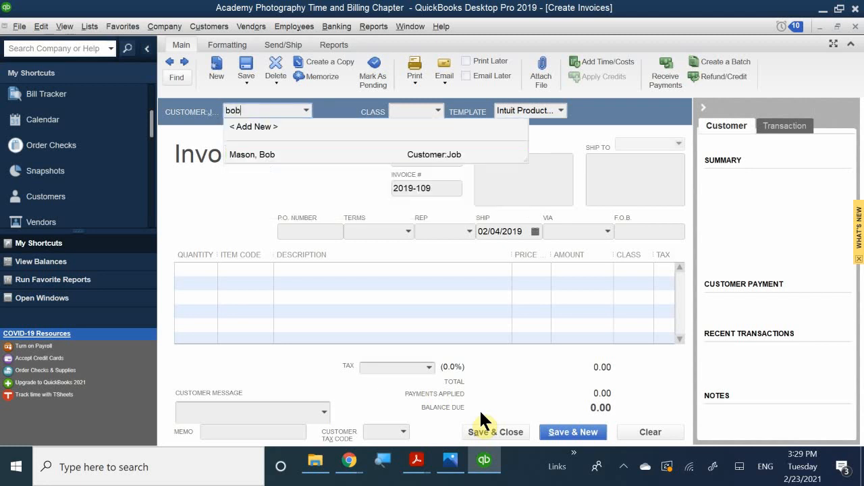
click(247, 154)
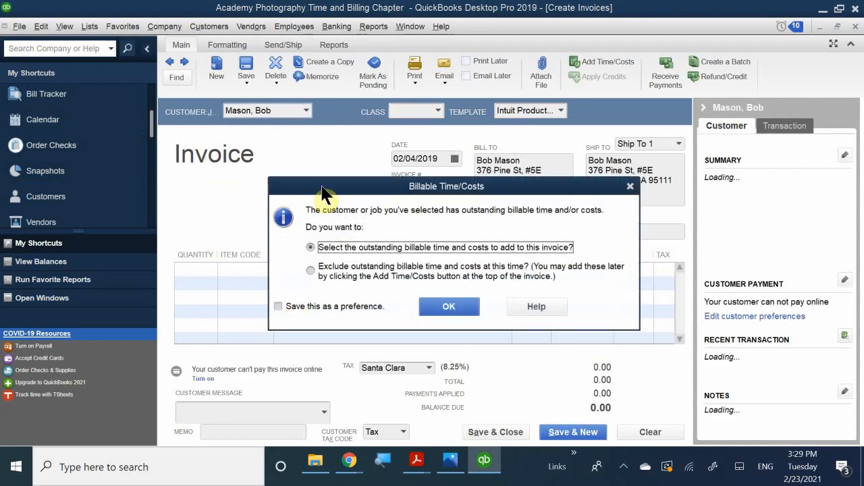
drag(324, 188, 354, 175)
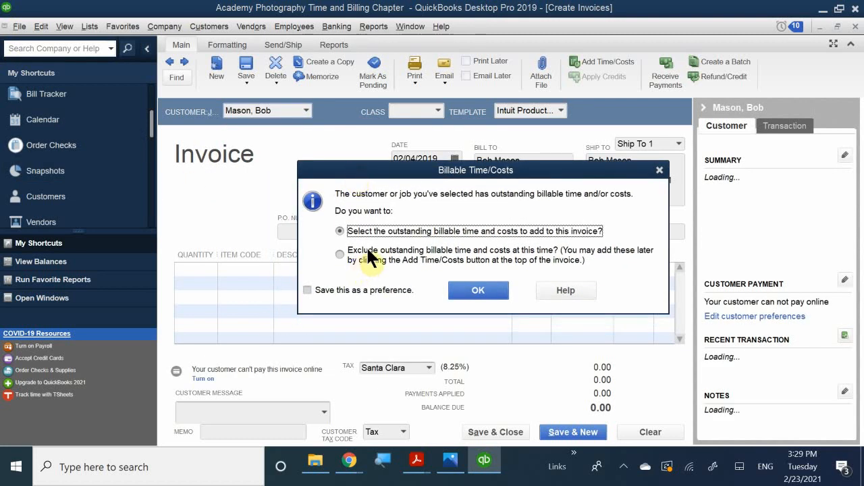
Accept adding billable time, widen the Hours column and sort entries newest date first.
click(463, 291)
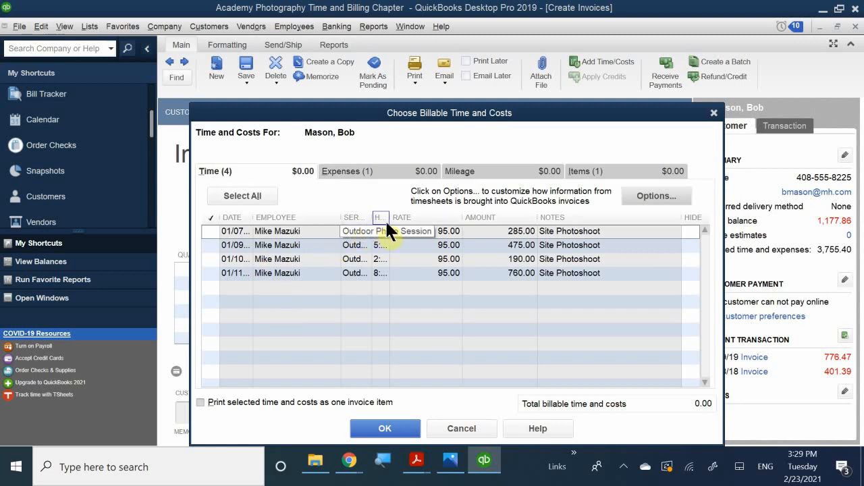
drag(389, 218, 410, 223)
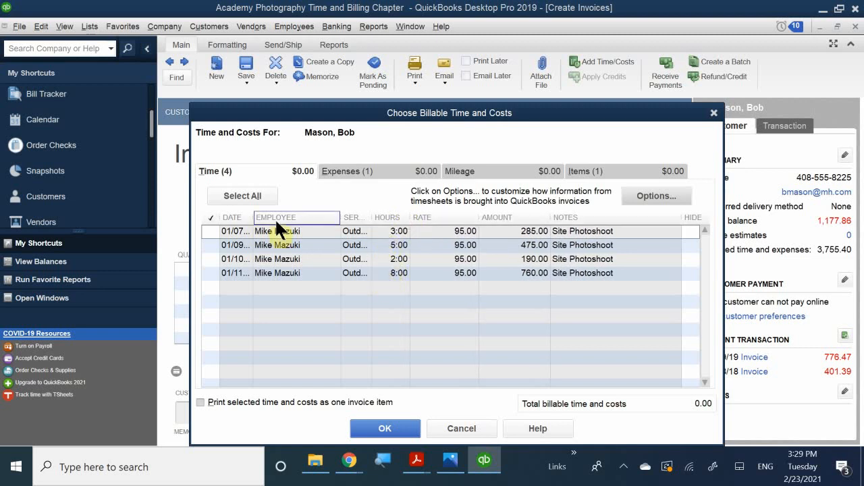
click(212, 229)
click(208, 217)
click(211, 216)
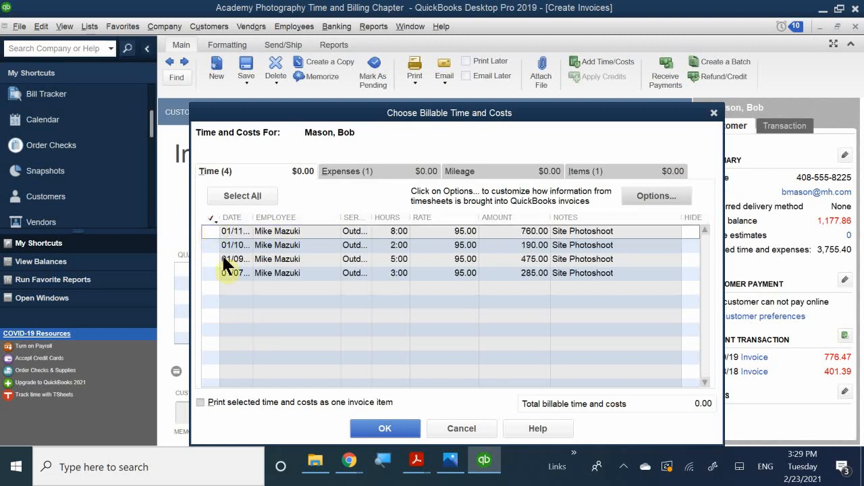
click(206, 214)
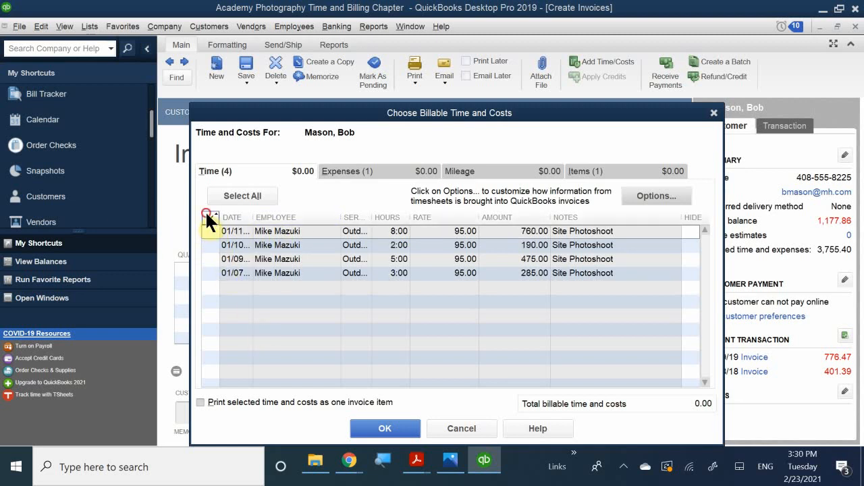
click(208, 214)
Check the 01/11, 01/10, 01/09 and 01/07 time entries, totalling $1,710.00.
click(211, 231)
click(211, 245)
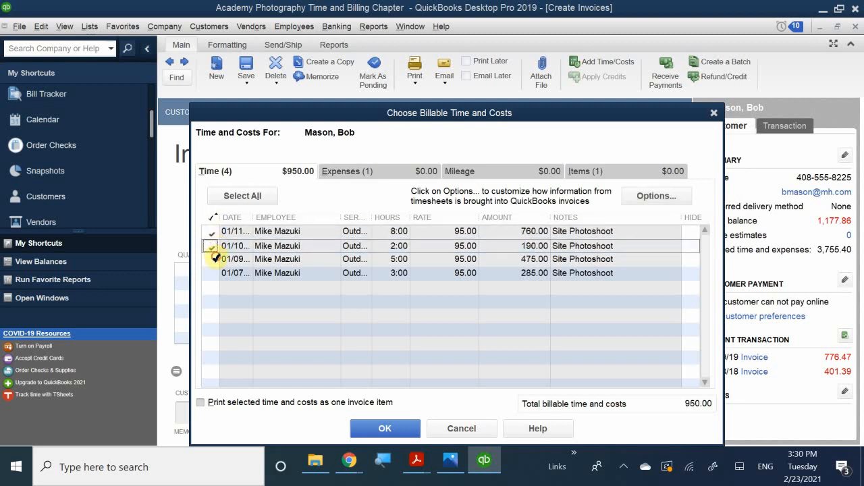
click(211, 259)
click(211, 273)
mouse_move(478, 460)
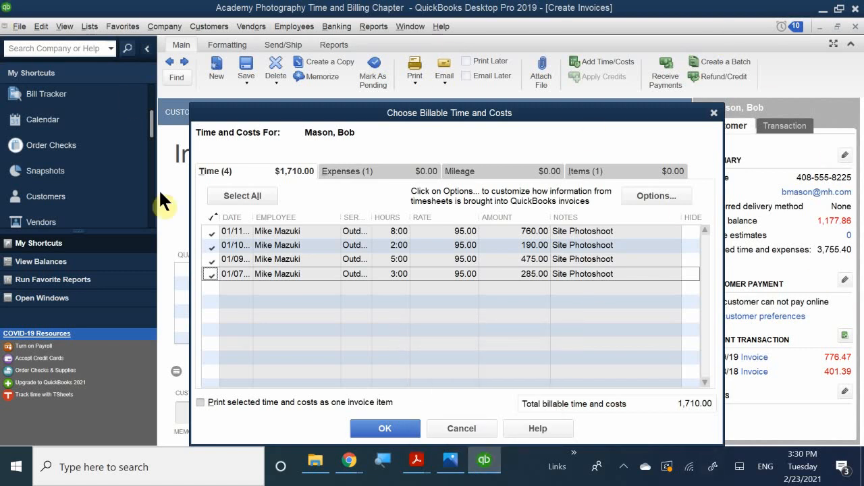
Add the checked time to invoice 2019-109 as 8, 2, 5 and 3 hours at 95.00.
click(369, 427)
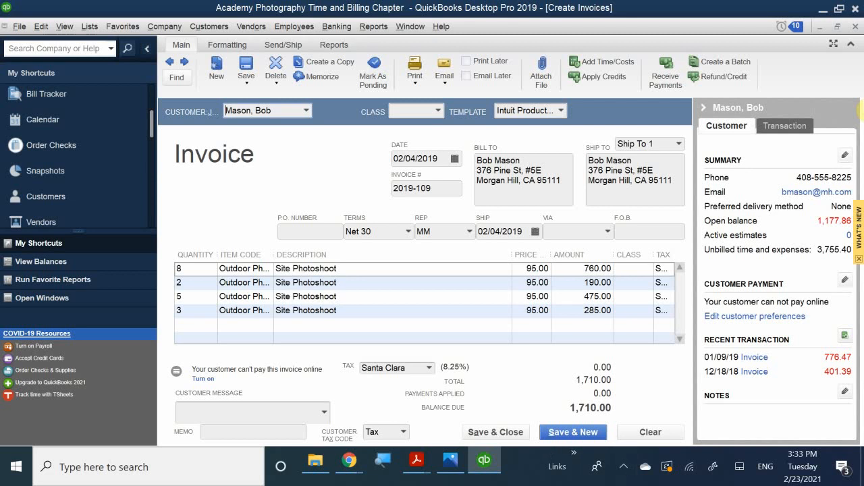
Set the invoice class to San Jose and the customer message to 'Thank you for your business.'.
click(408, 108)
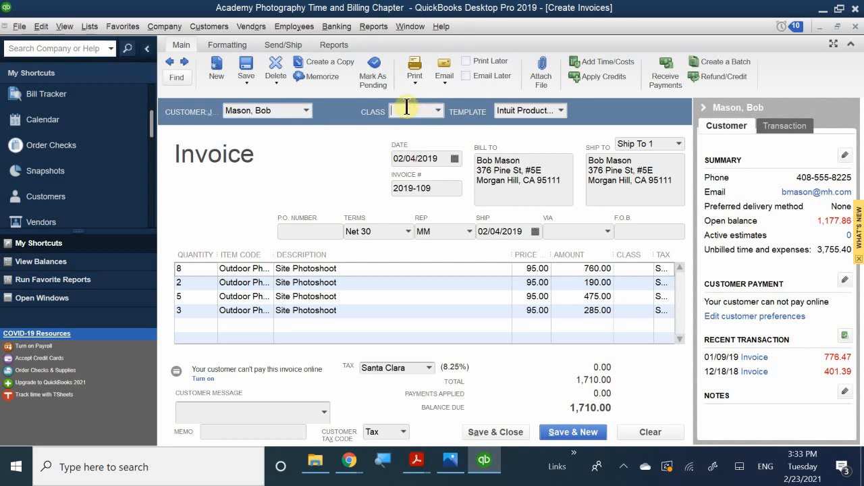
text(San Jose)
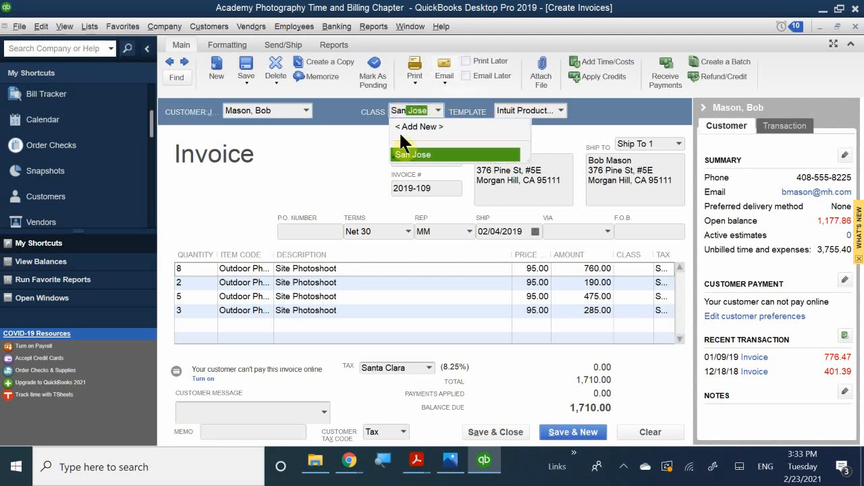
click(430, 156)
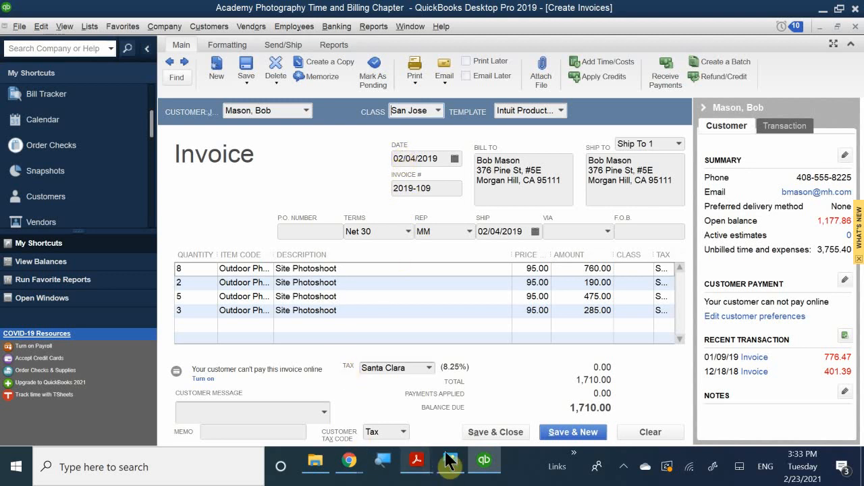
click(265, 416)
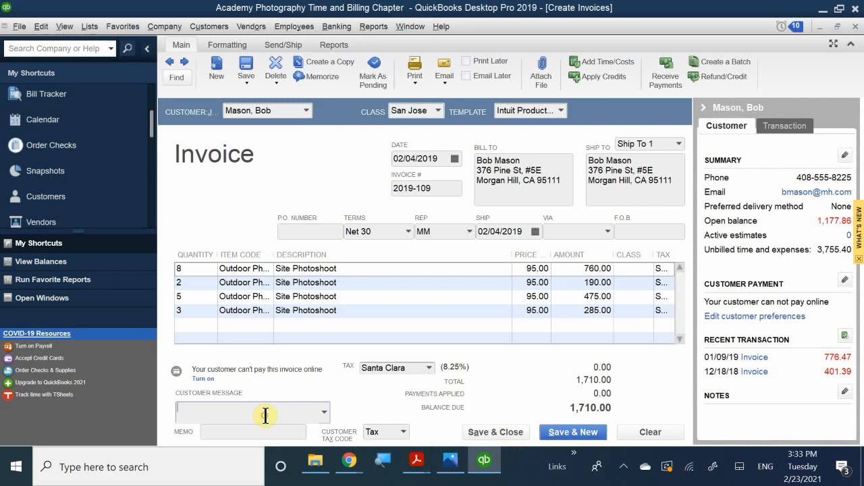
click(249, 408)
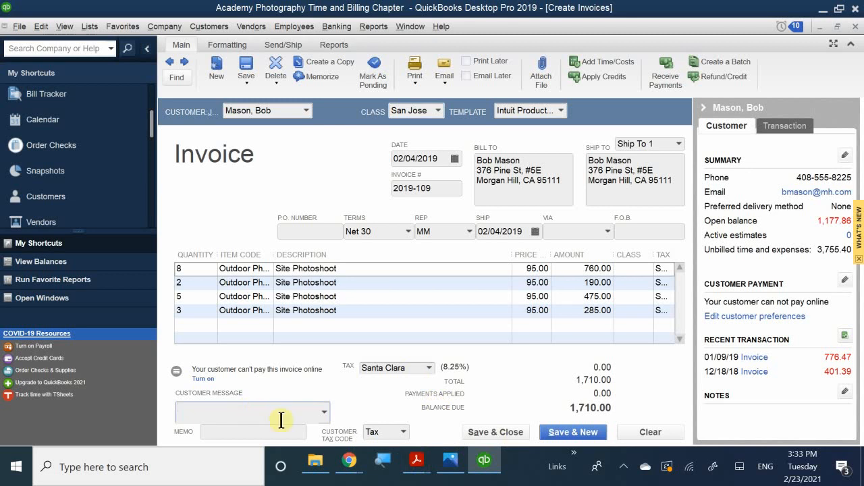
text(Thank you for your business.)
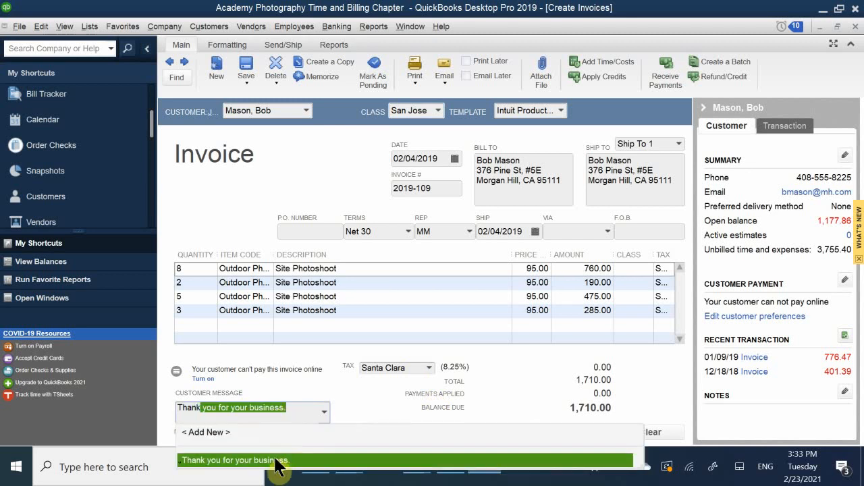
click(274, 460)
Enter a memo 'Photo sessions with' the employee's name, then save and close the invoice.
click(239, 432)
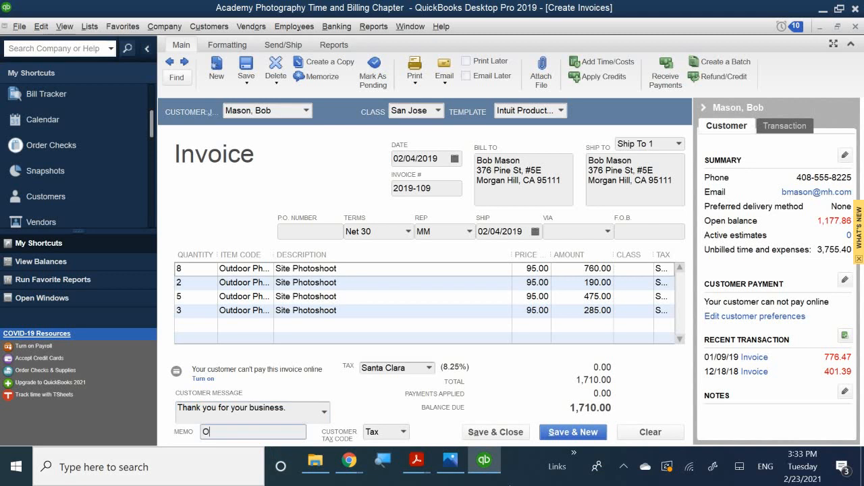
text(O)
key(BackSpace)
text(Photo D)
key(BackSpace)
text(sessions with Mike)
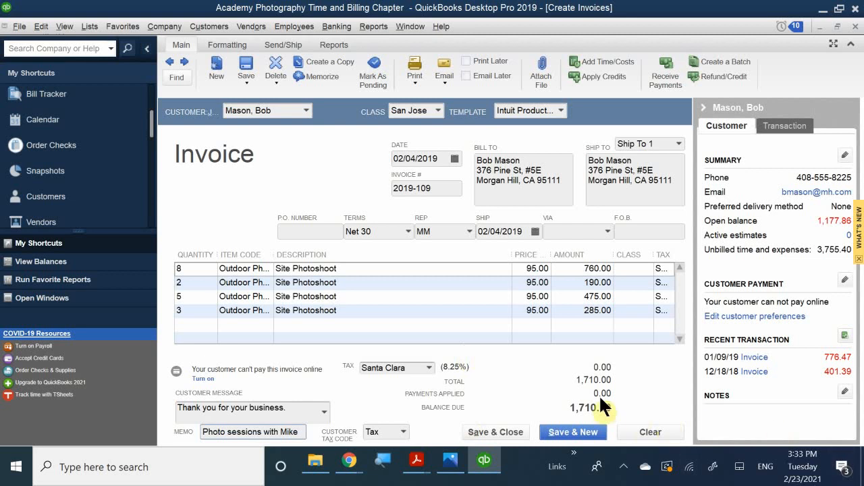
click(486, 431)
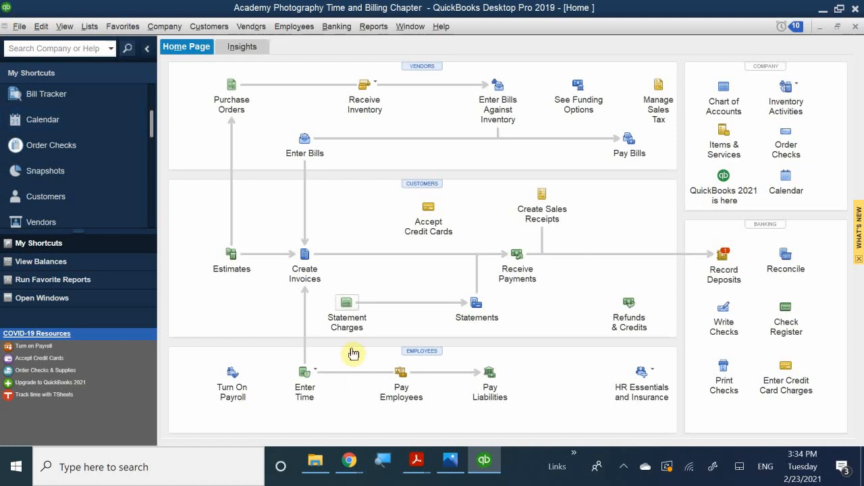
mouse_move(416, 462)
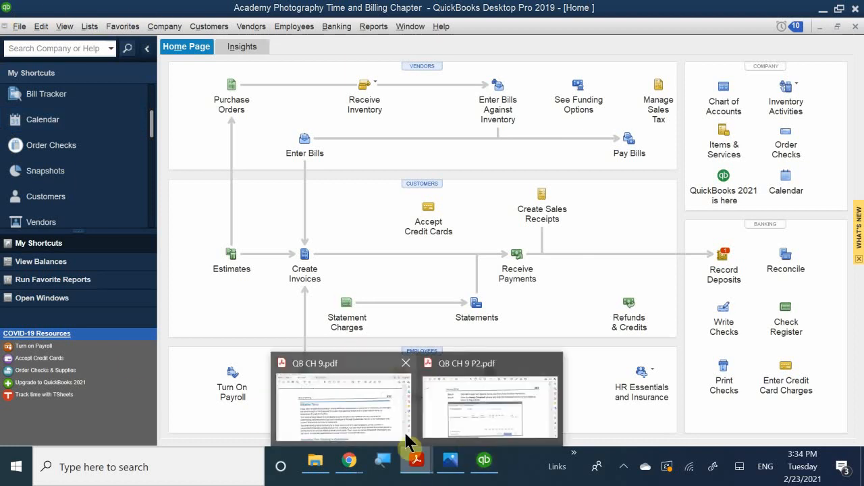
mouse_move(472, 402)
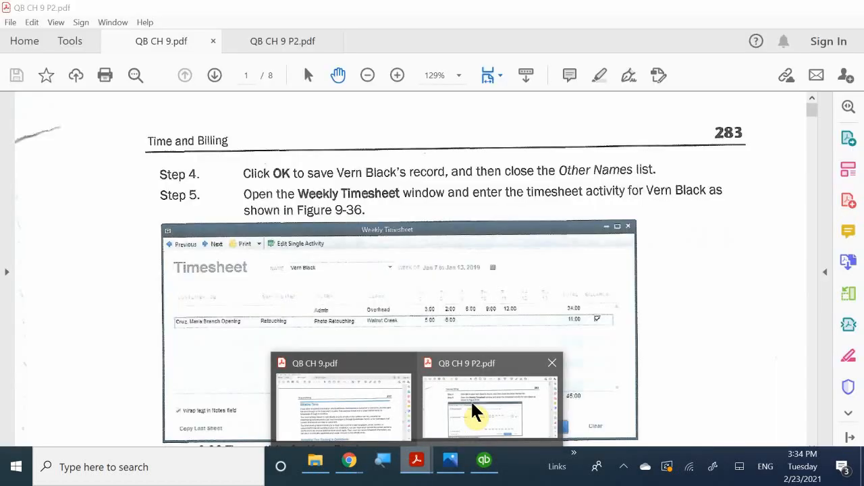
click(472, 405)
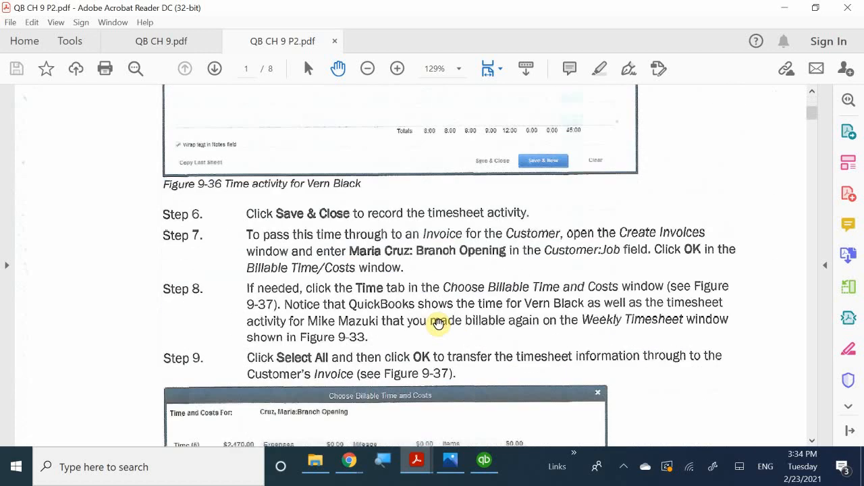
scroll(439, 322, down, 15)
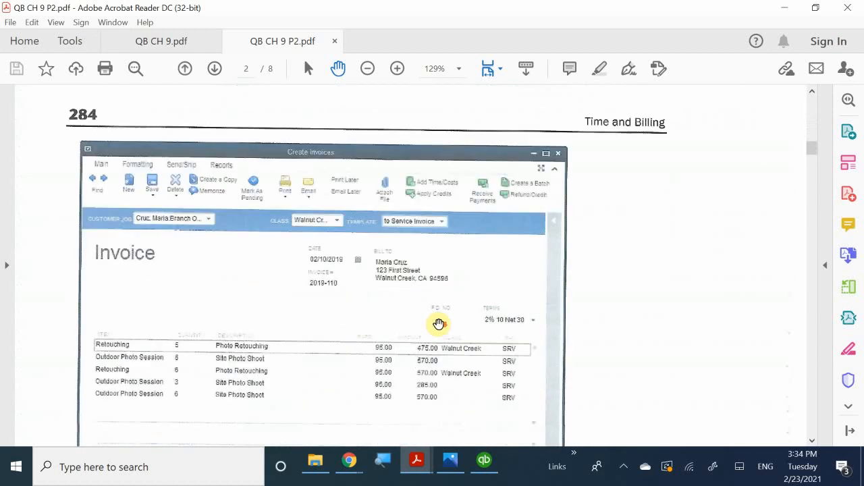
scroll(438, 324, down, 12)
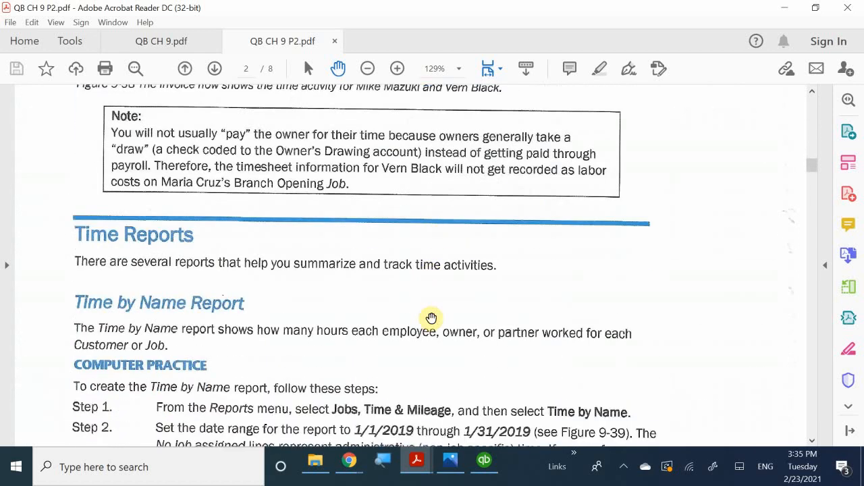
scroll(432, 319, up, 8)
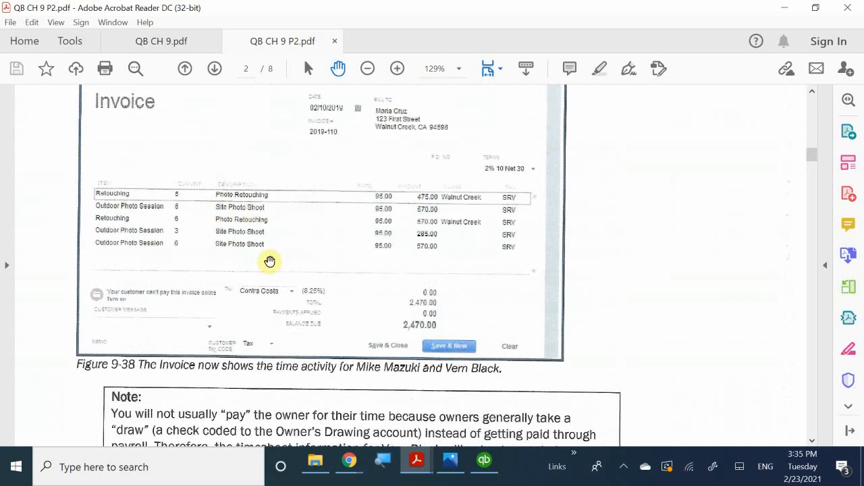
scroll(299, 291, down, 5)
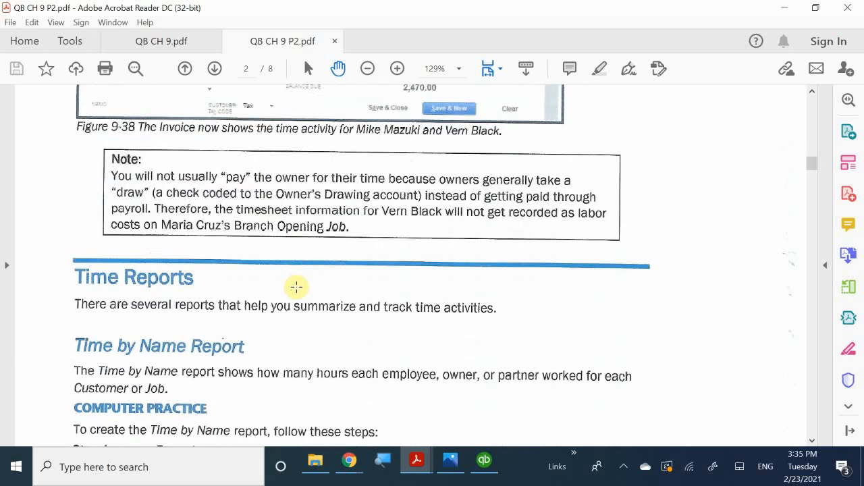
scroll(296, 288, up, 6)
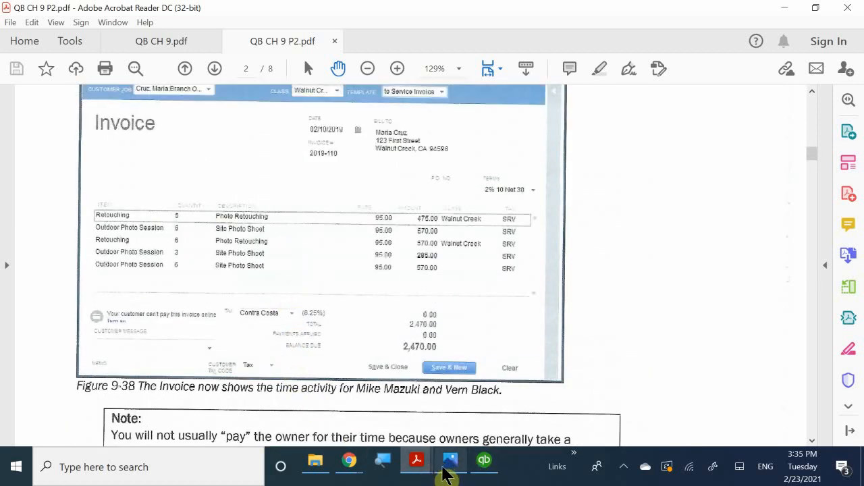
click(484, 461)
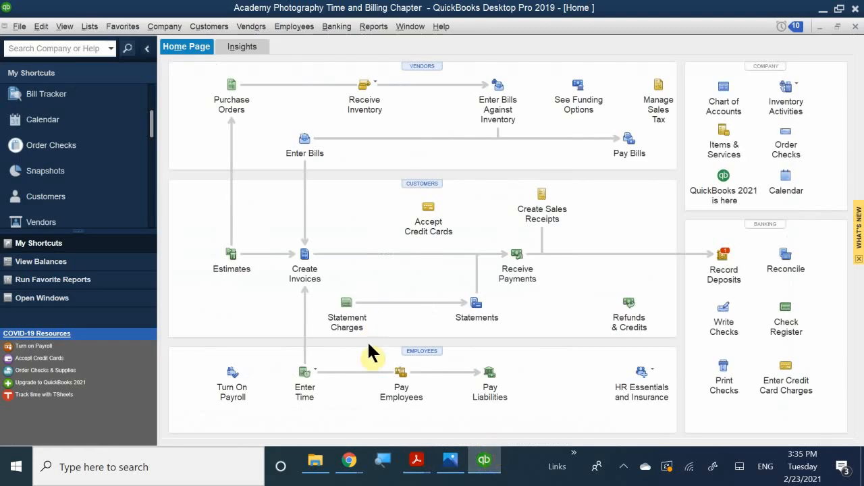
Open a weekly timesheet, choose the employee in Name, and bring up the Week Of calendar.
click(307, 384)
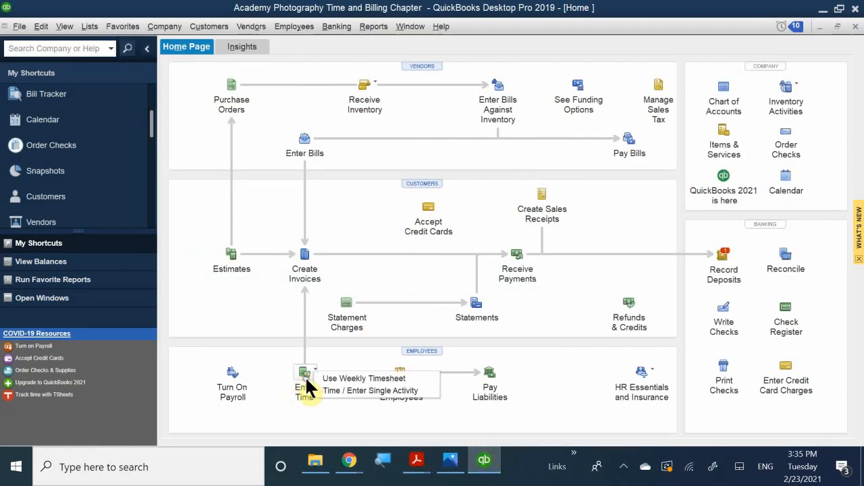
click(343, 377)
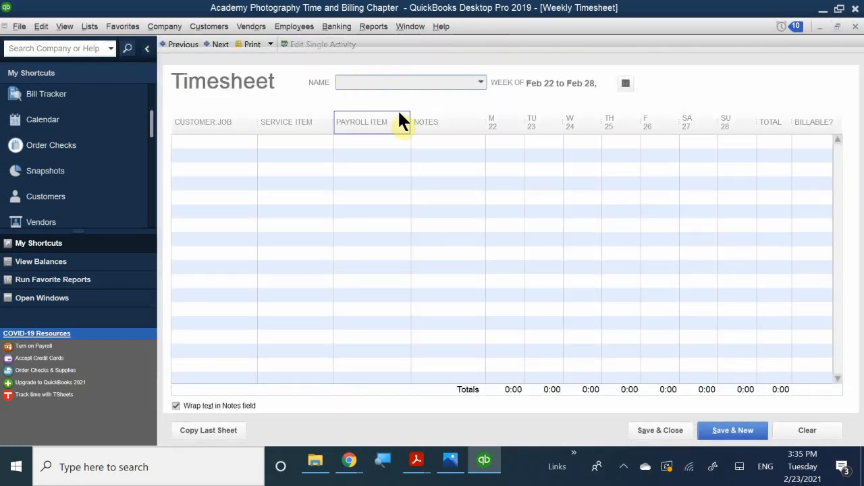
text(Merrill Lynch)
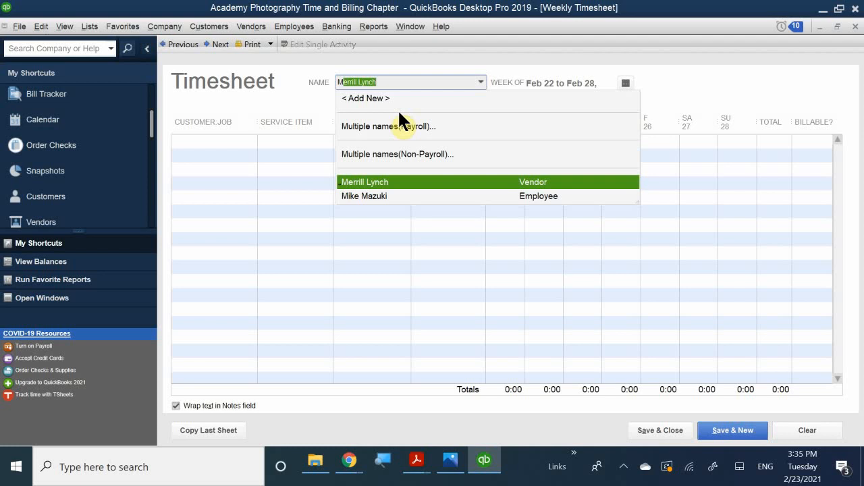
click(380, 195)
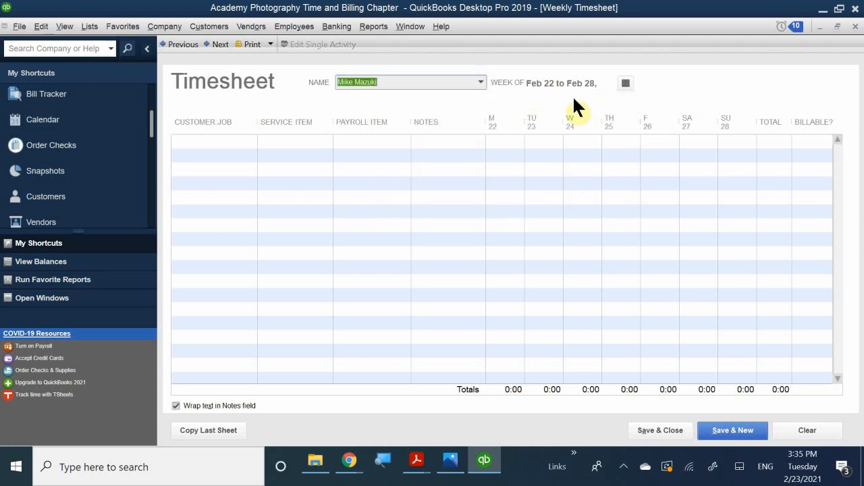
click(626, 83)
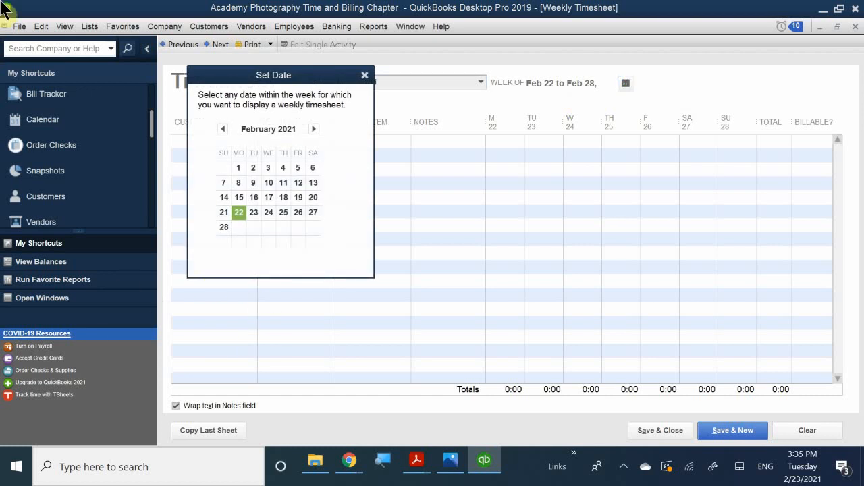
Go back to January 2019, view the week of Jan 7–13 timesheet, then close it.
click(220, 129)
click(221, 129)
click(220, 129)
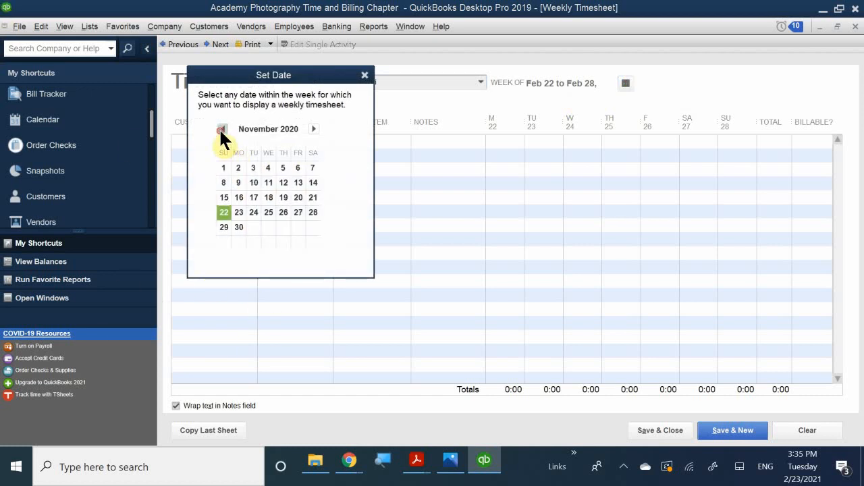
click(220, 129)
click(220, 129)
click(221, 129)
click(220, 129)
click(220, 129)
click(220, 129)
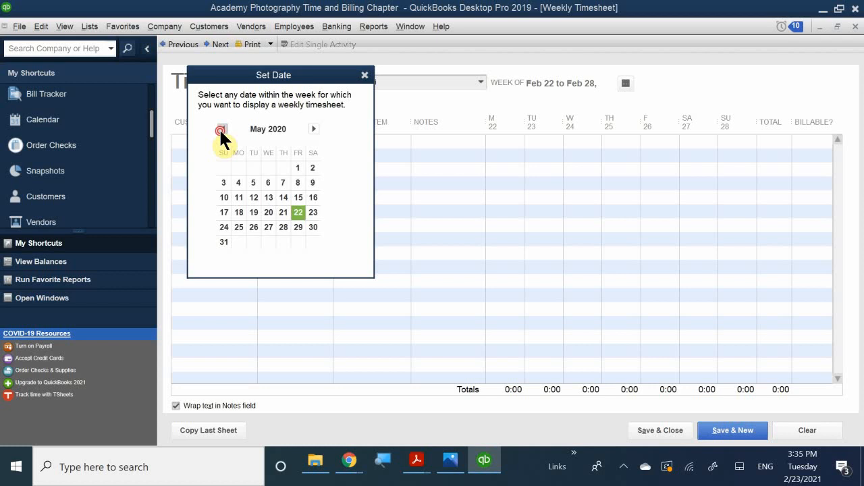
click(220, 129)
click(220, 129)
click(220, 129)
click(220, 129)
click(220, 129)
click(220, 129)
click(220, 129)
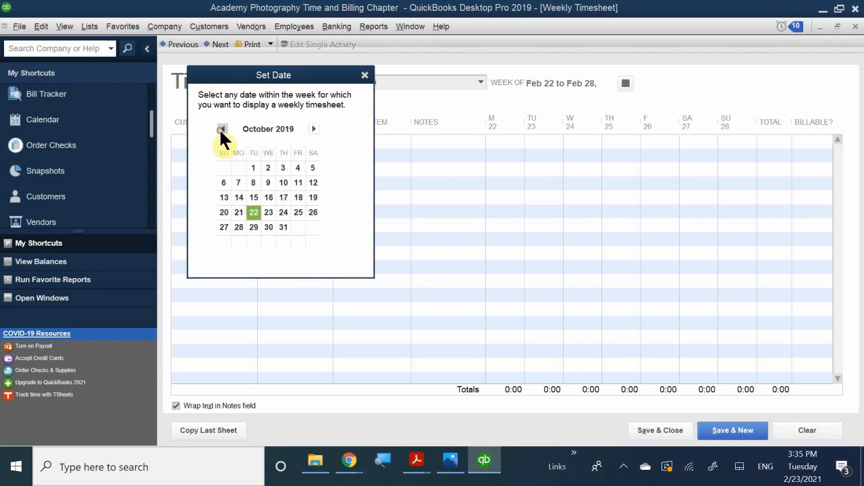
click(220, 129)
click(220, 129)
click(220, 128)
click(221, 129)
click(220, 129)
click(220, 129)
click(221, 129)
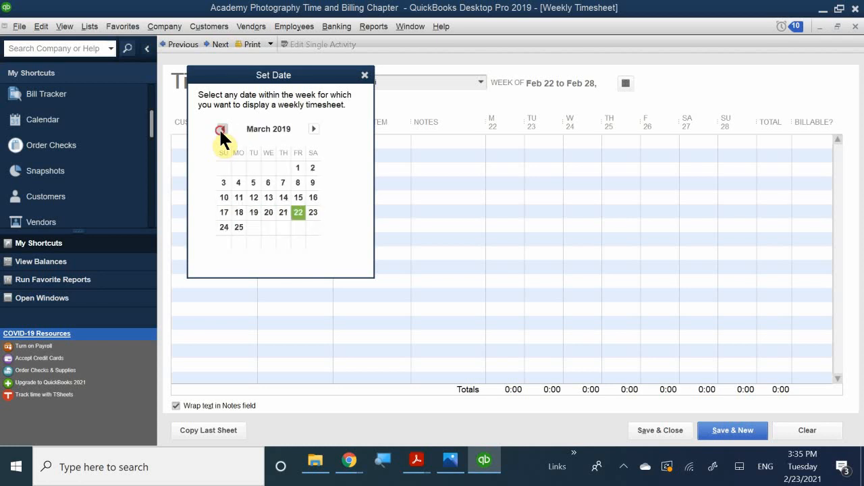
click(220, 129)
click(220, 129)
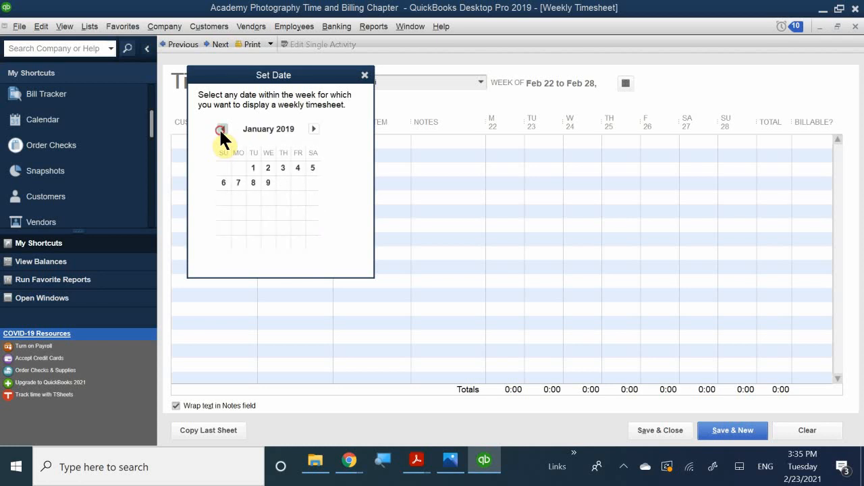
click(237, 180)
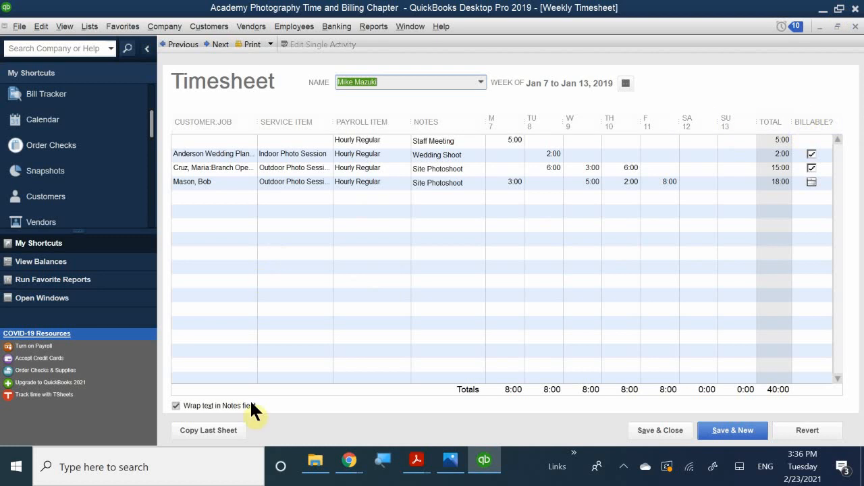
click(854, 27)
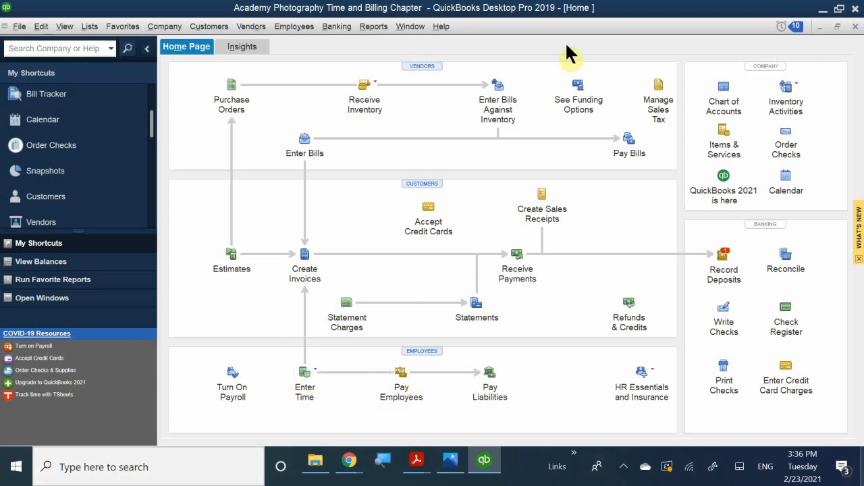
Open the Select Timesheets to Print window from the File menu's print options.
click(19, 27)
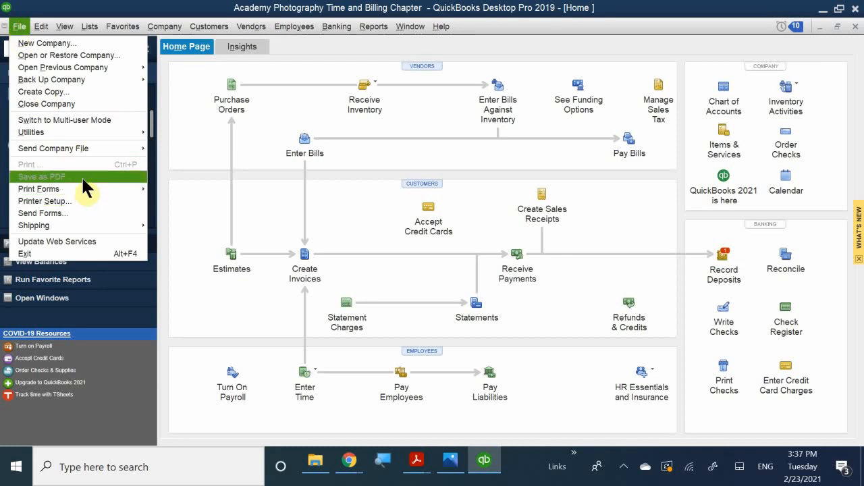
mouse_move(92, 189)
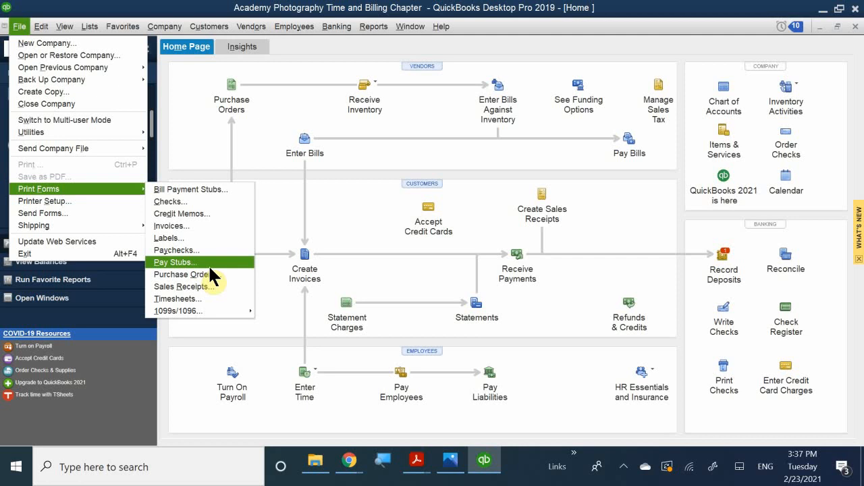
click(192, 297)
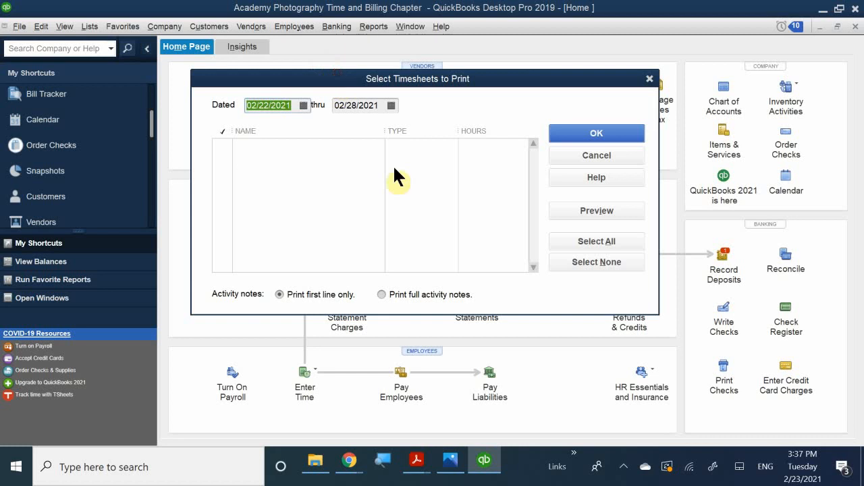
drag(357, 87, 402, 207)
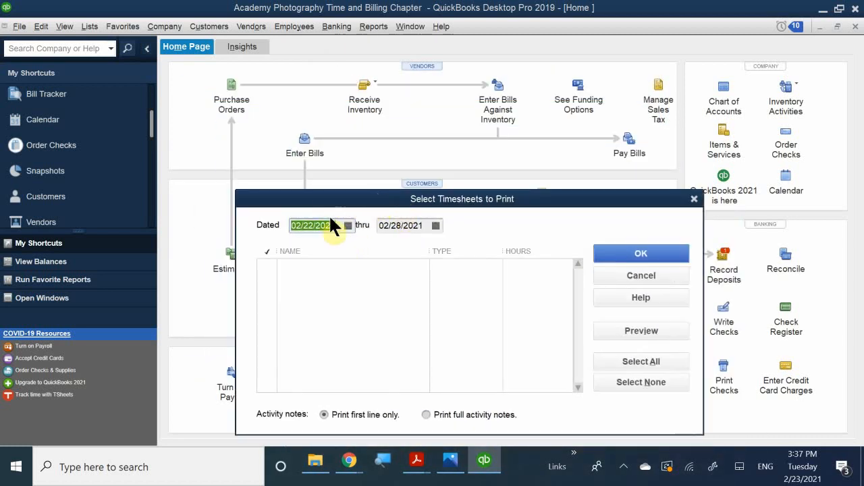
Set the Dated start date to 01/07/2019 using the calendar.
click(346, 224)
click(303, 243)
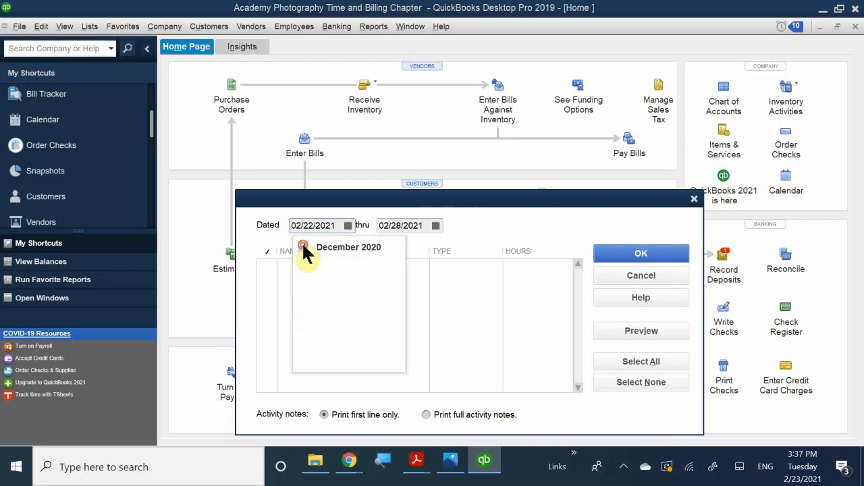
click(303, 246)
click(303, 246)
click(302, 246)
click(302, 245)
click(302, 246)
click(302, 246)
click(303, 245)
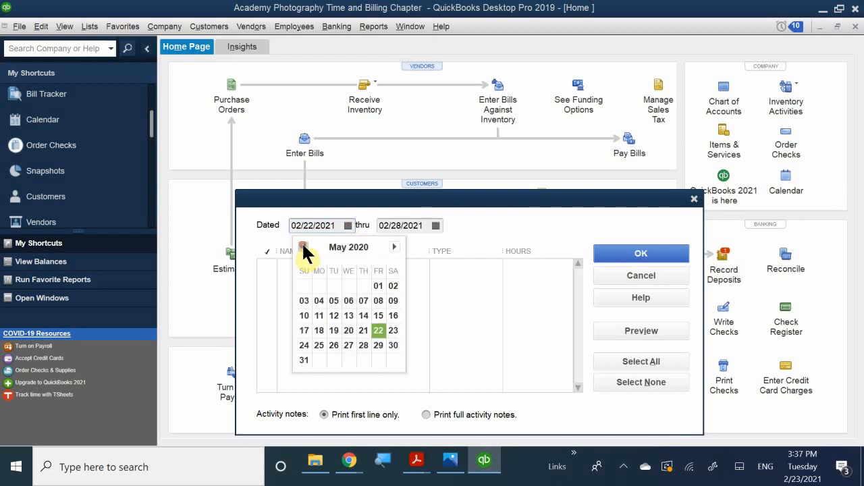
click(303, 247)
click(303, 247)
click(303, 247)
click(303, 247)
click(303, 247)
click(303, 247)
click(303, 247)
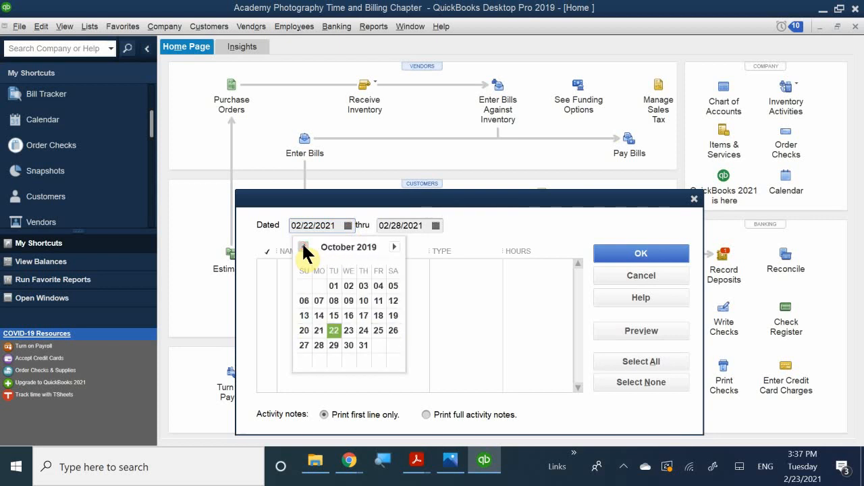
click(303, 247)
click(303, 247)
click(303, 247)
click(303, 247)
click(303, 247)
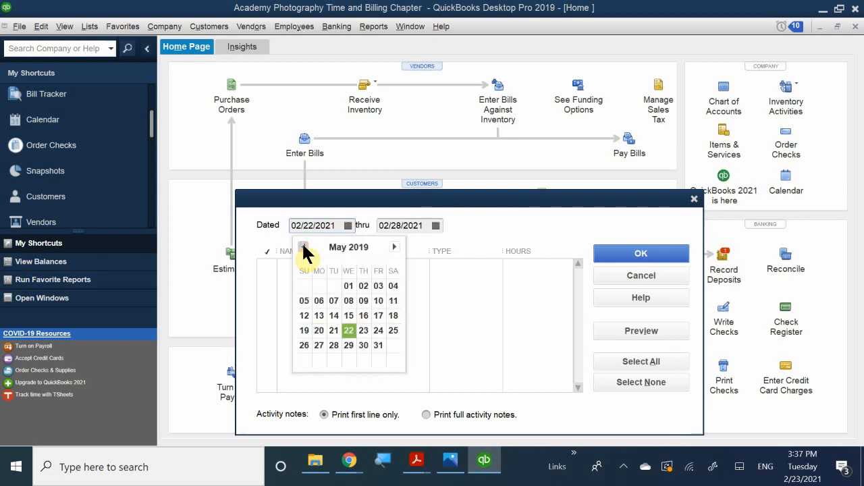
click(304, 247)
click(303, 247)
click(303, 247)
click(303, 247)
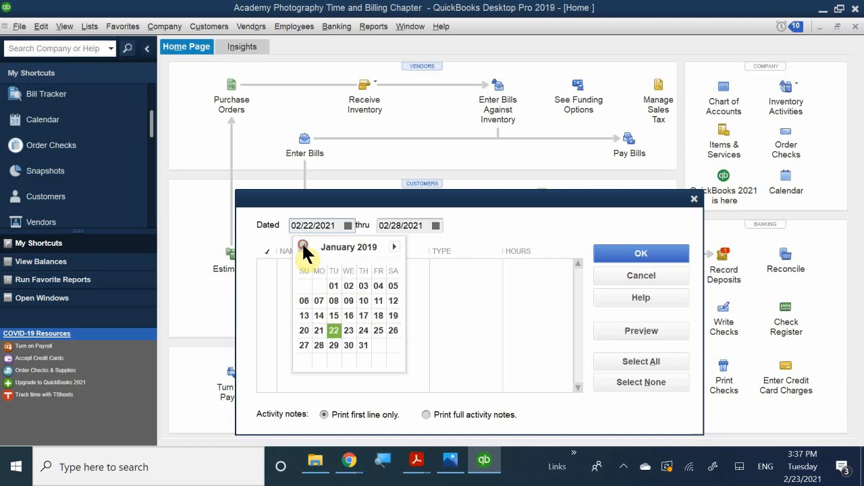
click(319, 301)
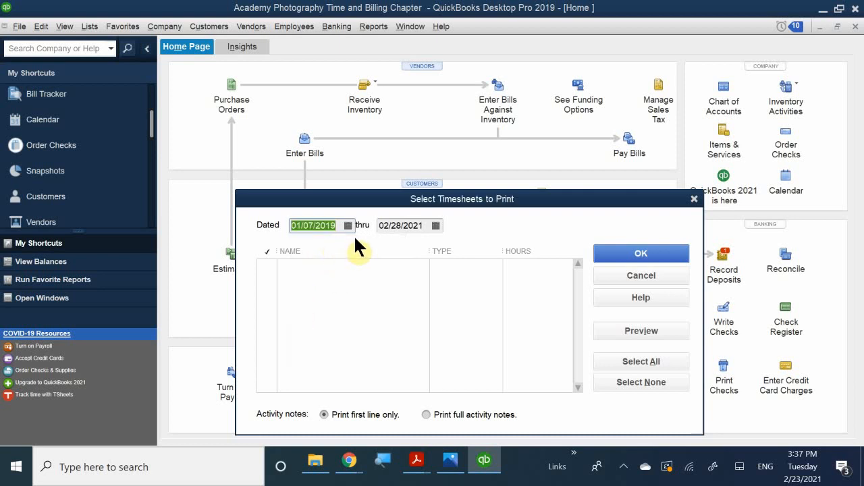
Browse the end-date calendar and keep the thru date at 02/28/2021.
click(435, 225)
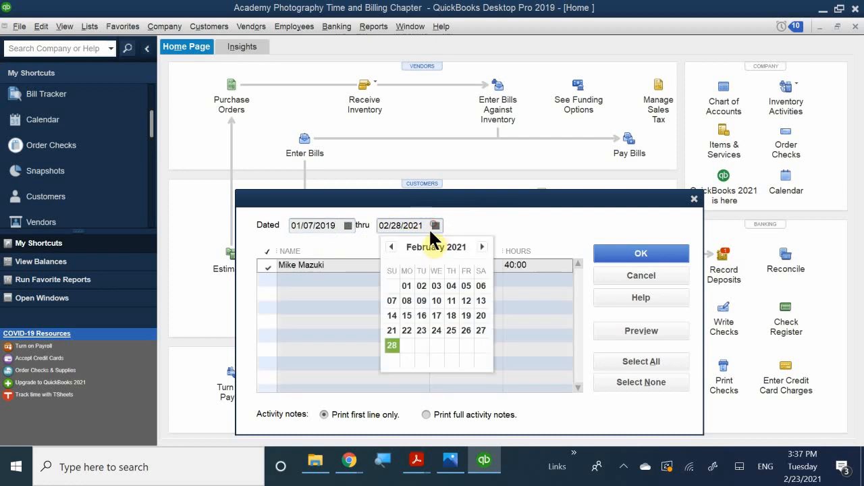
click(390, 247)
click(390, 247)
click(391, 247)
click(390, 247)
click(390, 247)
click(390, 247)
click(390, 247)
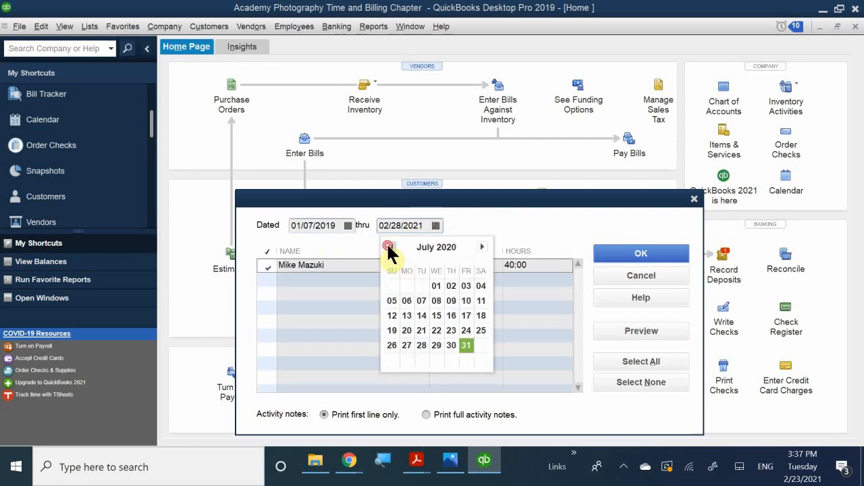
click(388, 247)
click(389, 246)
click(388, 247)
click(388, 246)
click(388, 246)
click(389, 247)
click(389, 247)
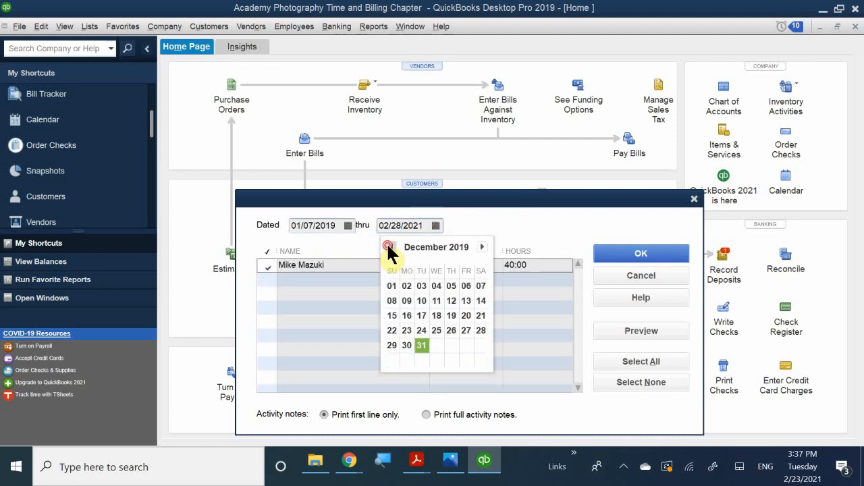
click(389, 247)
click(388, 247)
click(388, 248)
click(388, 247)
click(389, 248)
click(388, 247)
click(388, 247)
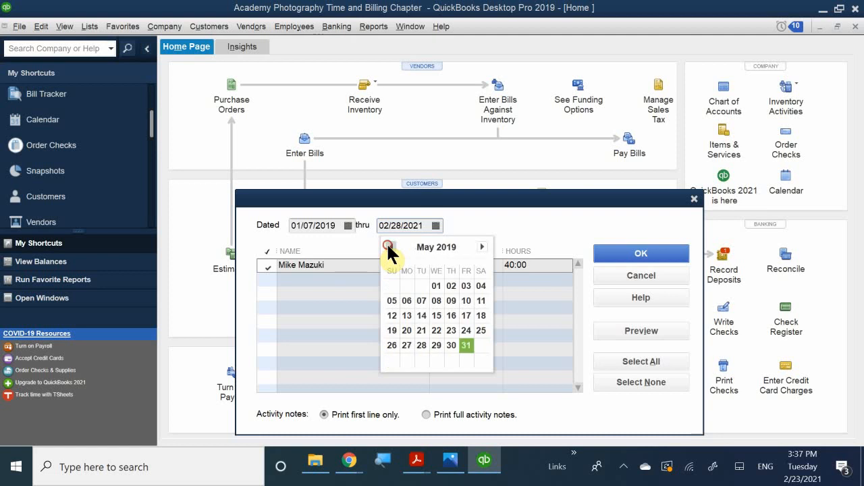
click(388, 247)
click(363, 237)
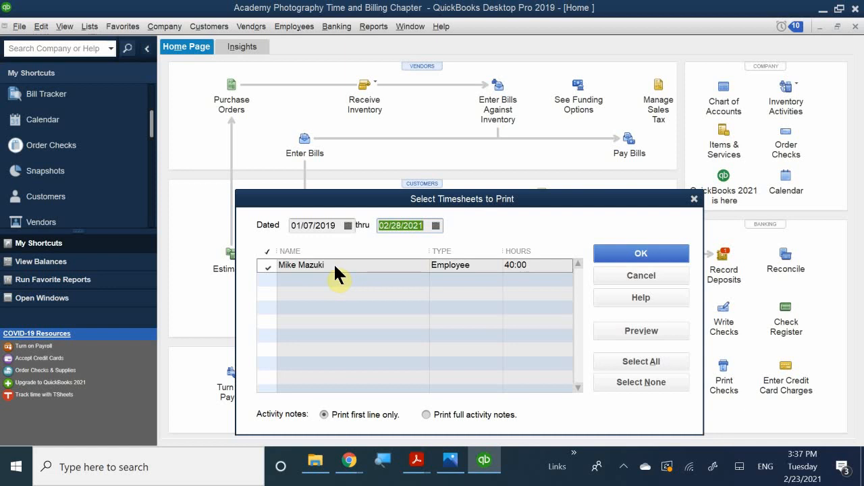
Check the listed employee's timesheet and preview it for printing.
click(268, 265)
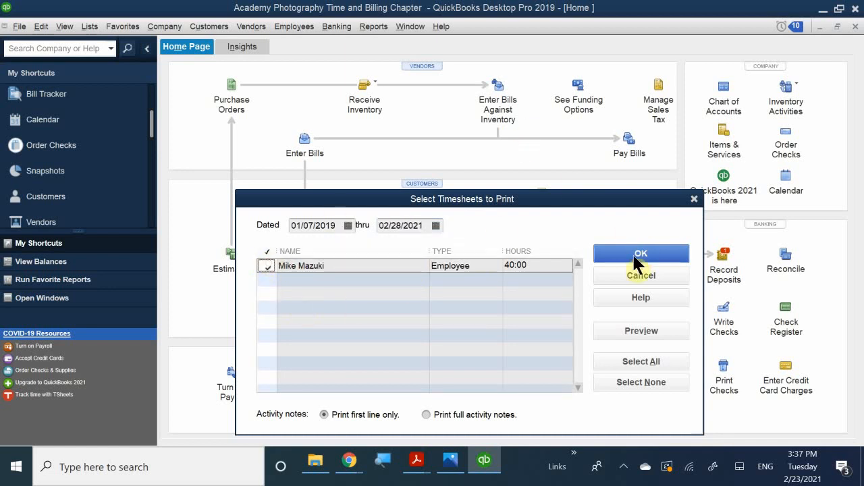
drag(595, 199, 584, 171)
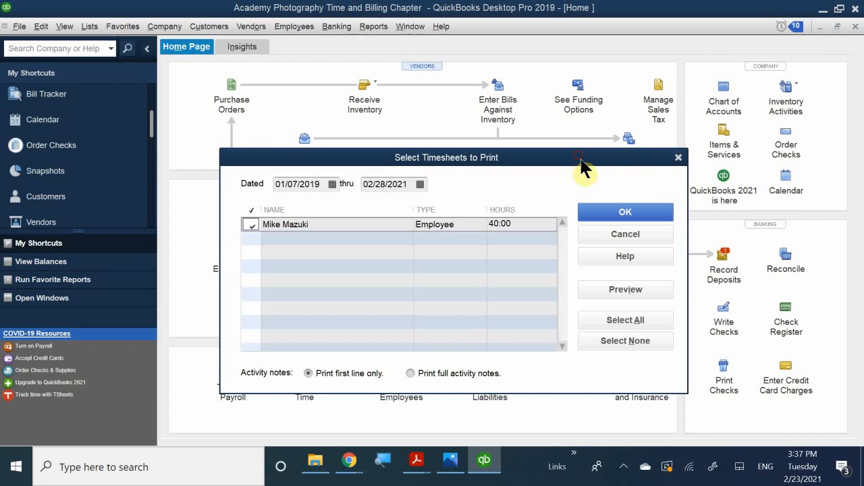
click(617, 292)
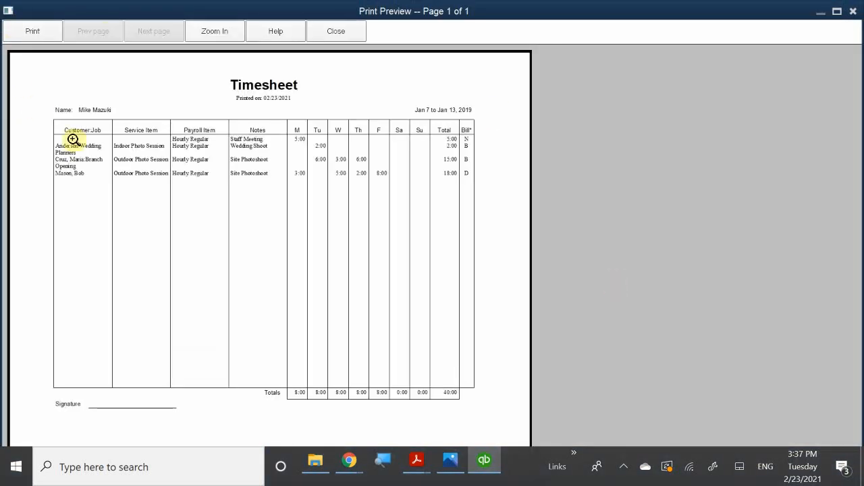
Zoom into the Jan 7–13, 2019 timesheet preview showing 40:00 hours, then close it.
click(165, 166)
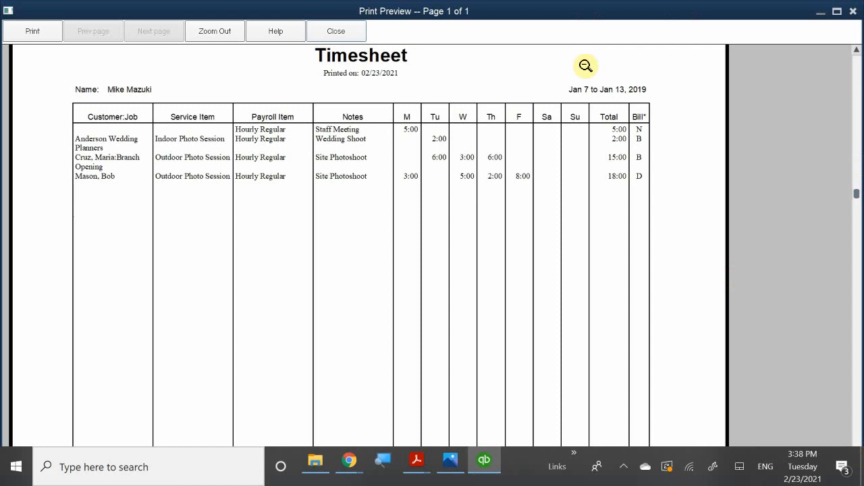
click(352, 30)
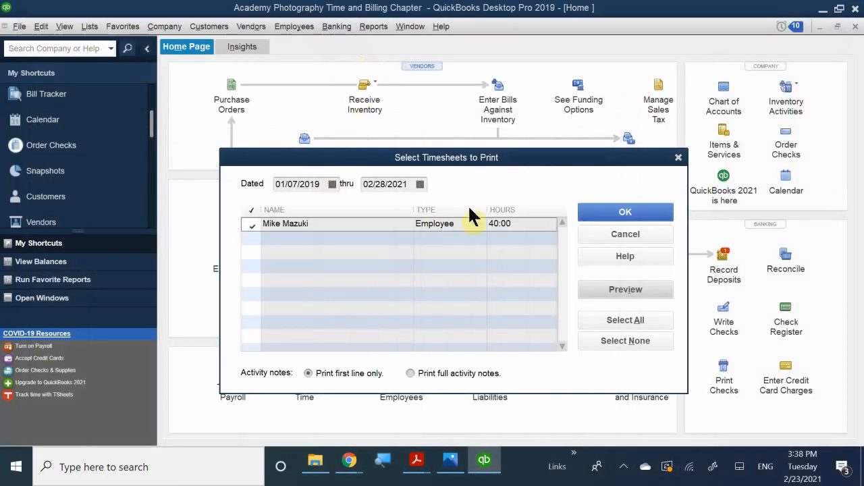
Cancel the Select Timesheets to Print dialog without printing anything.
click(610, 233)
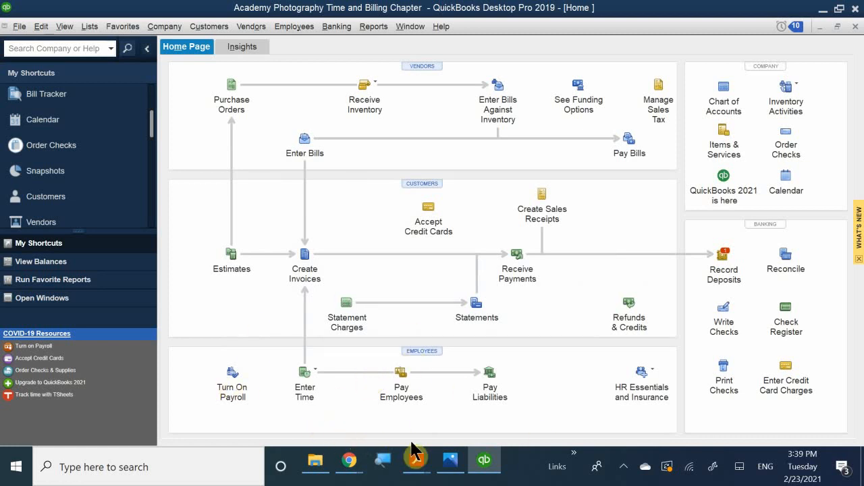
Minimize QuickBooks and read QB CH 9 P2.pdf pages 3–4, from the Time by Name figure to Review Questions.
click(482, 469)
scroll(413, 376, down, 10)
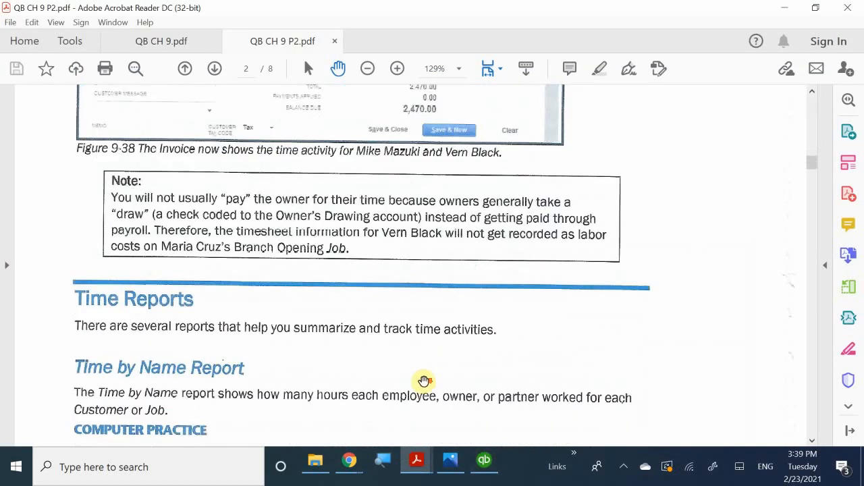
scroll(439, 375, up, 1)
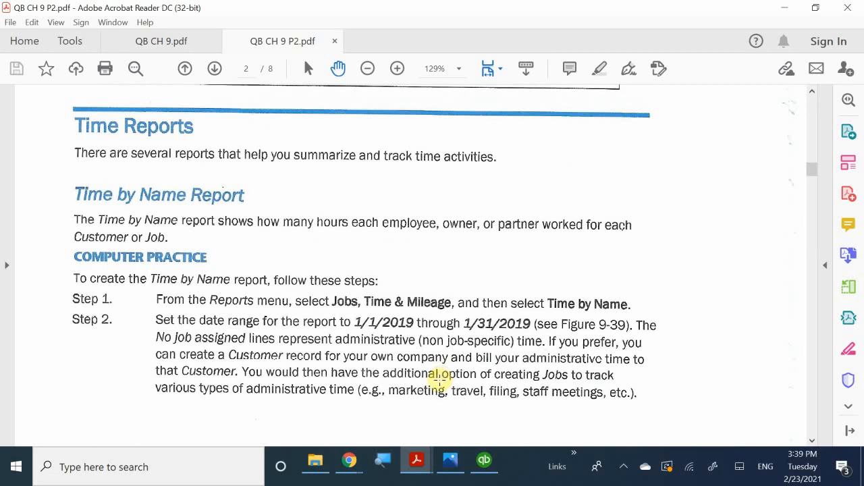
scroll(439, 379, up, 4)
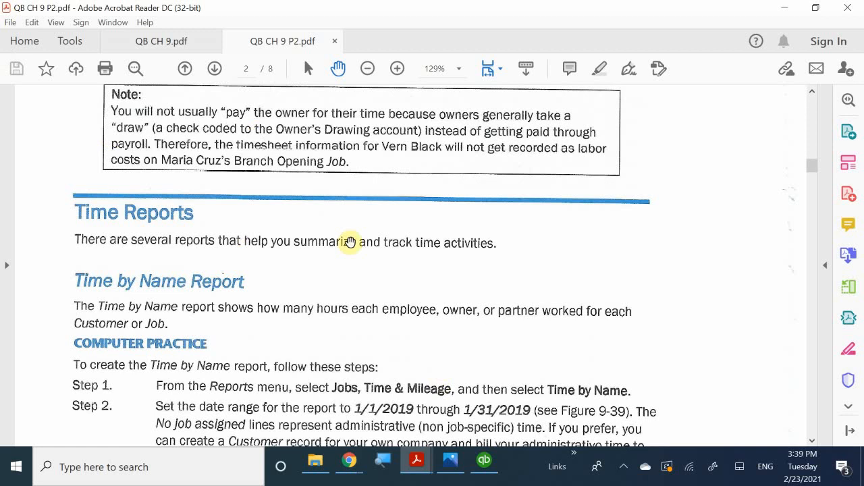
scroll(304, 277, down, 4)
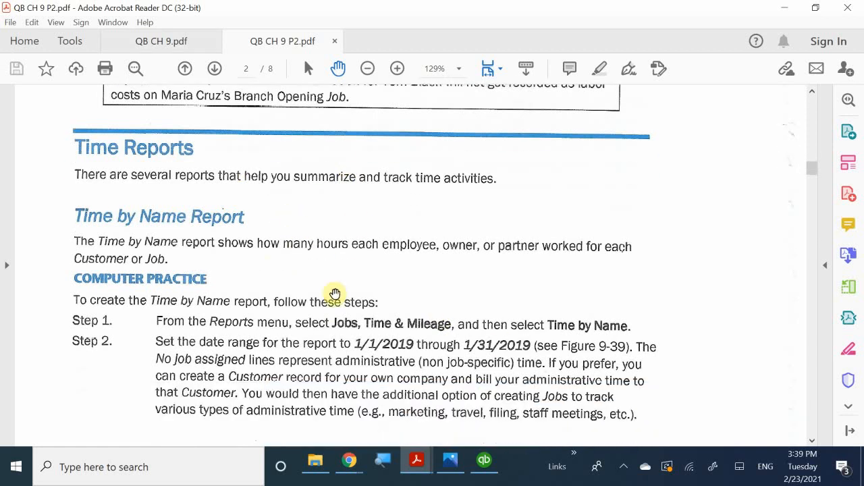
scroll(415, 331, down, 3)
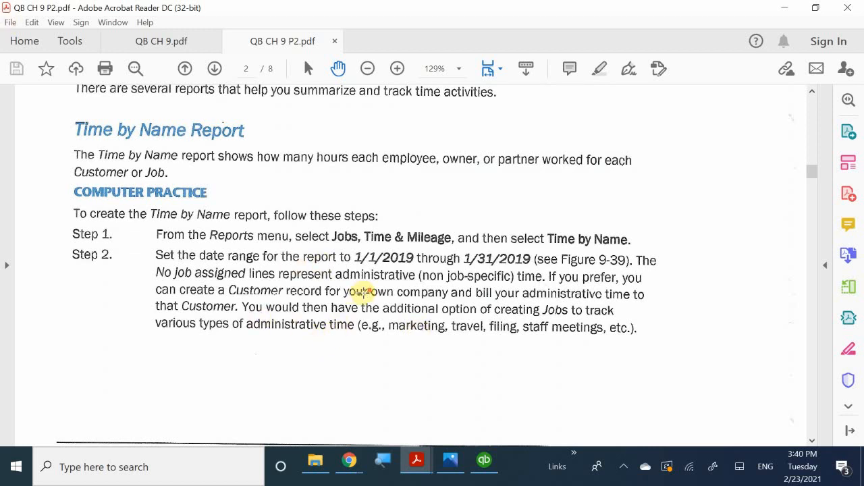
scroll(363, 293, down, 4)
scroll(363, 292, down, 9)
scroll(364, 291, up, 16)
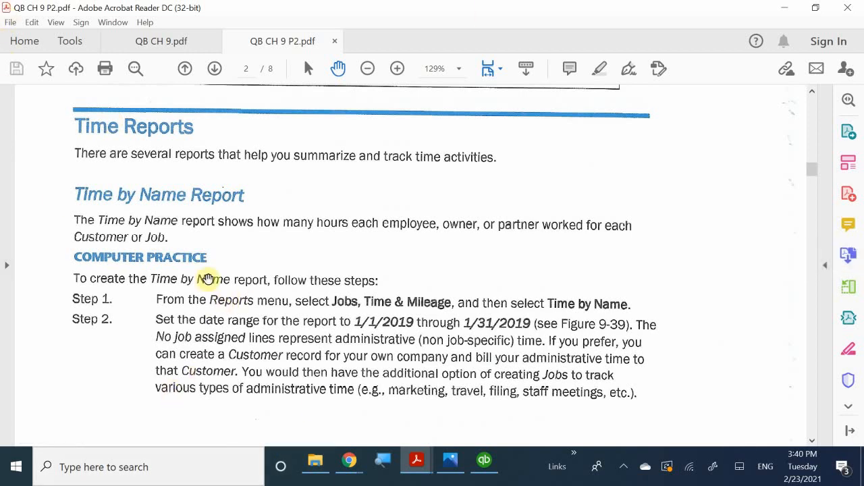
scroll(309, 194, down, 6)
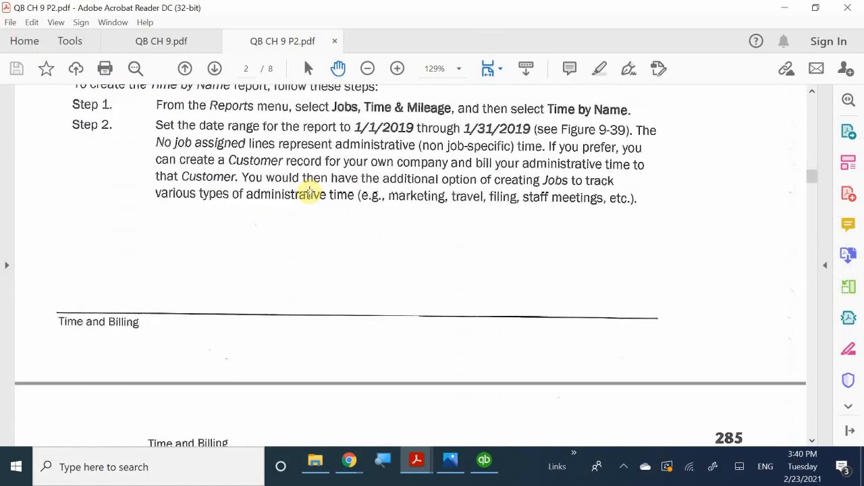
scroll(309, 192, down, 5)
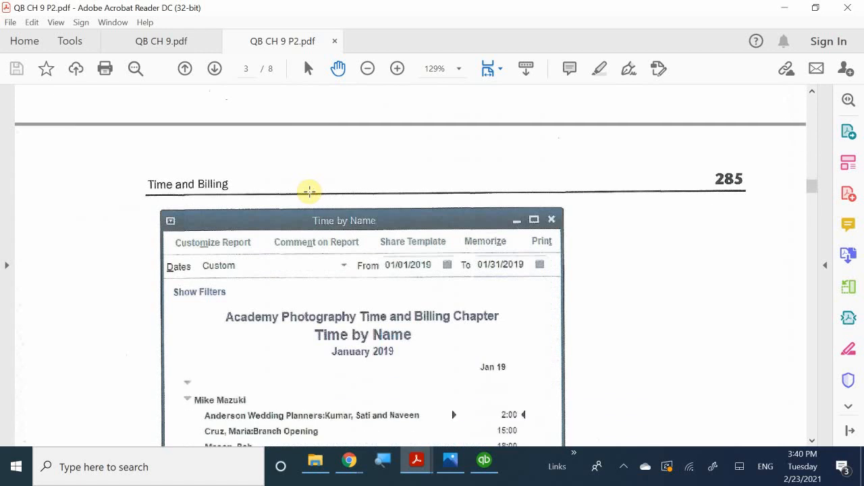
scroll(309, 191, down, 6)
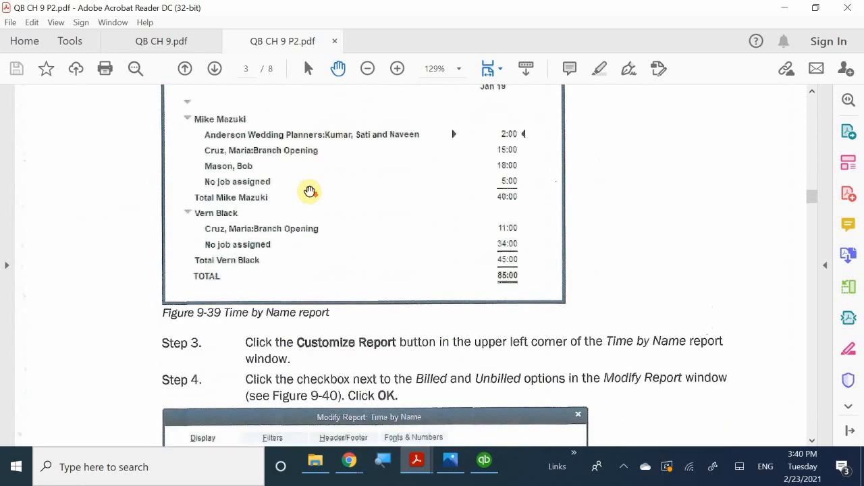
scroll(309, 190, up, 3)
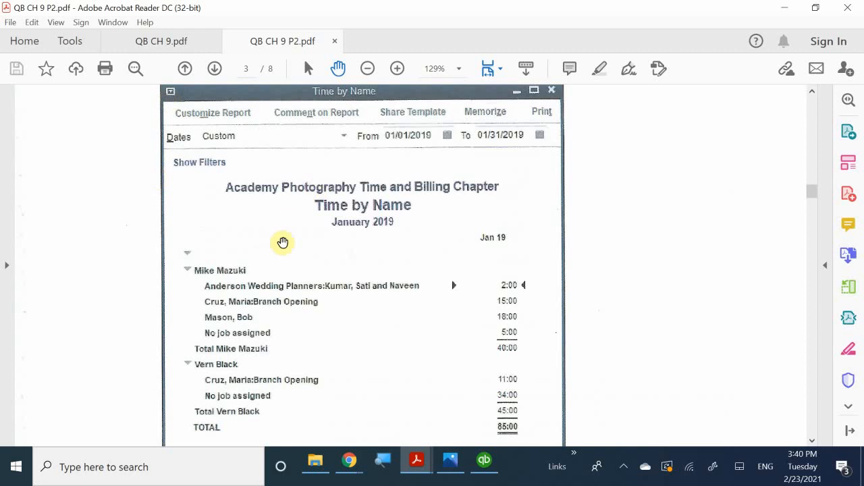
scroll(302, 263, down, 3)
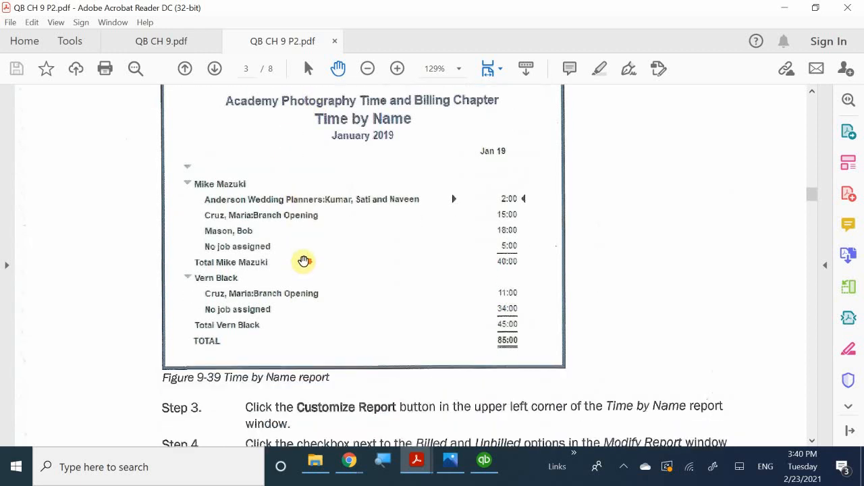
scroll(304, 262, down, 12)
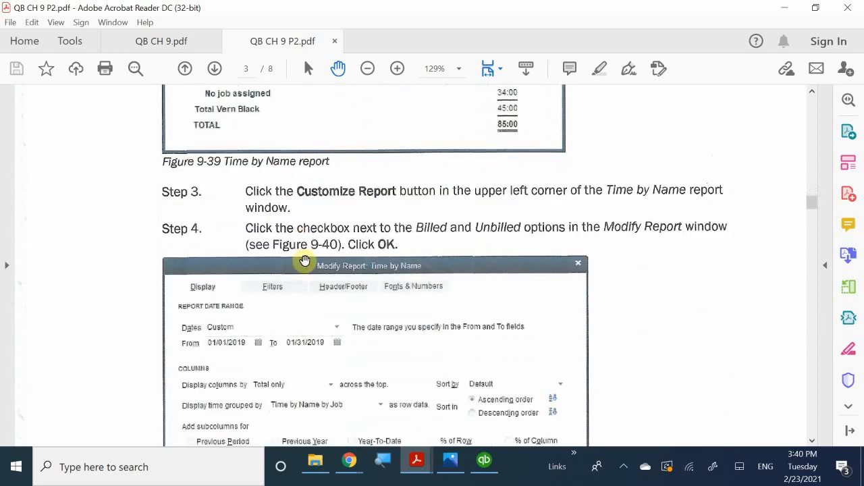
scroll(307, 262, down, 20)
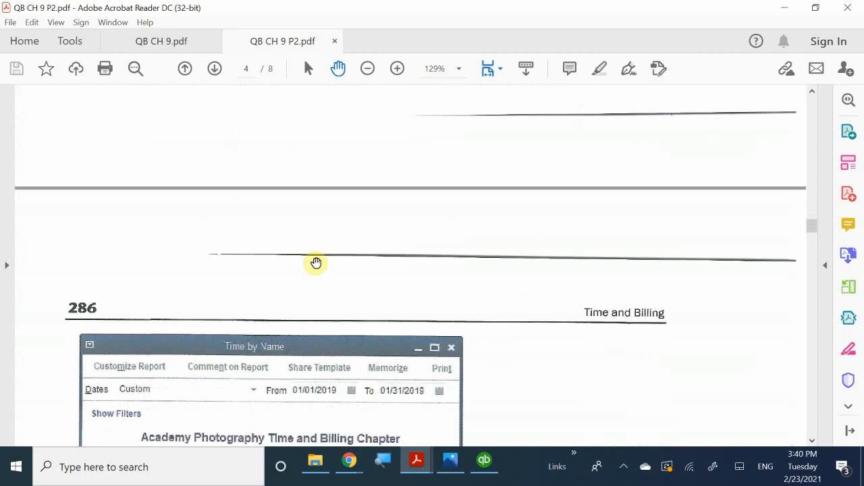
scroll(317, 265, down, 10)
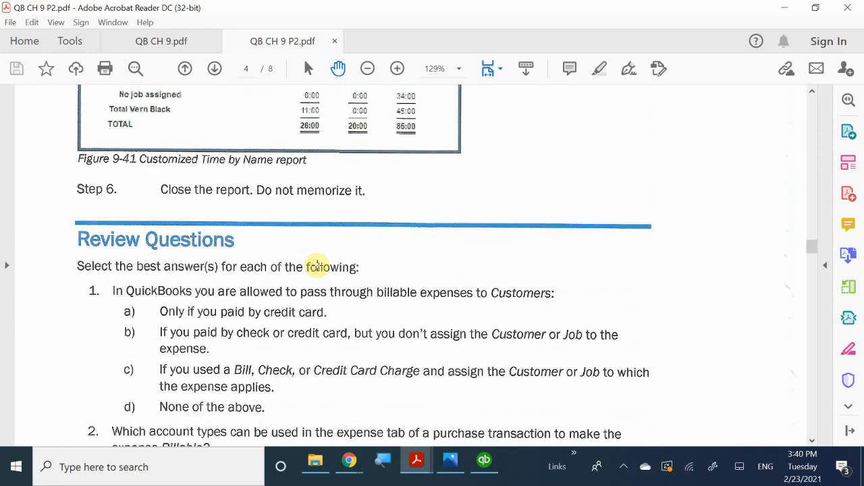
Scroll back up to Figure 9-39, then switch to the QB CH 9.pdf textbook.
scroll(318, 264, up, 12)
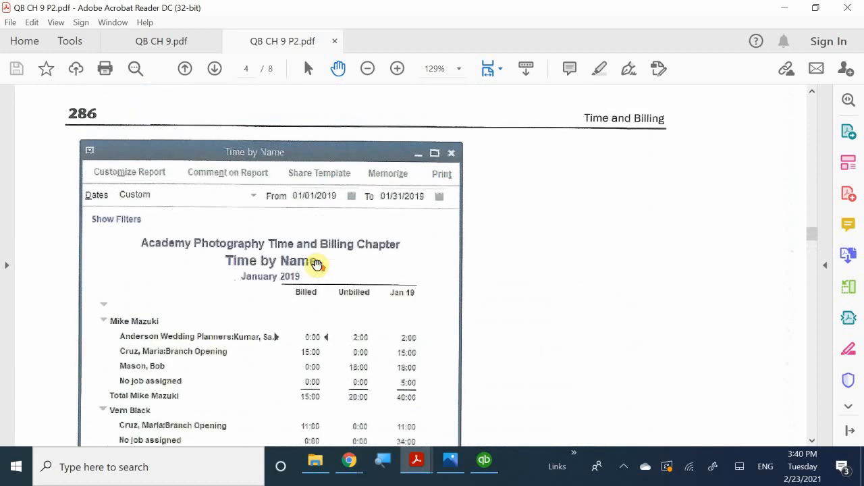
scroll(317, 265, up, 20)
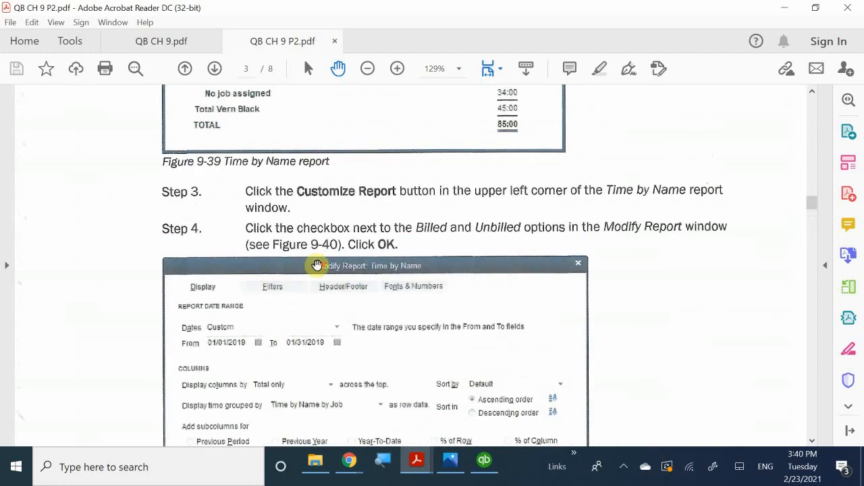
scroll(318, 264, up, 11)
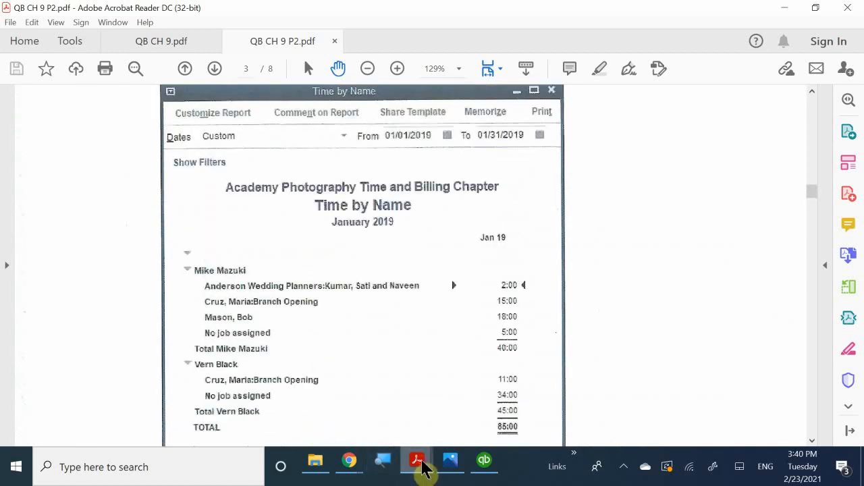
mouse_move(422, 469)
click(334, 382)
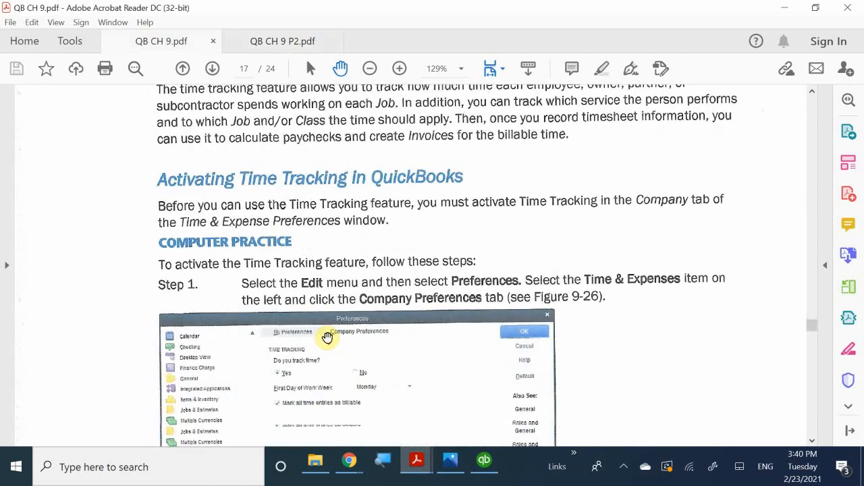
Read QB CH 9.pdf from page 17 to page 22, through making activities billable again.
scroll(327, 337, down, 15)
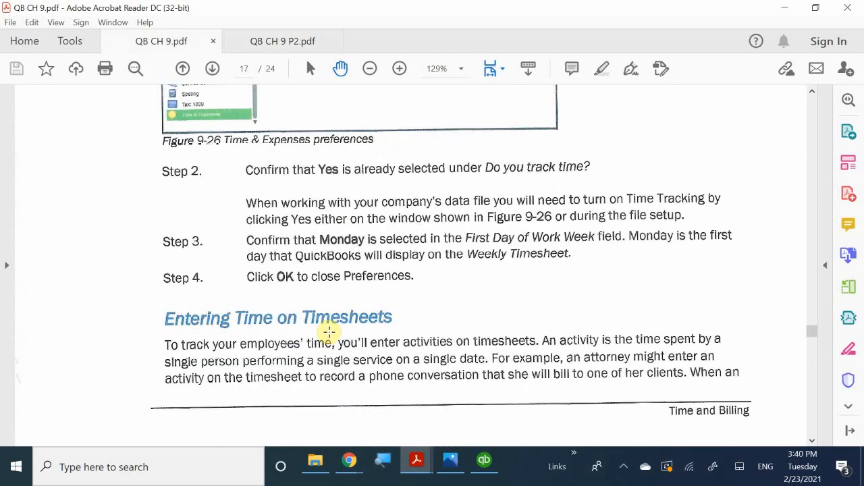
scroll(329, 332, down, 1)
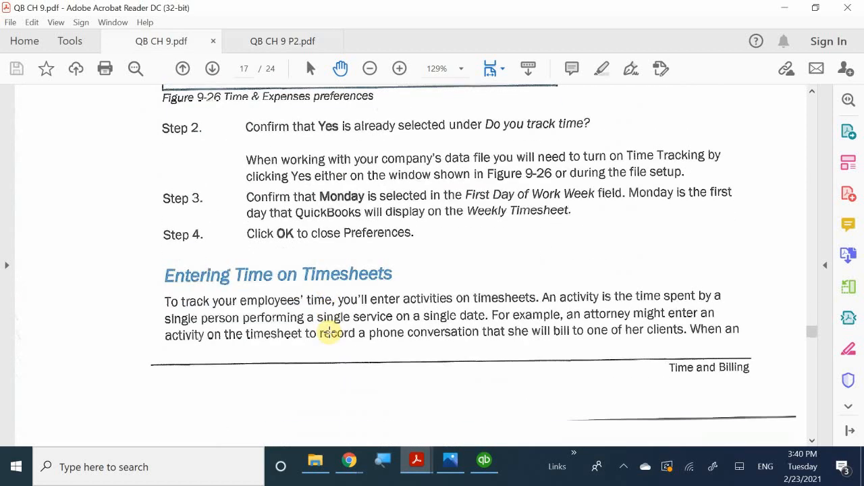
scroll(329, 331, up, 4)
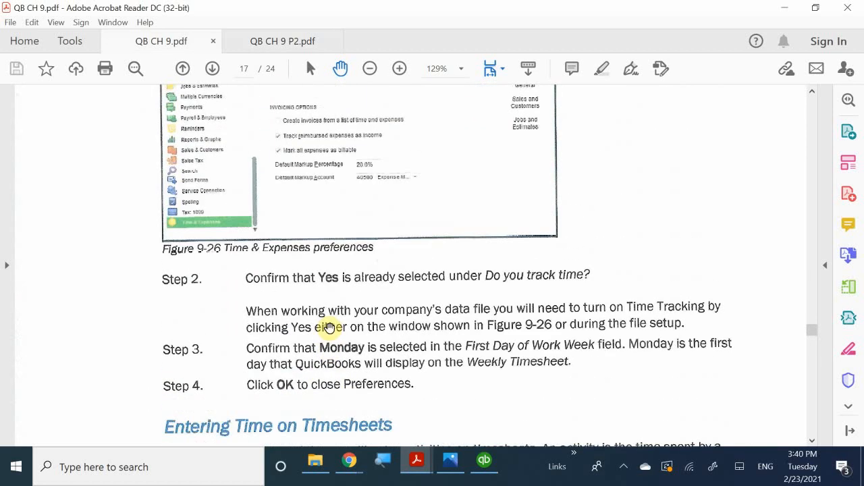
scroll(331, 330, down, 4)
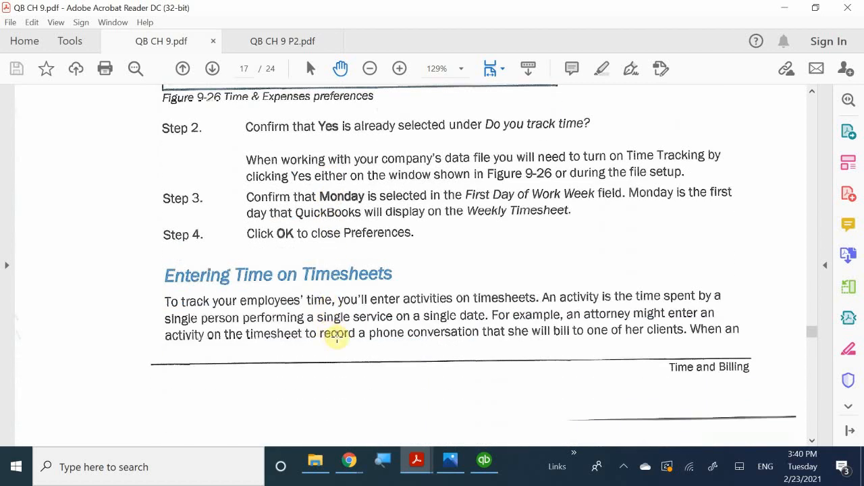
scroll(348, 346, down, 15)
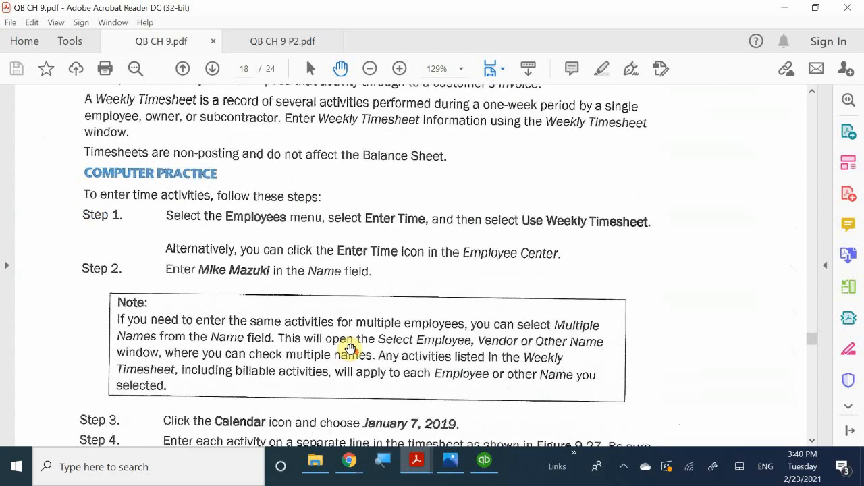
scroll(351, 348, down, 20)
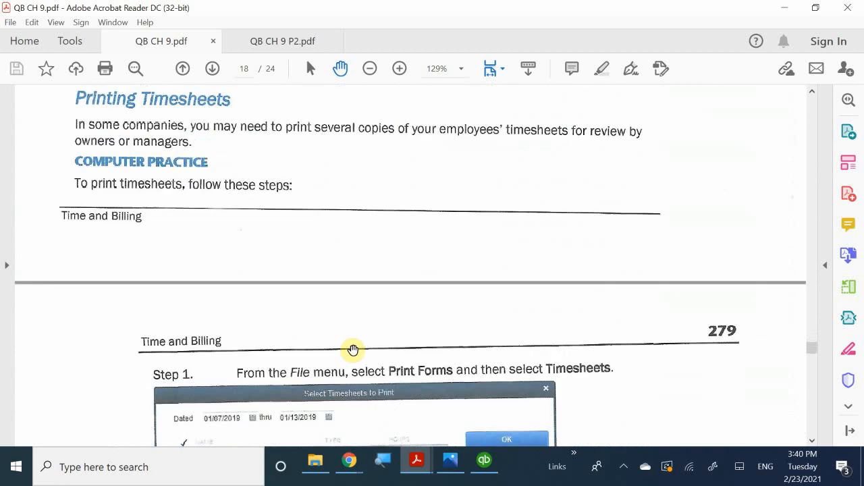
scroll(353, 349, down, 15)
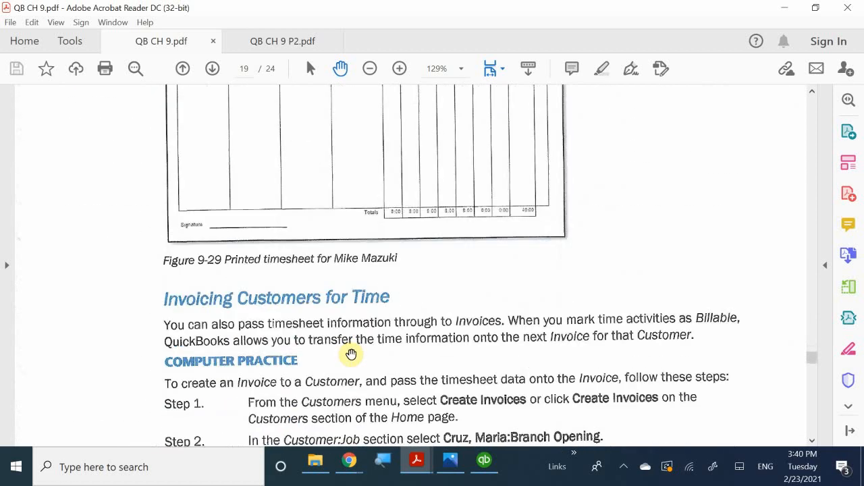
scroll(351, 354, down, 2)
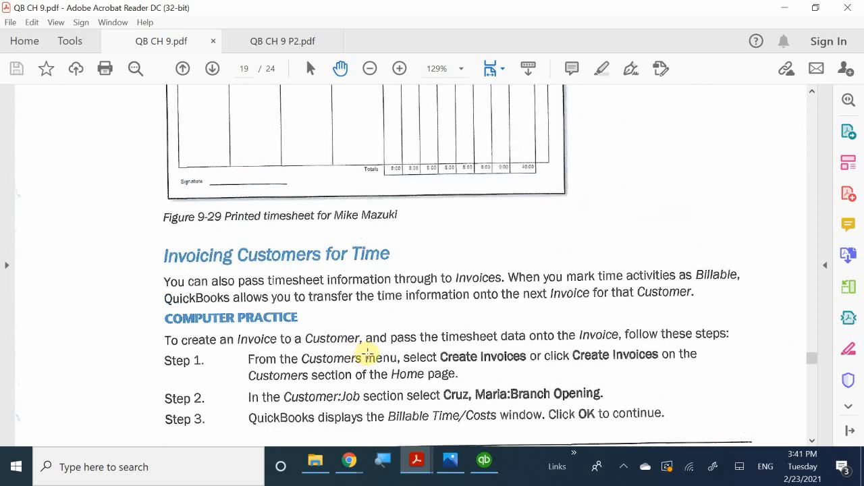
scroll(368, 354, down, 10)
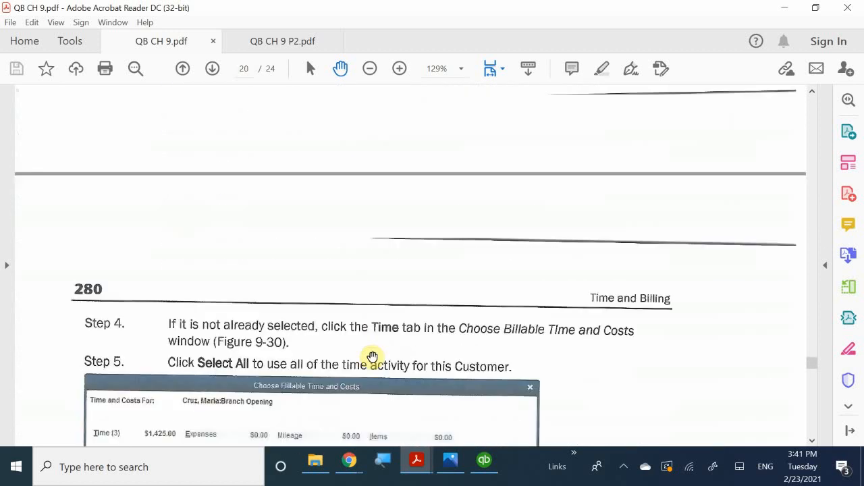
scroll(372, 356, down, 10)
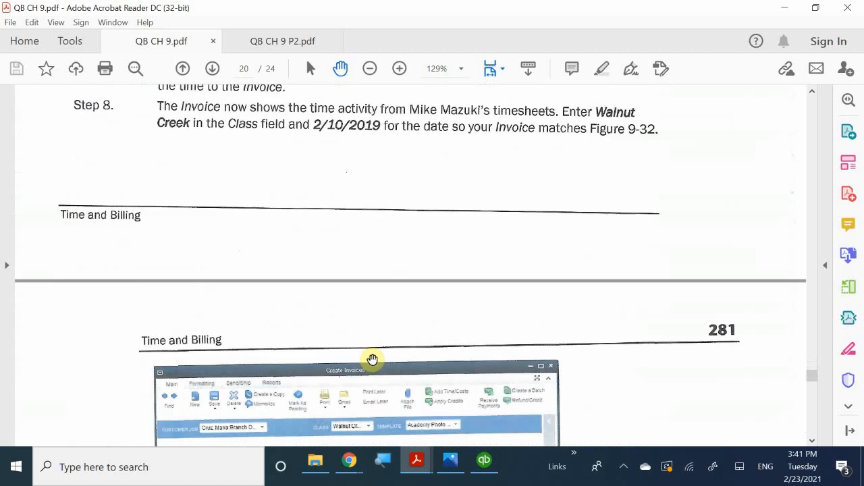
scroll(372, 359, down, 8)
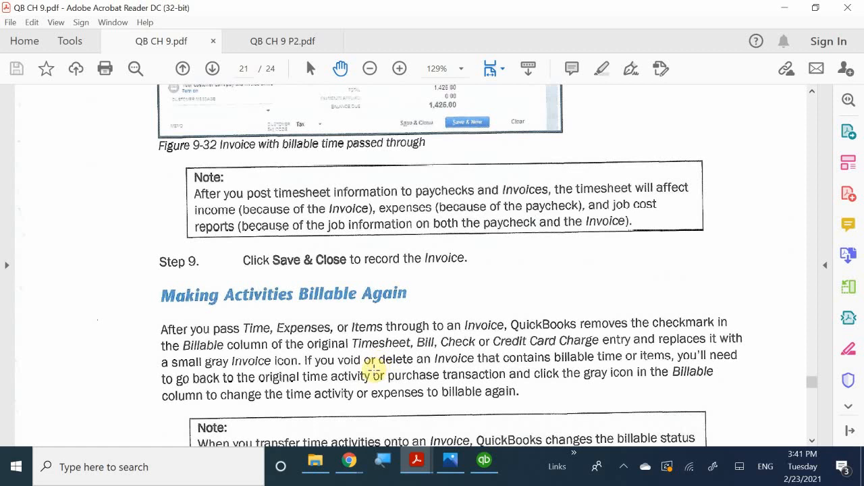
scroll(373, 370, down, 2)
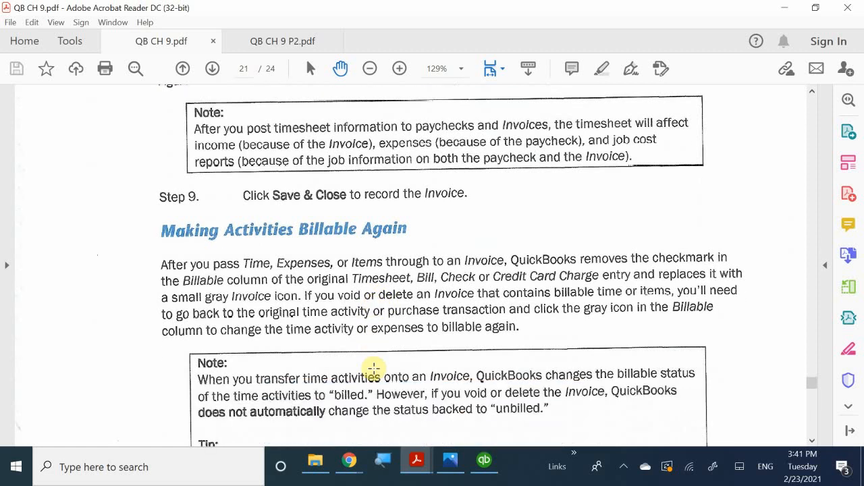
scroll(373, 369, down, 5)
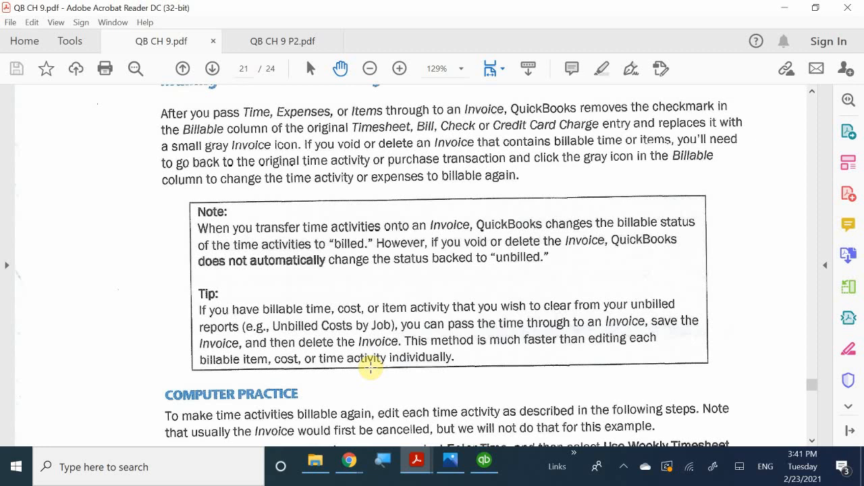
scroll(411, 383, down, 10)
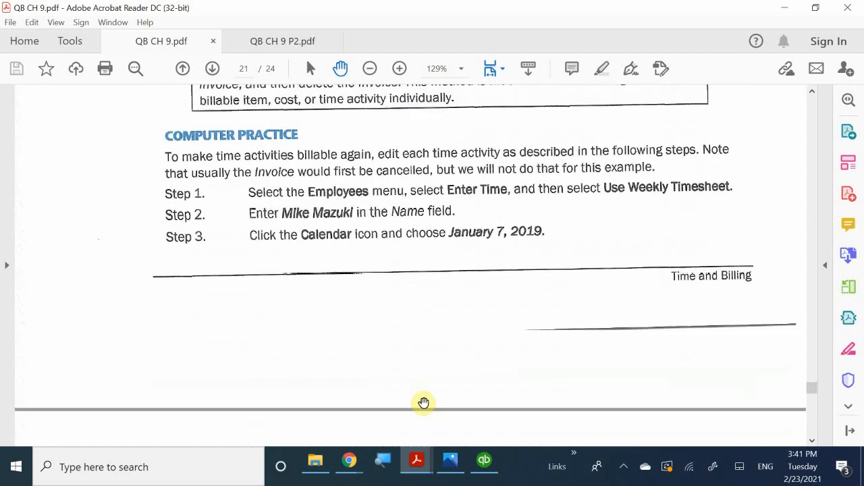
scroll(409, 389, down, 12)
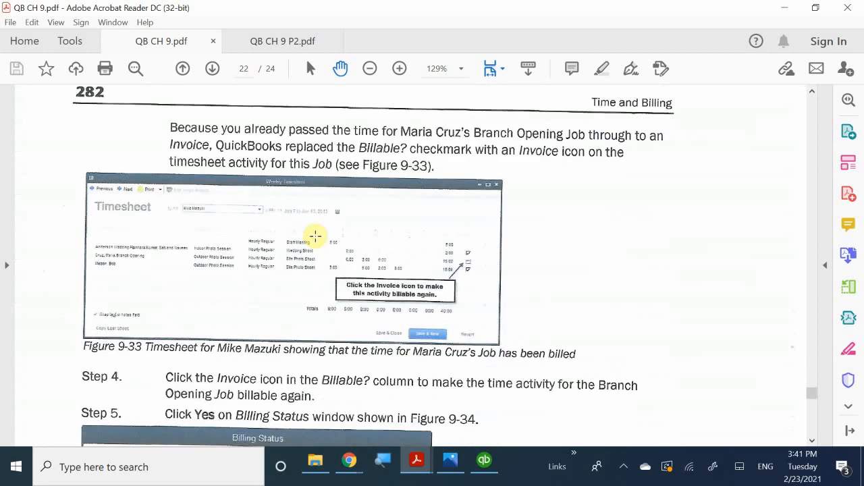
scroll(366, 236, down, 3)
scroll(343, 279, down, 2)
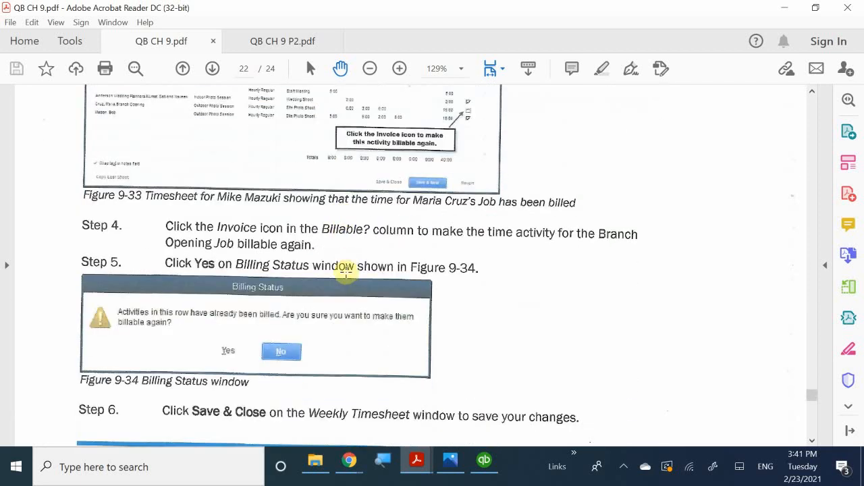
scroll(358, 301, down, 4)
scroll(361, 301, down, 2)
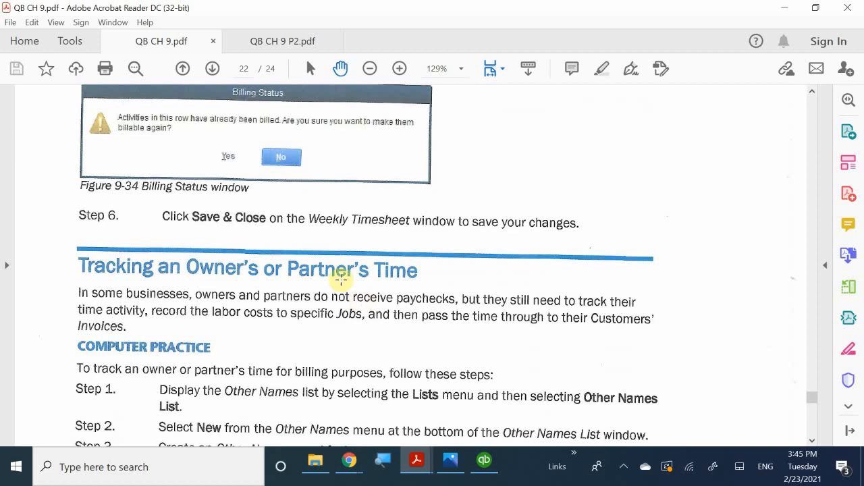
Scroll to the 'Tracking an Owner's or Partner's Time' steps, then switch to the QuickBooks Home page.
scroll(351, 290, down, 1)
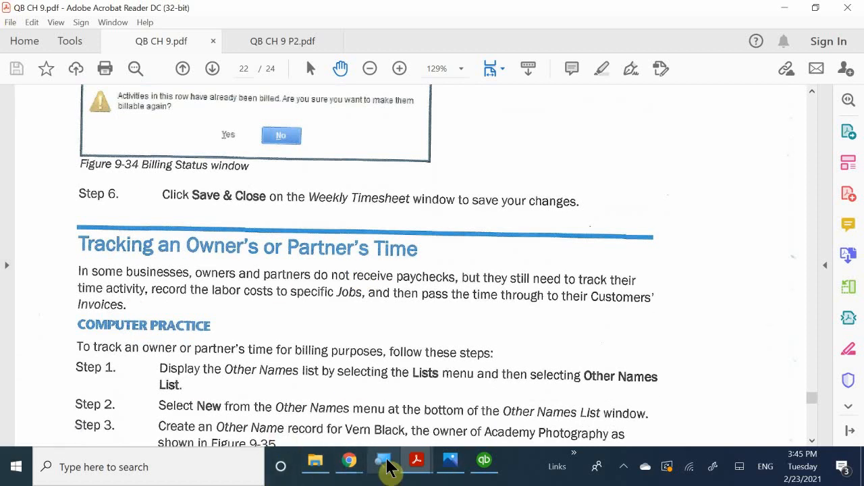
mouse_move(415, 463)
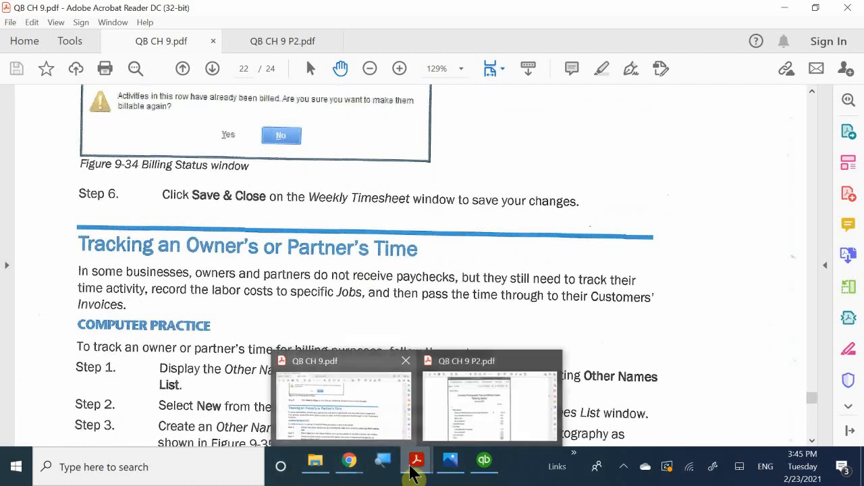
click(482, 468)
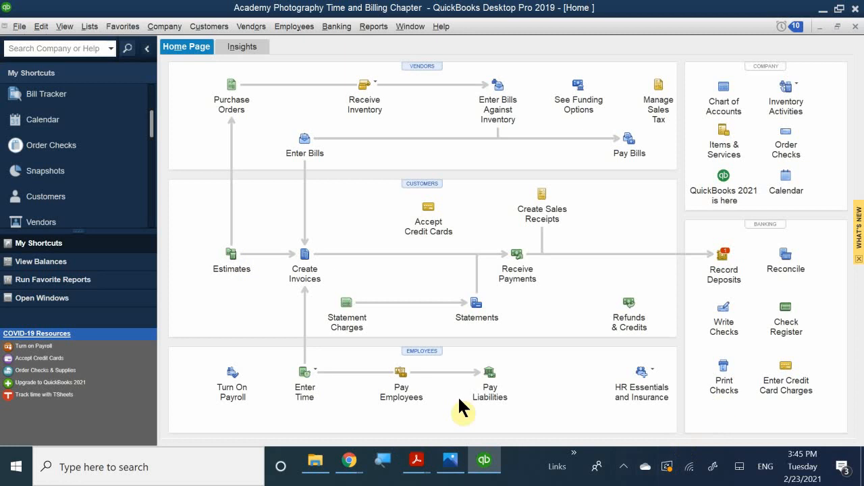
Open the Other Names List from the Lists menu and show its Other Names actions menu.
click(68, 30)
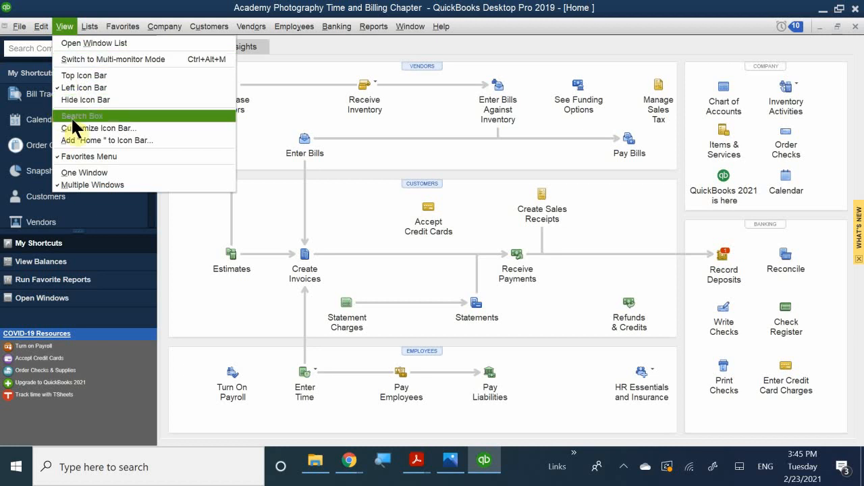
mouse_move(88, 31)
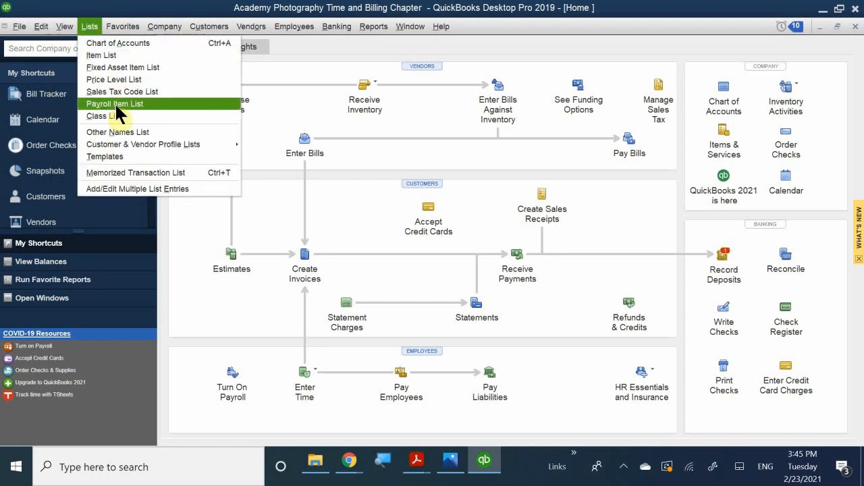
click(118, 132)
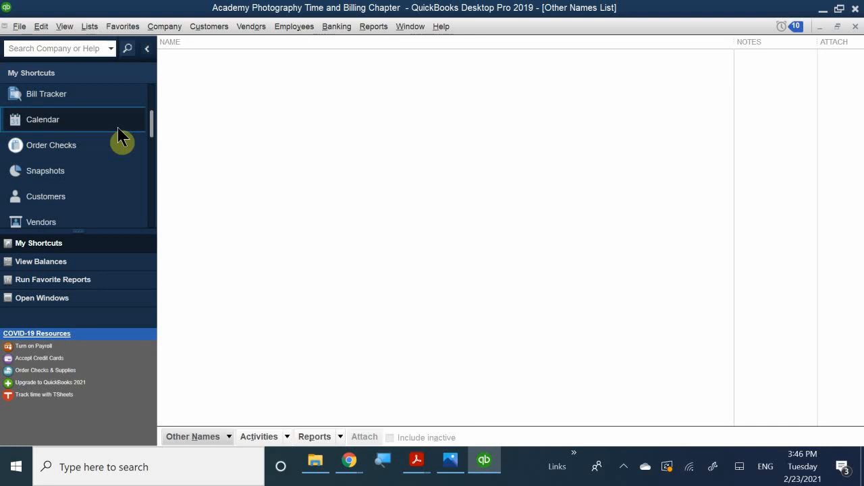
click(228, 436)
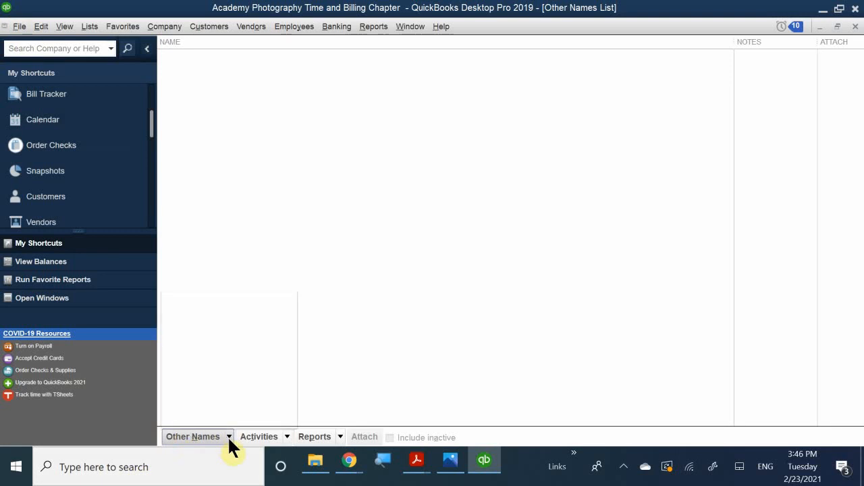
Create a New Name record with the owner's last name, then first name, as Name.
click(199, 298)
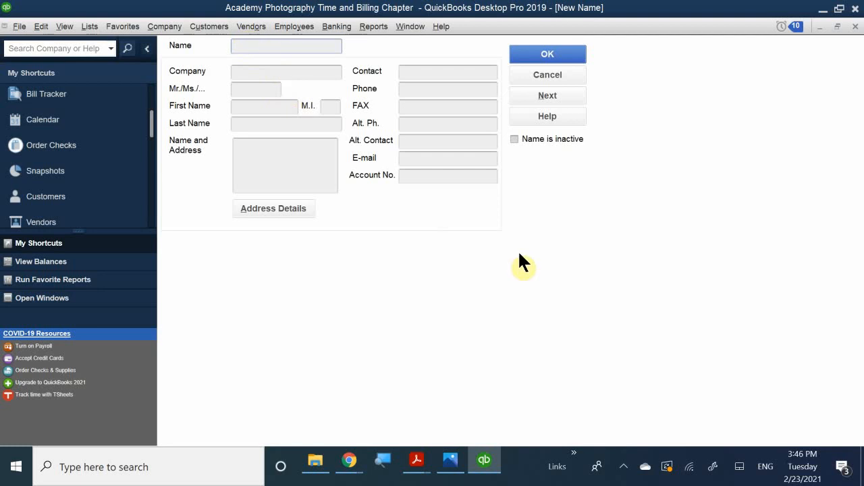
text(b)
key(BackSpace)
text(v)
key(BackSpace)
text(b)
key(BackSpace)
text(b)
key(BackSpace)
text(V)
key(BackSpace)
text(Black, Vern)
click(259, 75)
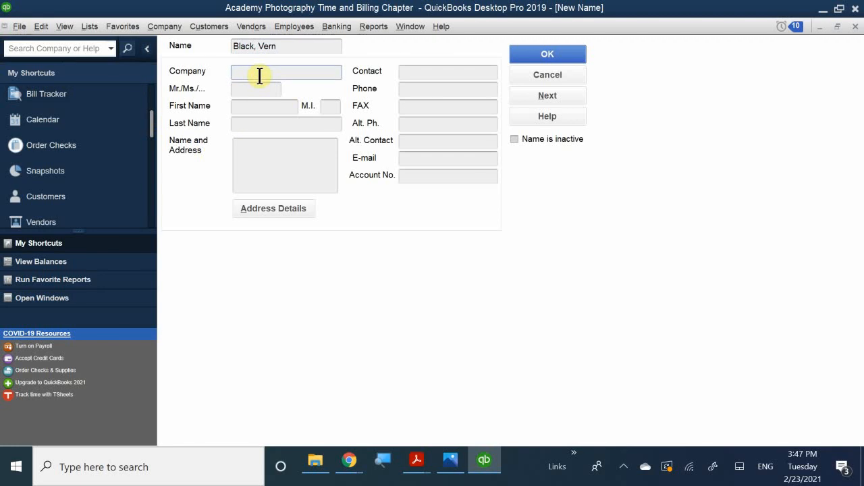
Enter company 'Academy Photographer', title Mr., and the owner's first and last names.
text(Academy Photogrpa)
key(BackSpace)
key(BackSpace)
text(apher)
click(242, 88)
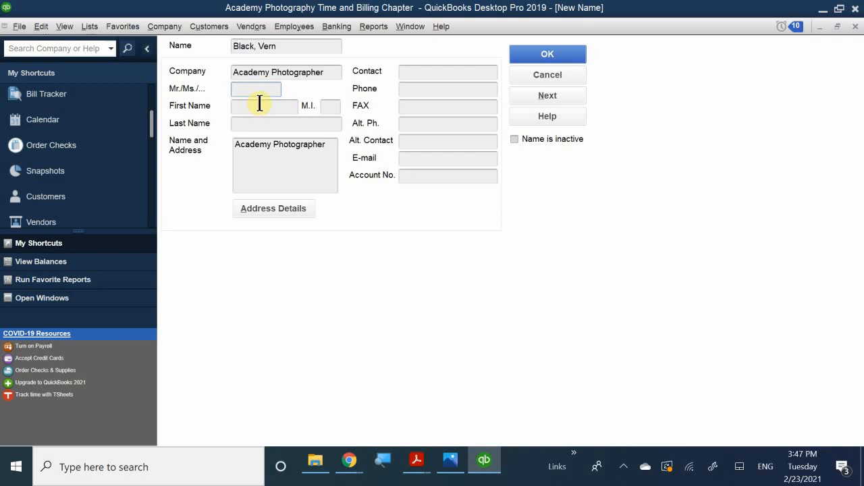
text(N)
key(BackSpace)
text(Mr.)
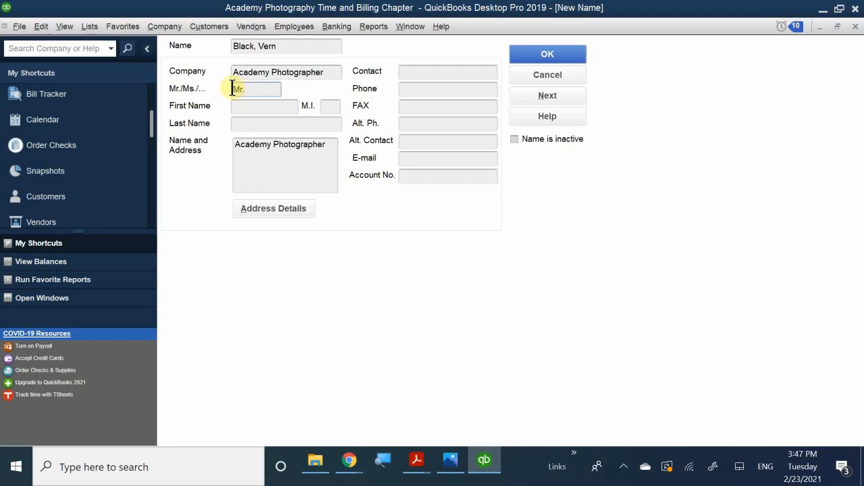
click(259, 106)
text(Verb)
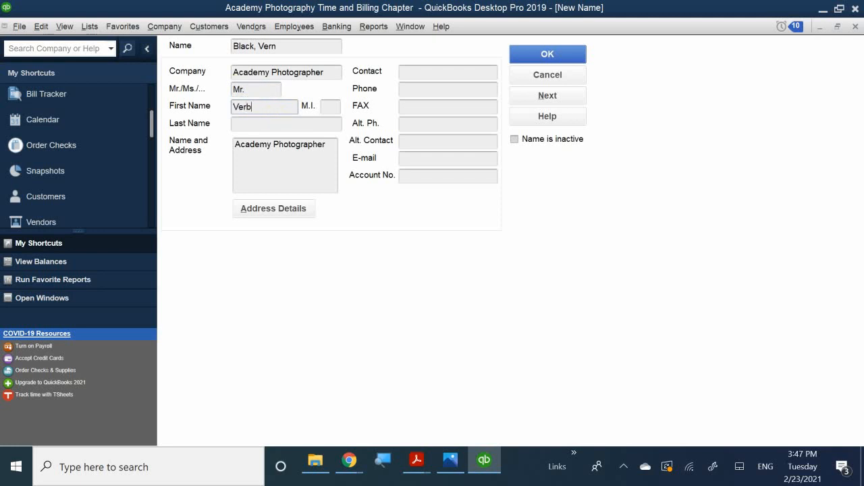
key(BackSpace)
text(n)
click(257, 118)
text(Black)
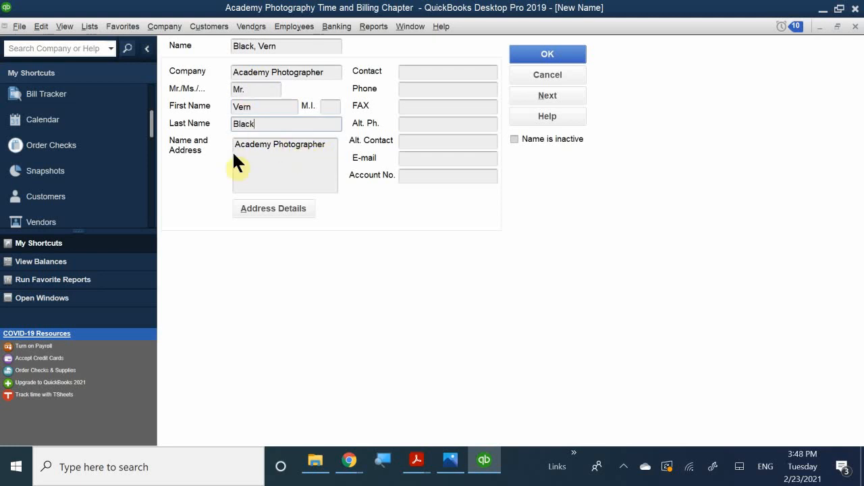
Fill the Name and Address box with the owner's street, city, state and ZIP, and save the record.
click(255, 168)
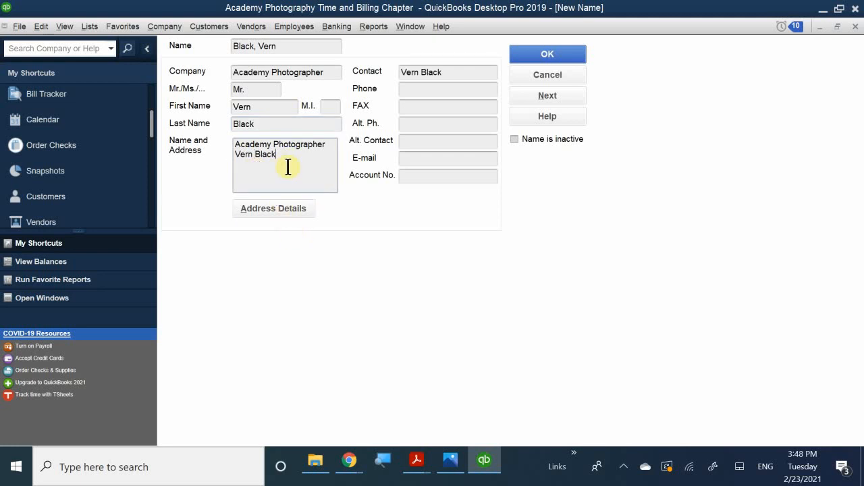
key(Return)
text(123)
text( M)
text(ain)
text( D)
text(t)
text(reet)
key(Return)
text(O)
key(BackSpace)
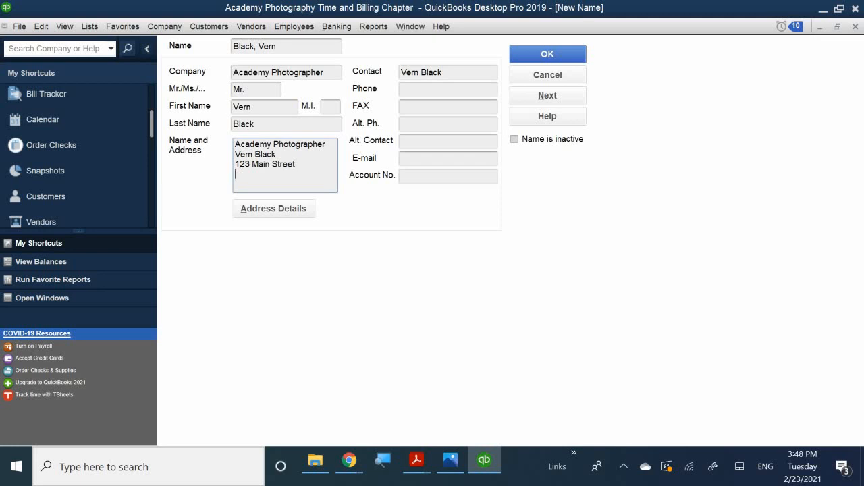
text(Pleasanton, CA 94588)
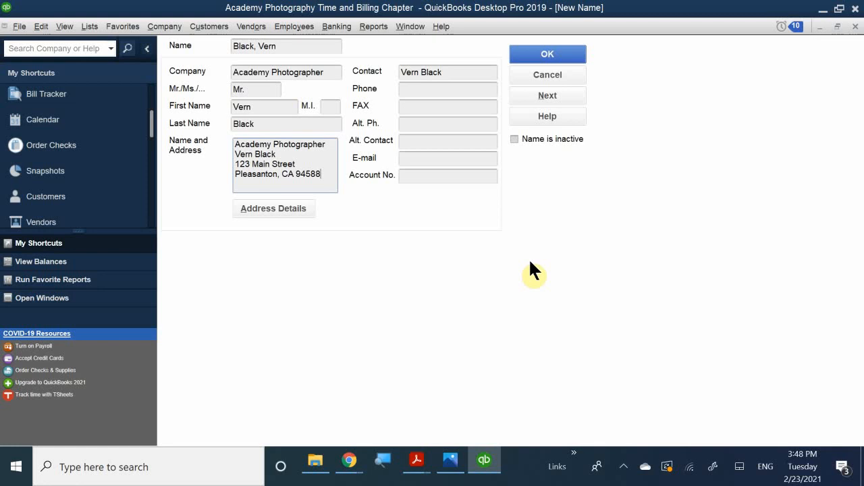
click(540, 54)
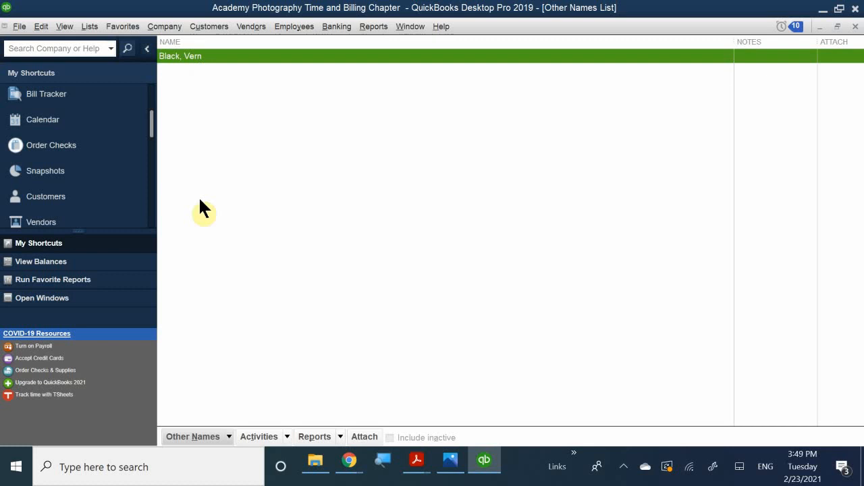
Close the Other Names List, open a Weekly Timesheet, and select the owner as its name.
click(856, 27)
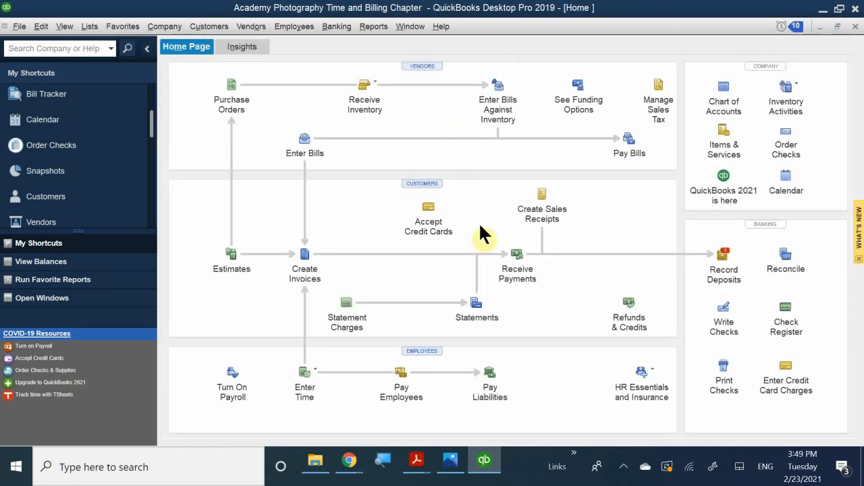
click(316, 373)
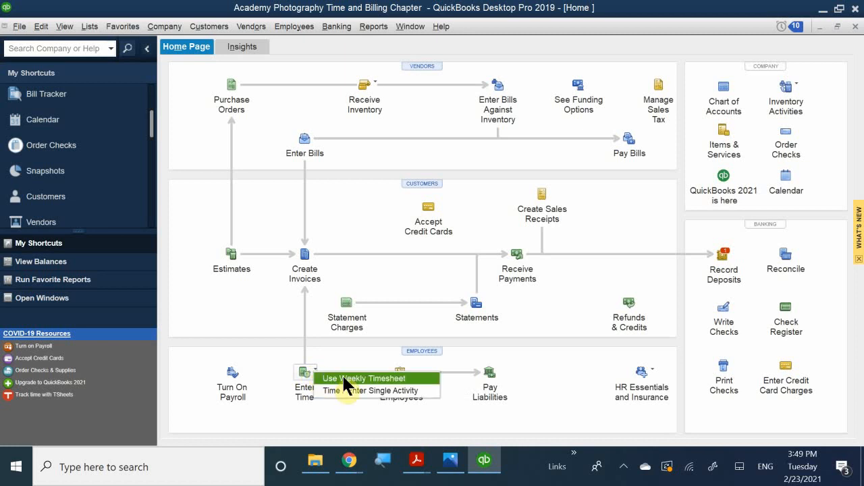
click(342, 379)
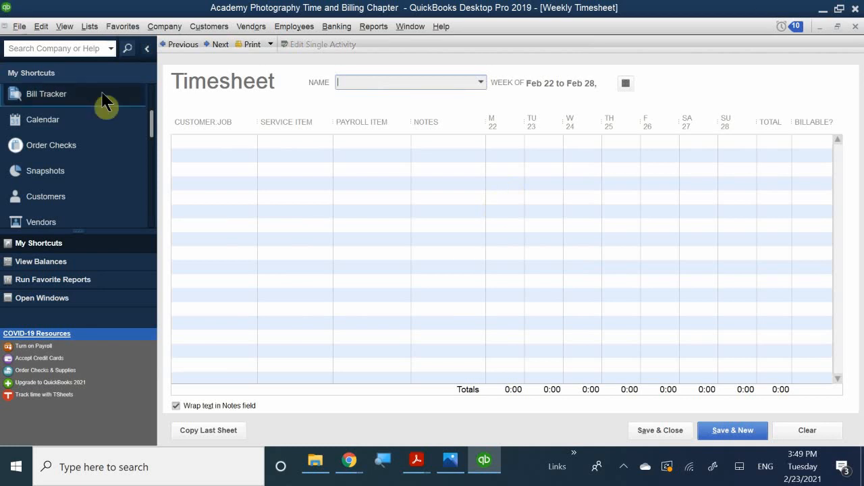
click(481, 81)
click(434, 76)
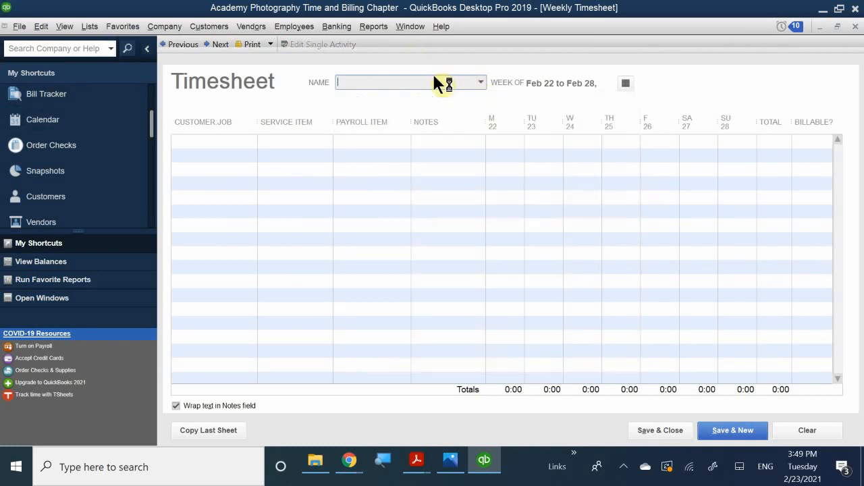
text(ba)
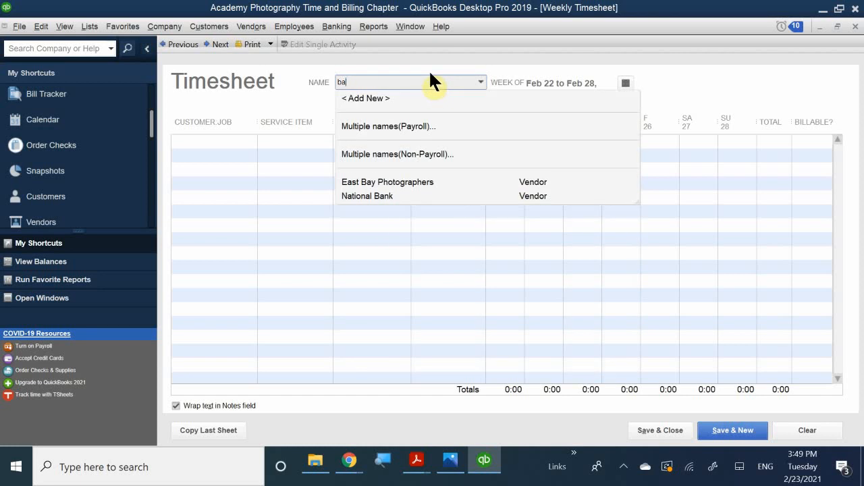
key(BackSpace)
key(BackSpace)
text(bla)
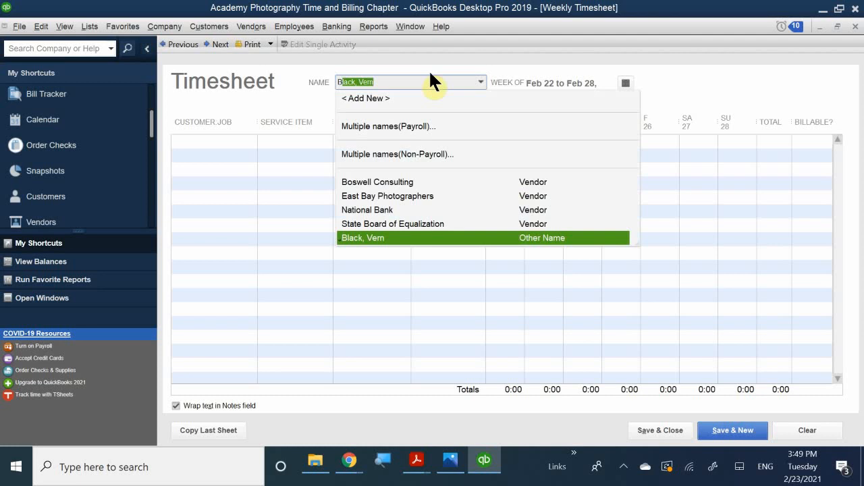
text(ck)
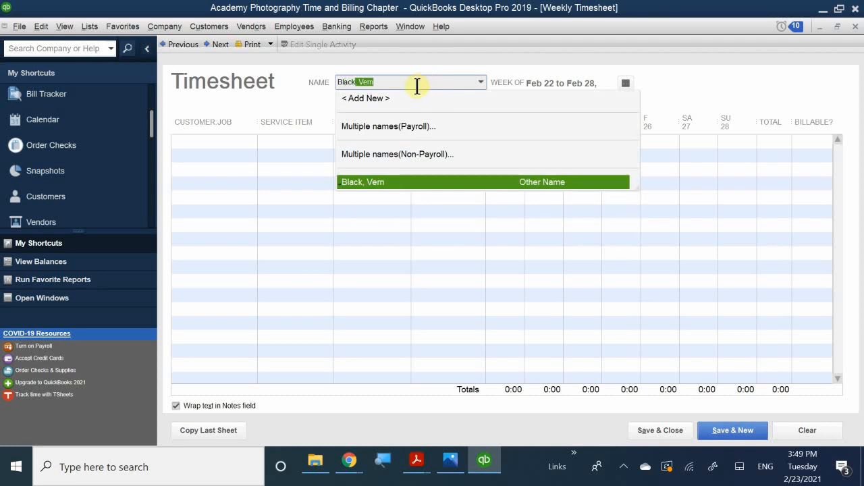
click(363, 183)
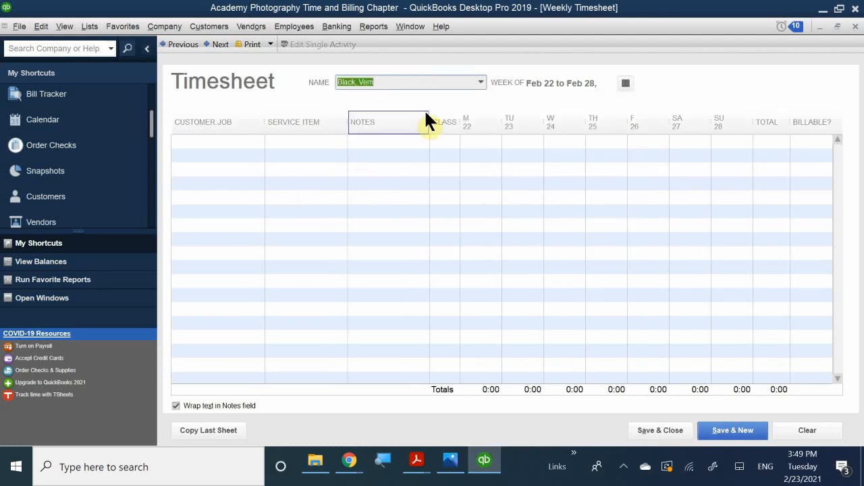
Use the Set Date calendar to pick January 7, 2019, covering Jan 7–13.
click(624, 83)
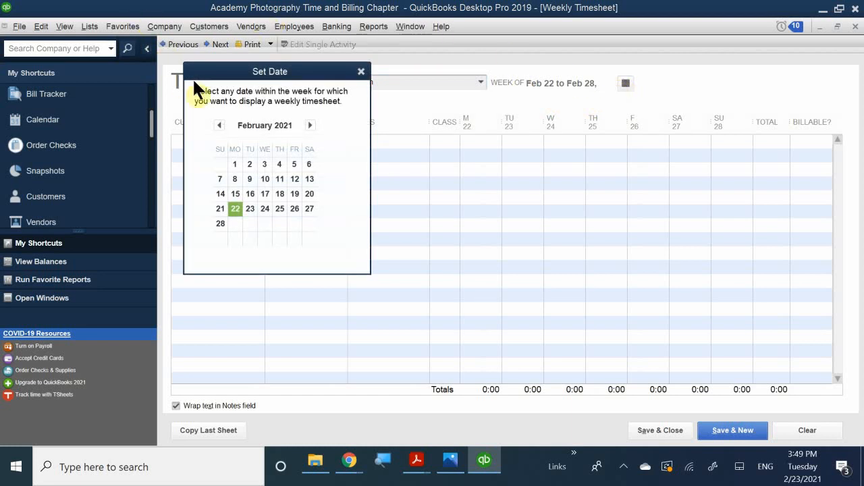
click(219, 125)
click(218, 125)
click(219, 124)
click(219, 124)
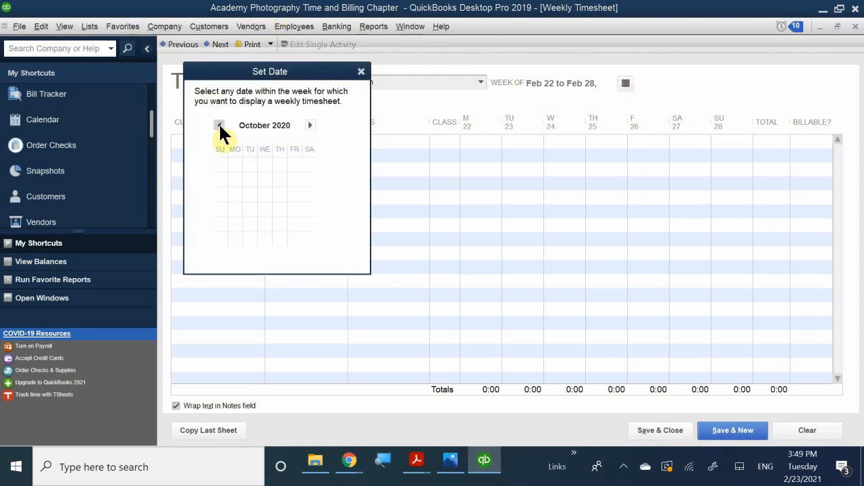
click(219, 125)
click(218, 125)
click(219, 125)
click(219, 125)
click(219, 125)
click(219, 125)
click(218, 125)
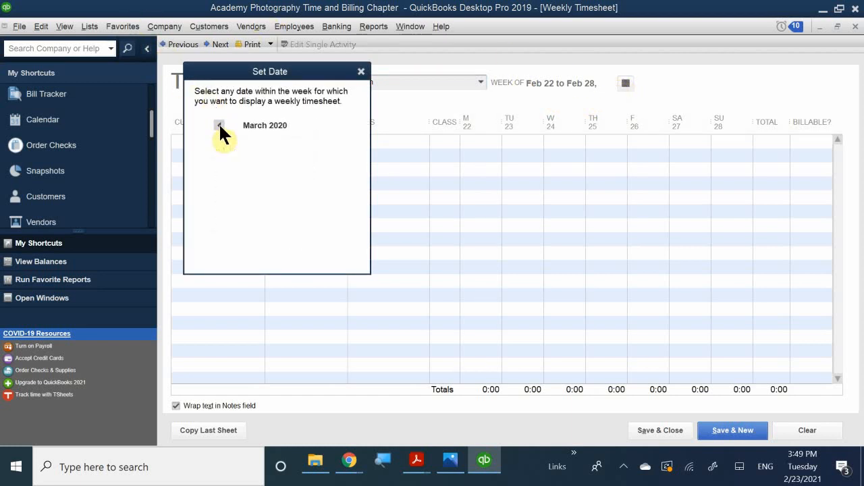
click(218, 125)
click(218, 125)
click(218, 125)
click(219, 125)
click(219, 124)
click(219, 125)
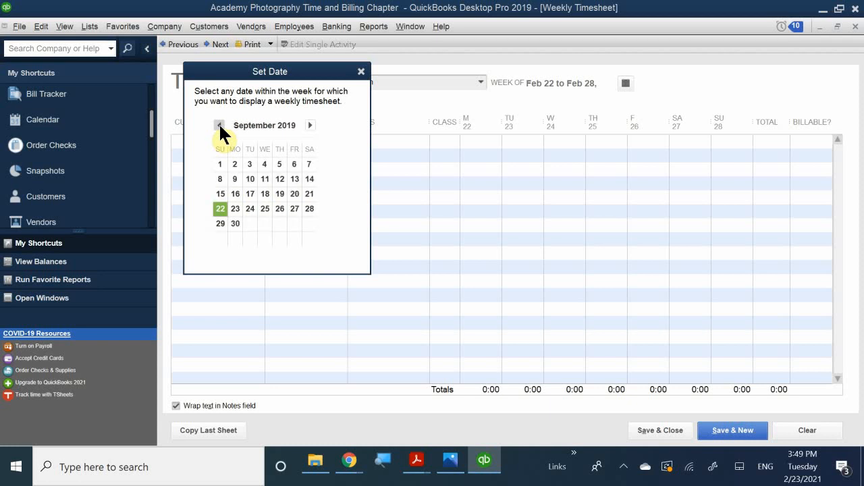
click(219, 125)
click(219, 125)
click(218, 125)
click(219, 125)
click(219, 125)
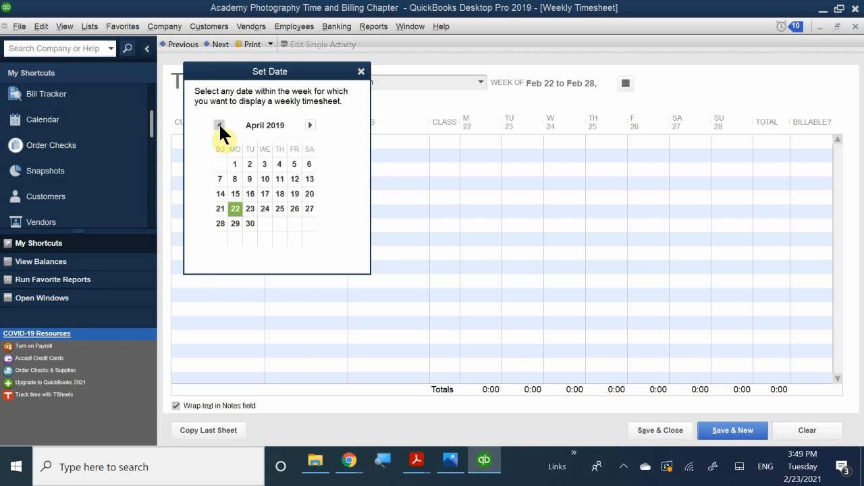
click(218, 125)
click(219, 125)
click(219, 125)
click(219, 125)
click(219, 125)
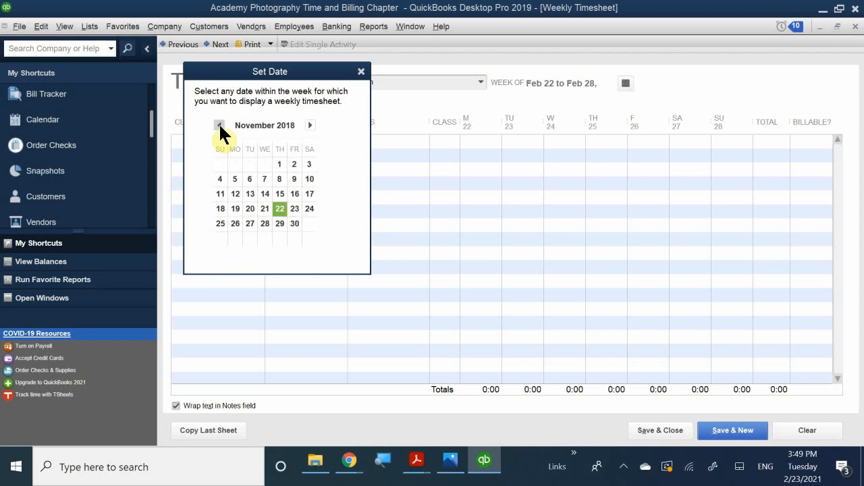
click(309, 125)
click(310, 125)
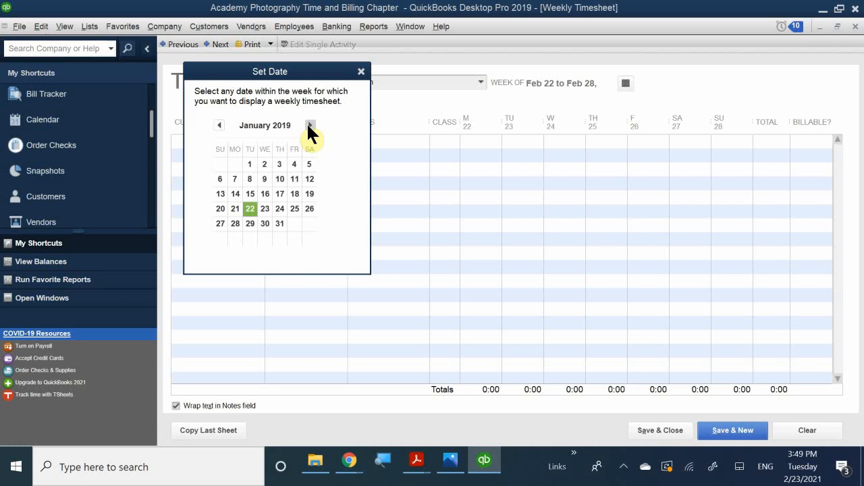
click(234, 179)
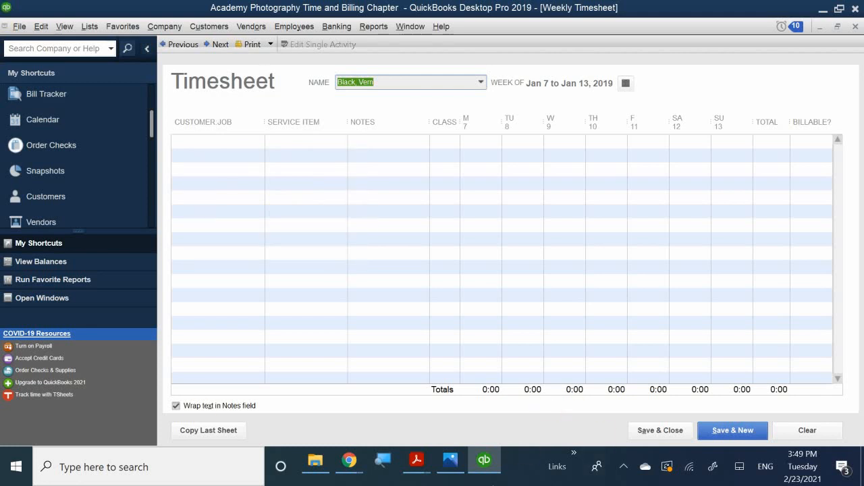
Switch to QB CH 9.pdf and scroll to Step 5 and Figure 9-36 on page 283.
mouse_move(414, 468)
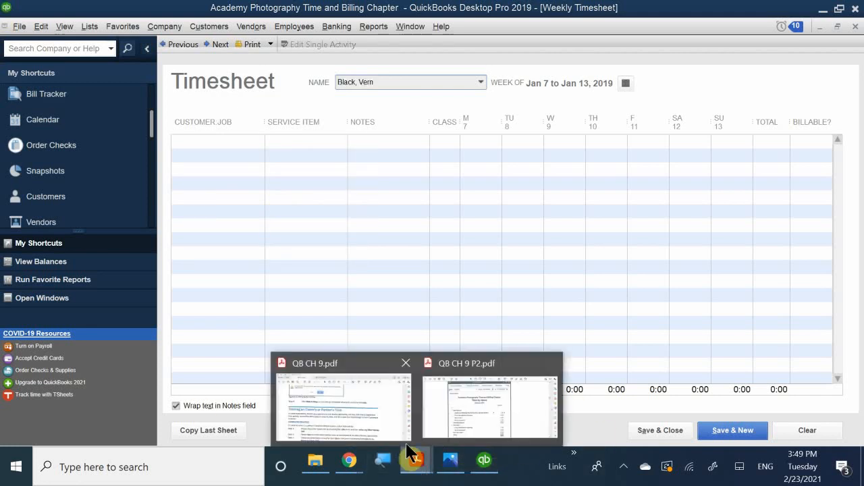
click(391, 409)
scroll(368, 288, down, 3)
scroll(368, 288, down, 3)
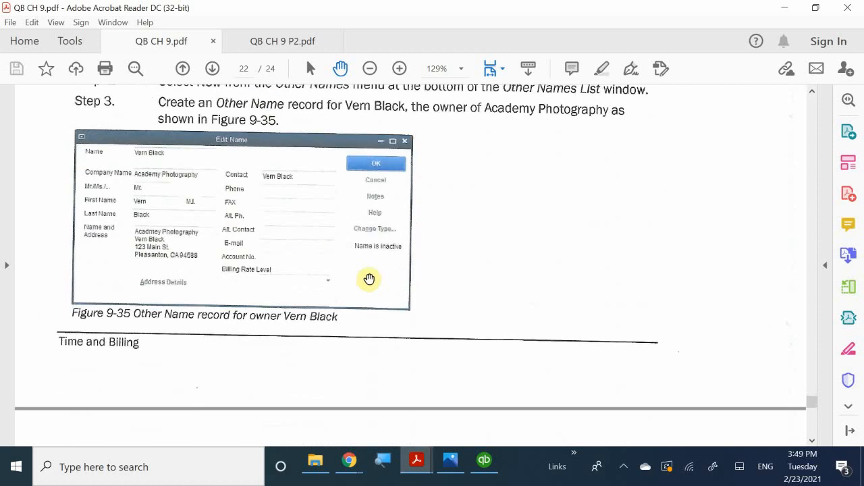
scroll(367, 278, down, 5)
scroll(365, 297, down, 1)
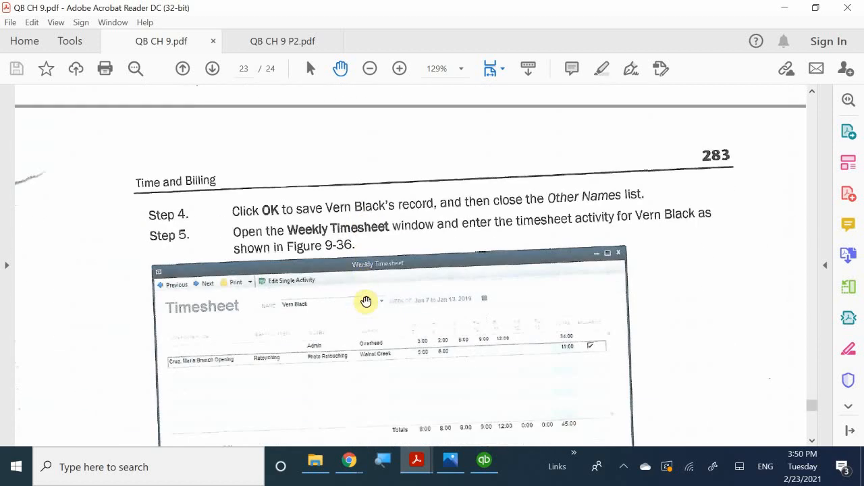
scroll(364, 302, up, 4)
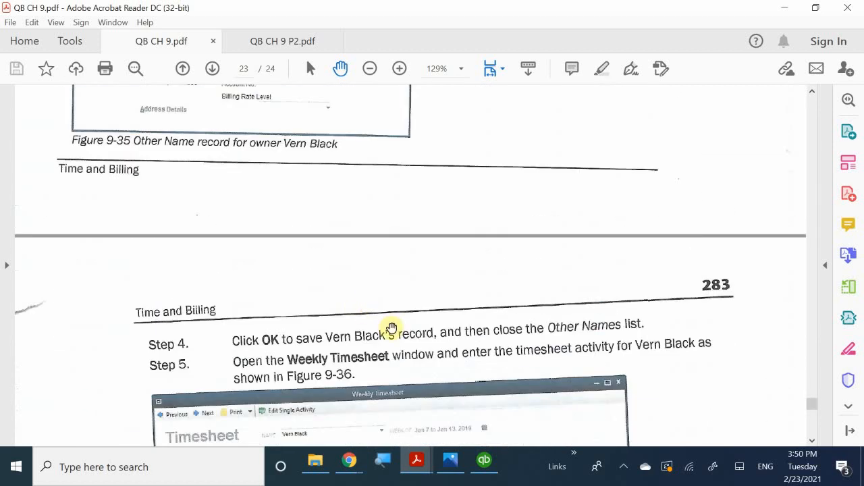
scroll(392, 317, down, 2)
scroll(390, 313, down, 1)
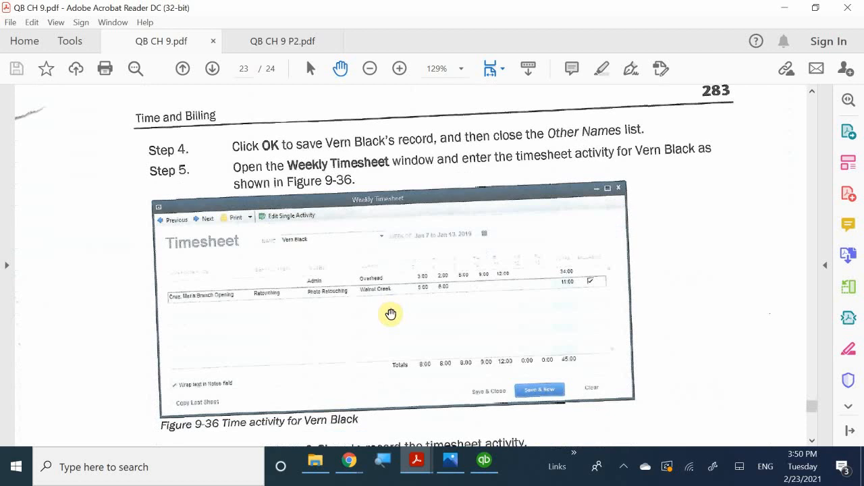
scroll(389, 318, up, 1)
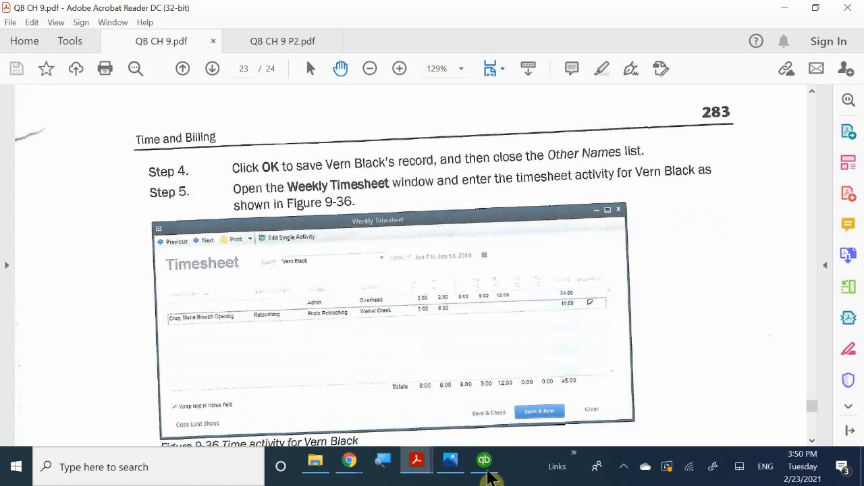
Start the first timesheet row with notes 'Admin' and the Overhead class.
click(486, 466)
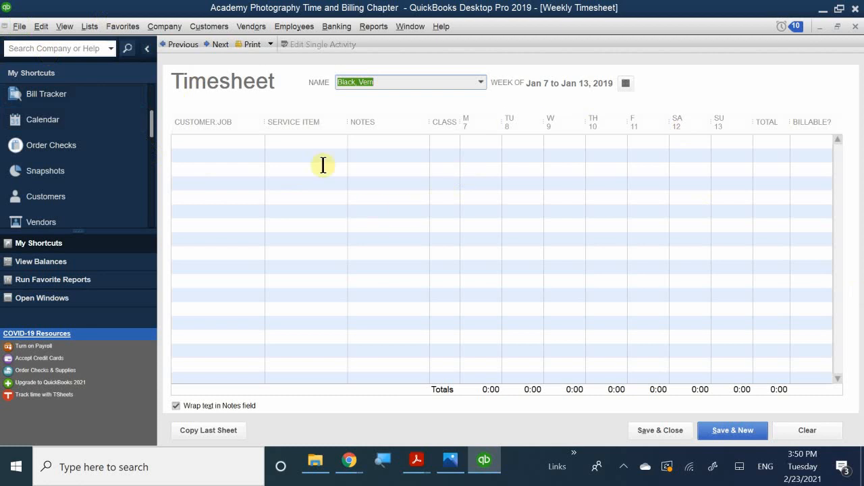
click(384, 141)
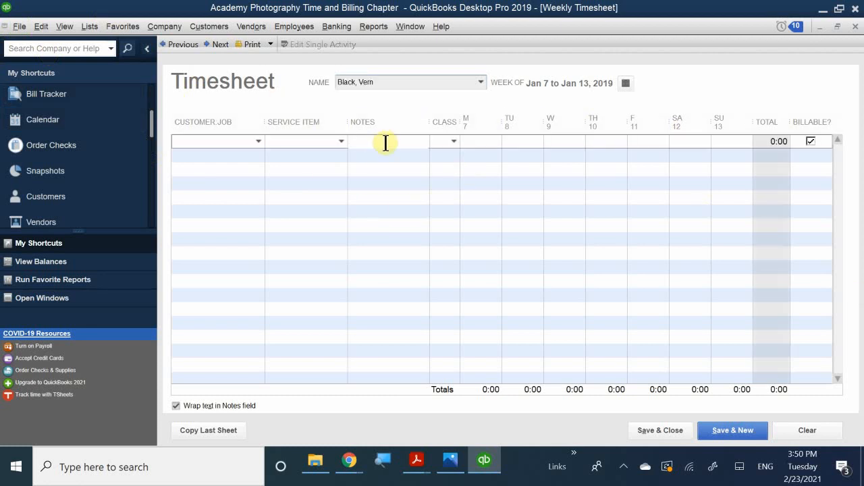
text(Admin)
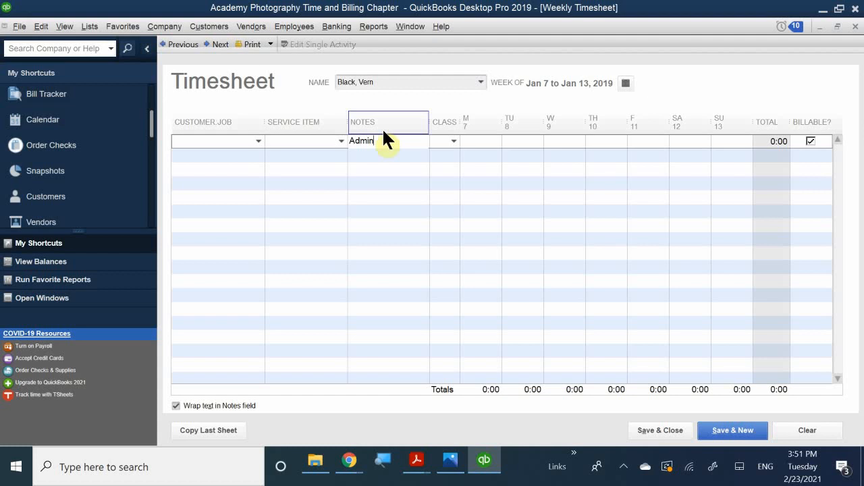
click(445, 138)
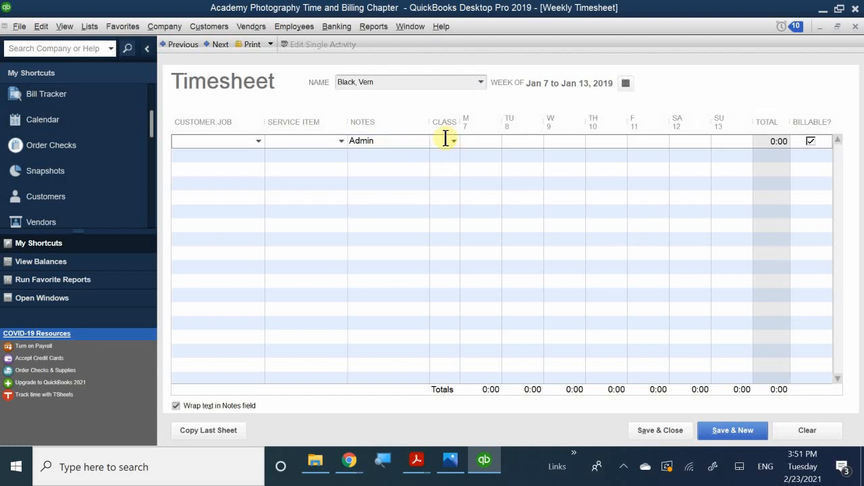
text(O)
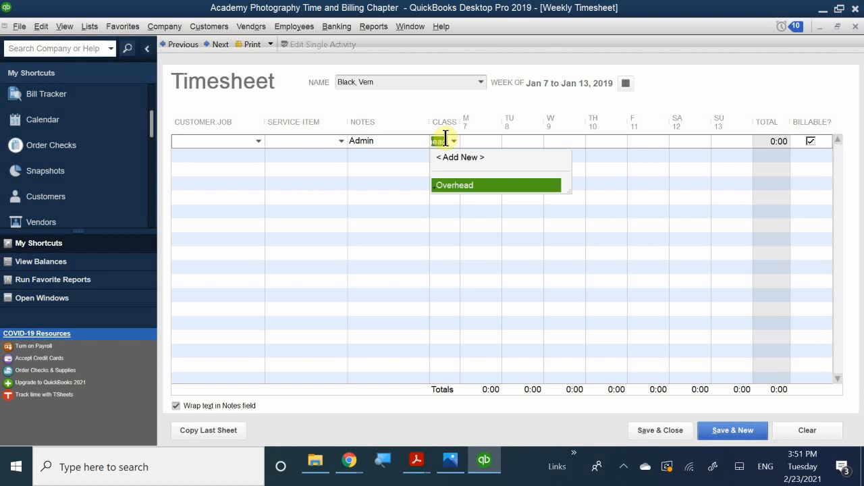
click(466, 185)
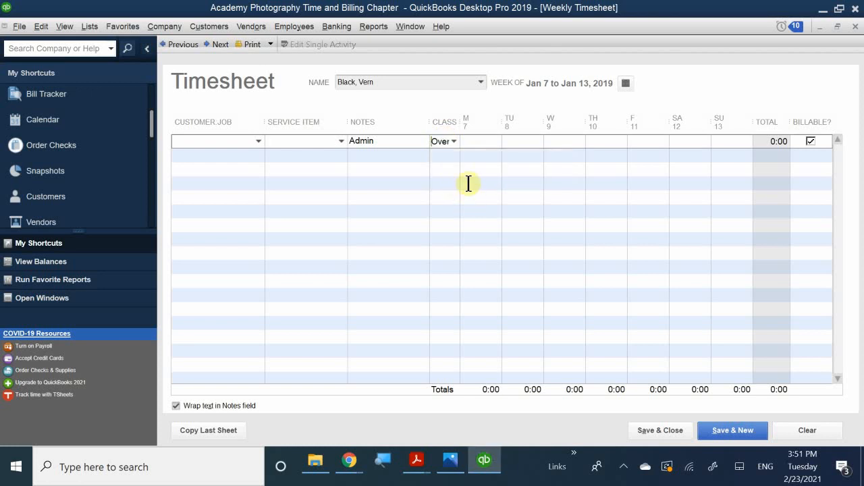
Enter Admin hours Monday–Friday as 3, 2, 8, 9 and 12, totaling 34:00.
click(480, 141)
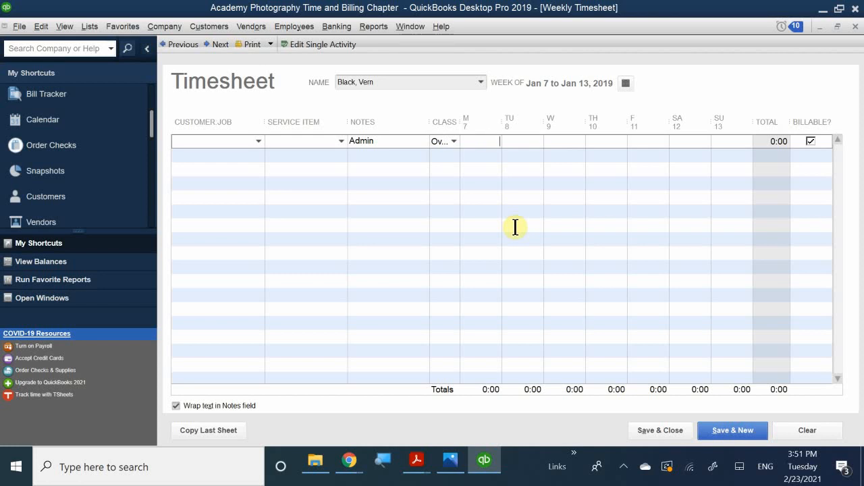
text(5)
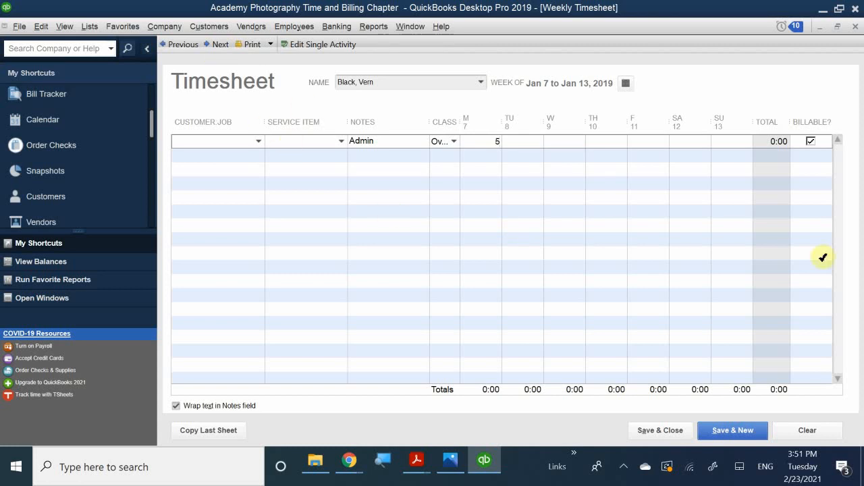
click(530, 140)
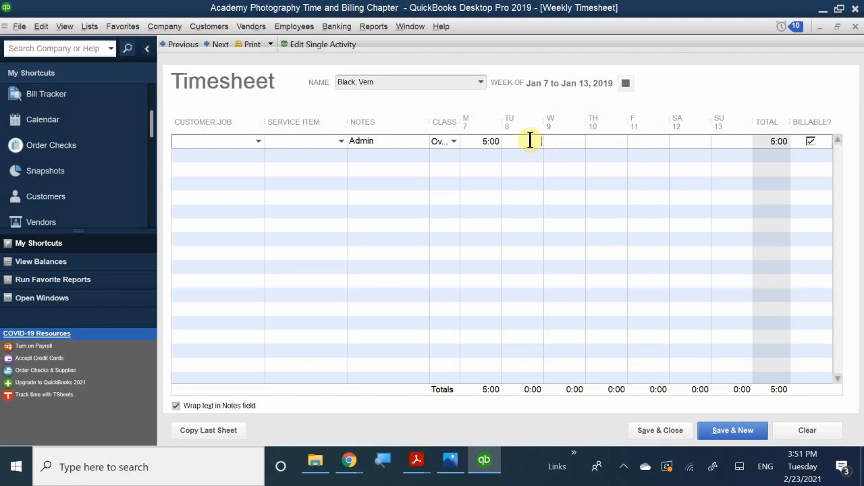
text(6)
click(482, 141)
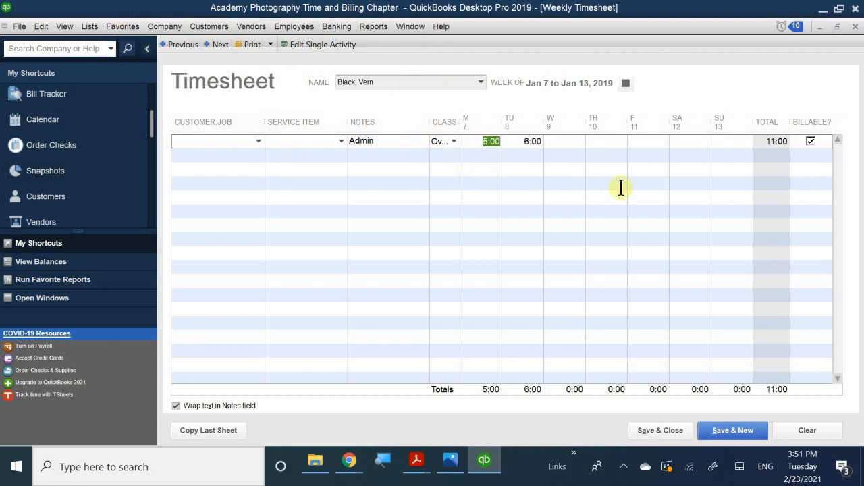
text(3)
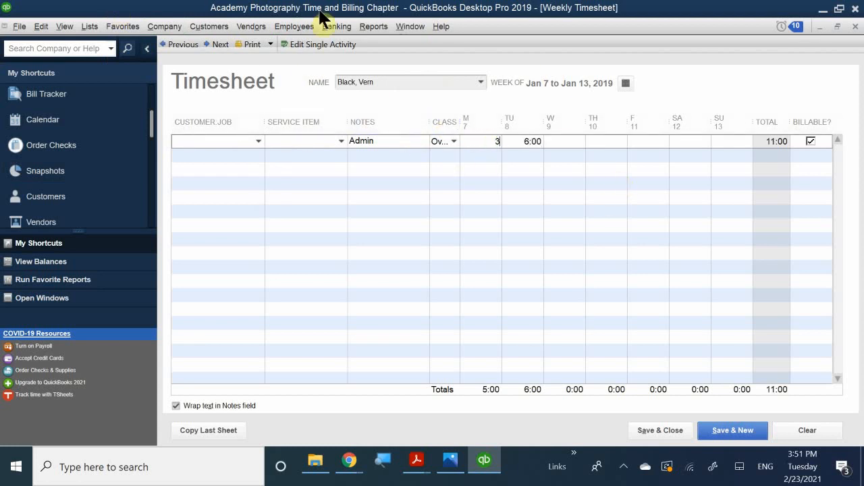
click(521, 142)
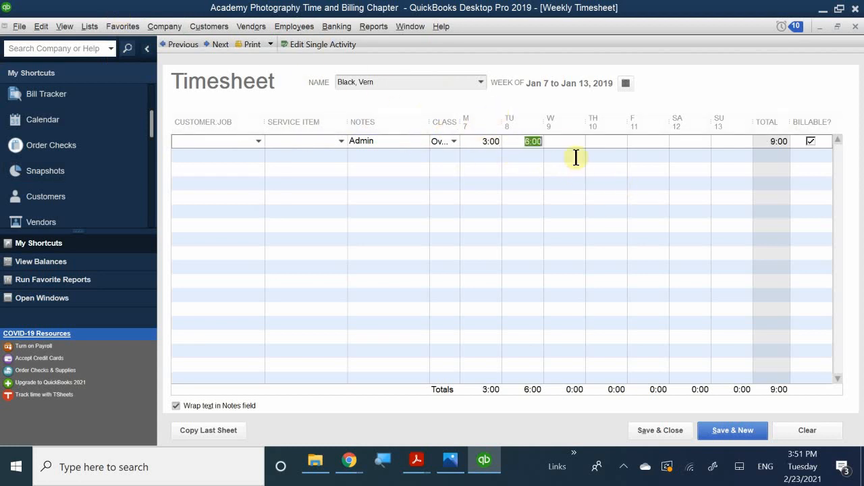
text(2)
click(564, 141)
text(8)
click(610, 141)
text(9)
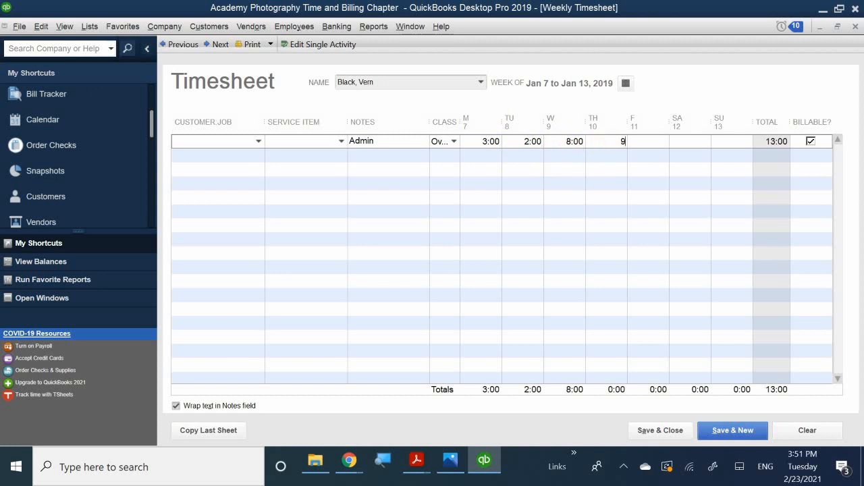
click(648, 143)
text(12)
click(740, 185)
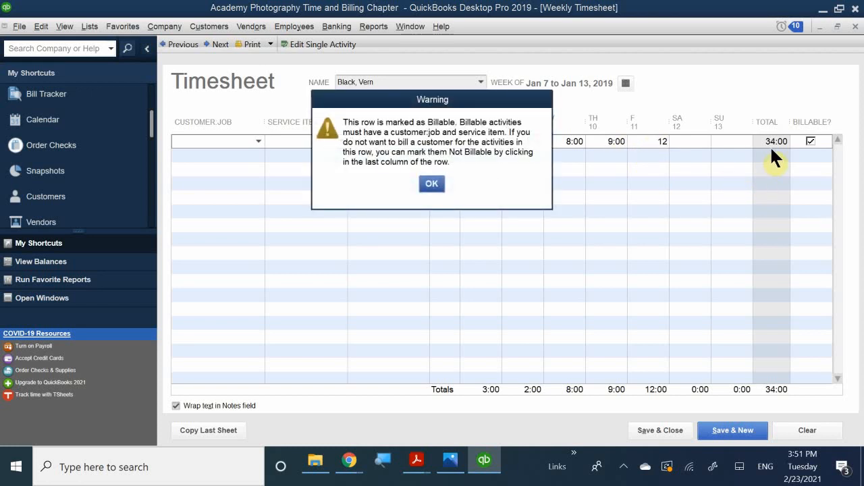
Dismiss the warning, mark the Admin row non-billable, and start the next row.
click(432, 185)
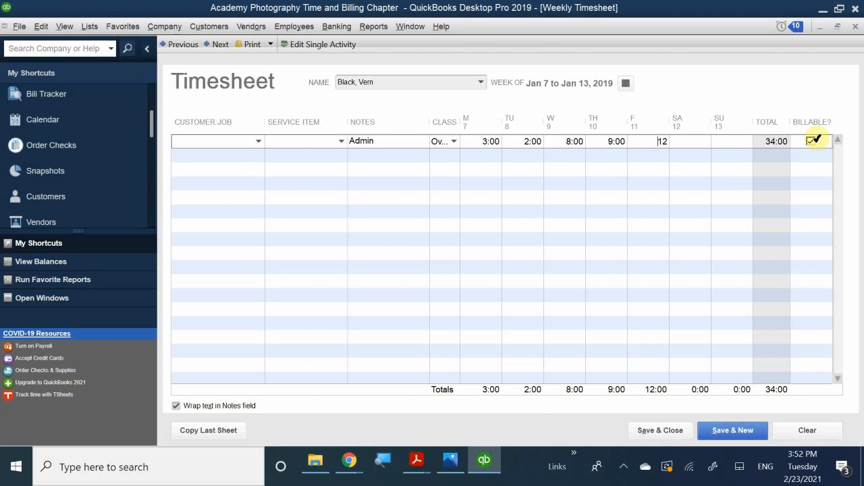
click(814, 140)
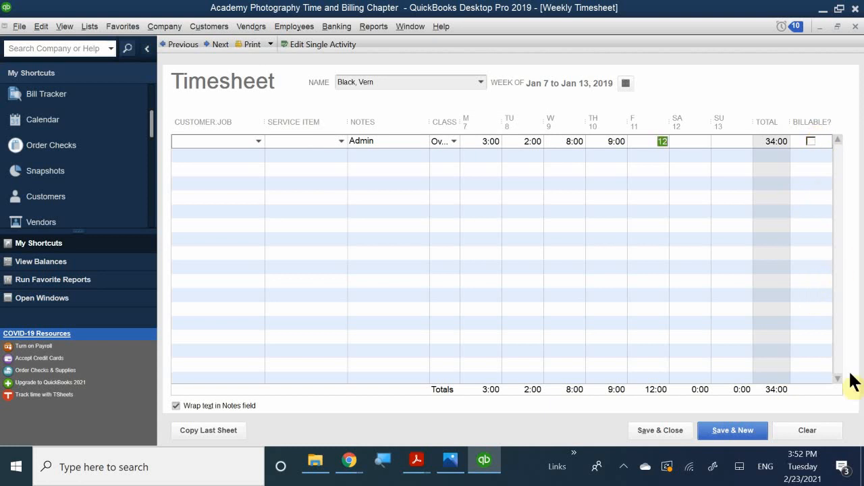
click(32, 92)
click(218, 157)
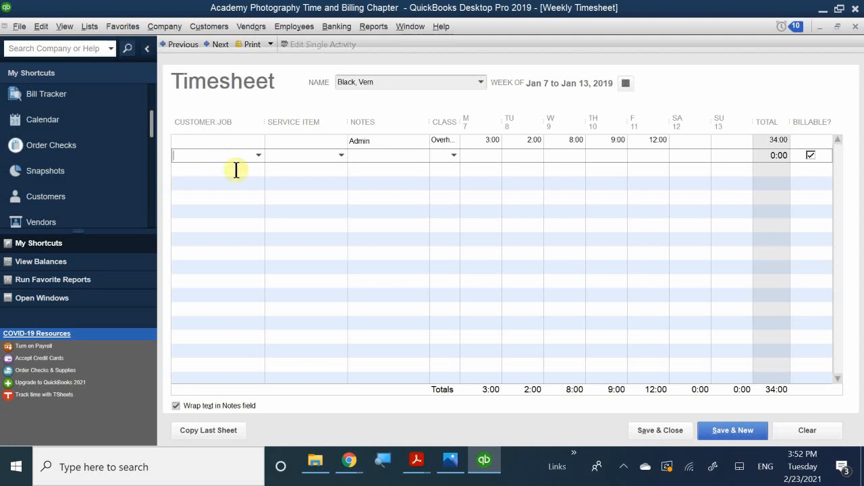
Add a Branch Opening row with item Retouching, notes 'Retouching Services' and class Walnut Creek.
text(Ma)
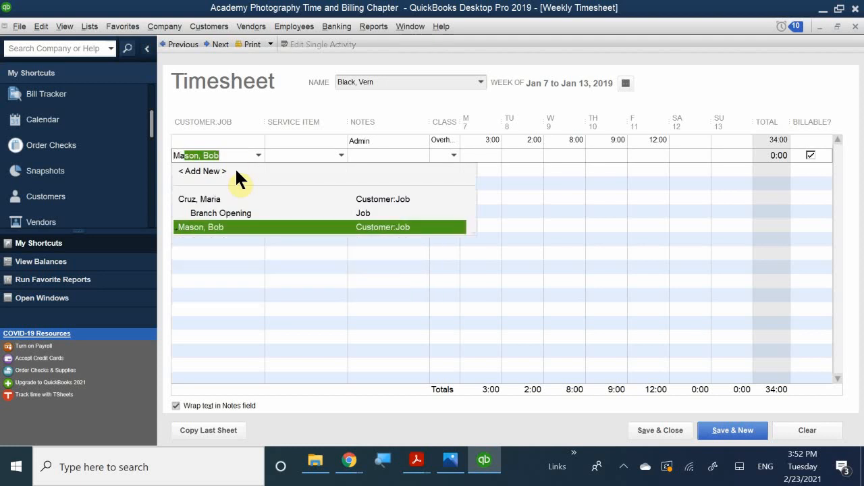
text(ria)
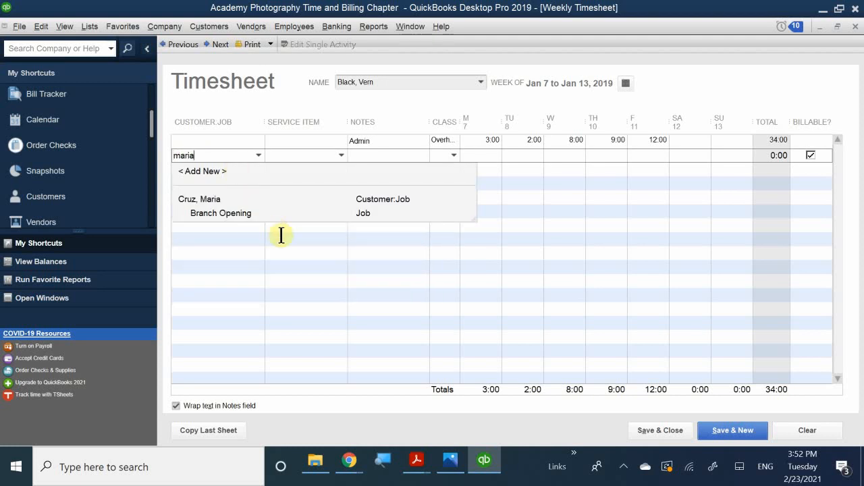
click(254, 212)
click(287, 154)
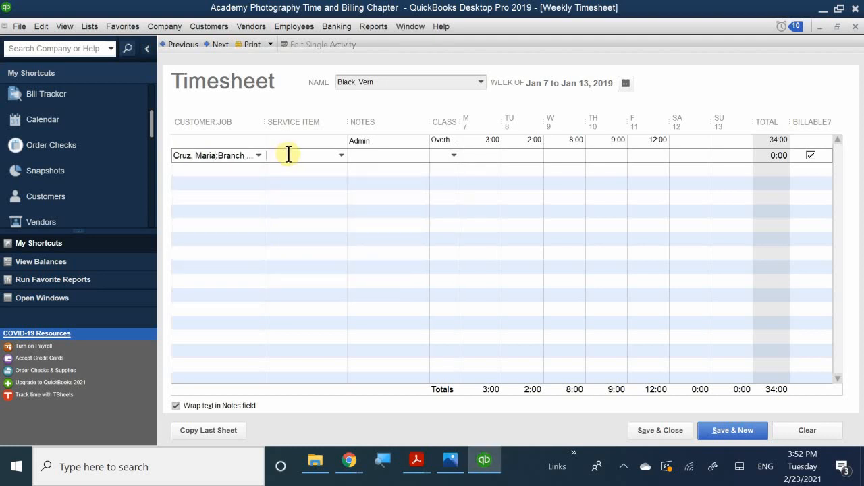
text(re)
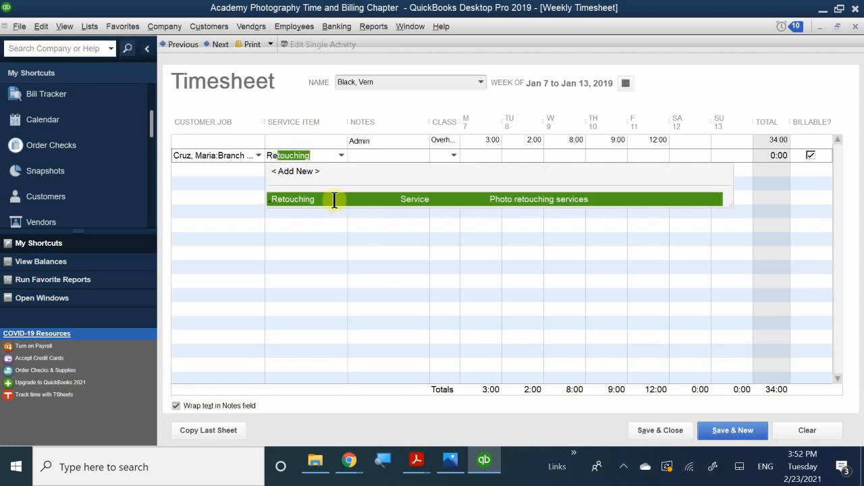
click(334, 200)
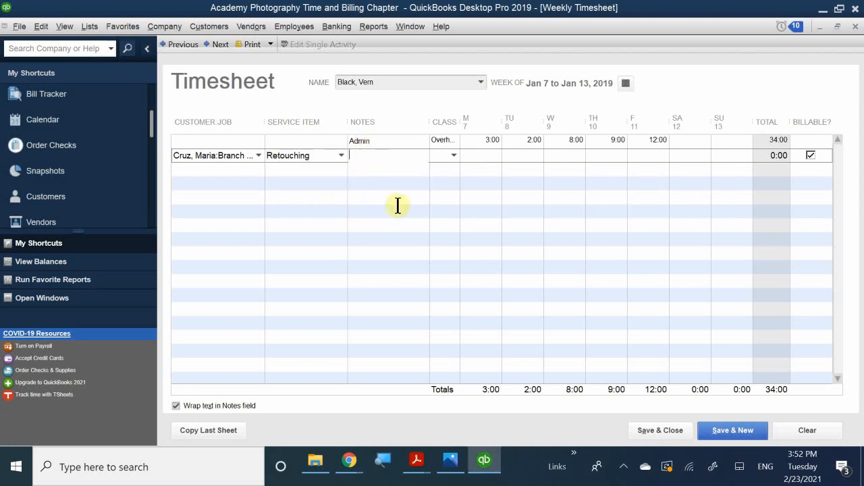
text(Retouchuin)
key(BackSpace)
key(BackSpace)
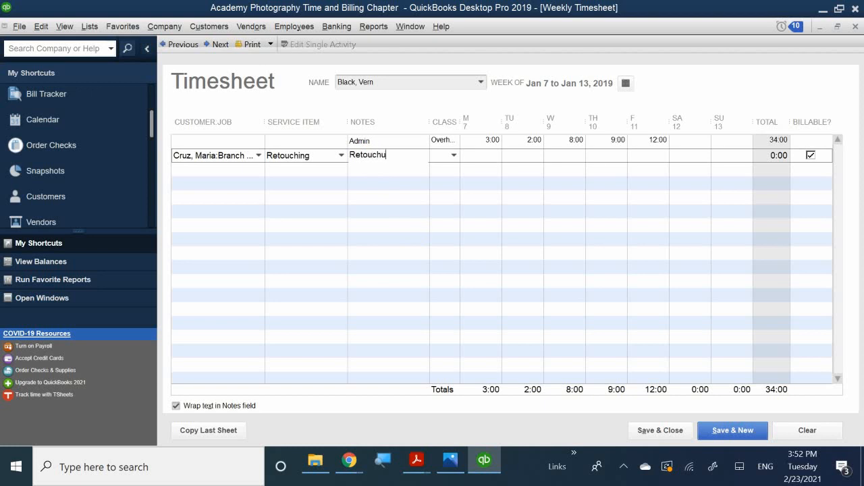
key(BackSpace)
text(ing Services)
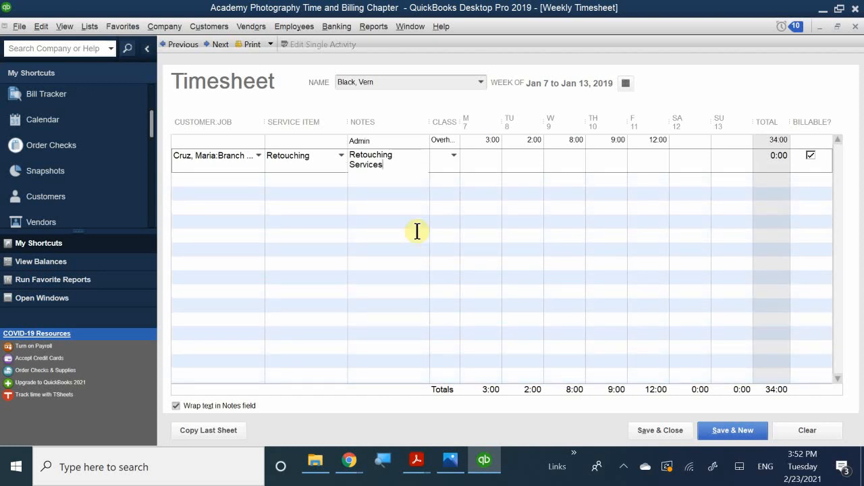
click(445, 160)
click(469, 199)
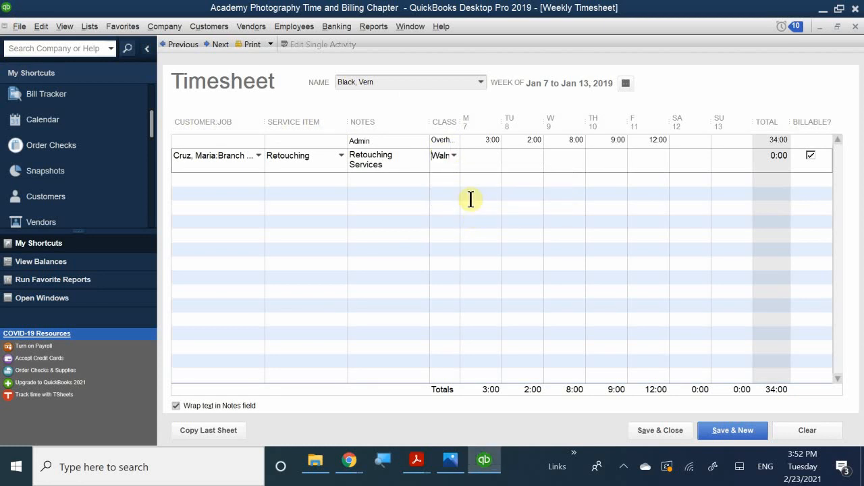
Enter 5 hours Monday and 6 hours Tuesday, then save and close the timesheet.
click(489, 159)
text(5)
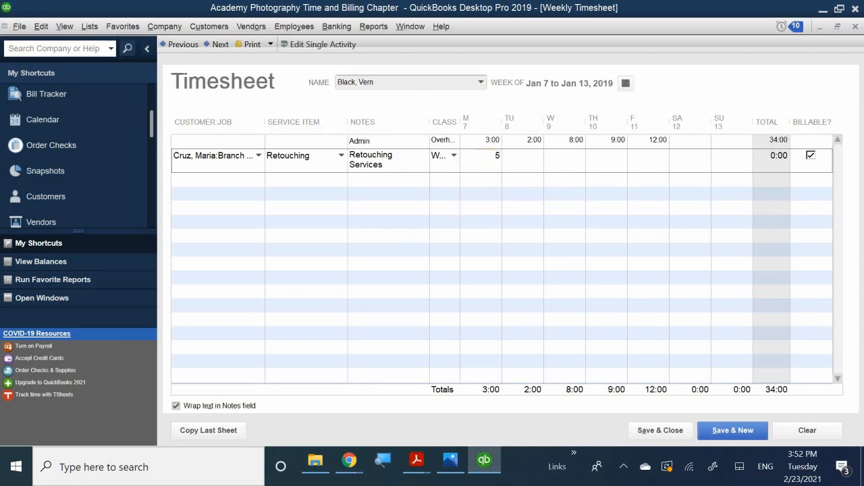
key(Tab)
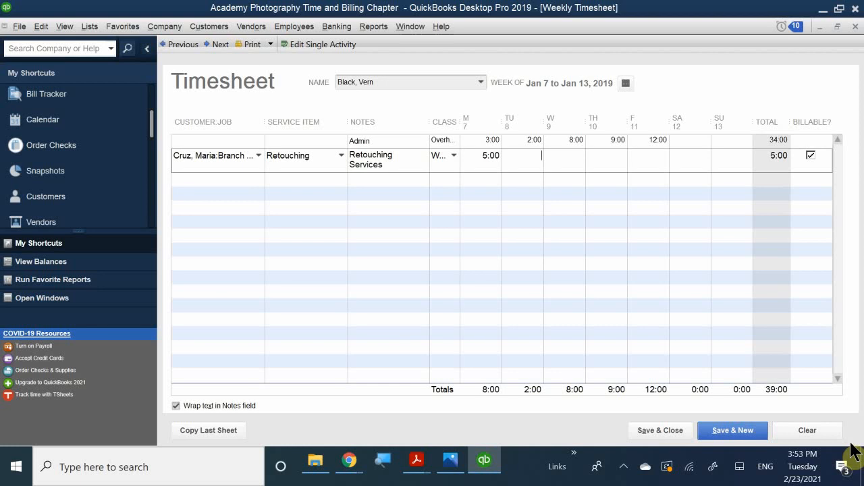
text(6)
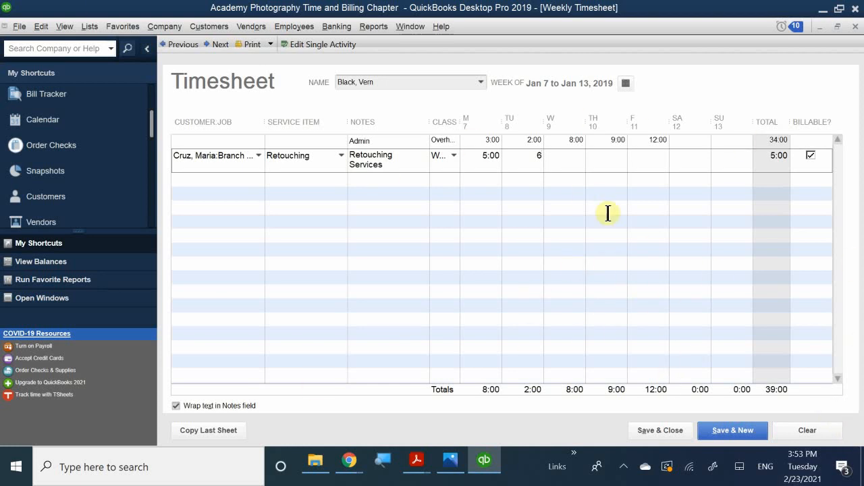
click(635, 198)
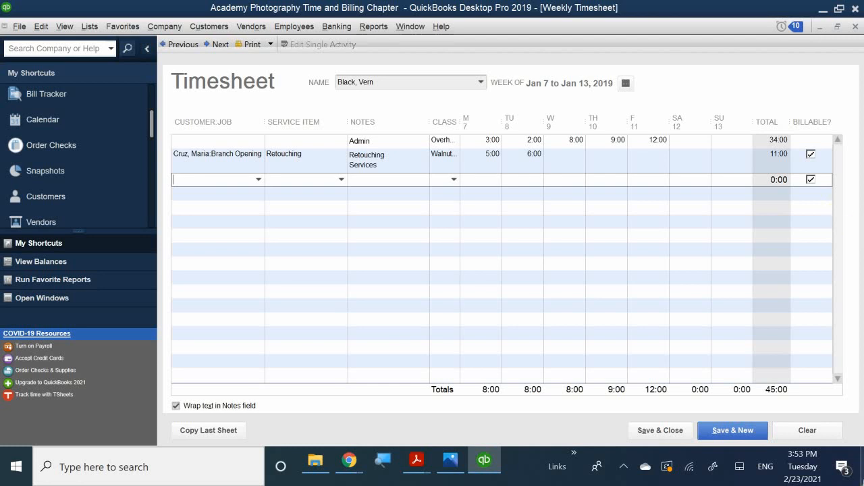
click(647, 427)
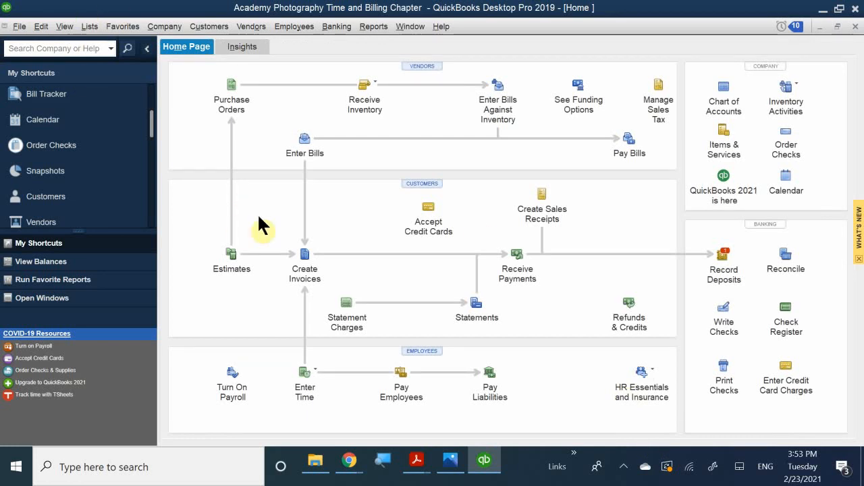
Start a new invoice for the Branch Opening job, choosing to add its outstanding billable time.
click(307, 258)
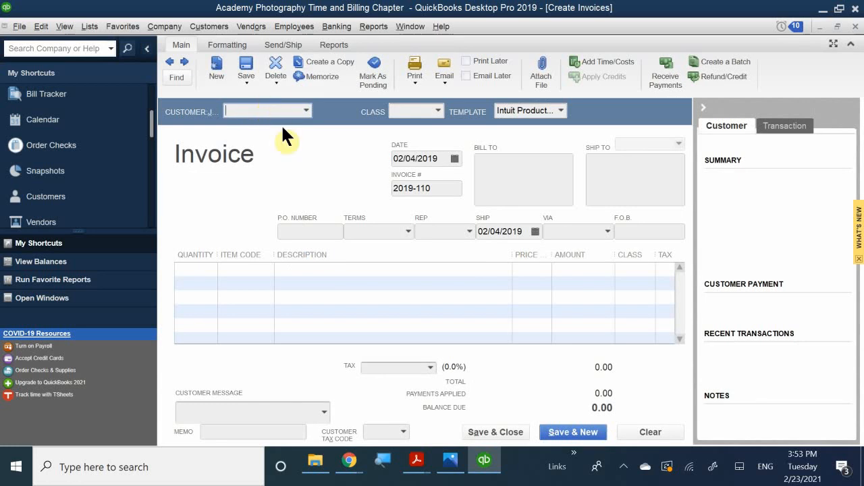
text(Mar)
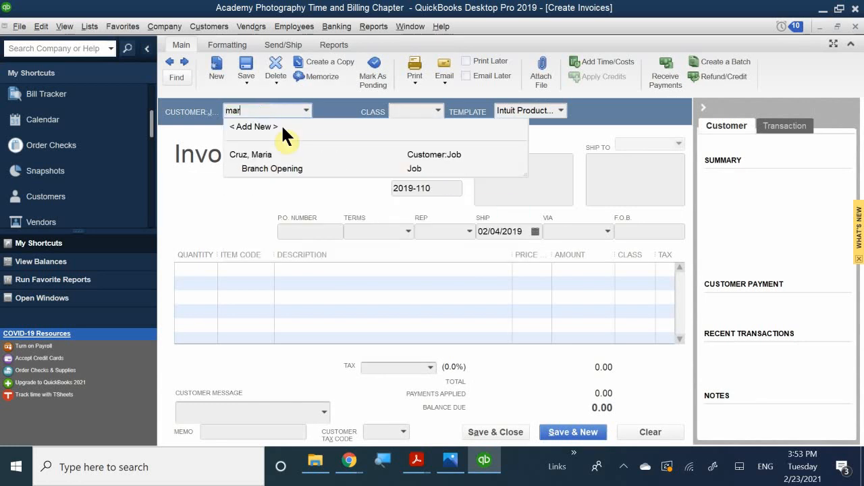
click(298, 169)
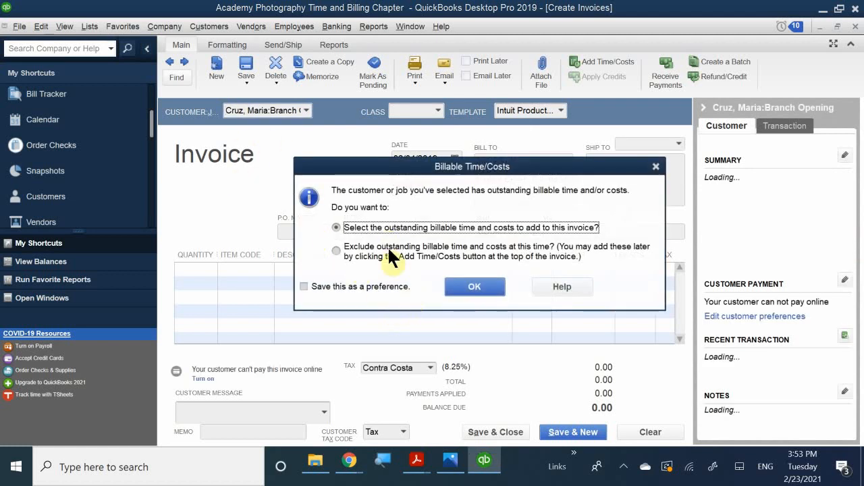
click(464, 287)
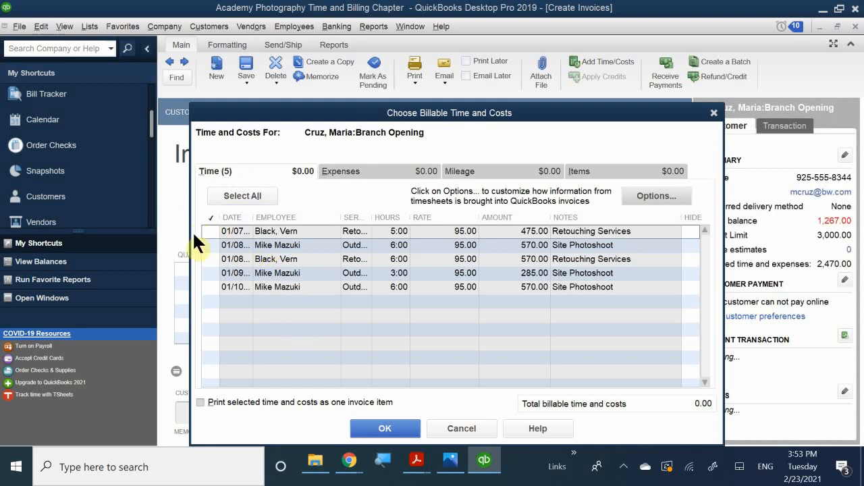
Select all five billable time entries (01/07, two on 01/08, 01/09, 01/10), totalling 2,470.00.
click(210, 231)
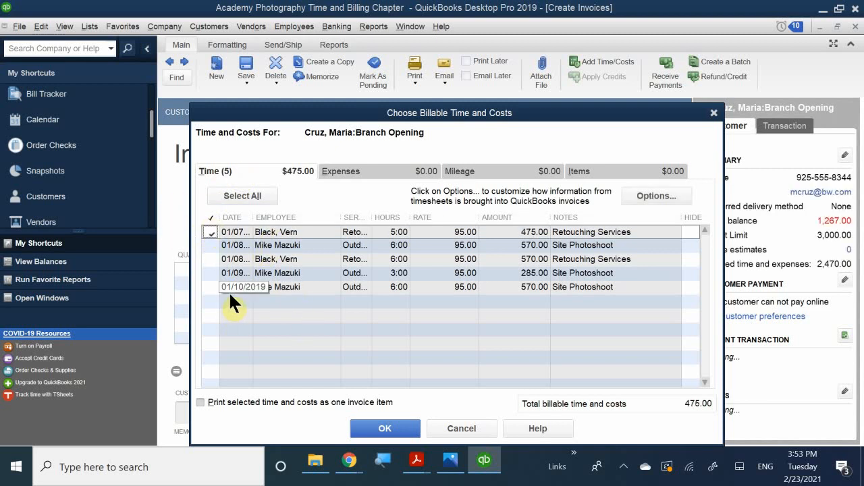
click(210, 246)
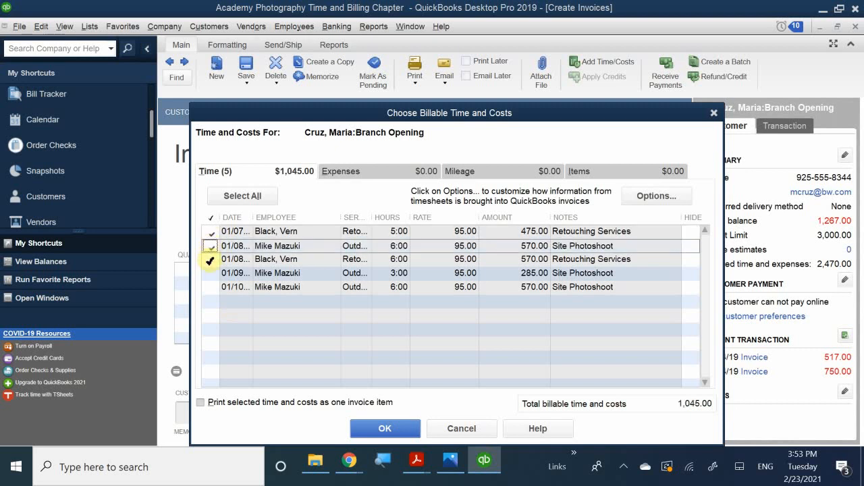
click(210, 259)
click(209, 272)
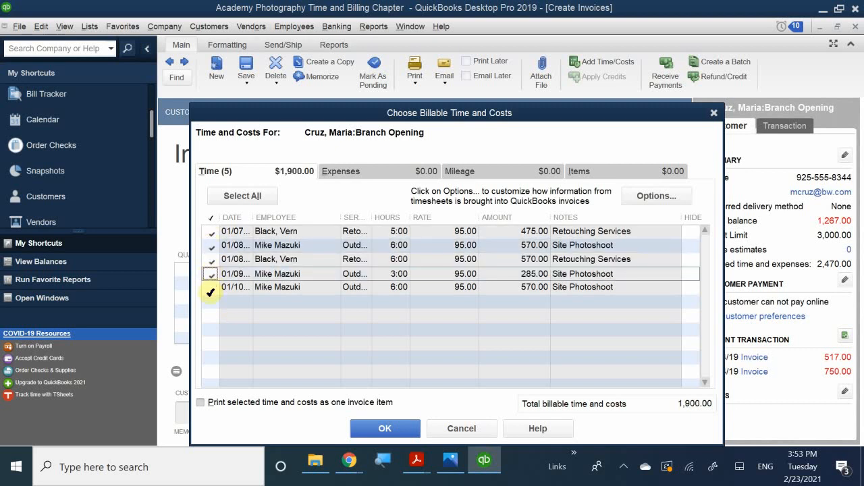
click(210, 287)
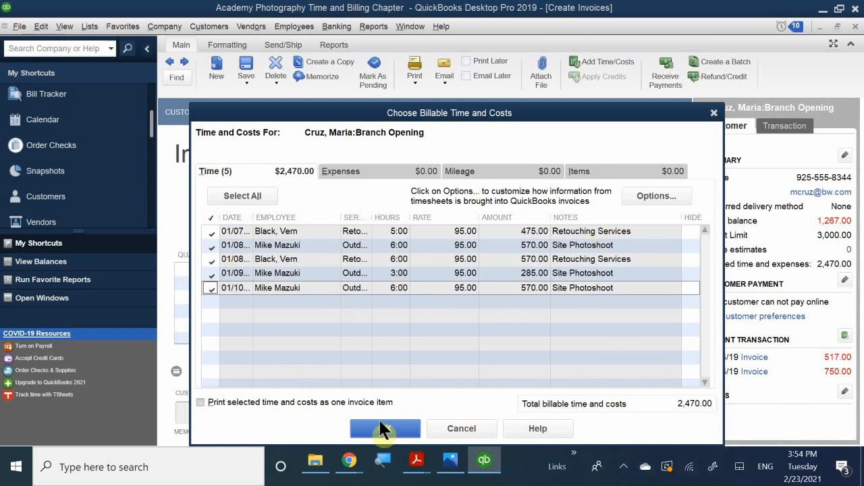
click(389, 432)
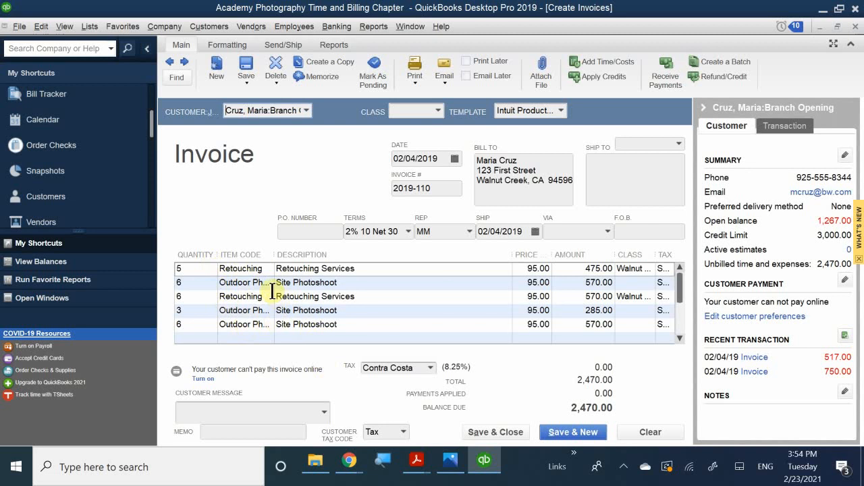
scroll(274, 304, down, 1)
scroll(273, 297, up, 1)
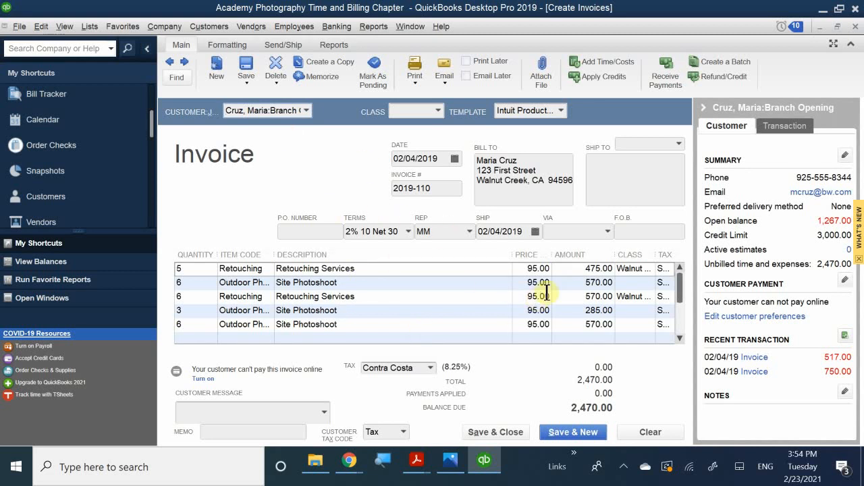
scroll(618, 315, down, 1)
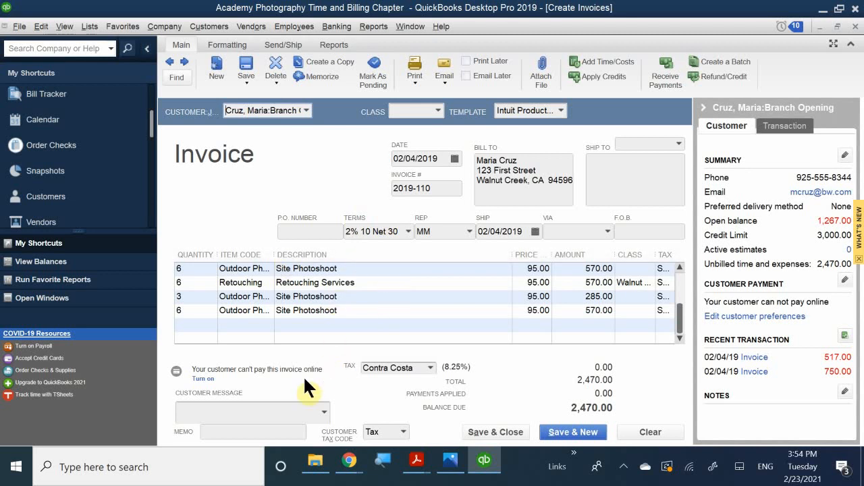
Choose 'Thank you for your business.' as the customer message and enter memo 'Retouching and Photo Sessions'.
click(301, 412)
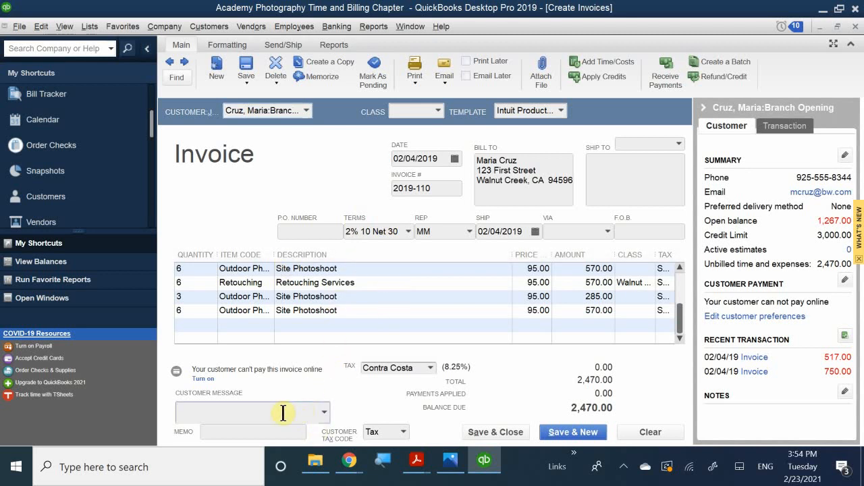
text(tja)
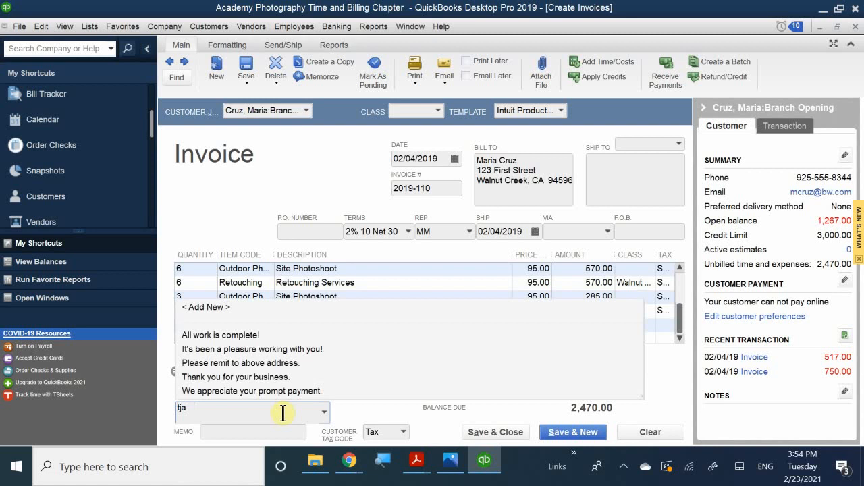
key(BackSpace)
key(BackSpace)
text(th)
key(BackSpace)
key(BackSpace)
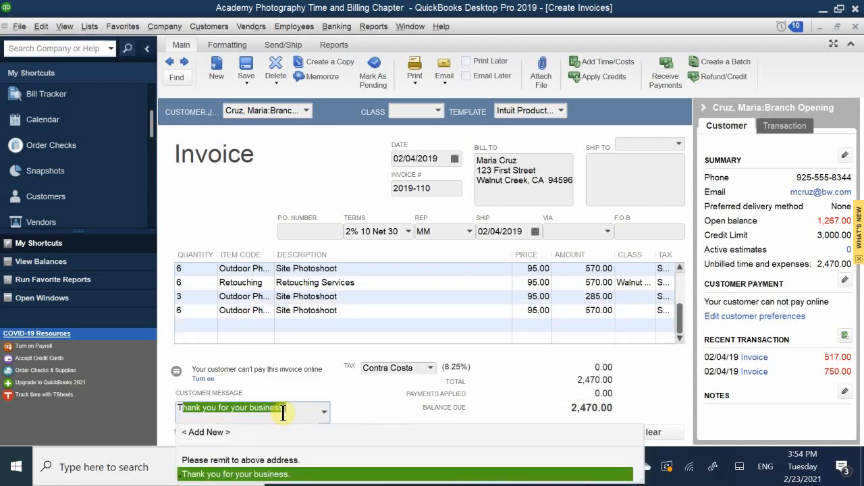
click(287, 408)
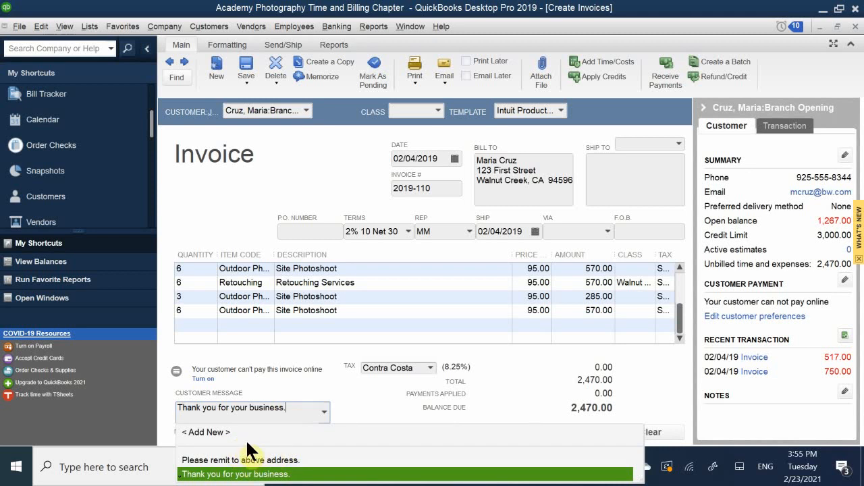
click(311, 431)
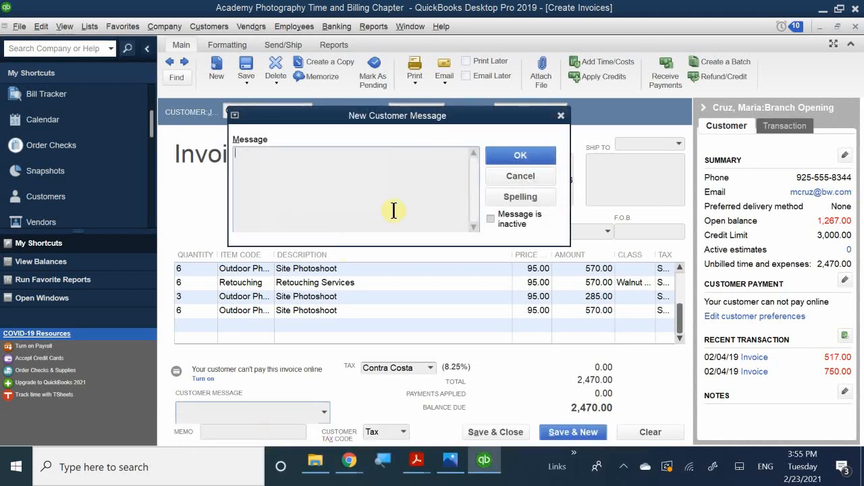
click(516, 176)
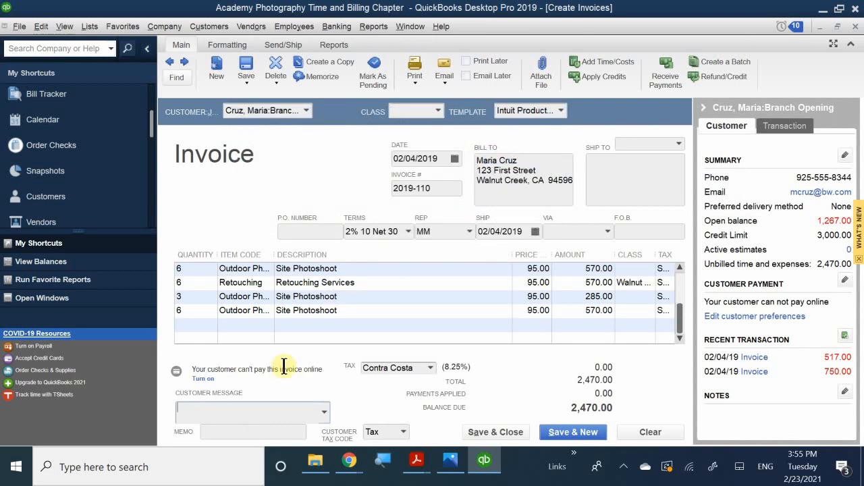
text(Thank you for your business.)
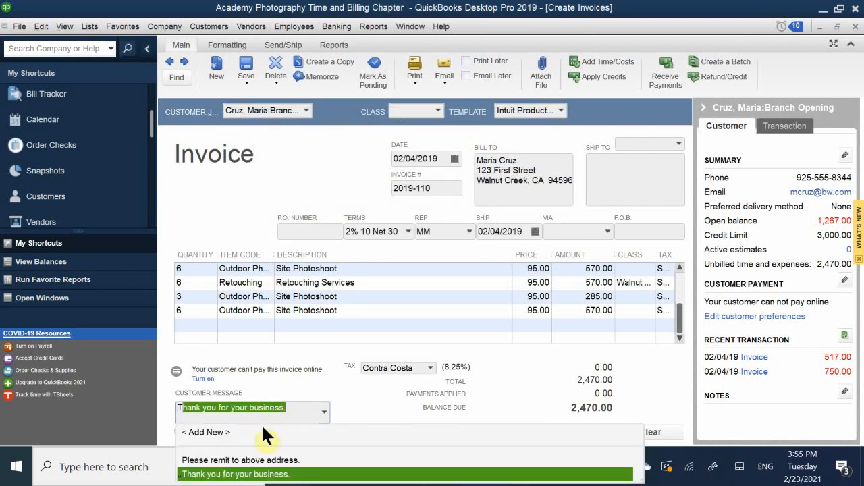
click(291, 474)
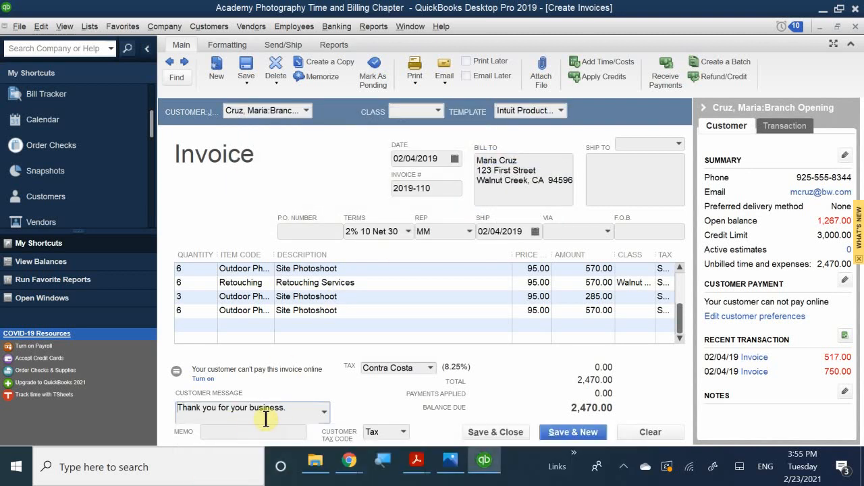
click(252, 431)
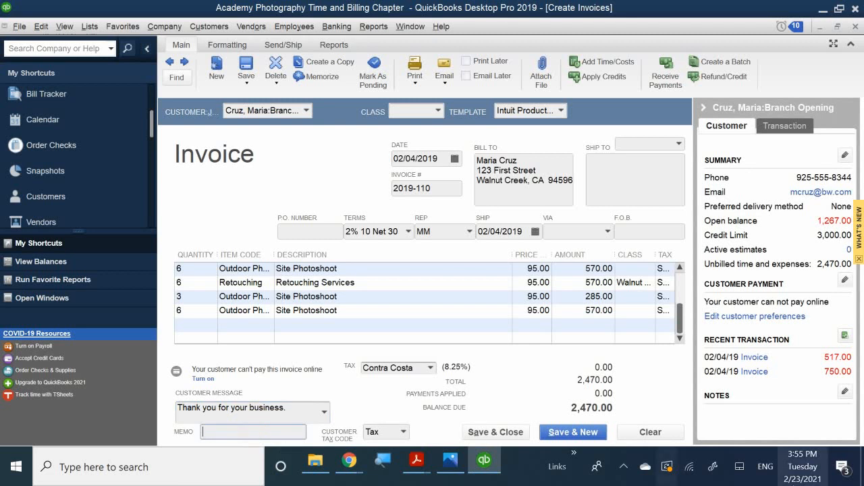
text(Retou)
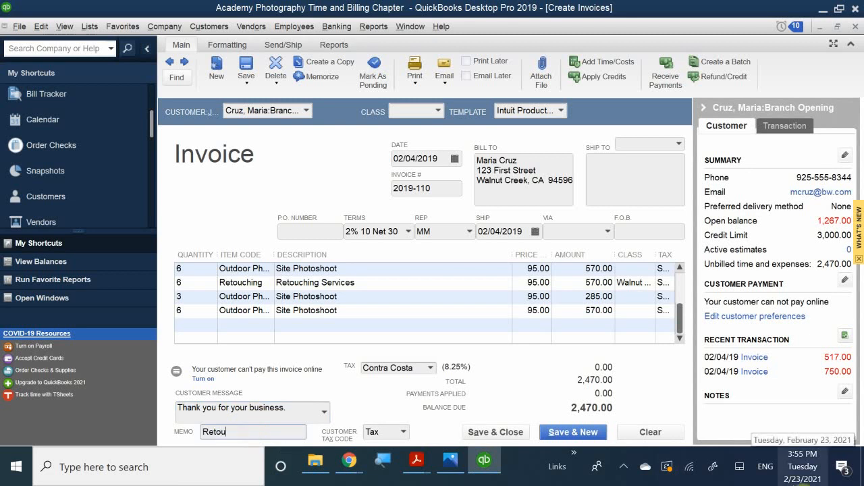
text(ching and Photo Sessions)
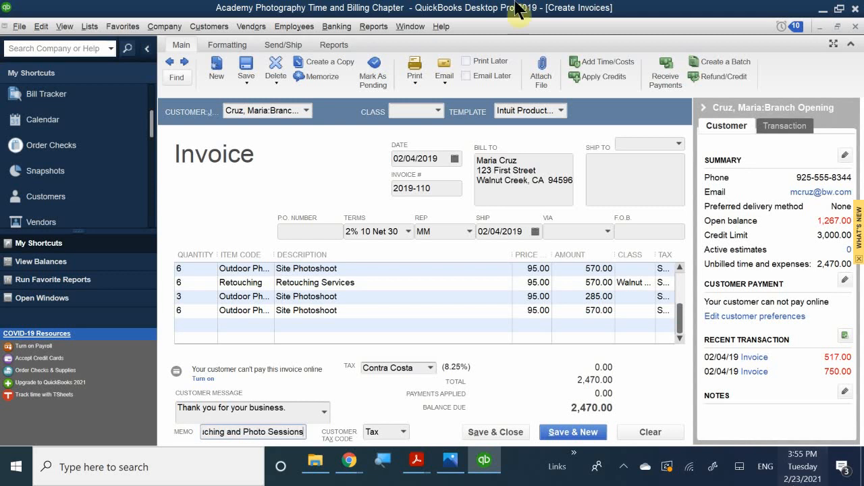
Save and close the Branch Opening invoice, confirming the credit-limit warning with Yes.
click(489, 436)
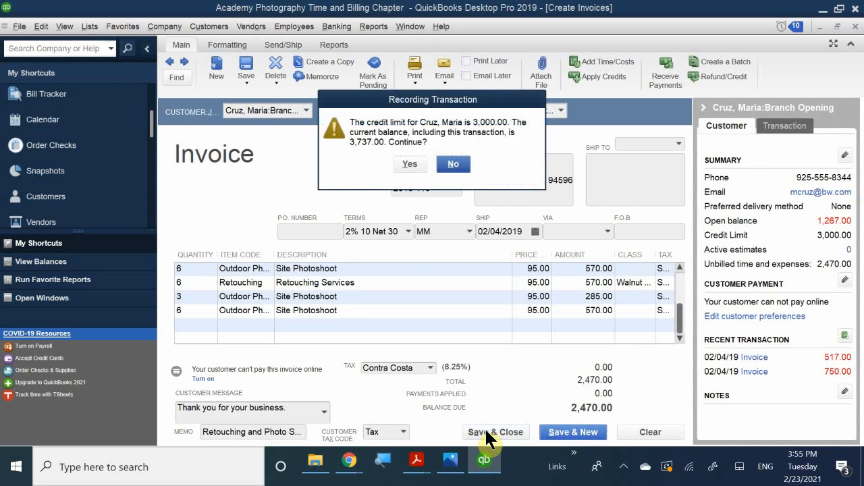
drag(427, 105, 436, 284)
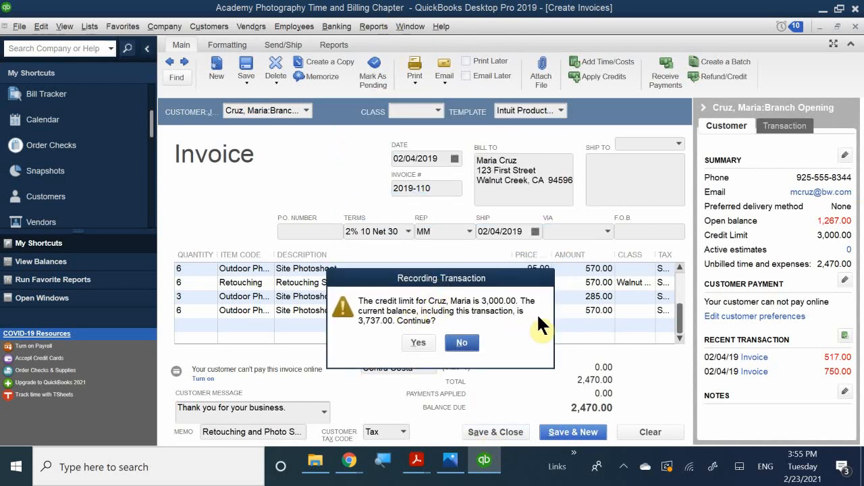
click(418, 343)
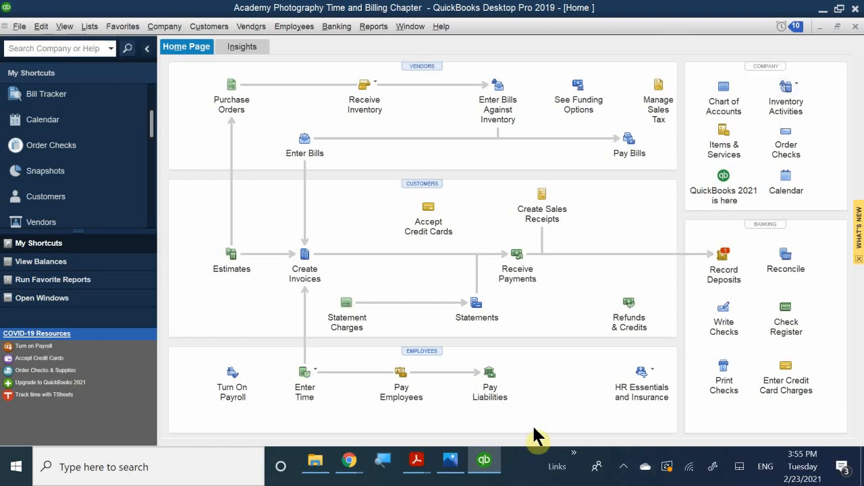
Switch to QB CH 9 P2.pdf and scroll down to page 4's Review Questions.
mouse_move(416, 459)
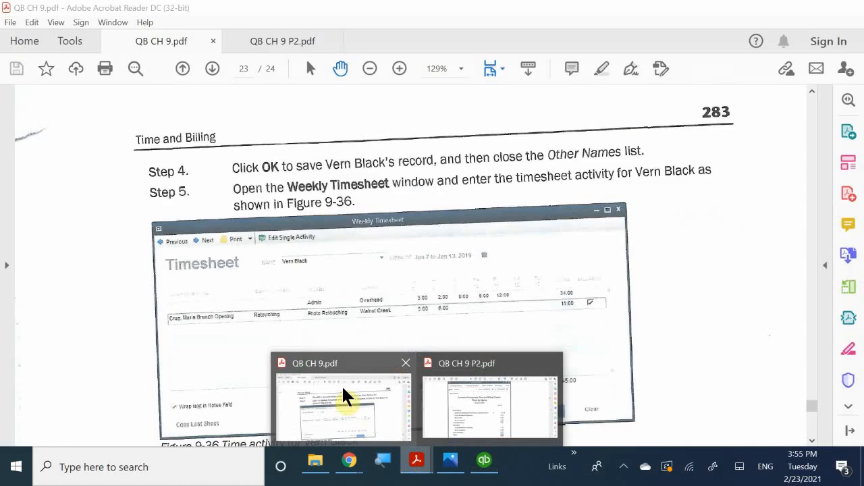
click(347, 396)
scroll(340, 372, down, 15)
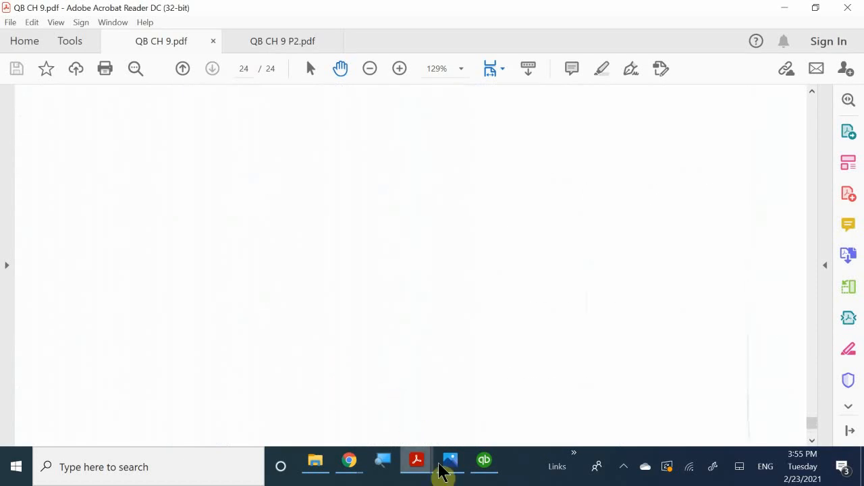
mouse_move(418, 462)
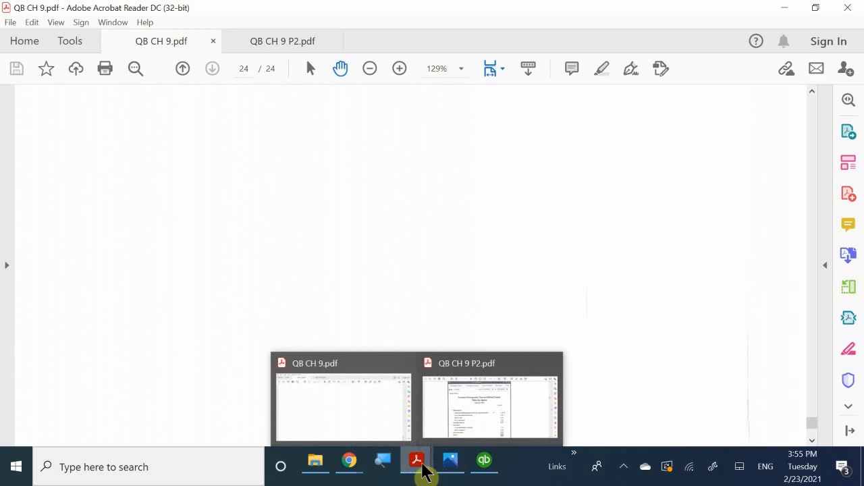
click(427, 428)
scroll(382, 323, down, 10)
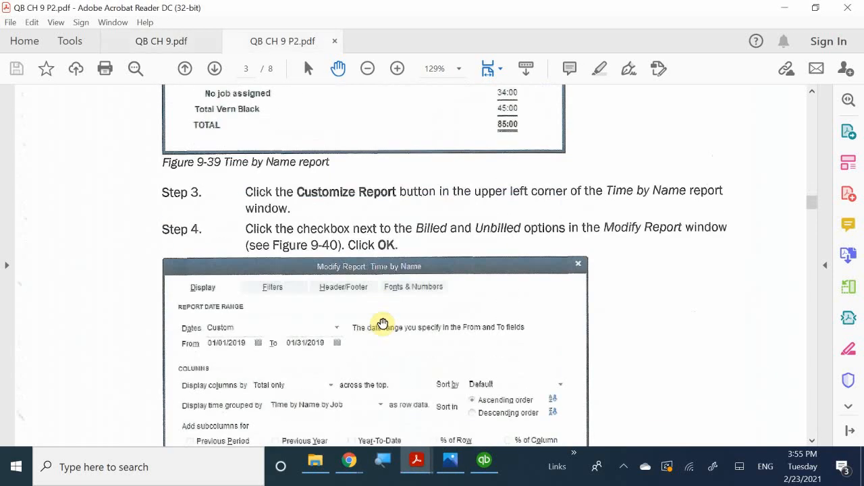
scroll(382, 324, down, 12)
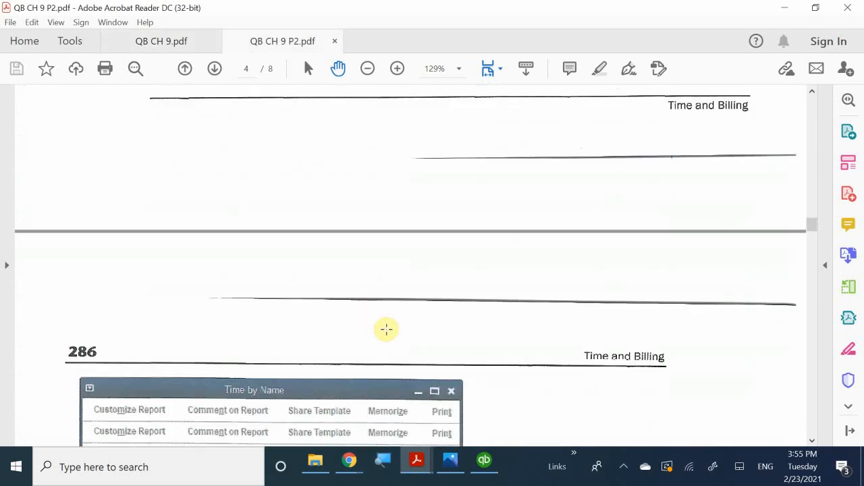
scroll(390, 332, down, 8)
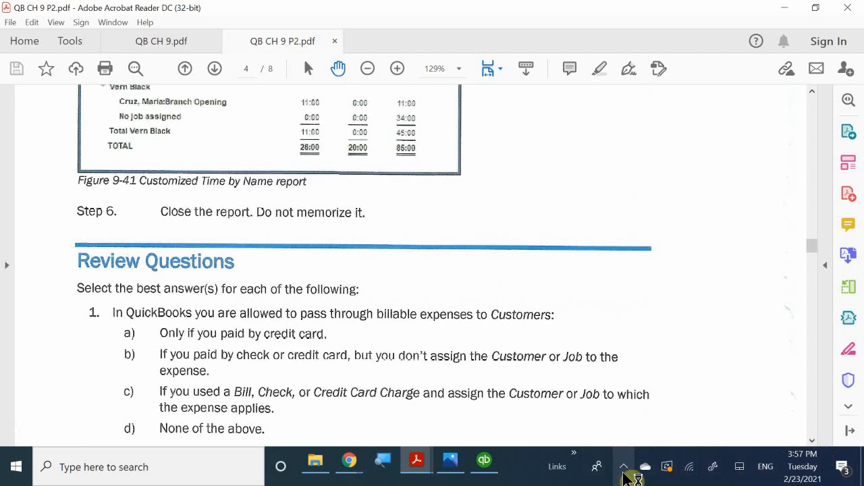
click(623, 473)
click(623, 472)
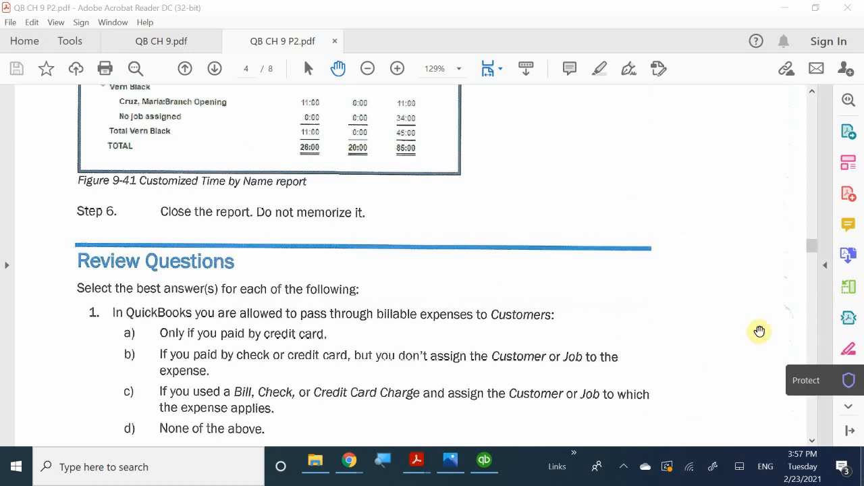
drag(689, 382, 666, 360)
scroll(667, 360, down, 4)
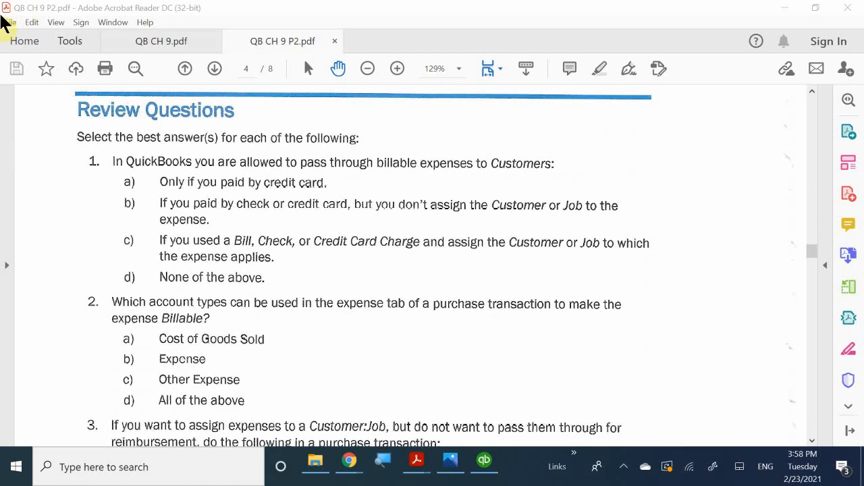
Finish reading the review questions on page 287, then bring QuickBooks back to the front.
scroll(187, 380, down, 3)
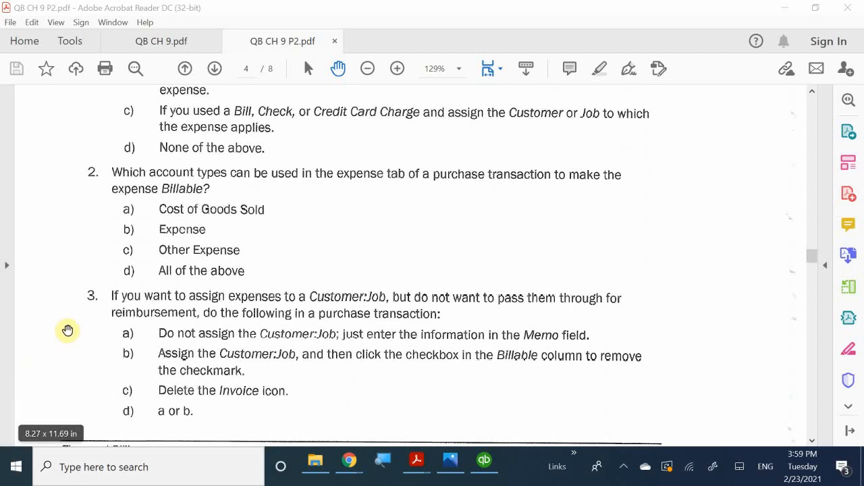
scroll(134, 365, down, 2)
scroll(135, 365, down, 9)
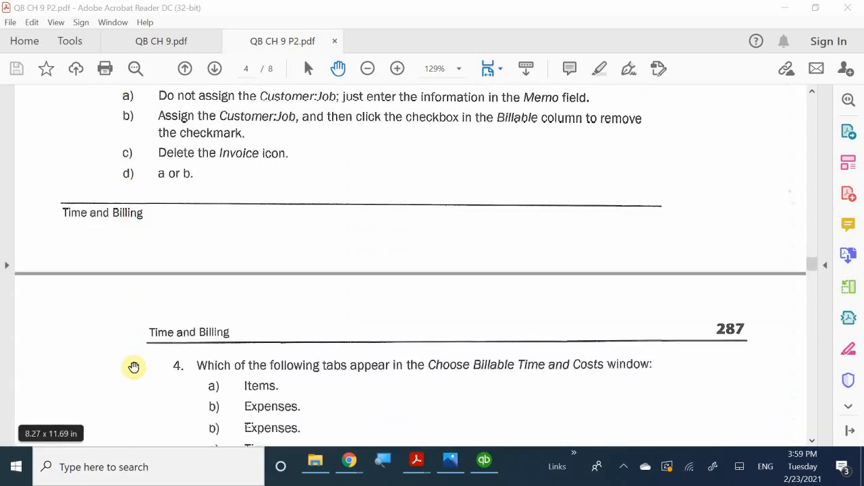
scroll(133, 368, up, 1)
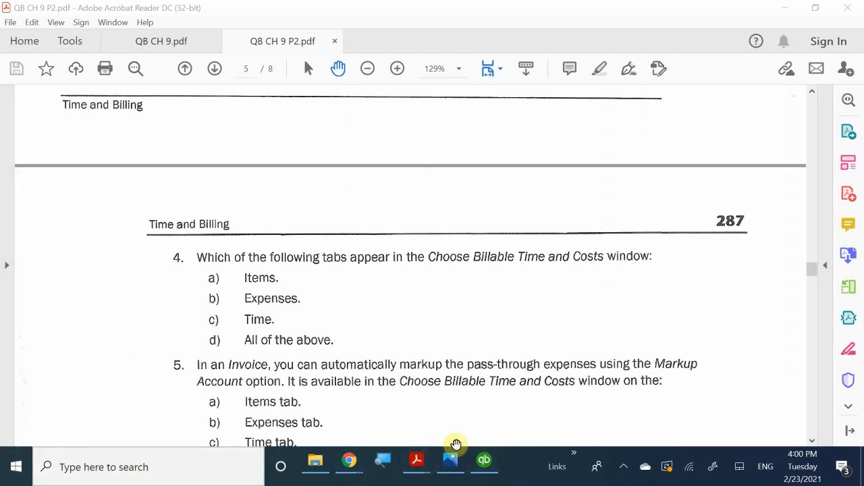
click(484, 460)
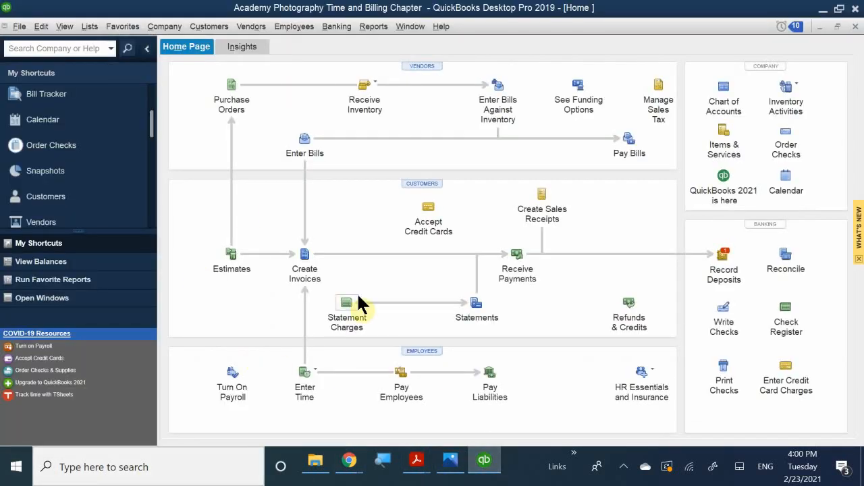
Start a new invoice billed to customer Anderson Wedding Planners.
click(305, 260)
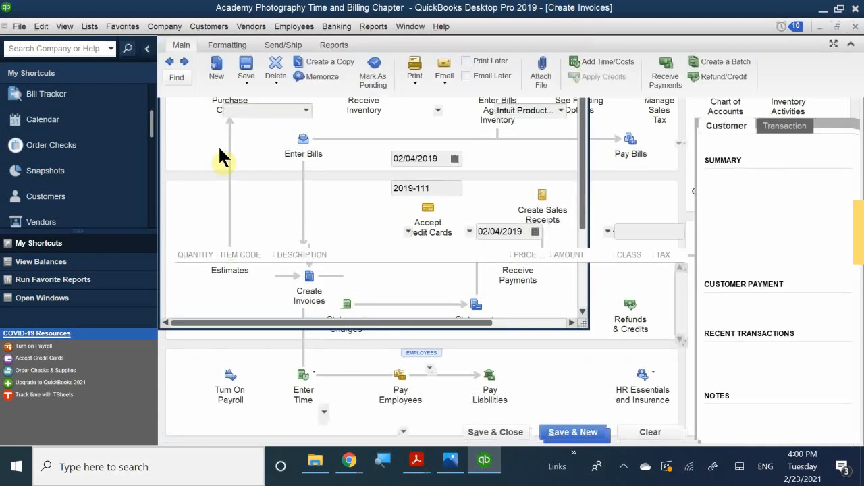
text(a)
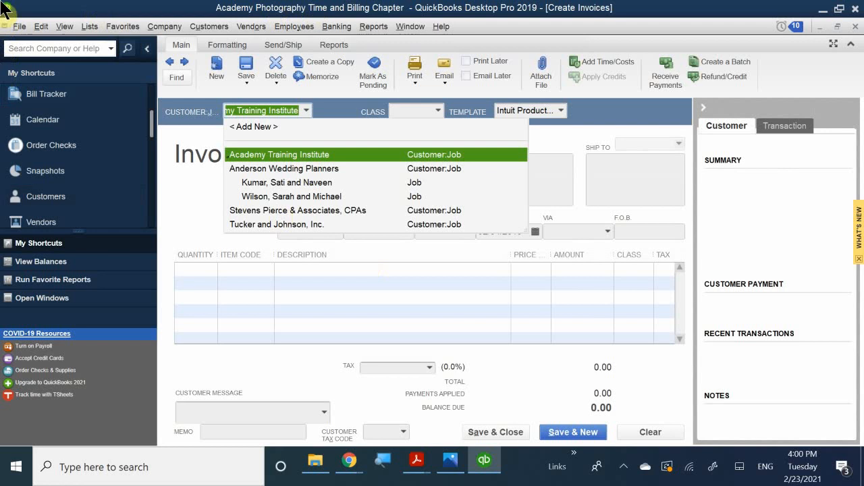
click(283, 168)
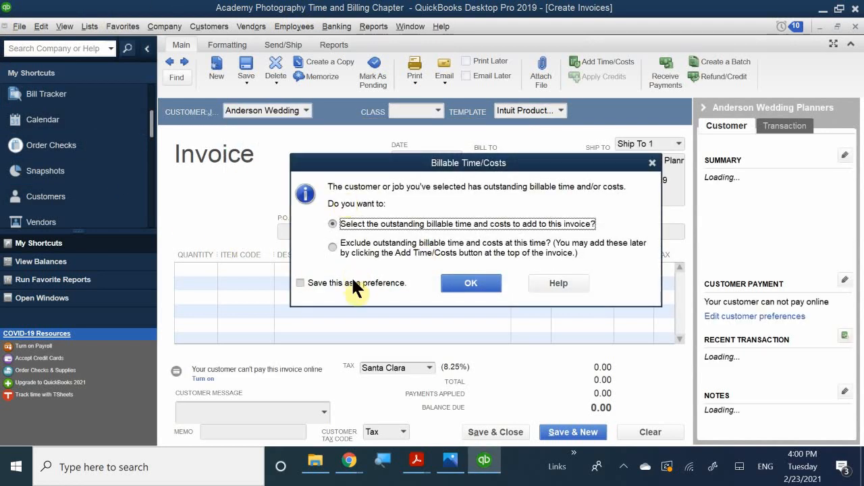
Review Anderson Wedding Planners' billable expenses, mileage and items, then close without adding any.
click(459, 282)
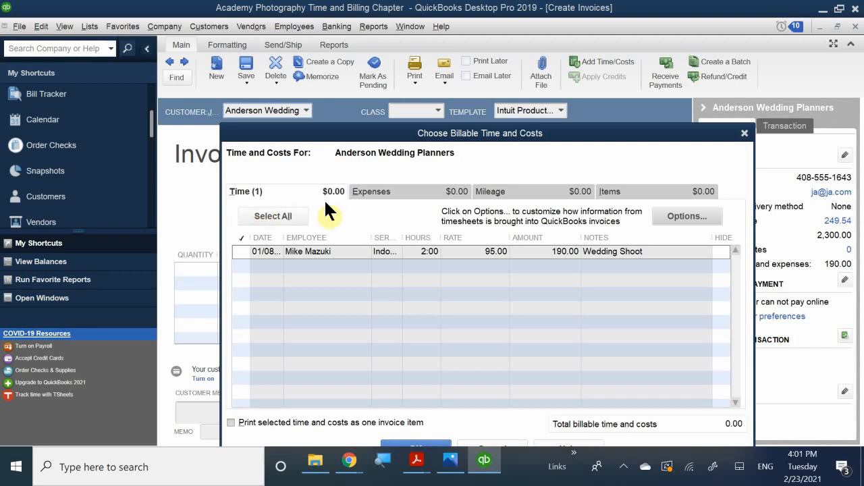
click(364, 192)
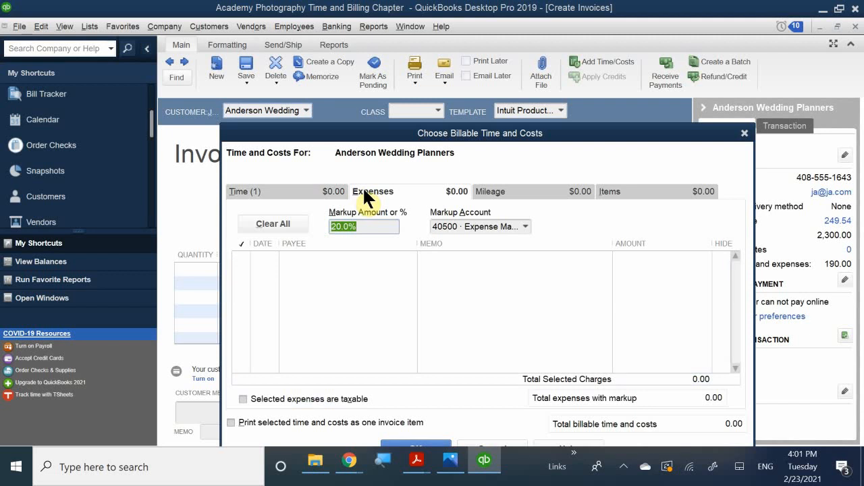
click(491, 191)
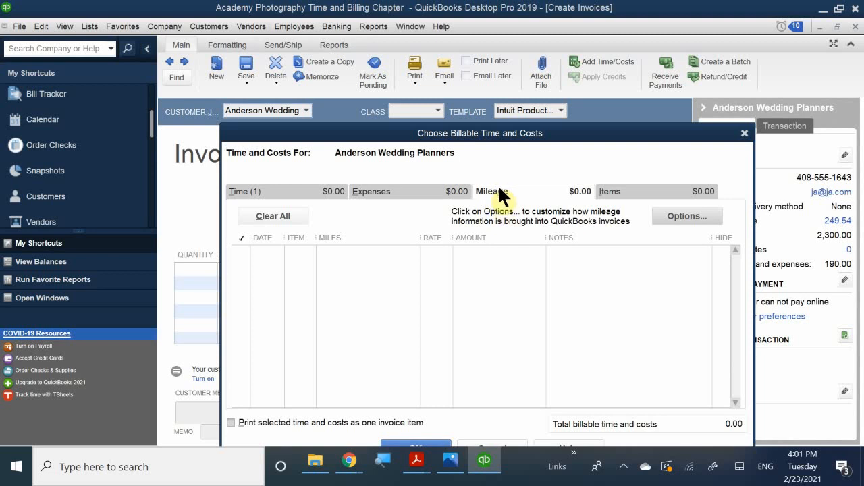
click(619, 189)
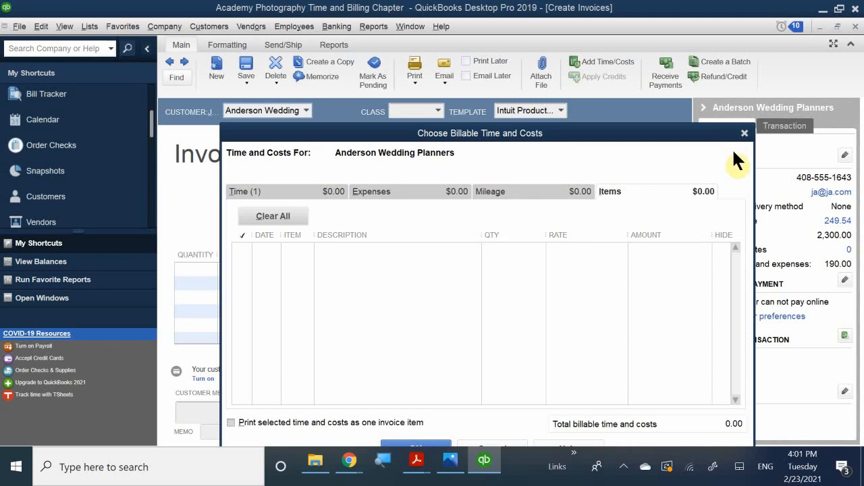
drag(698, 136, 592, 152)
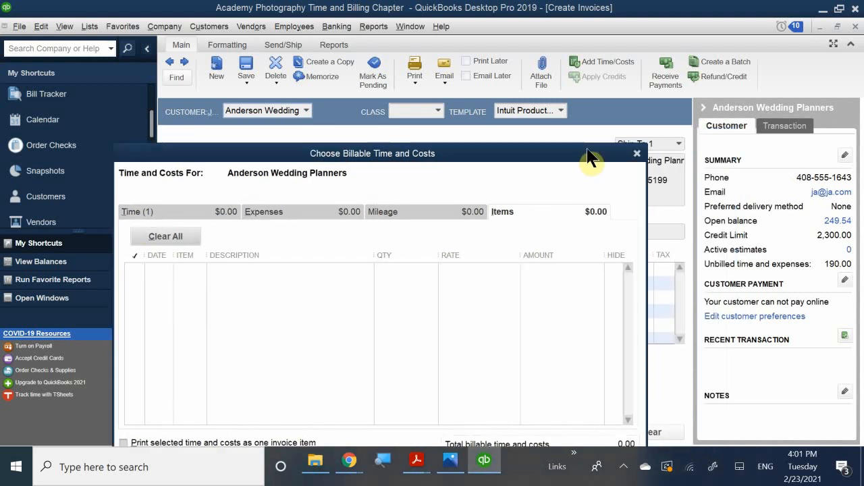
click(639, 149)
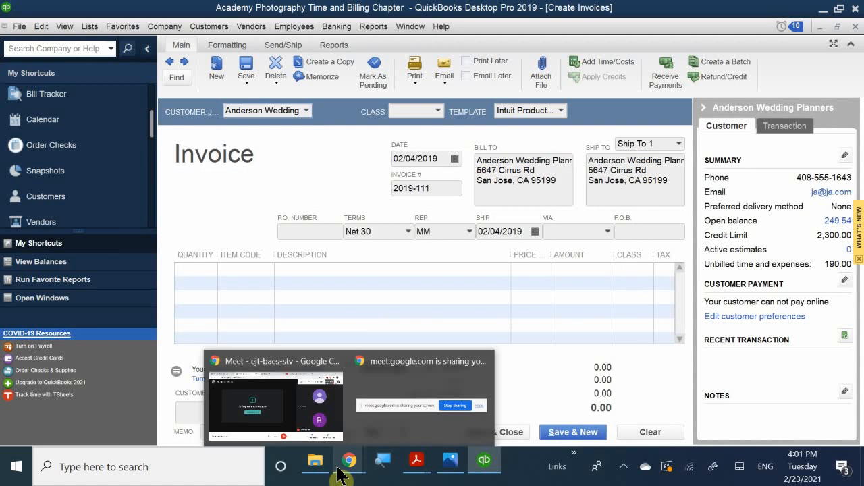
Bring up QB CH 9 P2.pdf and scroll to page 287's Time and Billing Problem 1.
mouse_move(416, 466)
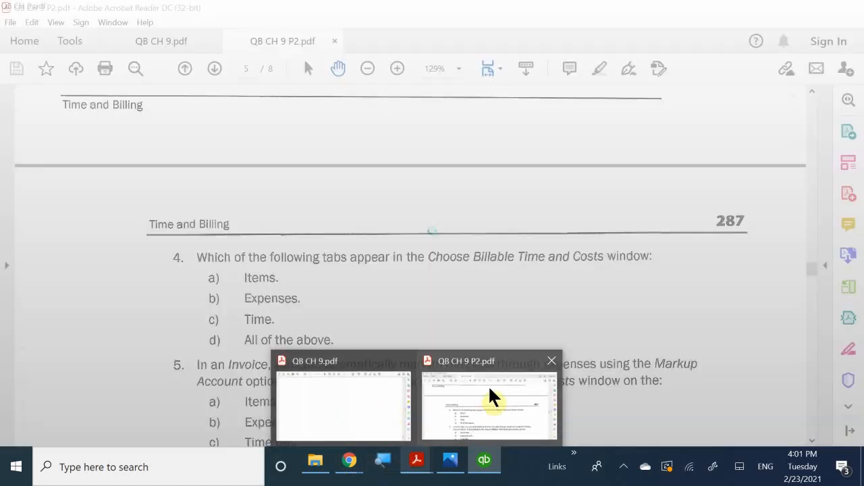
click(489, 392)
scroll(528, 342, down, 3)
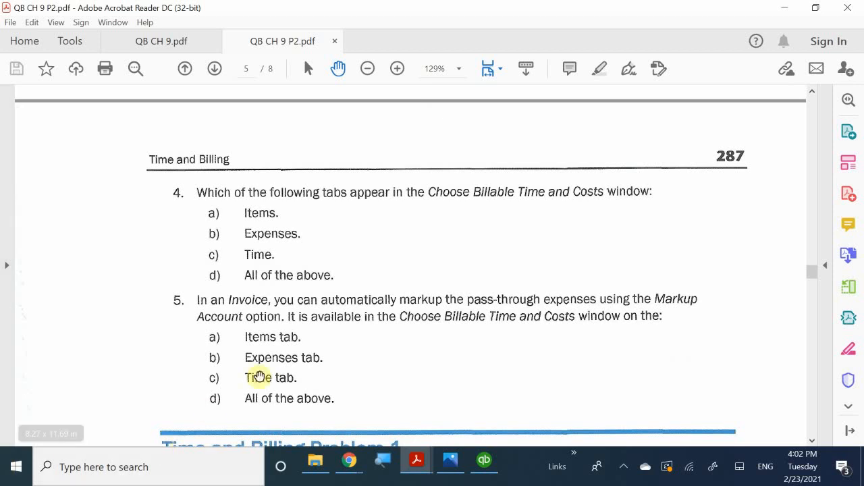
scroll(432, 348, down, 3)
scroll(443, 349, down, 6)
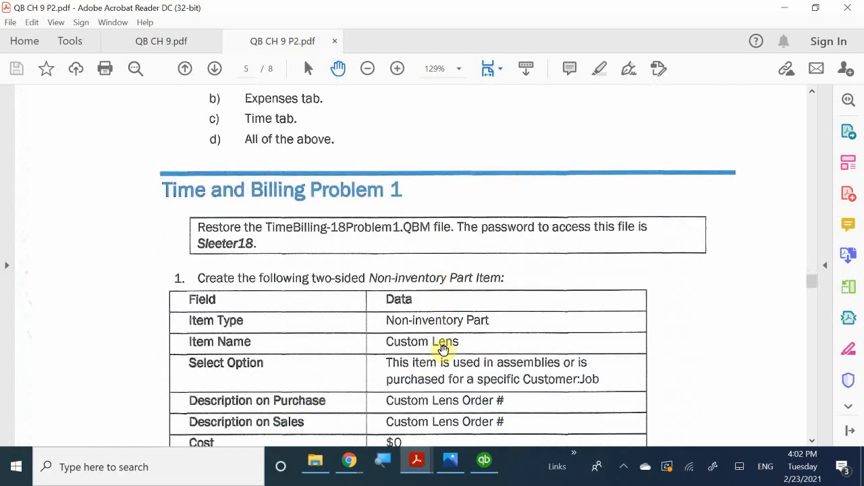
scroll(443, 349, up, 4)
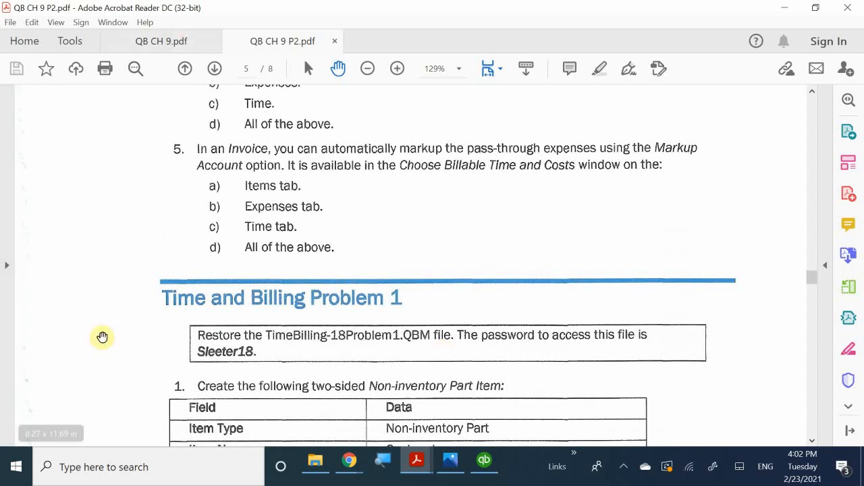
Read the Custom Lens Non-inventory Part table in the PDF, then return to QuickBooks.
scroll(166, 315, down, 5)
scroll(186, 334, down, 18)
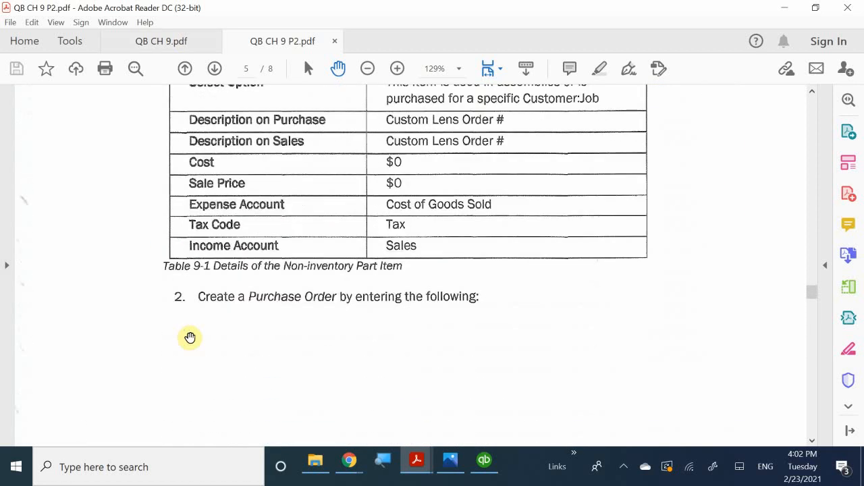
scroll(189, 337, up, 15)
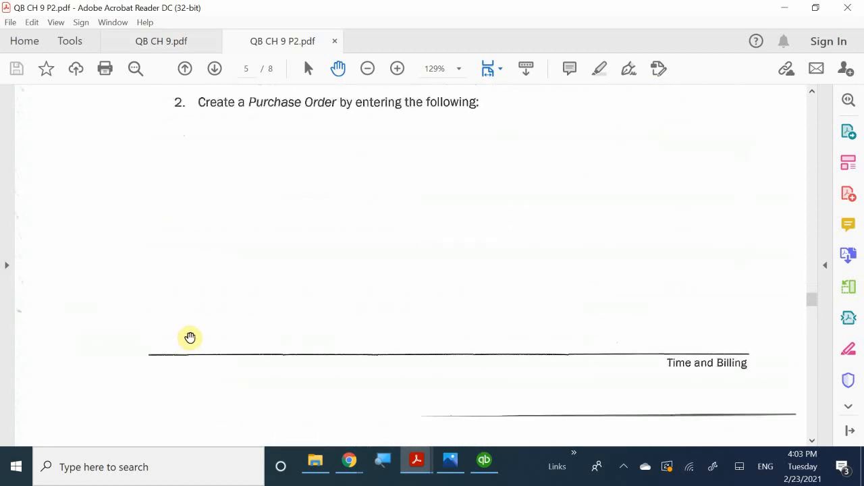
scroll(190, 336, down, 2)
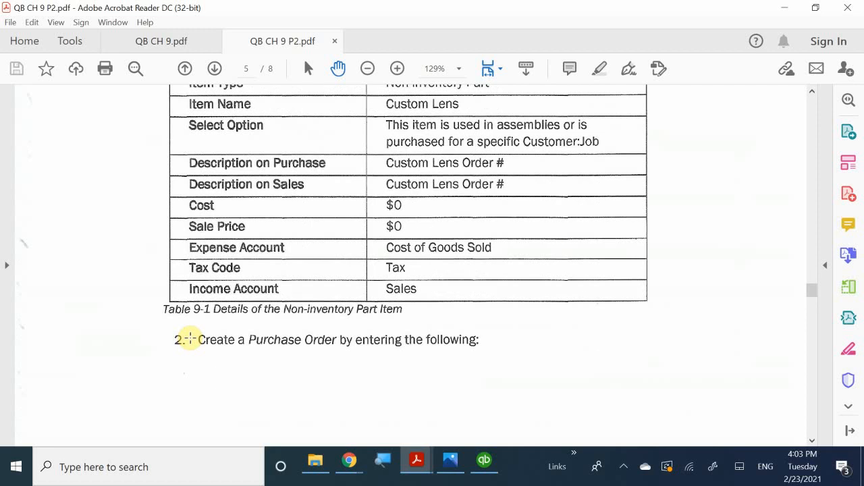
scroll(190, 338, up, 9)
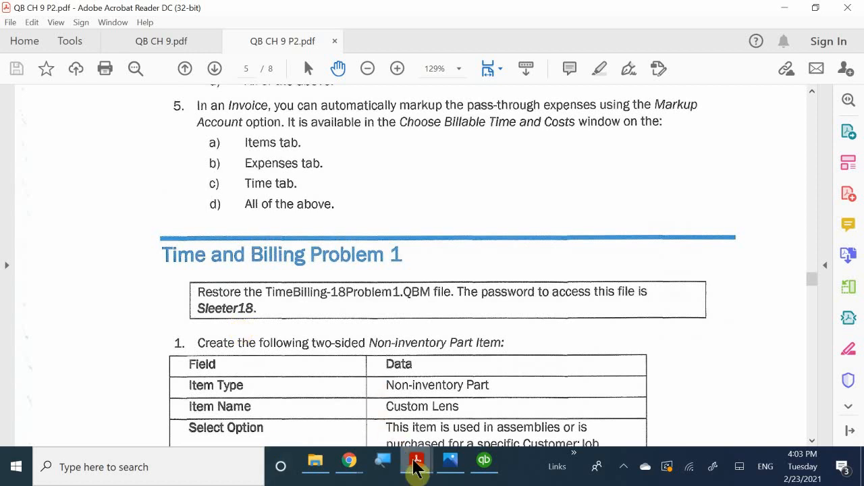
scroll(426, 355, down, 5)
scroll(427, 354, down, 20)
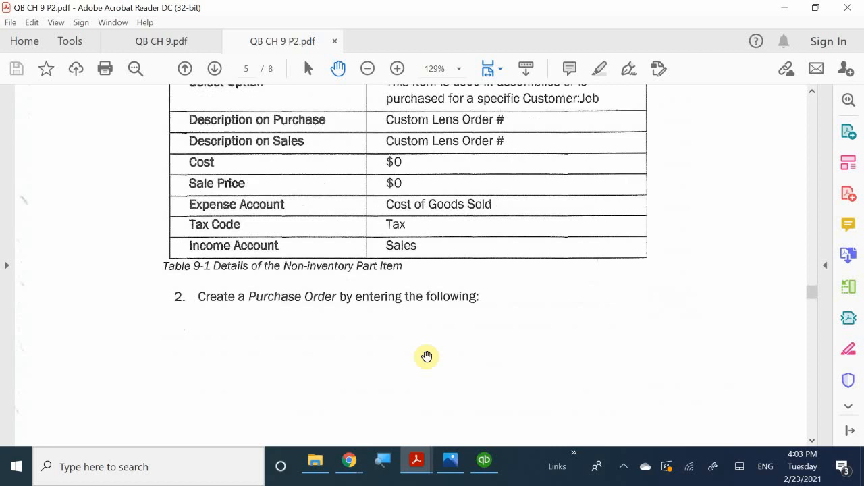
scroll(429, 353, down, 20)
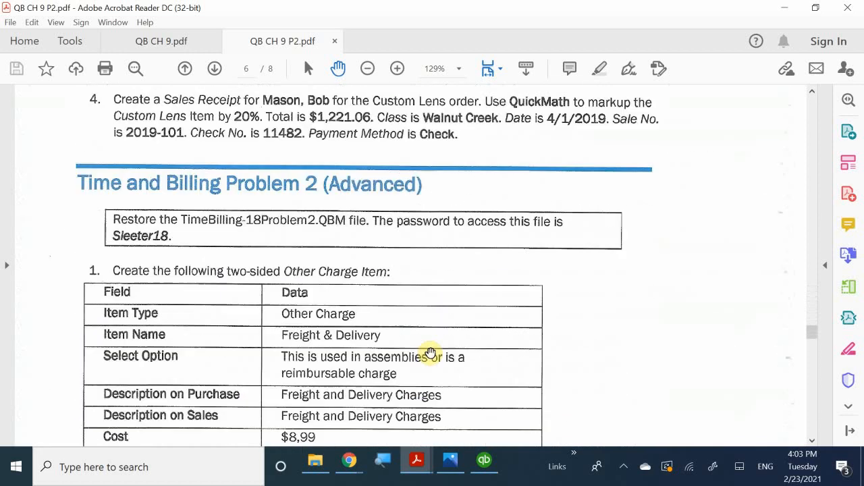
scroll(426, 353, down, 15)
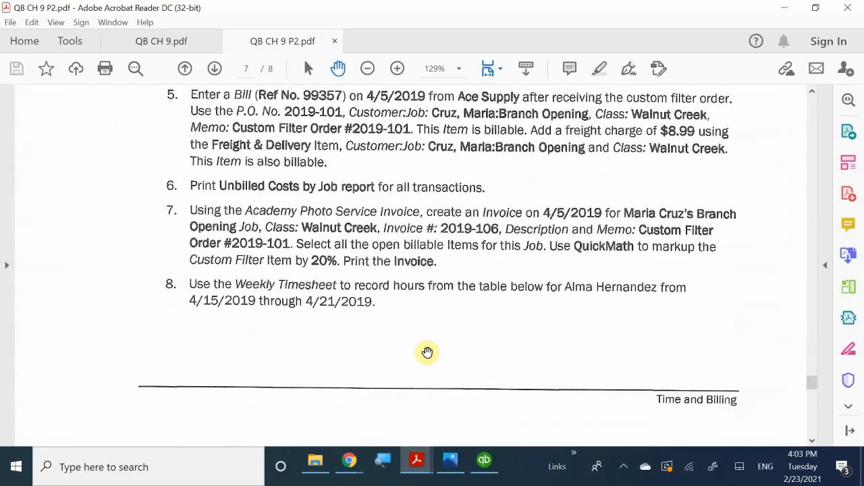
scroll(415, 344, up, 20)
scroll(414, 345, up, 20)
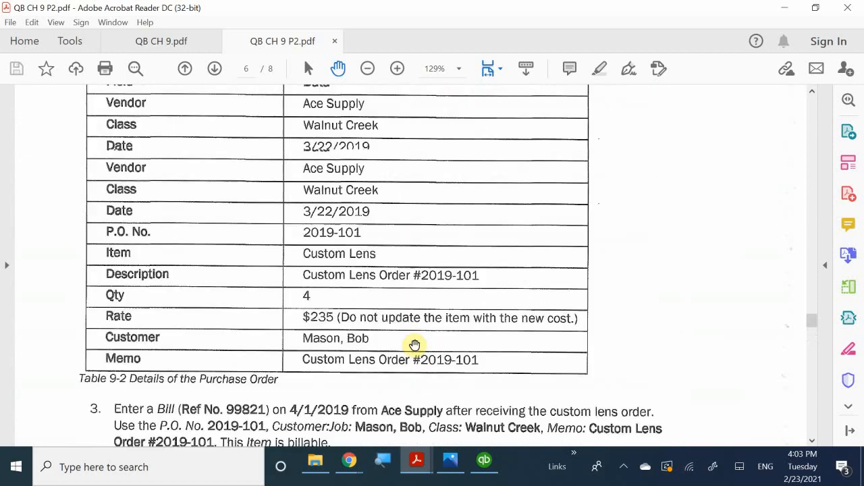
scroll(415, 345, up, 15)
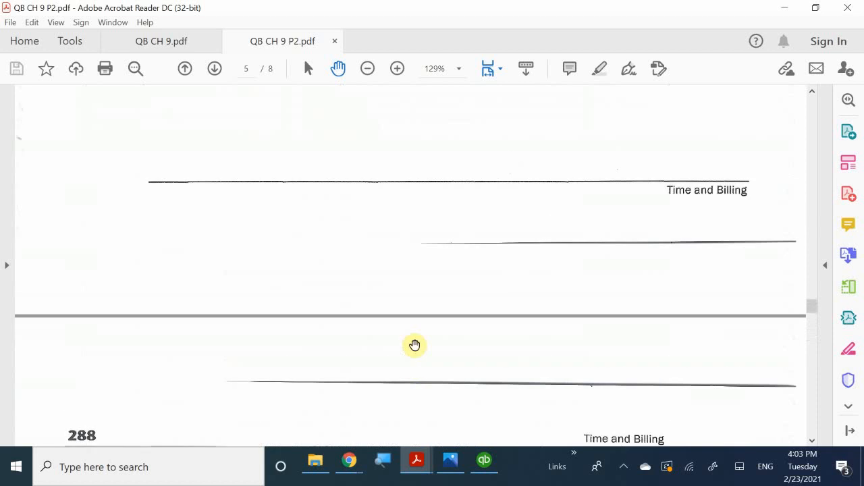
scroll(415, 344, up, 5)
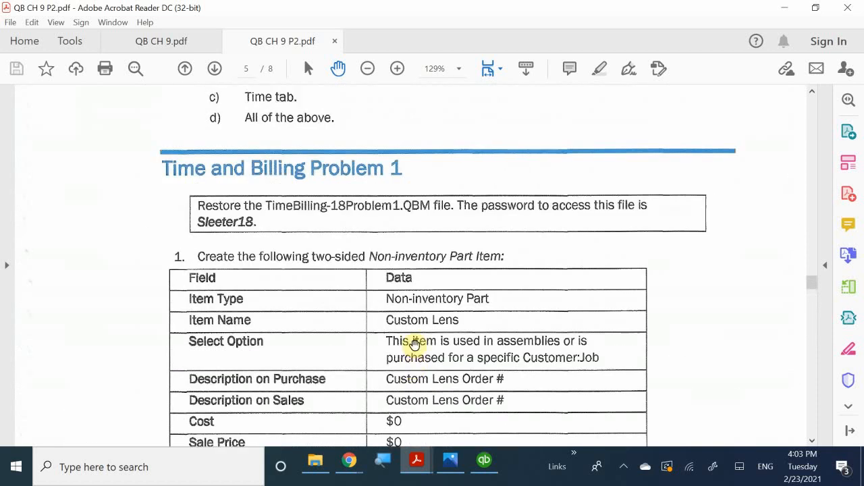
scroll(414, 344, down, 1)
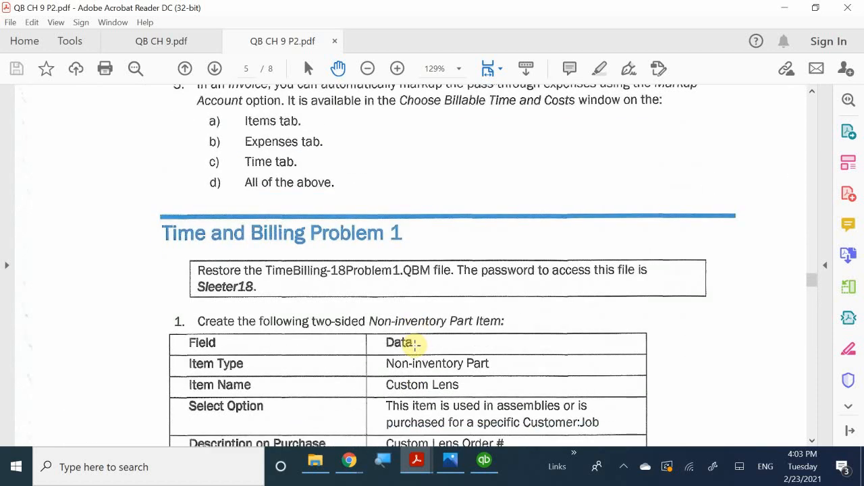
scroll(415, 345, down, 1)
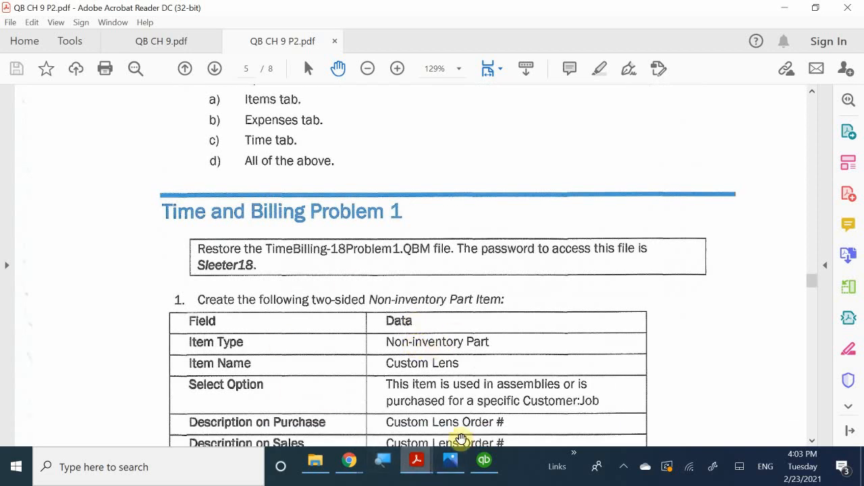
mouse_move(481, 466)
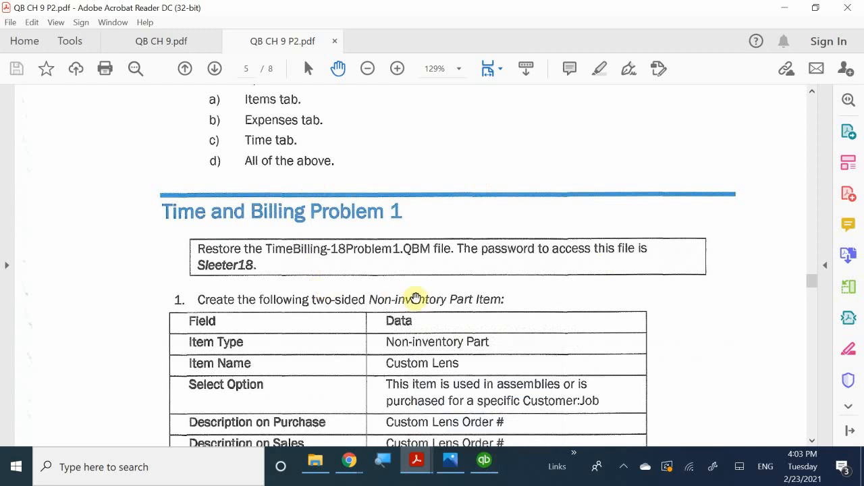
scroll(414, 297, down, 1)
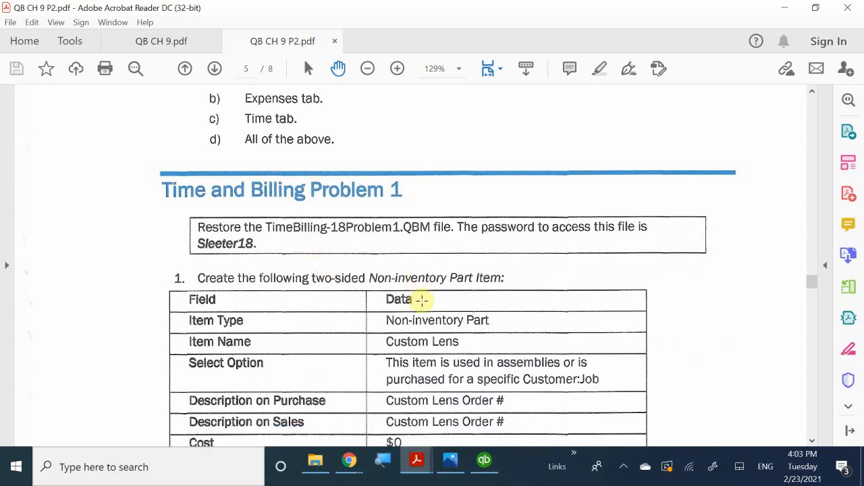
scroll(420, 300, down, 1)
scroll(426, 304, up, 2)
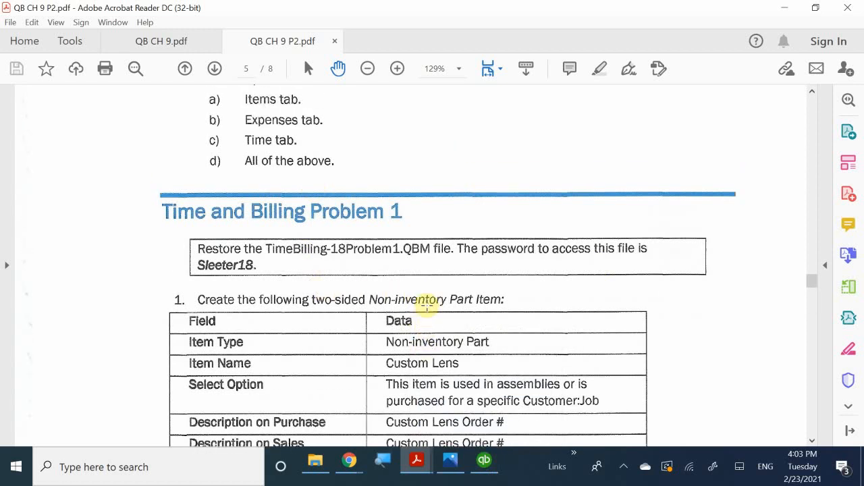
click(484, 465)
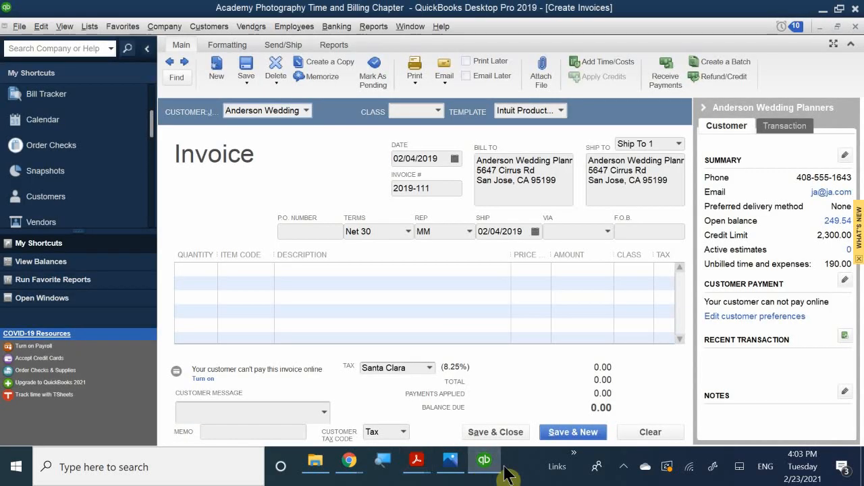
Discard the empty Anderson Wedding Planners invoice 2019-111 without recording it.
click(854, 27)
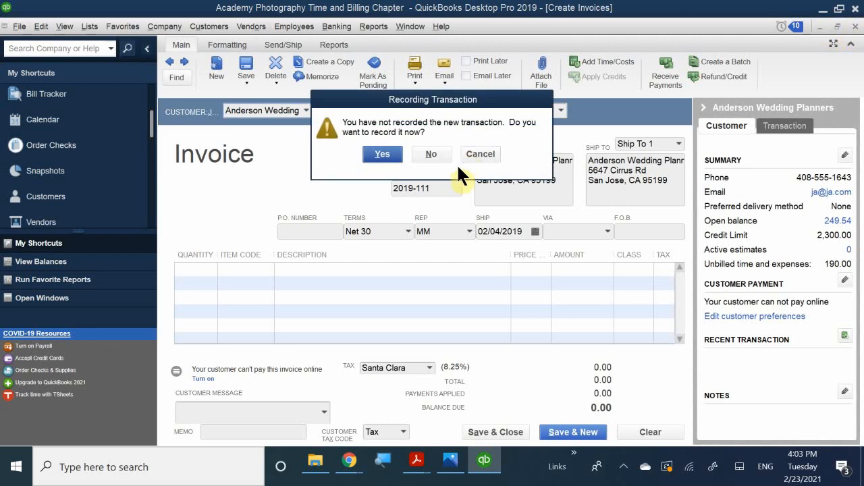
click(484, 154)
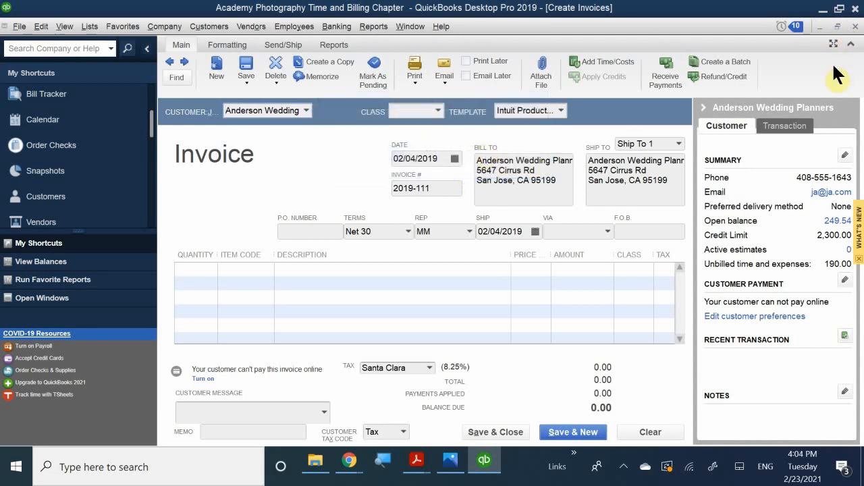
click(850, 45)
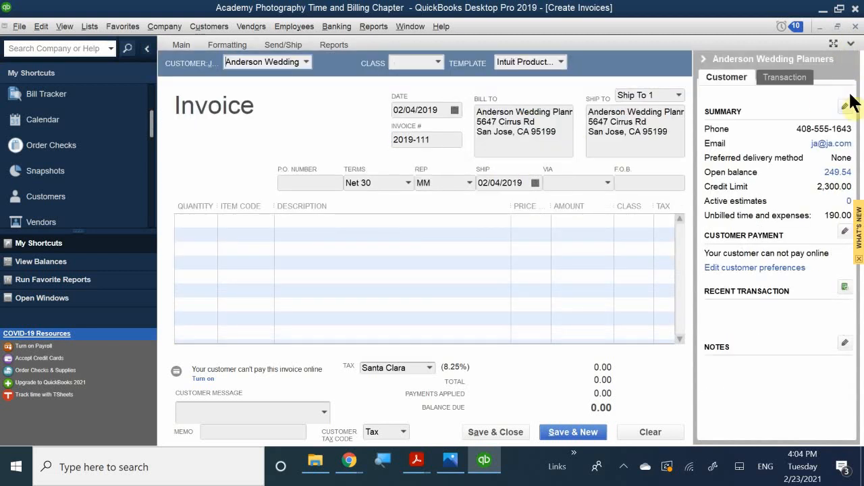
click(850, 44)
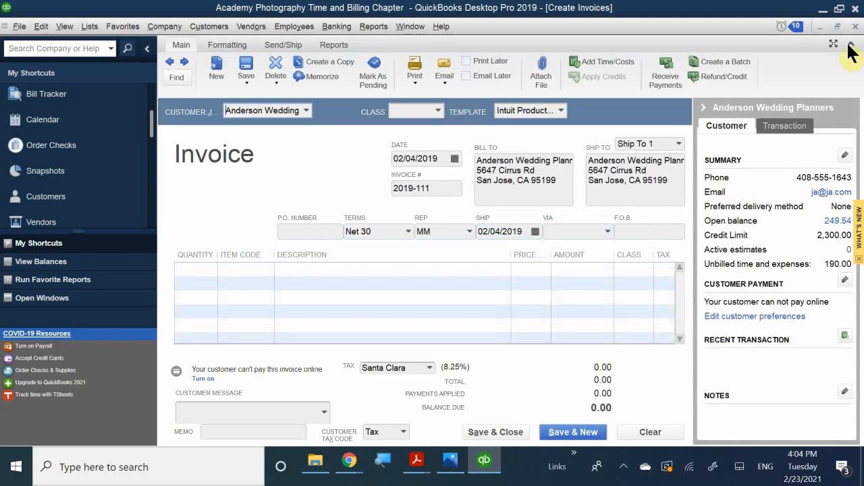
click(850, 45)
click(850, 46)
click(852, 46)
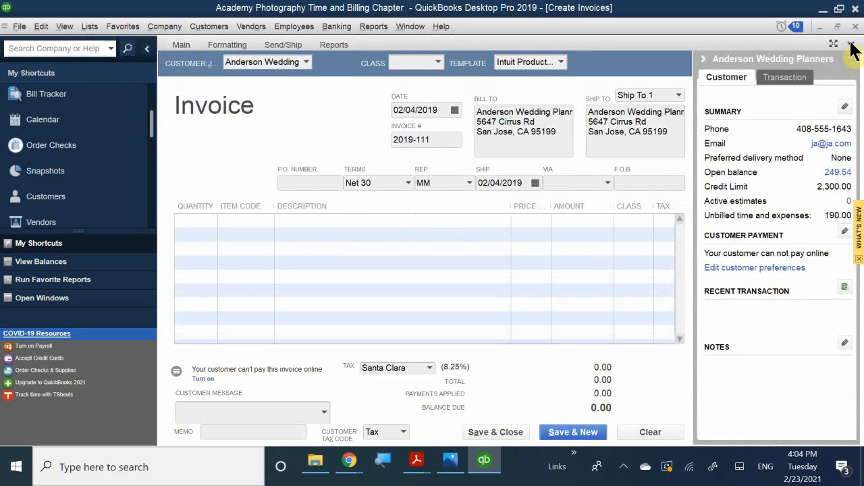
click(851, 45)
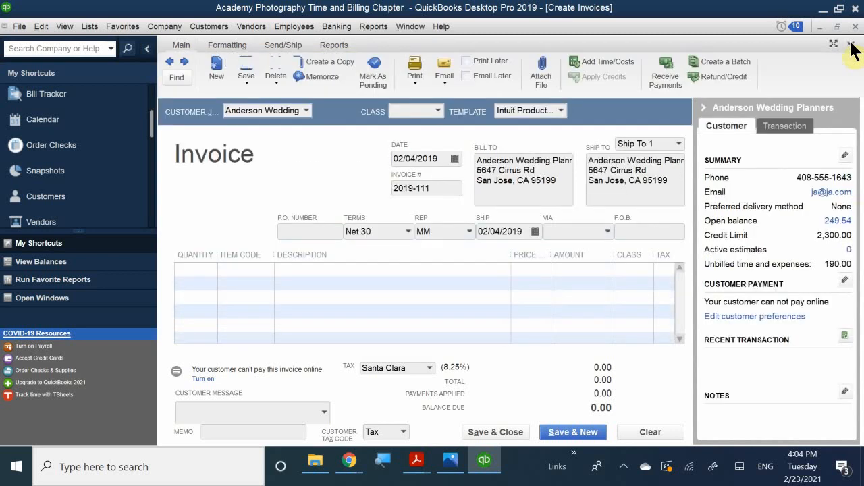
click(851, 45)
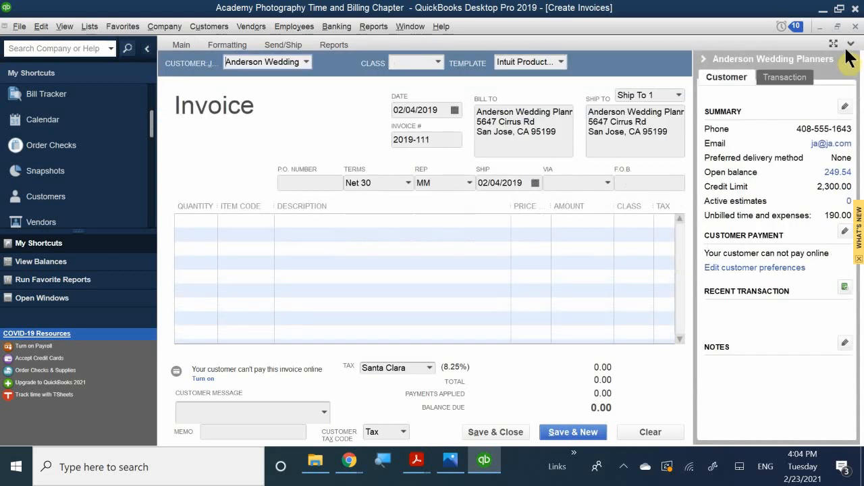
click(856, 25)
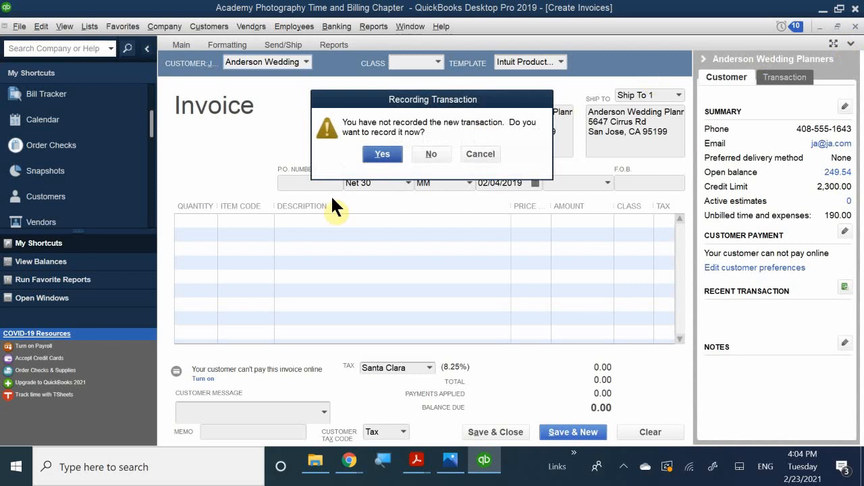
click(433, 153)
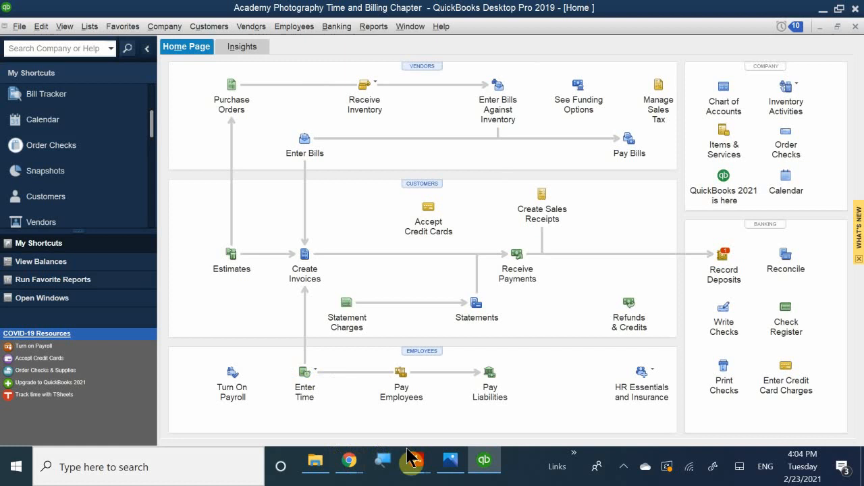
Review the Cost and Sale Price rows of the Custom Lens table in QB CH 9 P2.pdf, then return to QuickBooks.
mouse_move(417, 460)
click(468, 400)
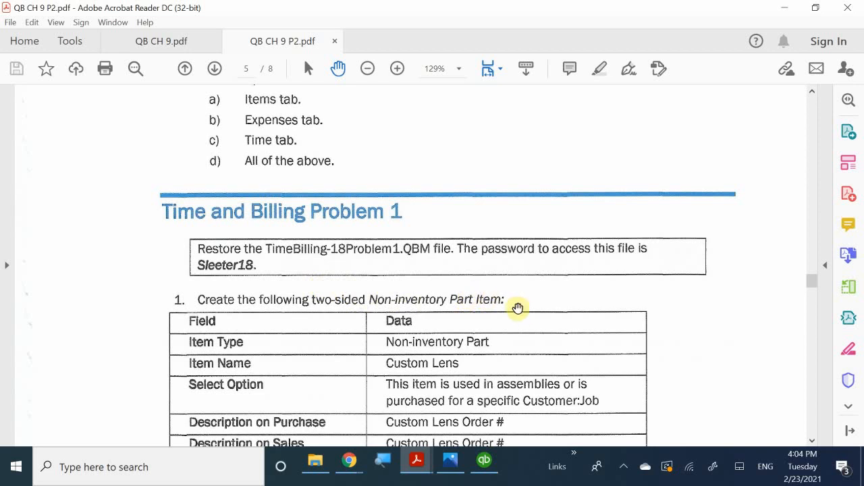
scroll(520, 307, down, 3)
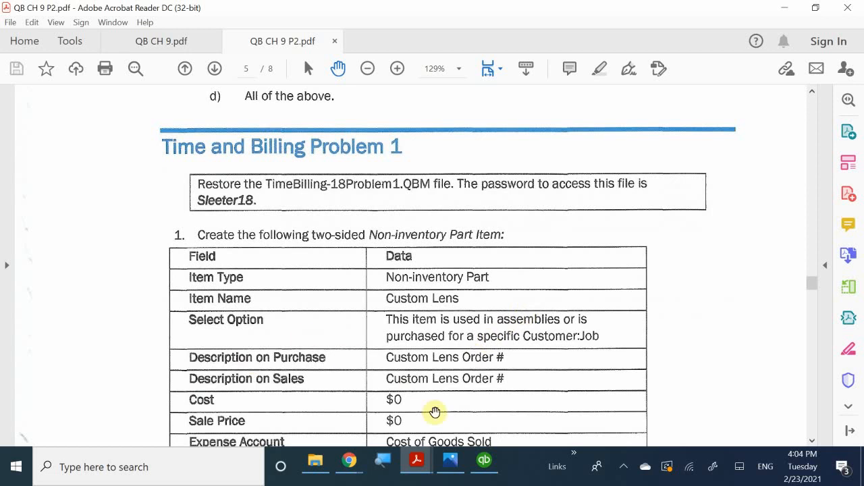
click(484, 469)
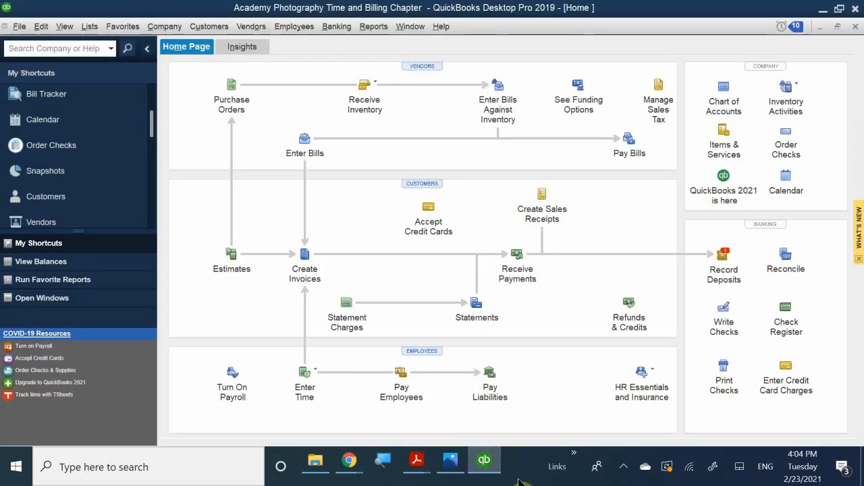
Open Lists > Item List to show the company's existing items.
click(93, 27)
click(108, 56)
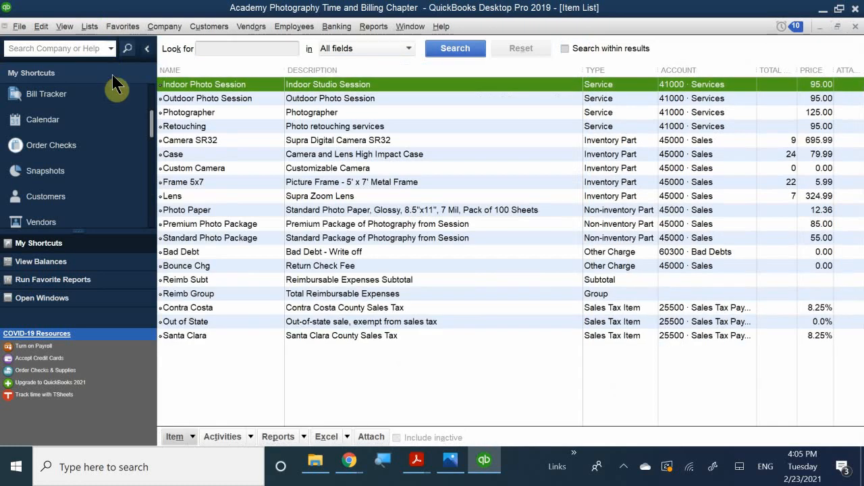
right_click(213, 388)
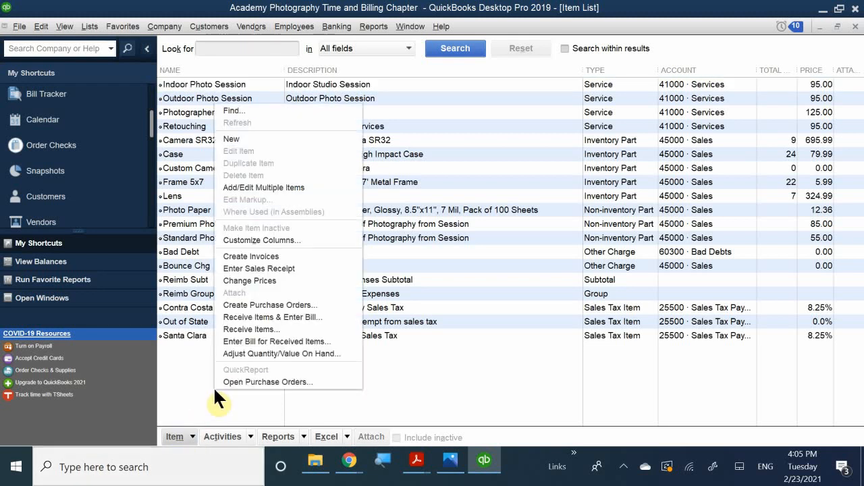
Close the stray Find window and start a New Item from the Item List's row menu.
click(250, 108)
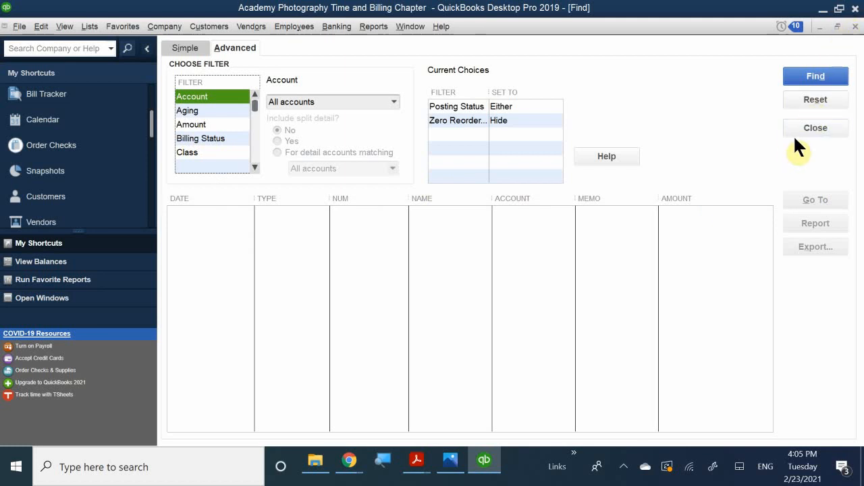
click(814, 132)
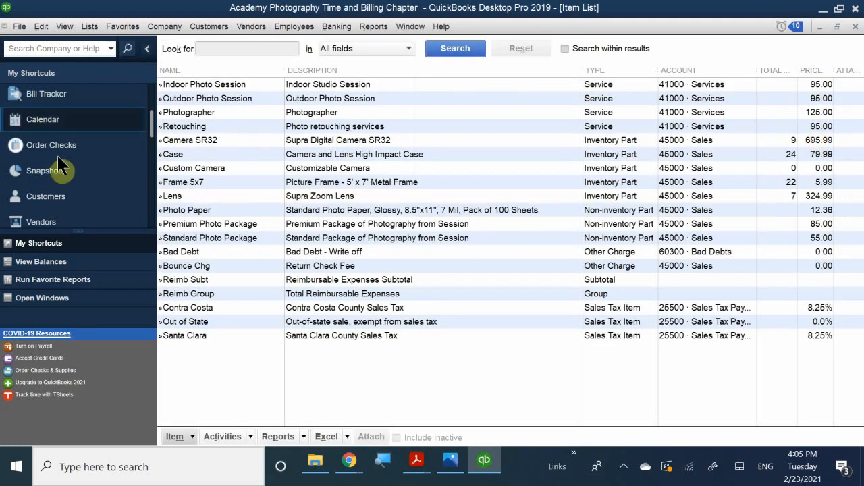
right_click(243, 111)
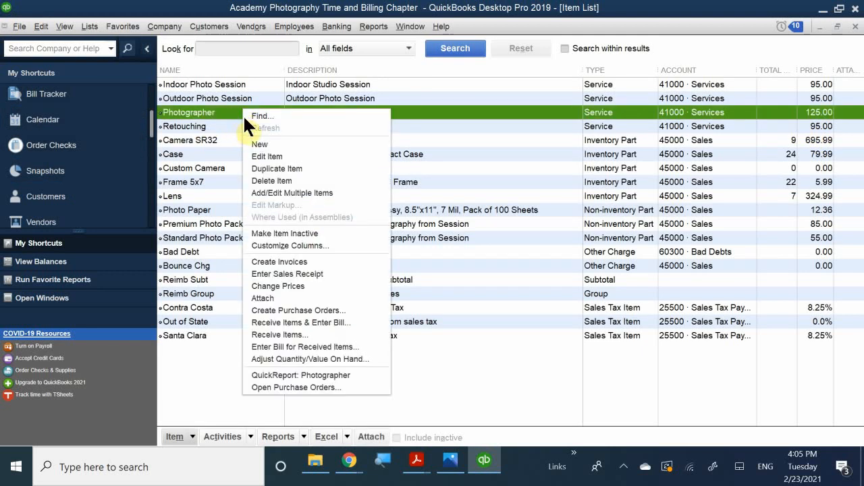
click(305, 144)
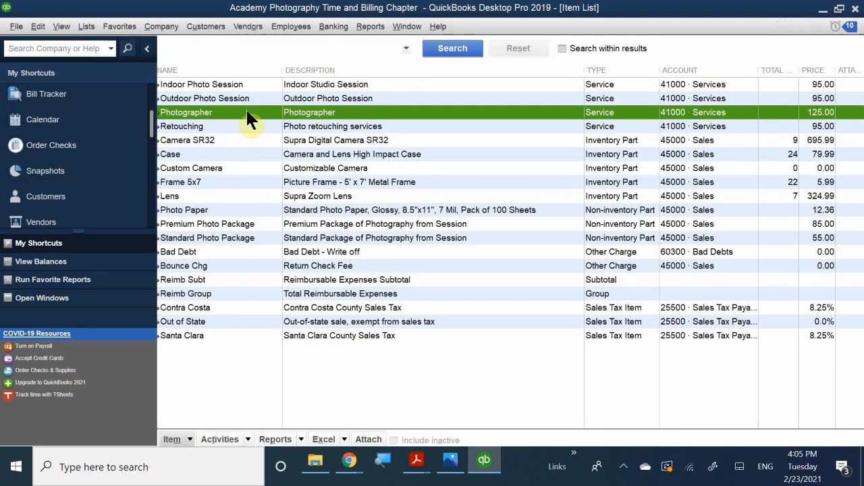
click(226, 63)
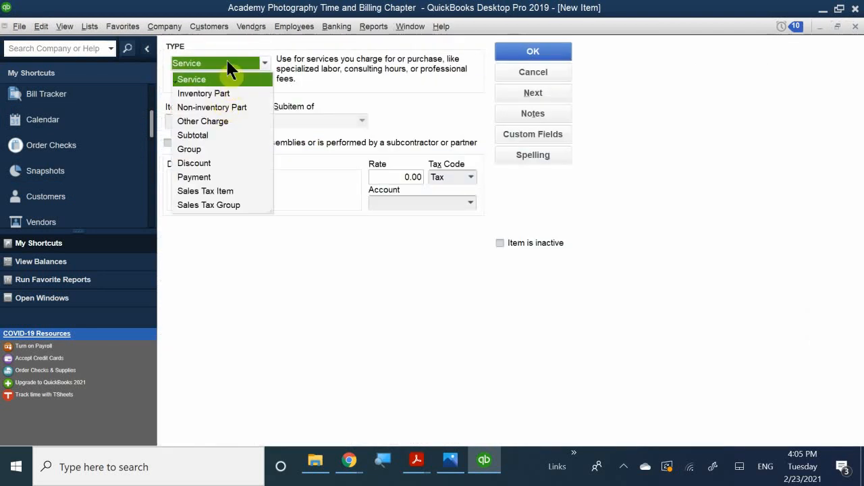
Make the item a Non-inventory Part named 'Custon Lens'.
click(238, 107)
click(222, 122)
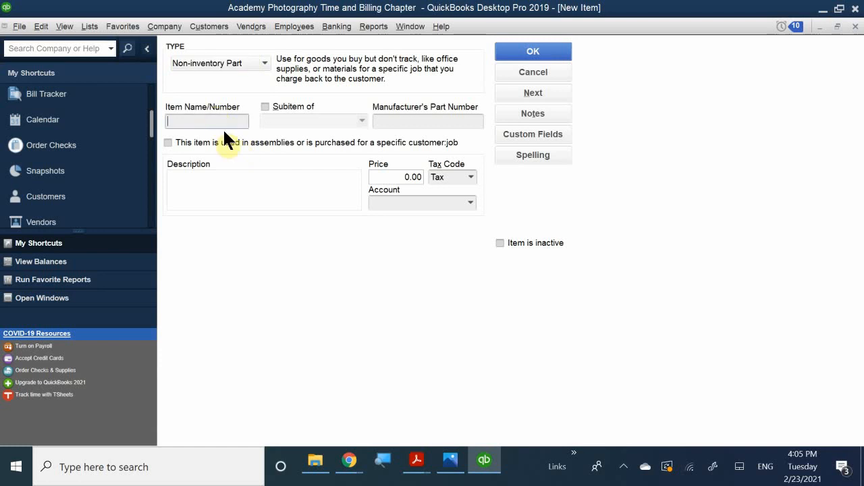
text(Custon Lens)
Enter 'Customizable Lens' as the item's description.
click(221, 172)
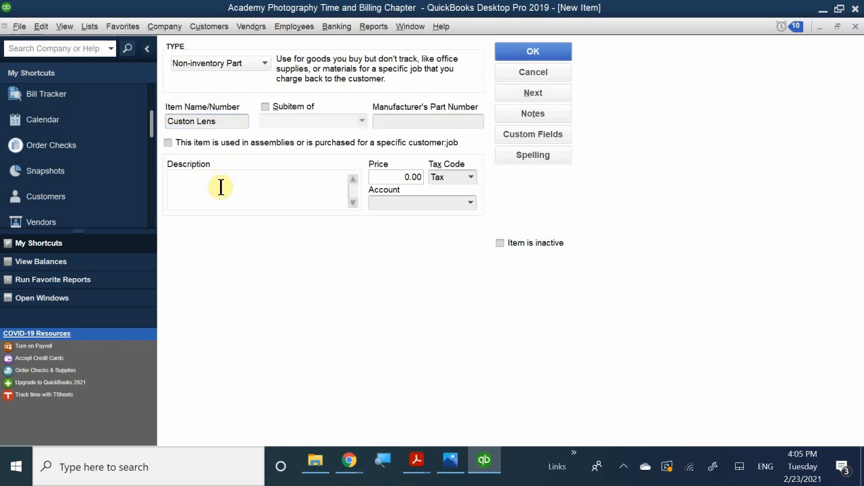
text(Custom)
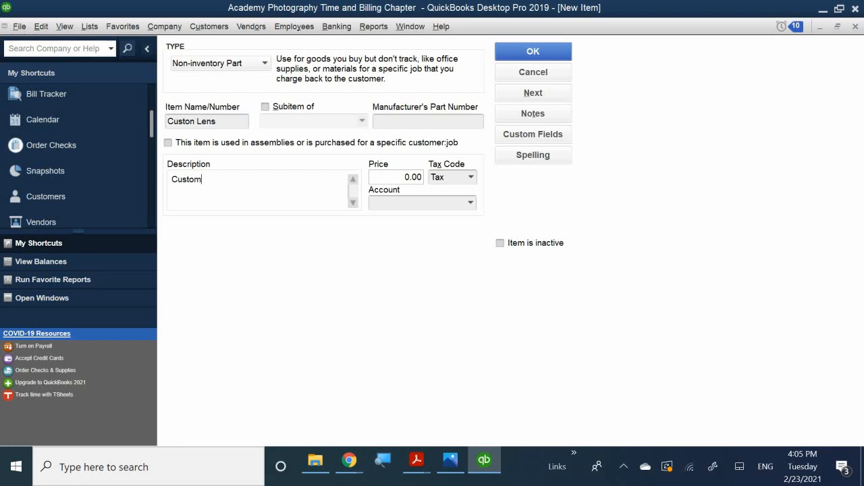
text(izable Lens)
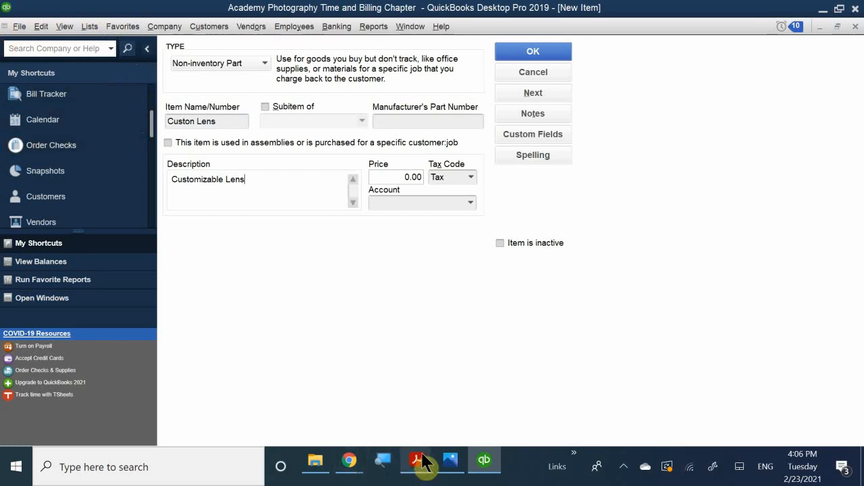
mouse_move(419, 462)
click(445, 415)
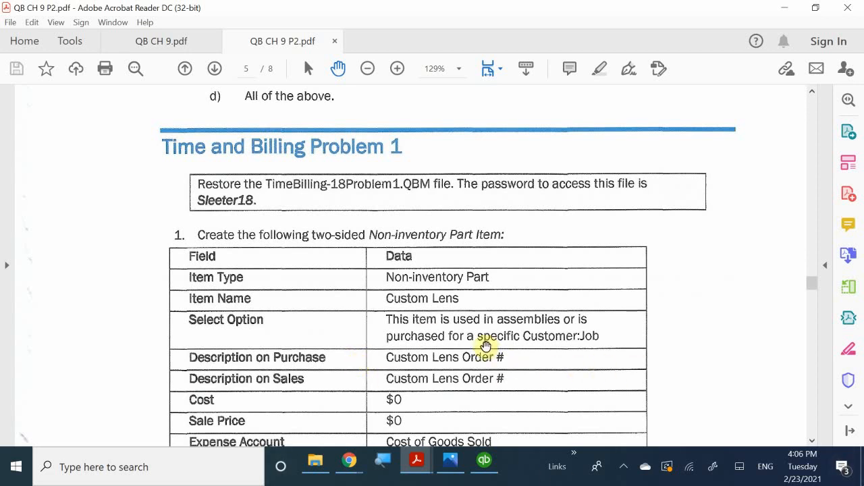
click(491, 466)
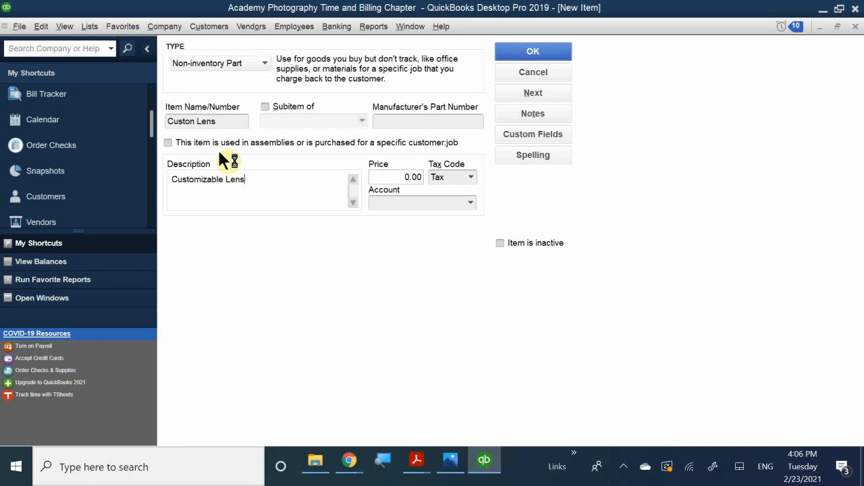
Tick the assemblies/specific customer:job option to add purchase and sales sections.
click(199, 141)
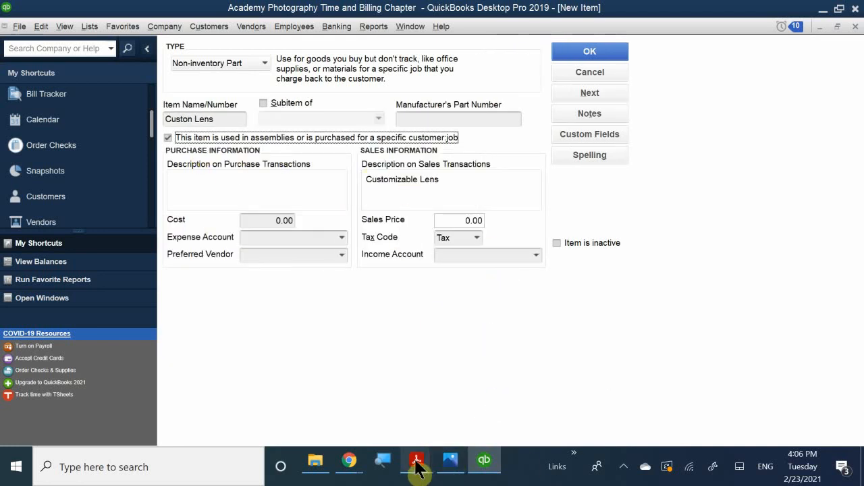
Look over the Custom Lens table on page 5 of QB CH 9 P2.pdf, then return to the new item form.
mouse_move(422, 466)
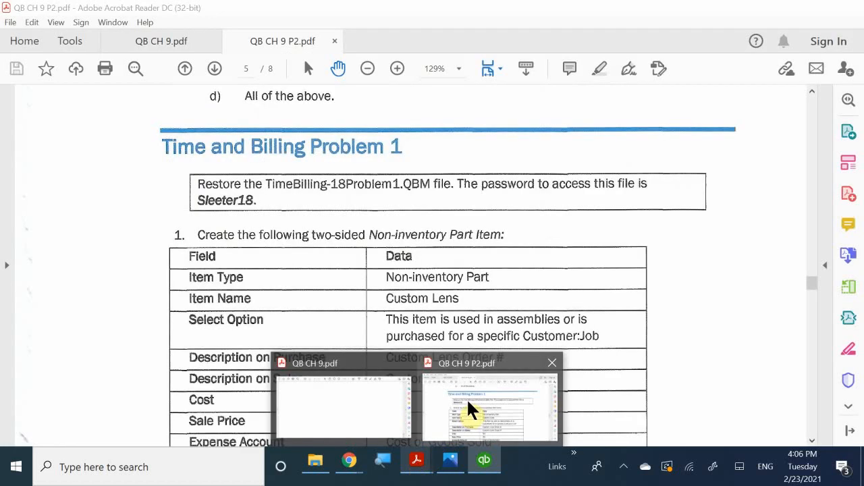
click(466, 398)
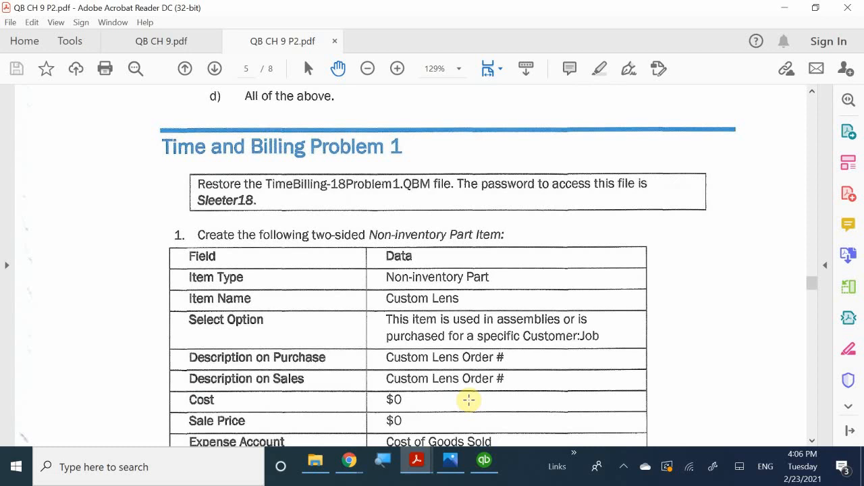
scroll(466, 388, up, 1)
click(484, 461)
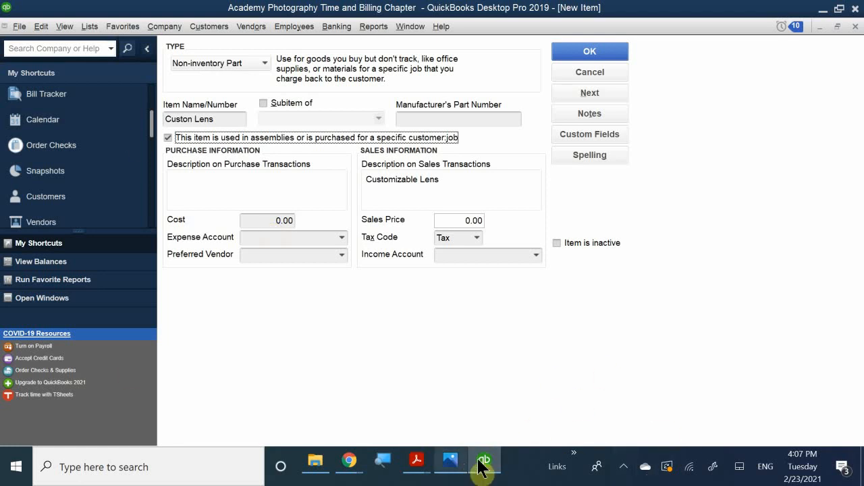
mouse_move(442, 457)
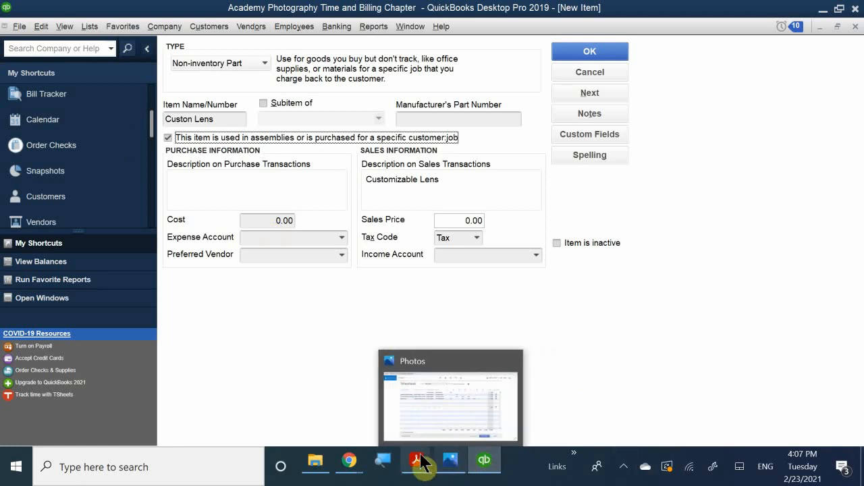
mouse_move(416, 462)
click(462, 407)
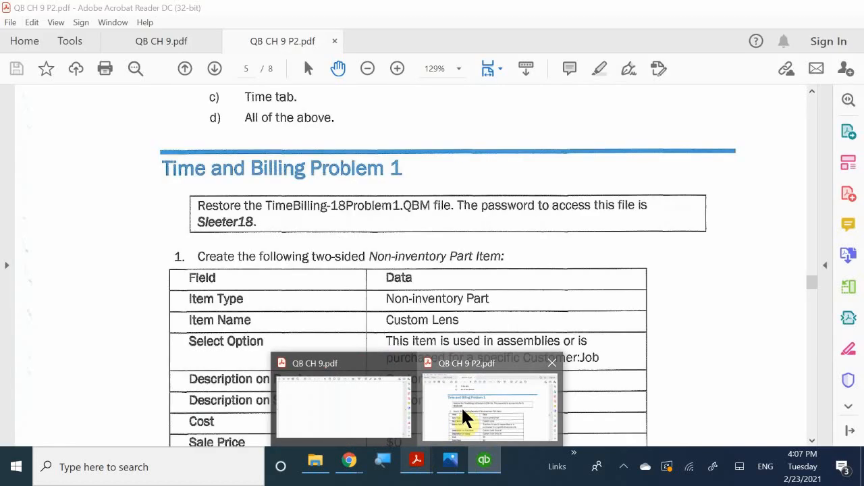
scroll(484, 351, down, 1)
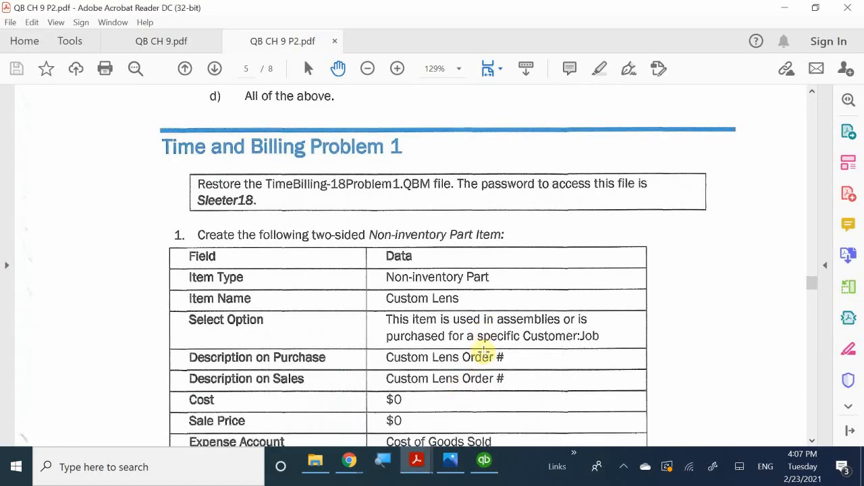
scroll(483, 352, down, 1)
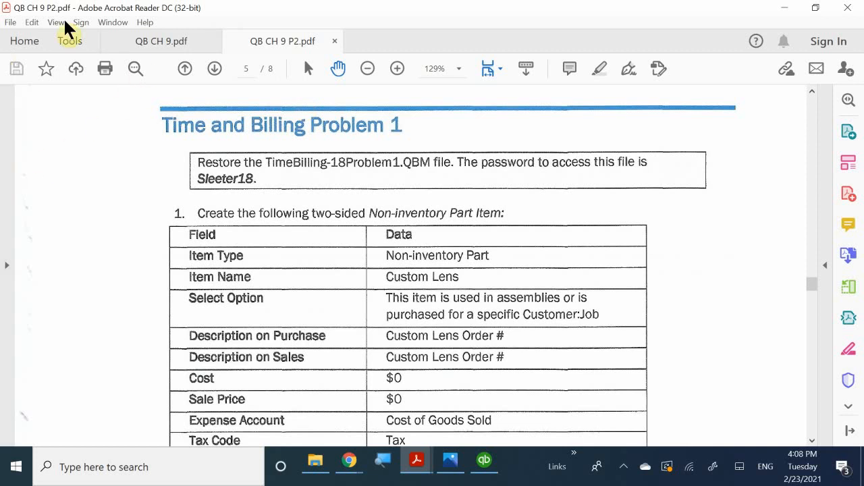
scroll(223, 351, down, 1)
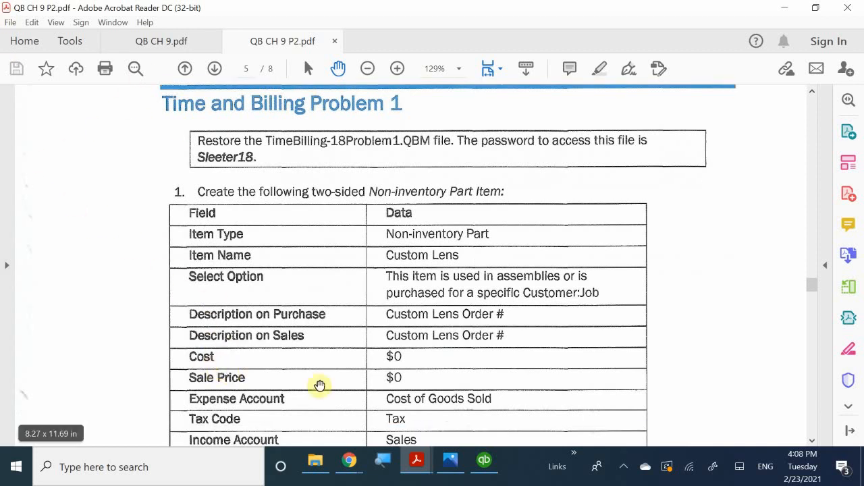
scroll(393, 385, down, 1)
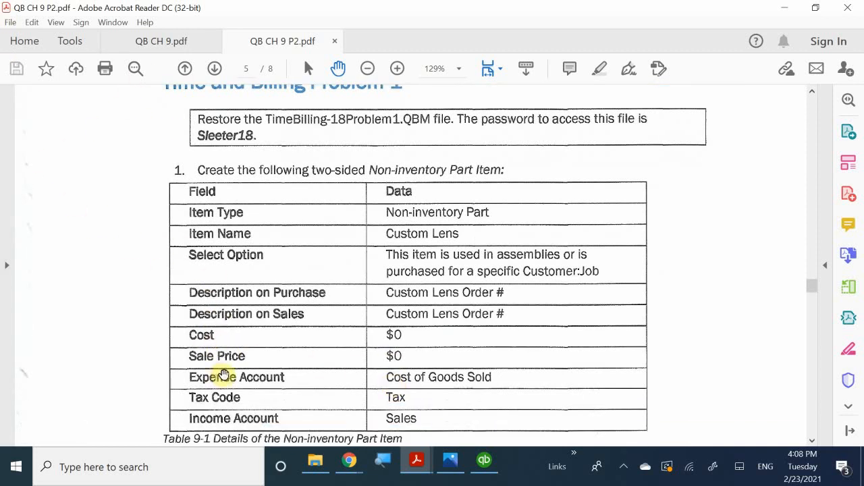
scroll(380, 384, down, 1)
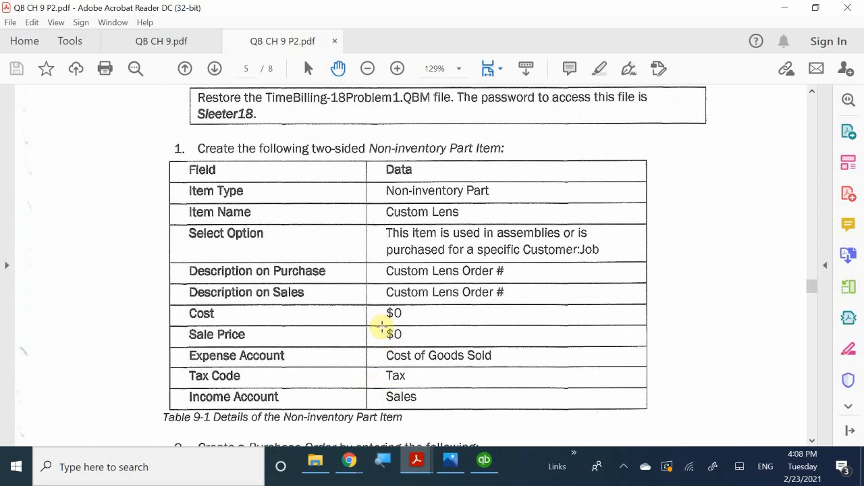
click(485, 463)
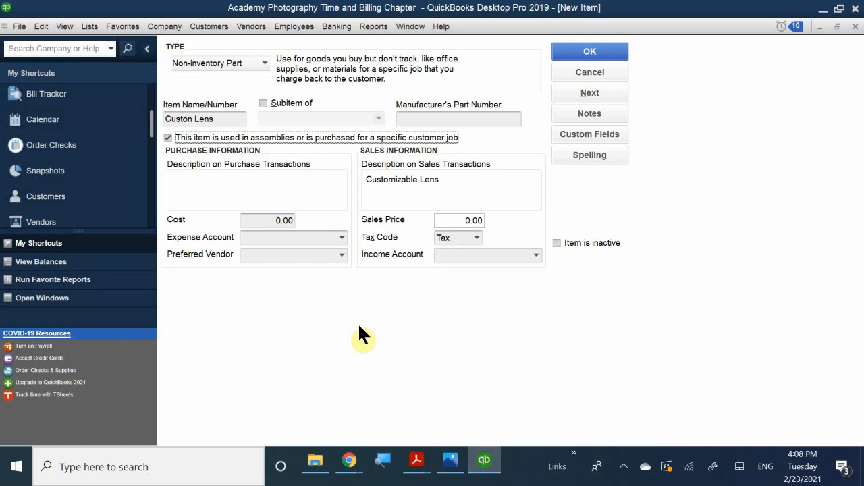
Set the expense account to 50000 Cost of Goods Sold and income account to 45000 Sales.
click(273, 241)
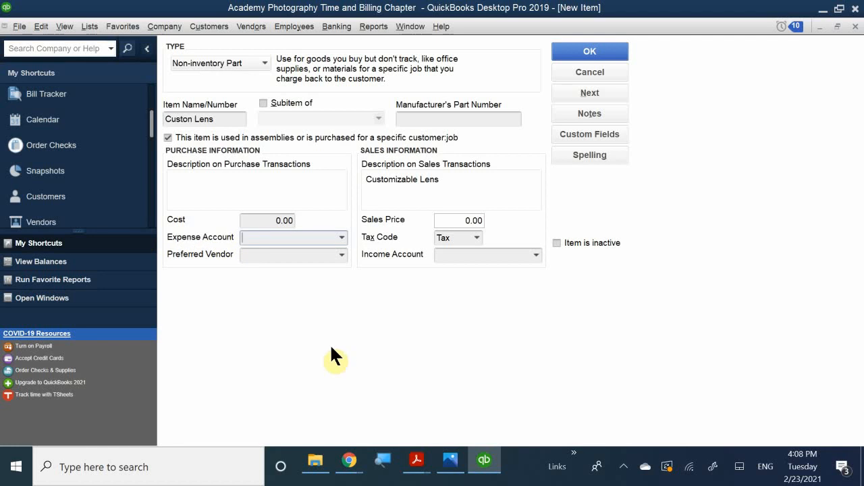
text(co)
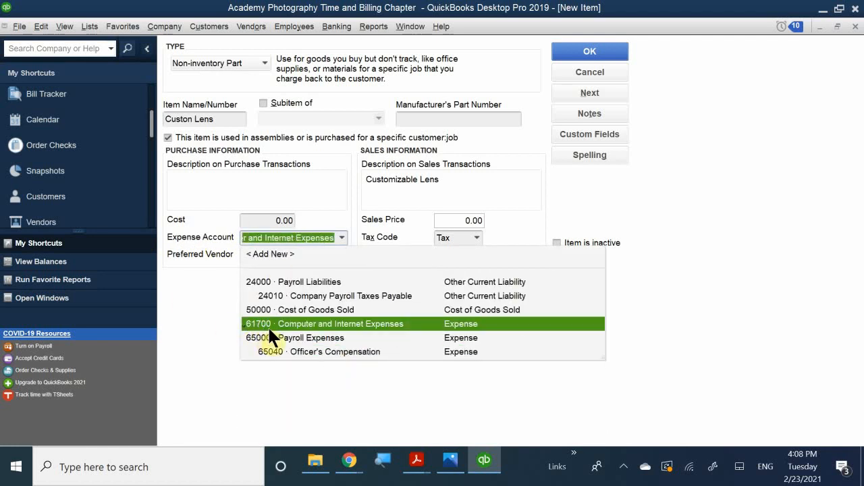
click(325, 307)
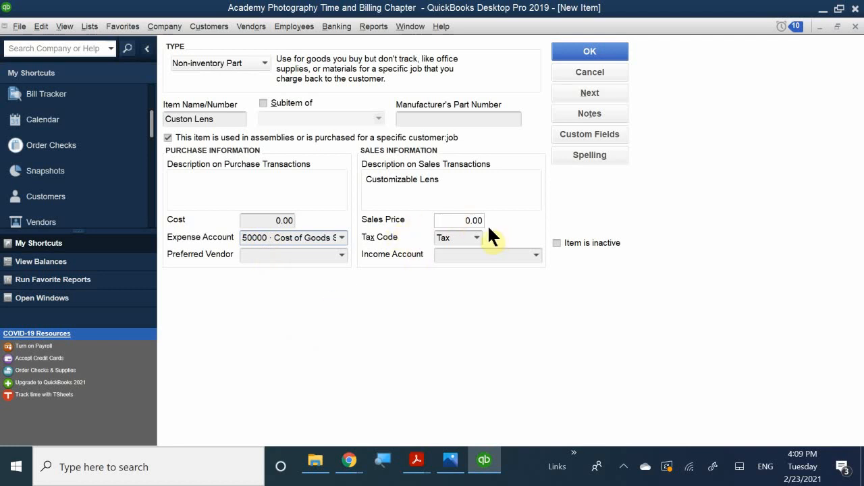
click(452, 253)
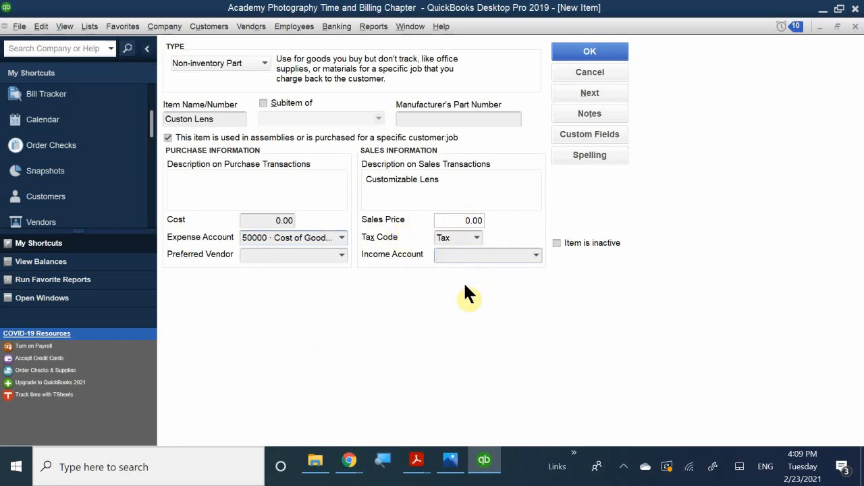
text(Sales)
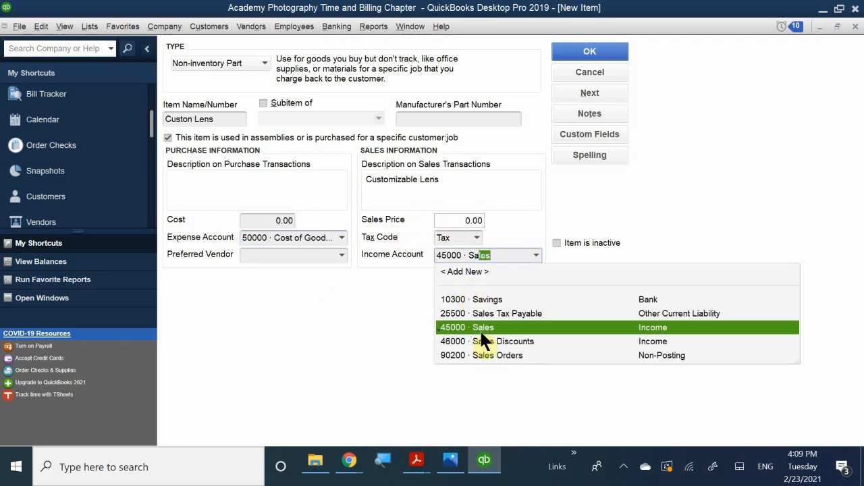
click(488, 327)
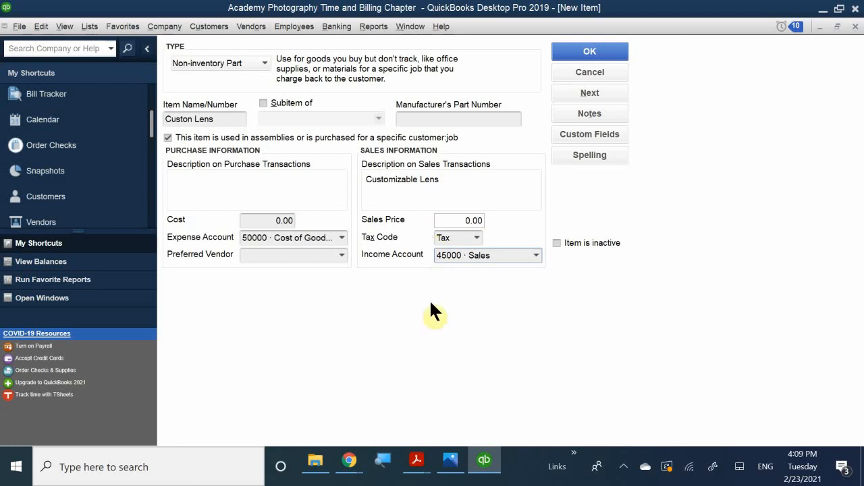
Bring the textbook PDF back and scroll down to verify the entries.
mouse_move(411, 455)
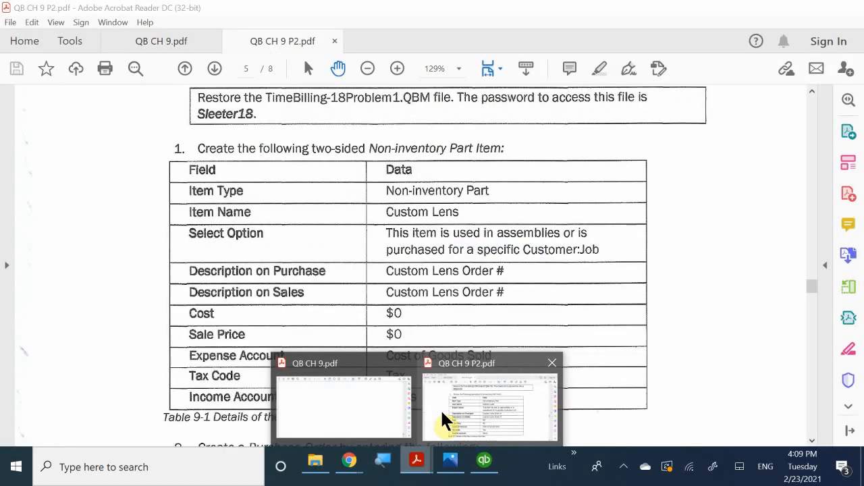
click(441, 420)
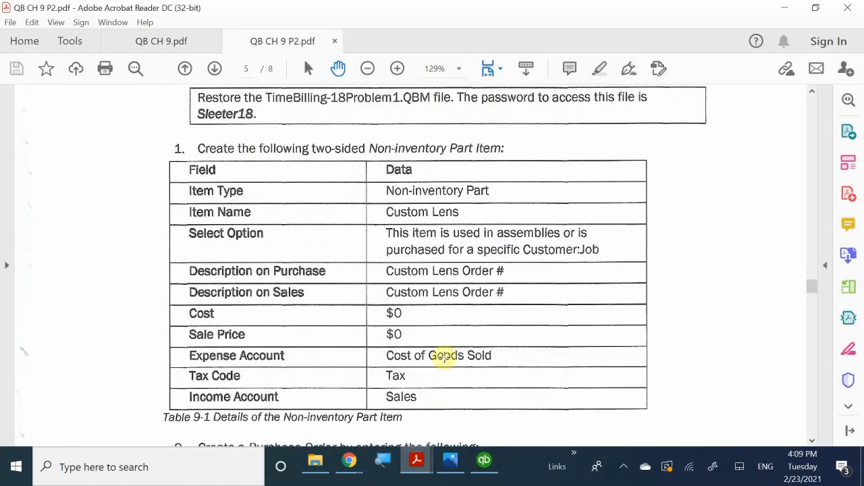
scroll(444, 358, down, 1)
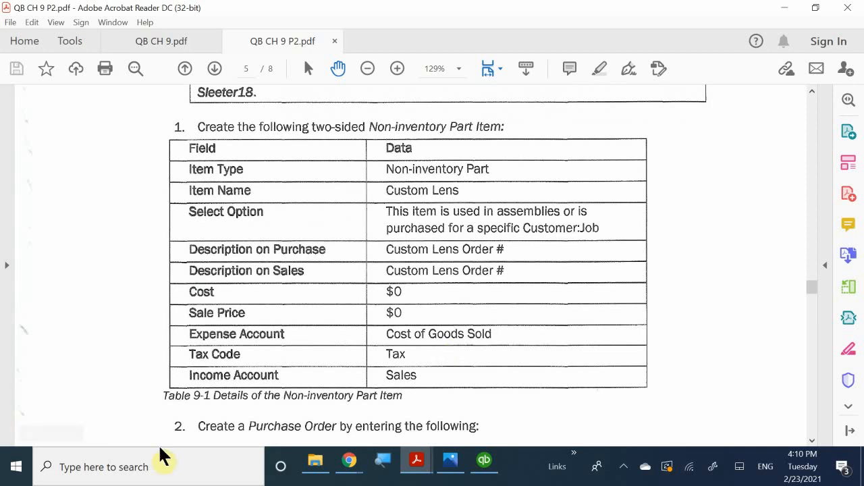
Check the Custon Lens item form against the PDF instructions, then save the item with OK.
click(482, 461)
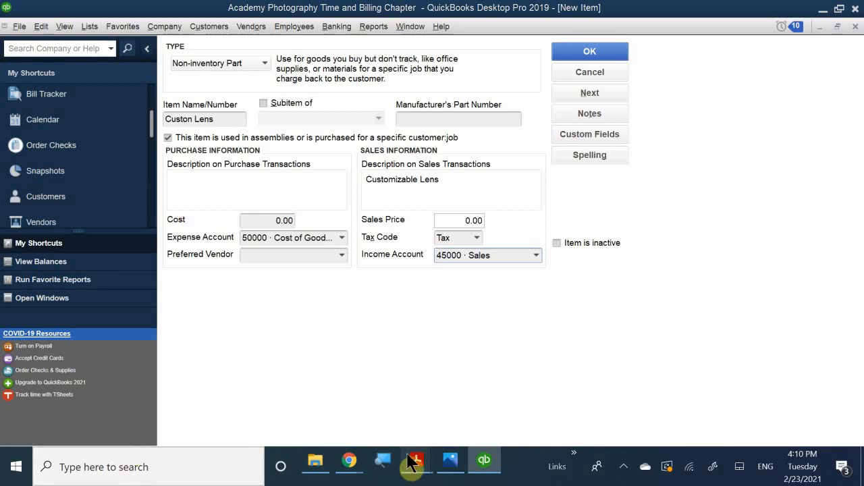
mouse_move(417, 460)
click(461, 422)
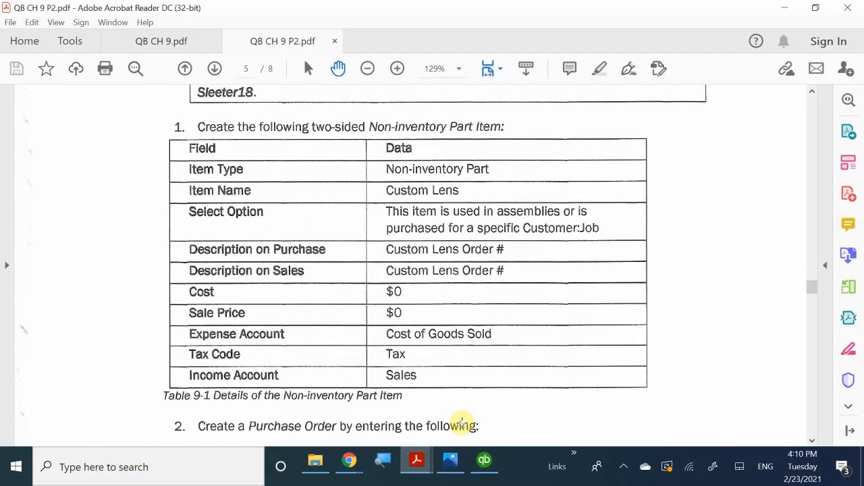
scroll(499, 325, up, 2)
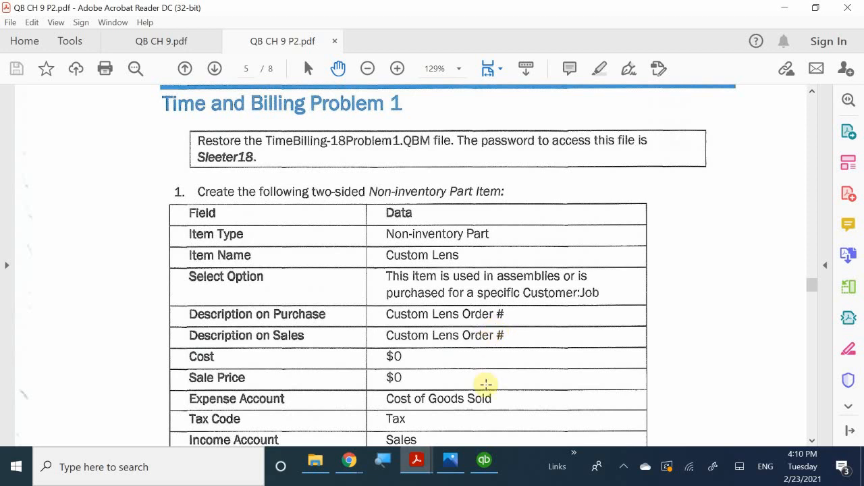
scroll(486, 385, down, 3)
scroll(487, 384, down, 2)
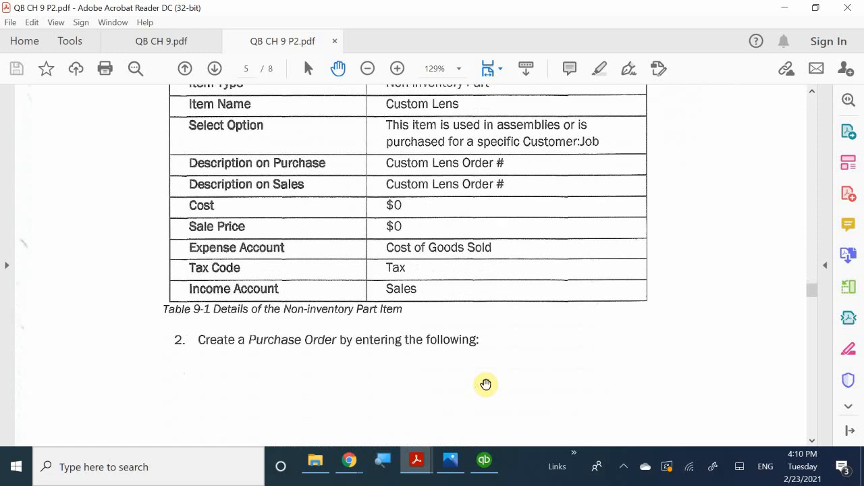
scroll(486, 384, down, 1)
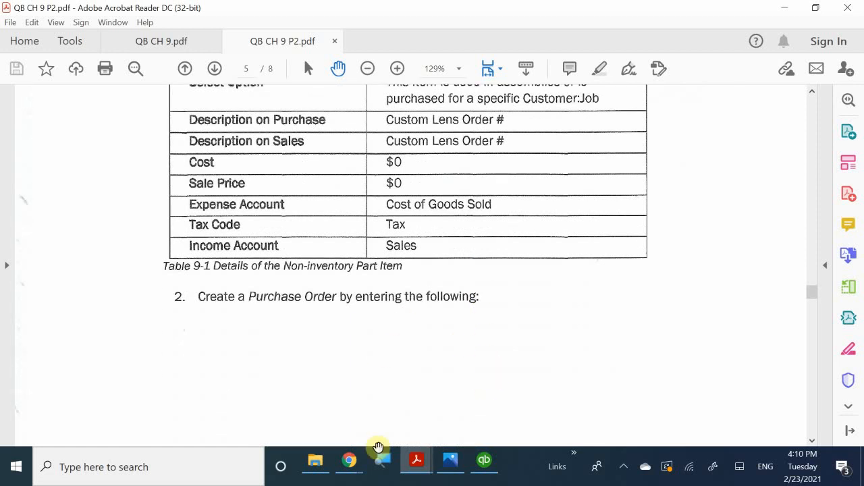
click(484, 461)
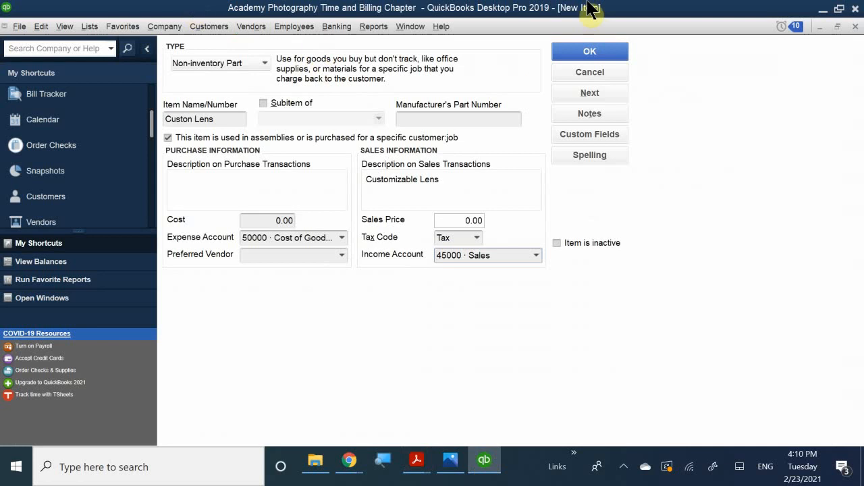
click(585, 49)
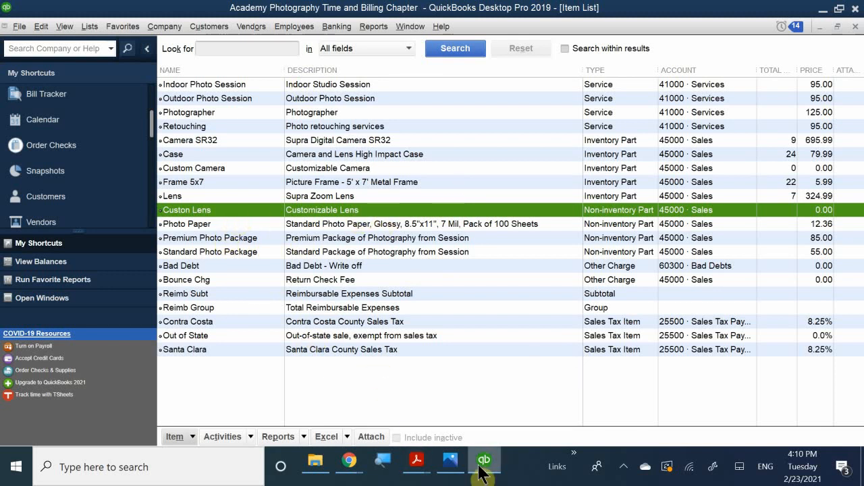
Look over the Item List showing Custon Lens, then close it.
mouse_move(480, 471)
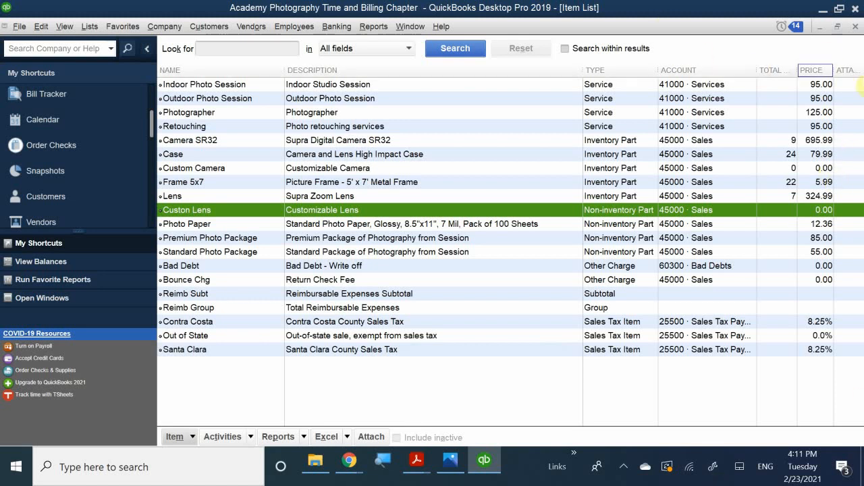
click(854, 26)
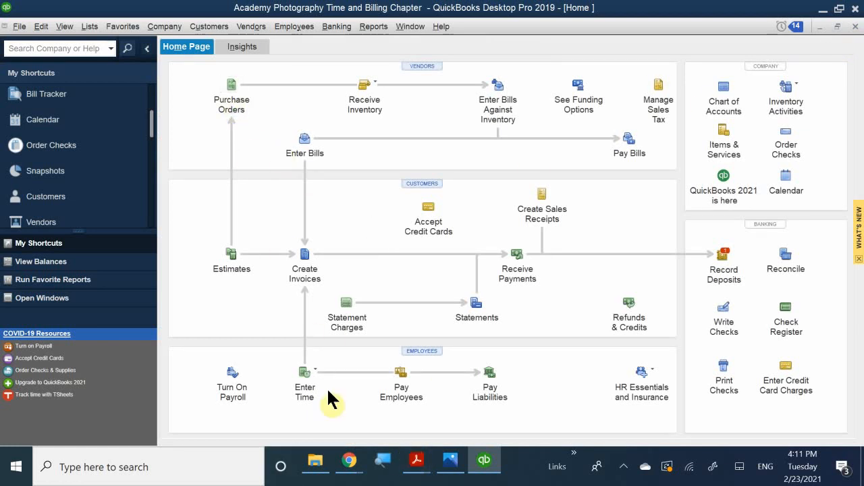
mouse_move(420, 466)
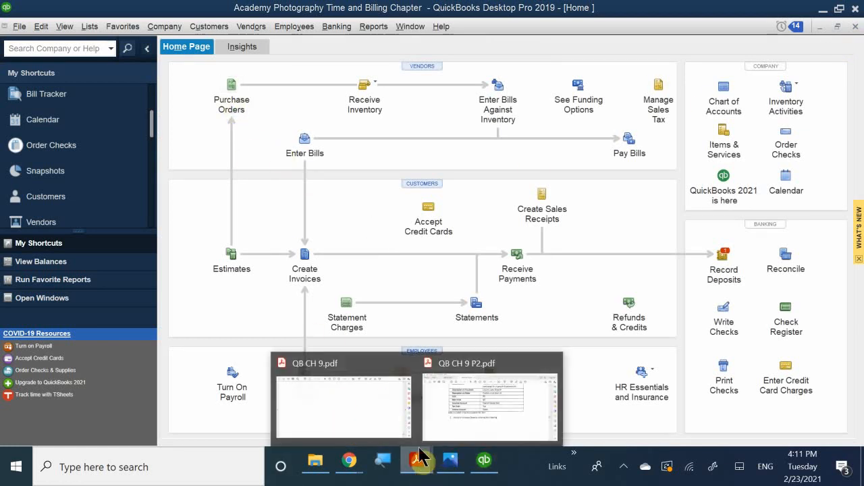
click(450, 399)
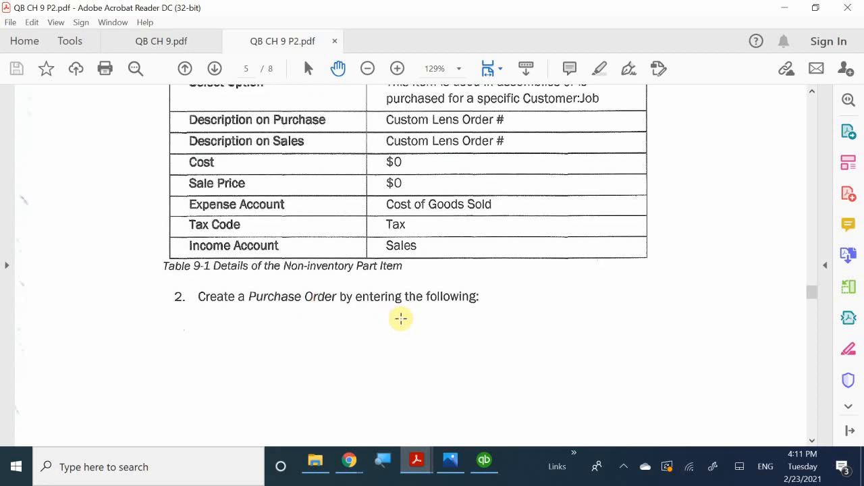
scroll(401, 319, down, 8)
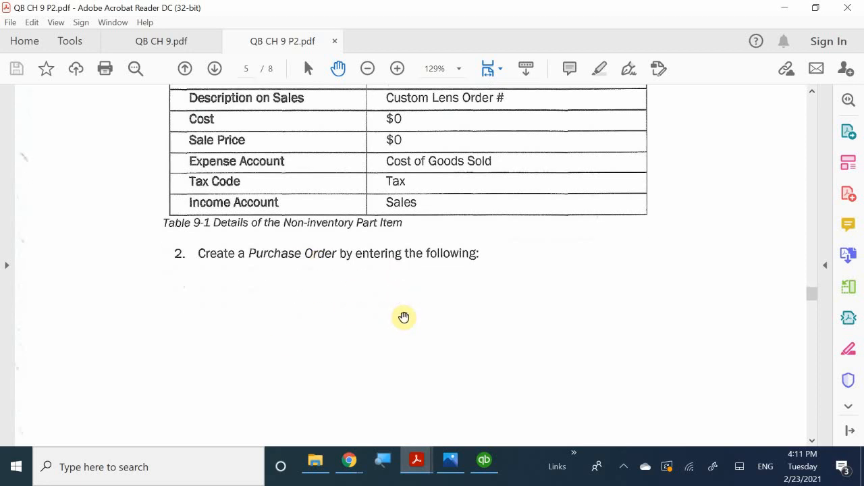
scroll(404, 317, down, 8)
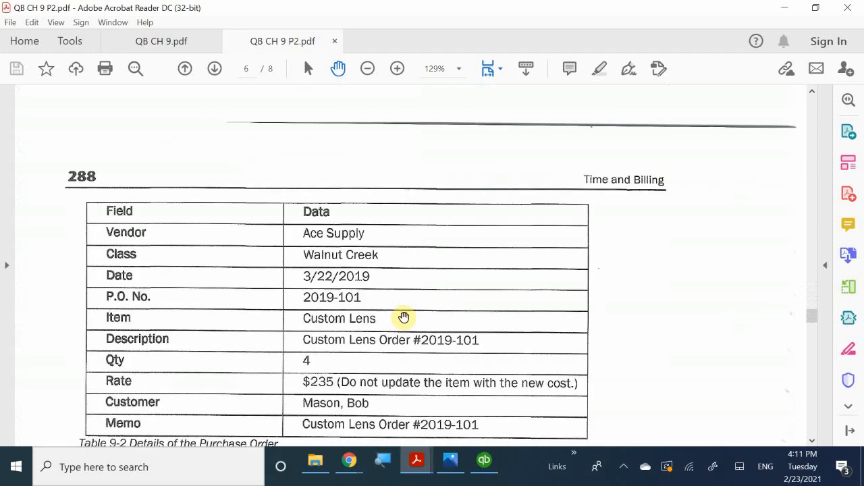
scroll(403, 318, down, 1)
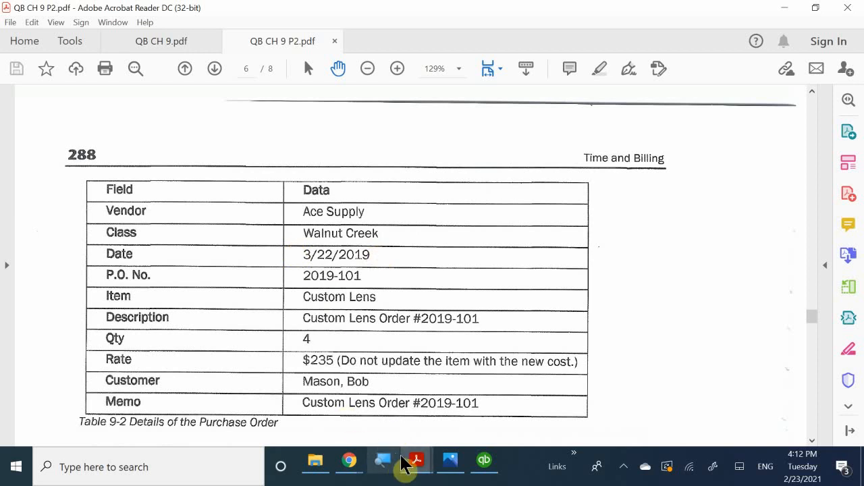
click(484, 462)
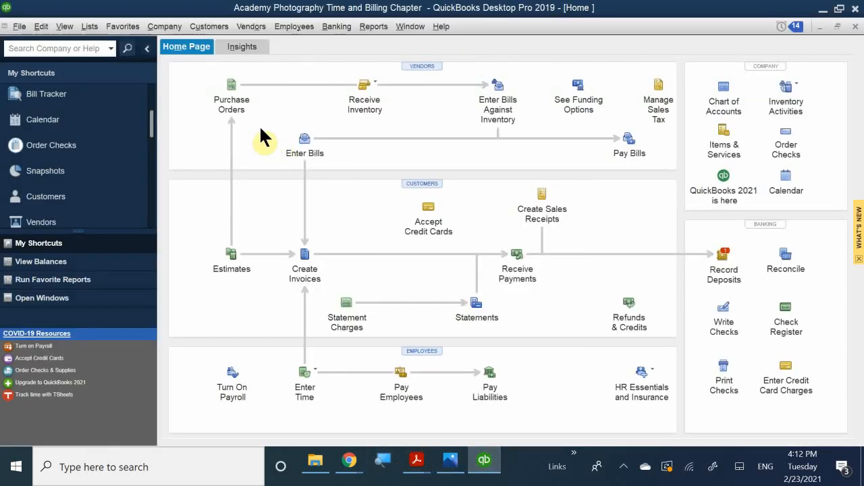
Start a new purchase order for vendor Ace Supply with class Walnut Creek.
click(240, 102)
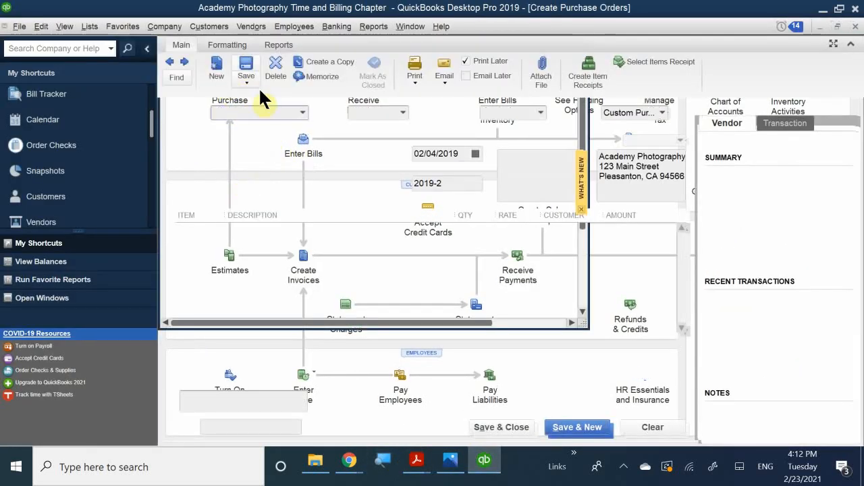
text(Ace Supply)
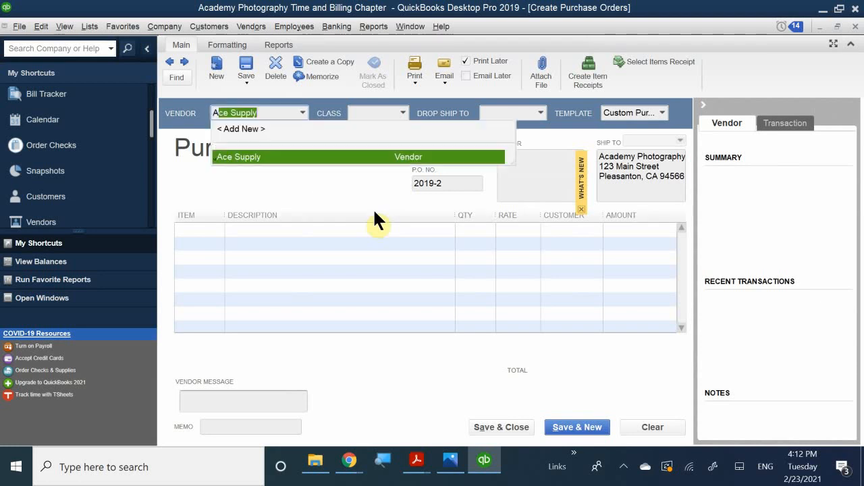
click(268, 157)
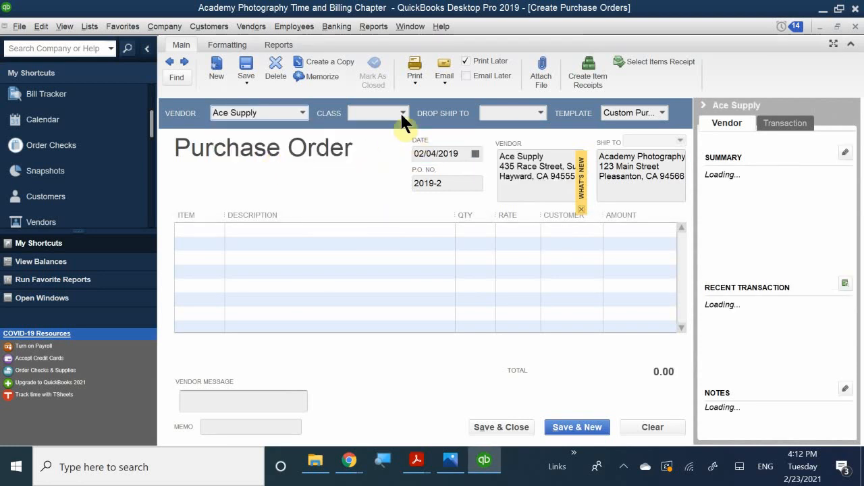
click(373, 112)
text(Walnut Creek)
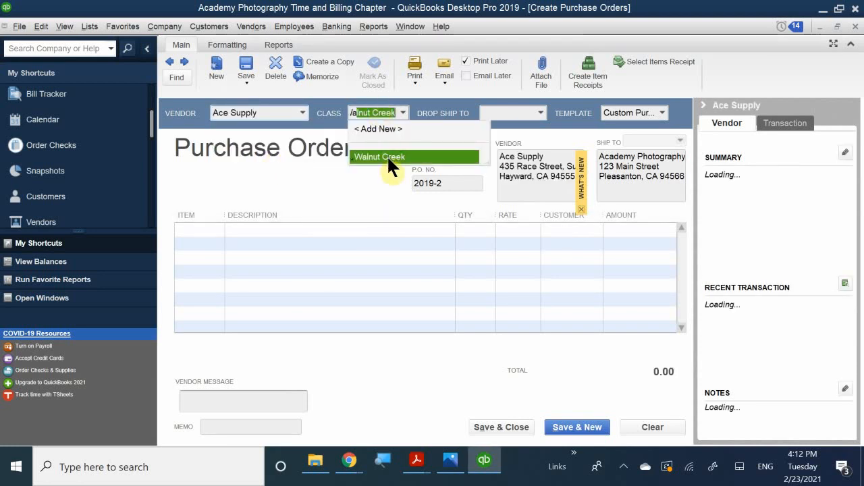
click(388, 159)
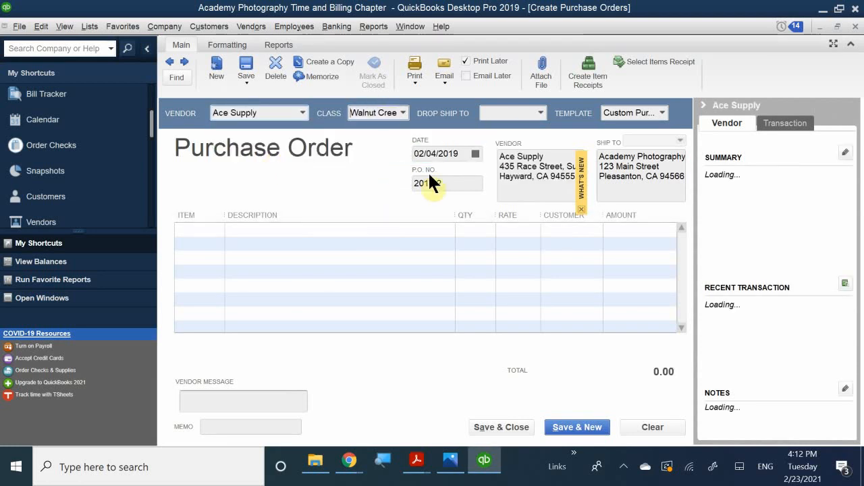
Set the purchase order date to March 22, 2019 using the calendar.
click(475, 154)
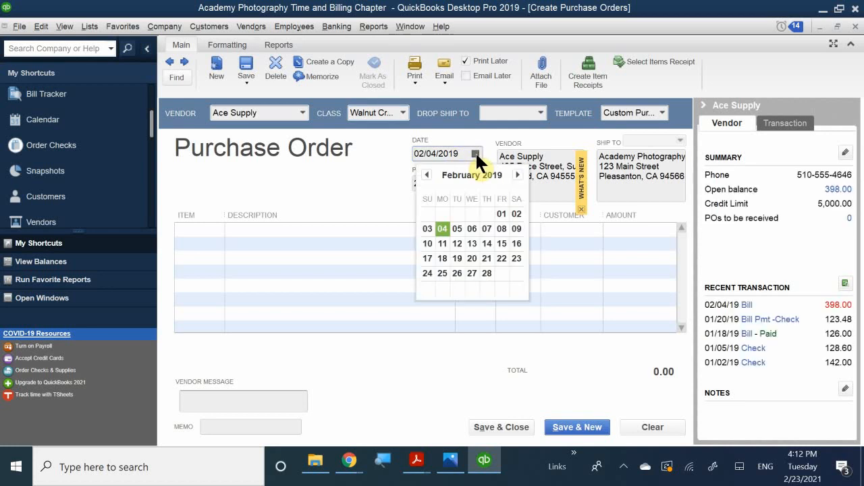
click(427, 175)
click(427, 175)
click(426, 175)
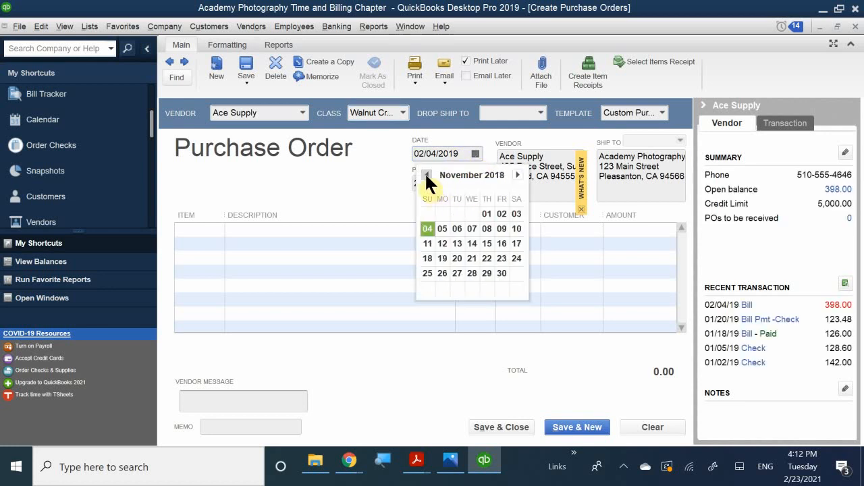
click(426, 175)
click(427, 175)
click(427, 175)
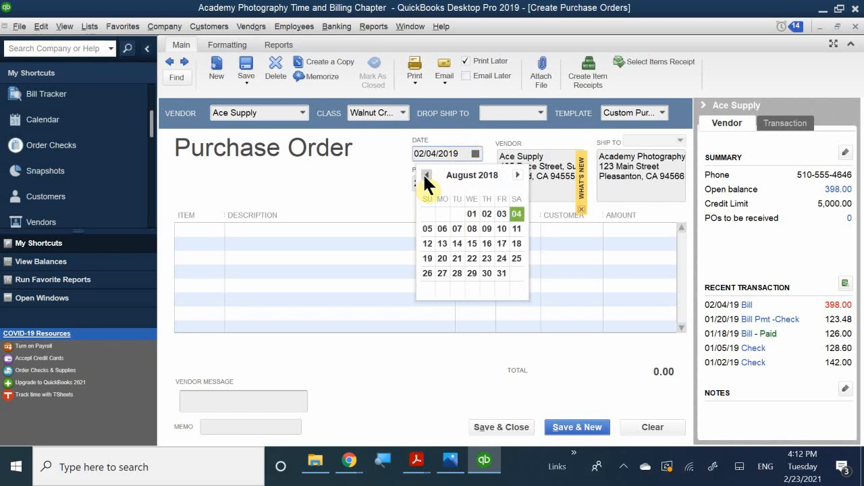
click(427, 174)
click(427, 175)
click(427, 175)
click(427, 175)
click(427, 175)
click(427, 175)
click(427, 175)
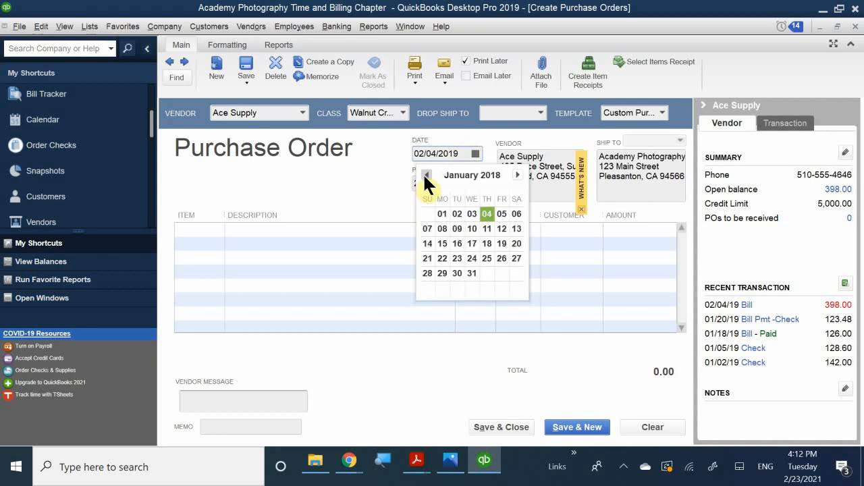
click(427, 175)
click(427, 175)
click(427, 175)
click(427, 175)
click(426, 175)
click(427, 175)
click(427, 175)
click(426, 174)
click(517, 174)
click(517, 175)
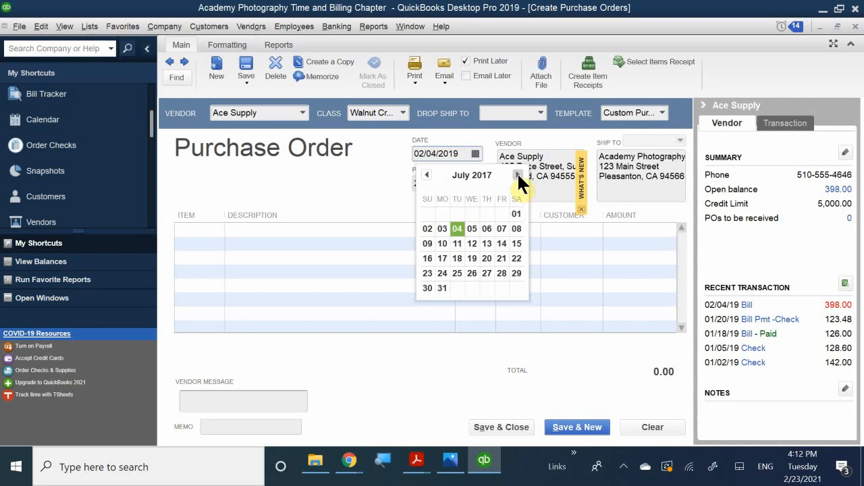
click(517, 175)
click(517, 175)
click(517, 175)
click(517, 175)
click(518, 175)
click(518, 175)
click(517, 175)
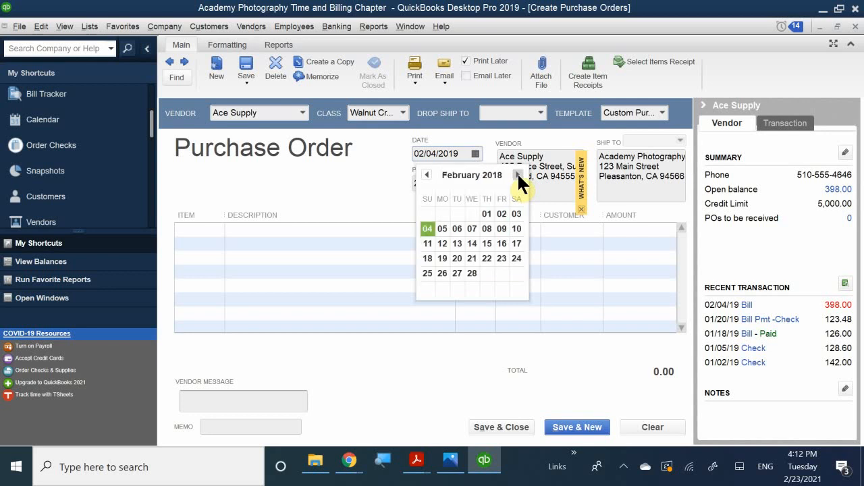
click(517, 175)
click(517, 175)
click(517, 175)
click(518, 175)
click(518, 174)
click(517, 175)
click(517, 175)
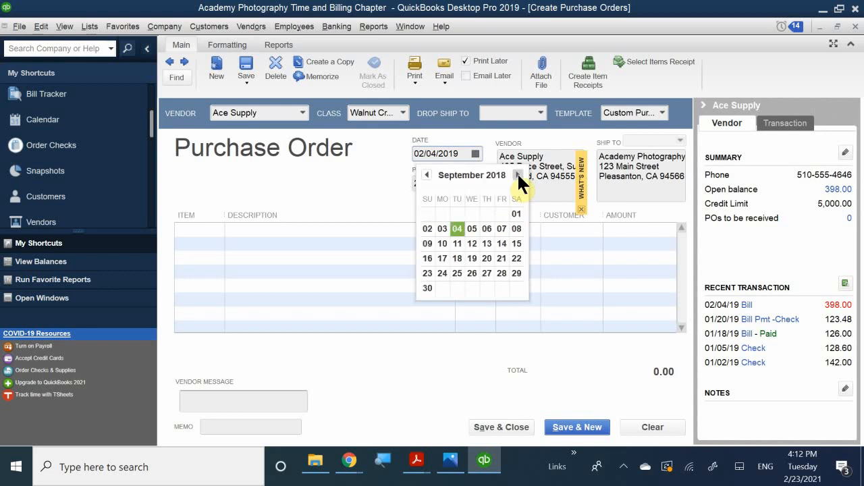
click(517, 175)
click(517, 175)
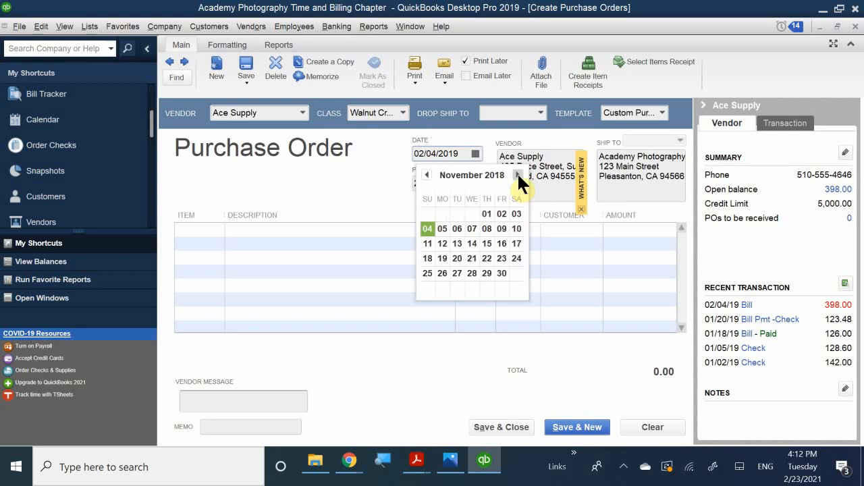
click(518, 175)
click(517, 175)
click(517, 174)
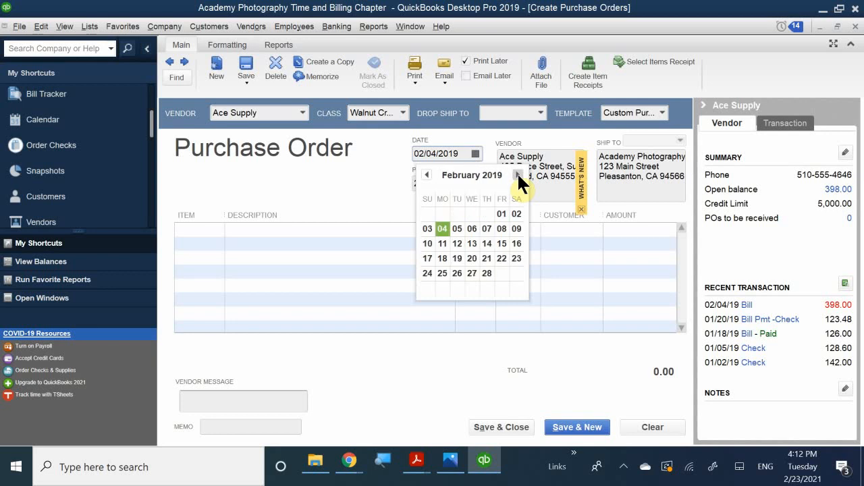
click(517, 175)
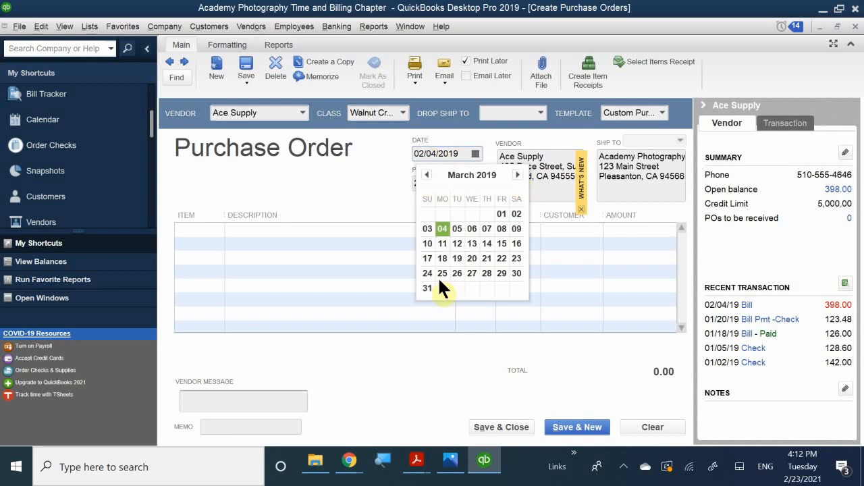
click(501, 258)
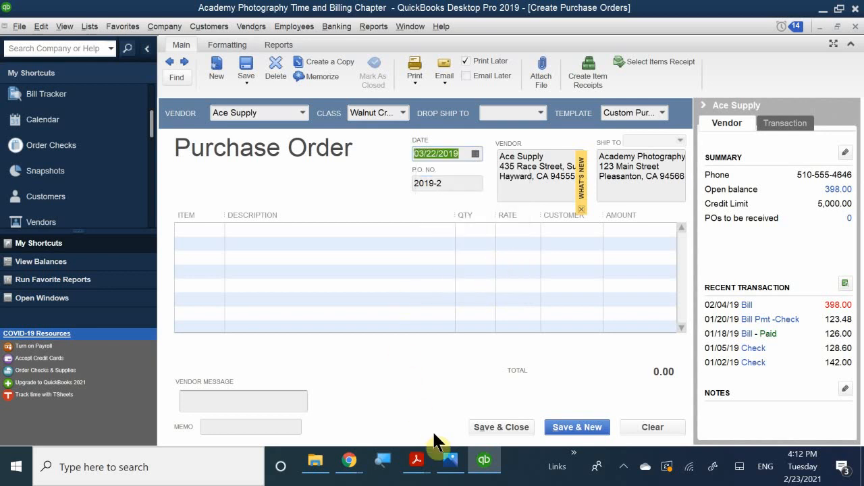
Check the exercise PDF for order details and enter P.O. number 2019-101.
mouse_move(416, 458)
click(454, 400)
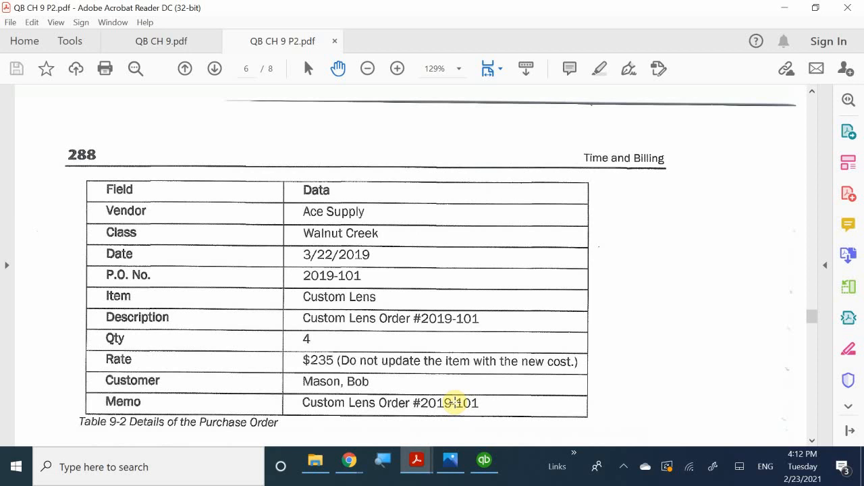
click(417, 462)
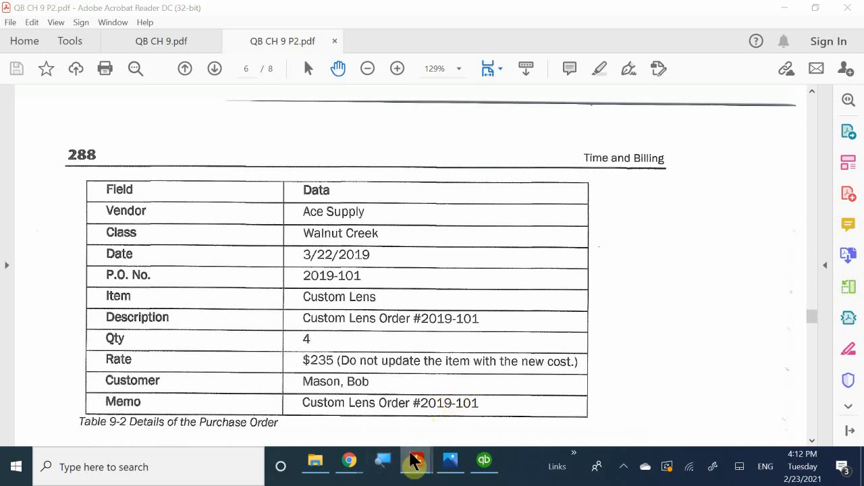
click(483, 459)
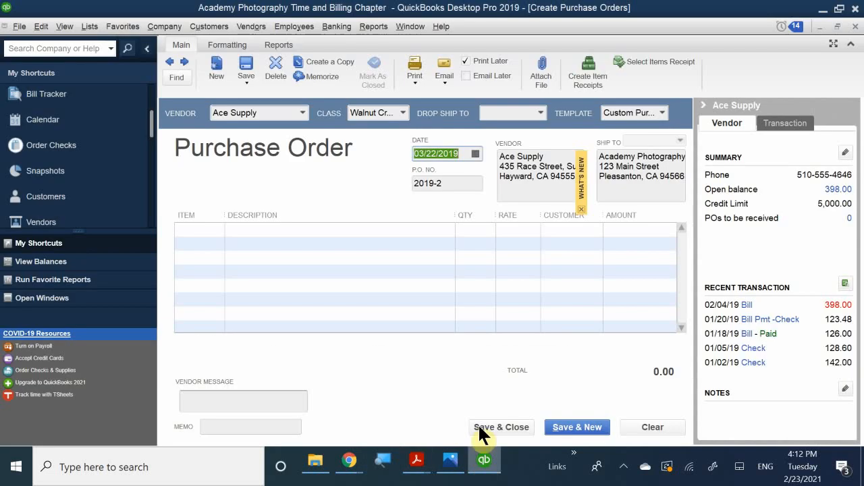
click(453, 184)
text(20)
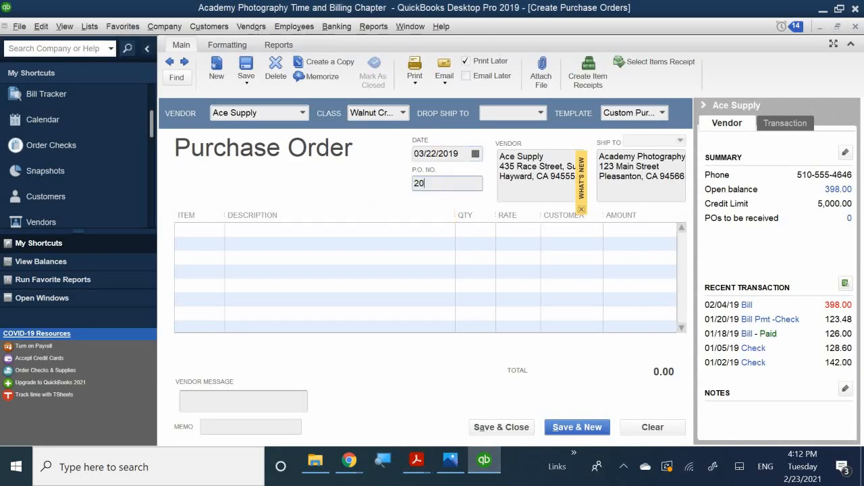
text(16)
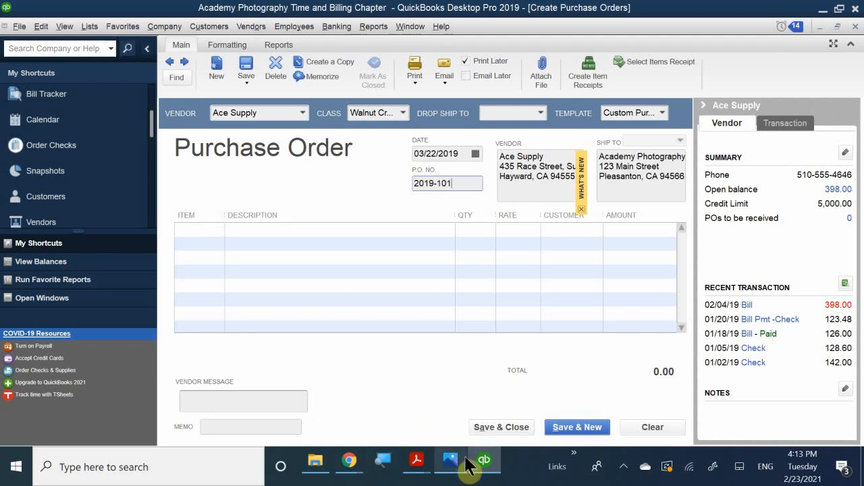
mouse_move(423, 464)
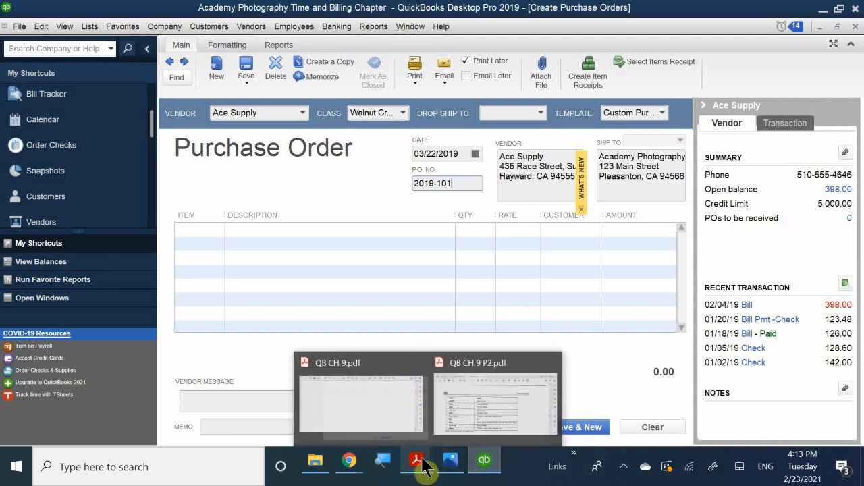
click(452, 415)
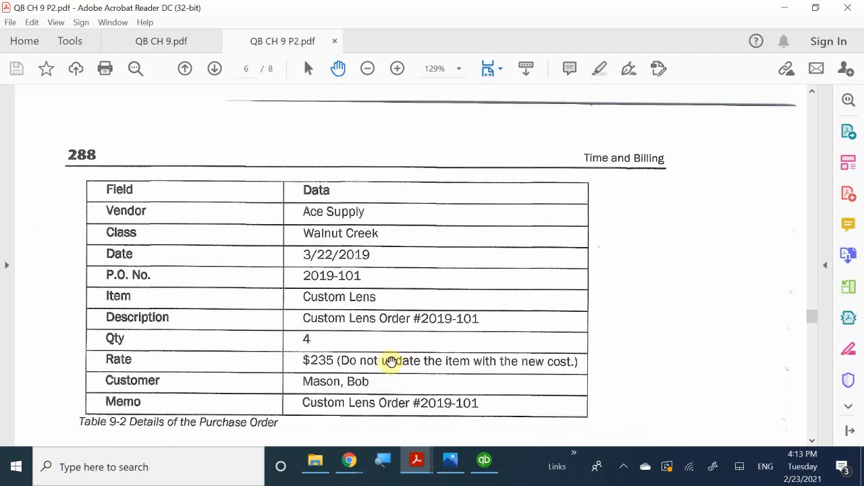
Return to the QuickBooks purchase order after reading Table 9-2.
click(484, 462)
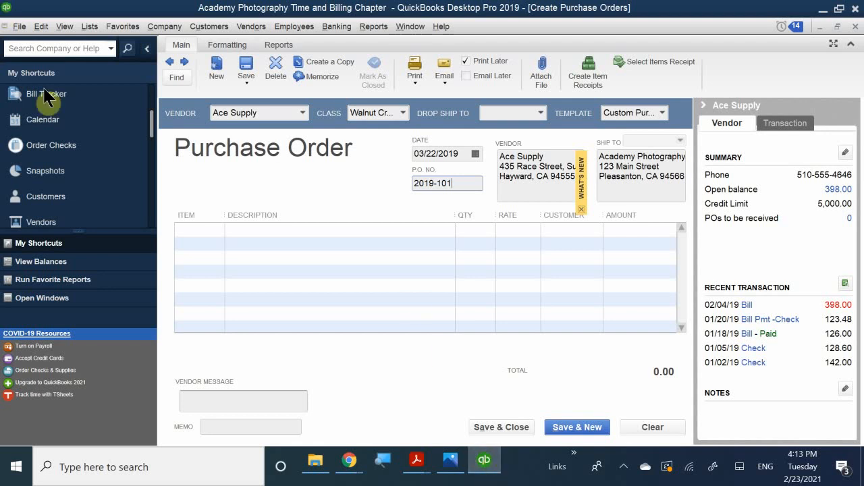
Put Custon Lens on the first order line with description 'Custom Lens Order #'.
click(205, 230)
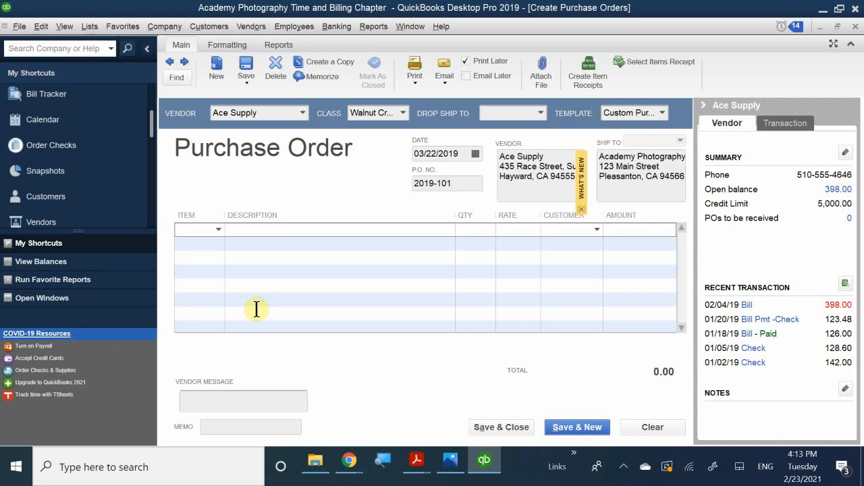
text(c)
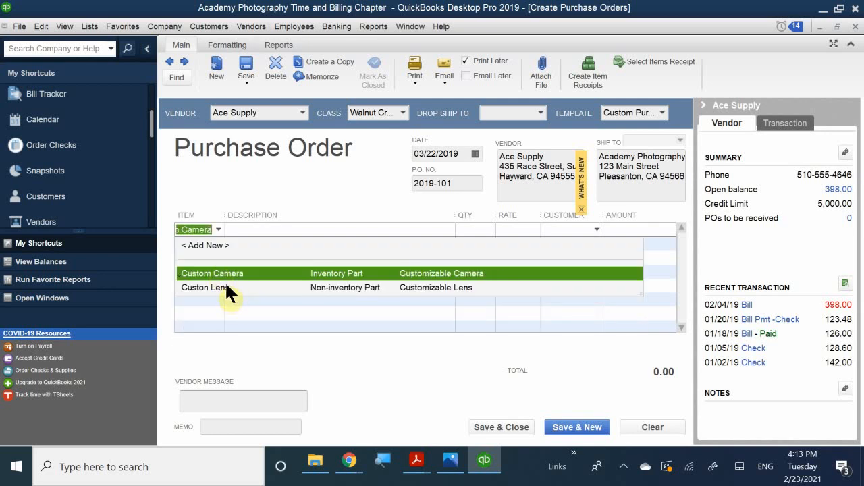
click(226, 285)
click(266, 230)
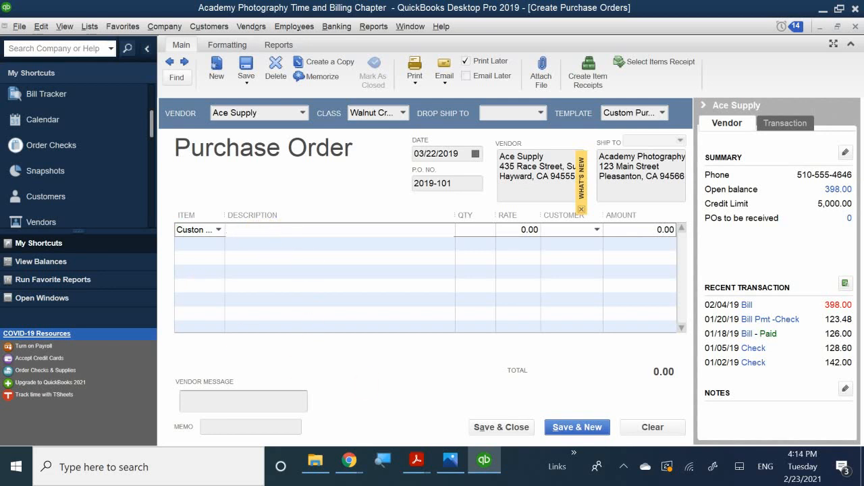
text(Cys)
drag(221, 214, 255, 216)
text(C)
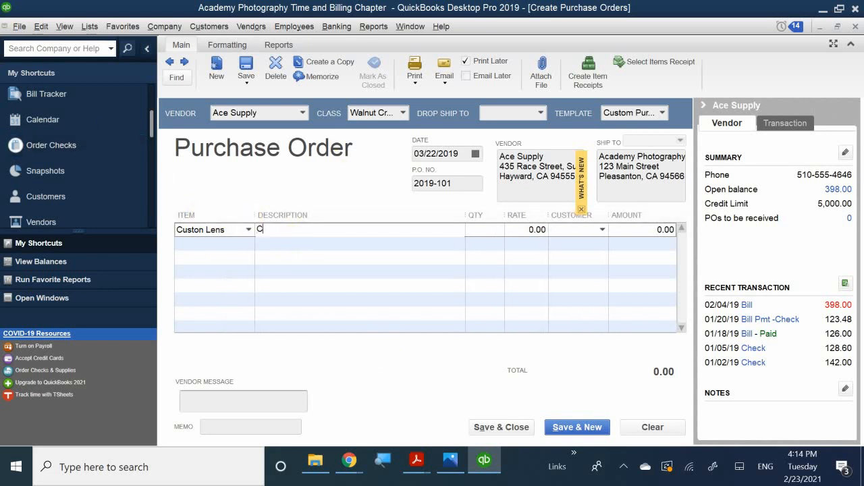
text(ustom)
key(BackSpace)
text($)
Enter quantity 4 at rate 235 so the line totals 940.00.
click(479, 229)
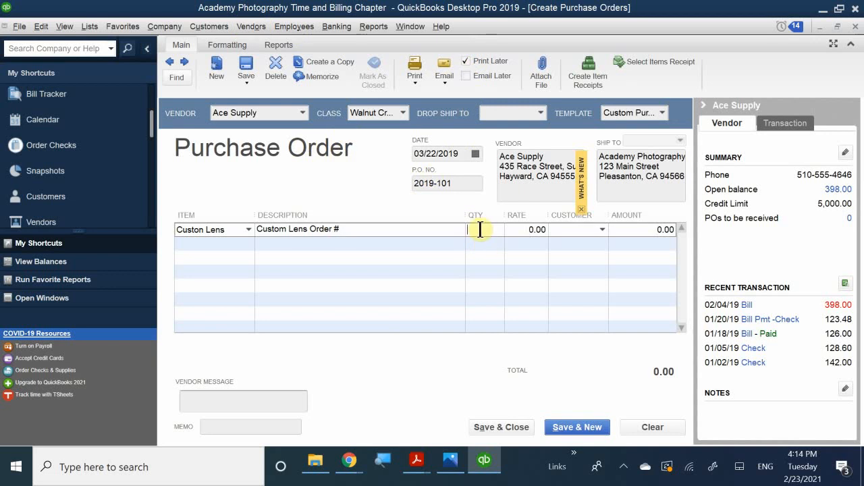
text(4)
key(Tab)
text(235)
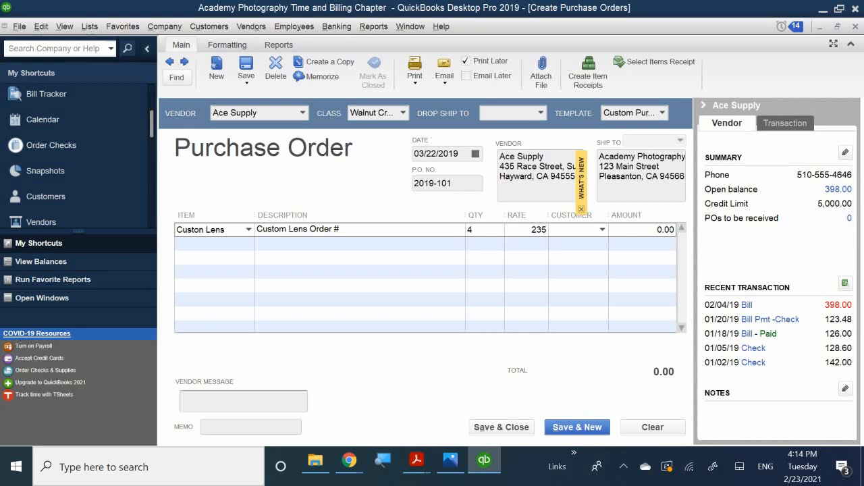
click(536, 265)
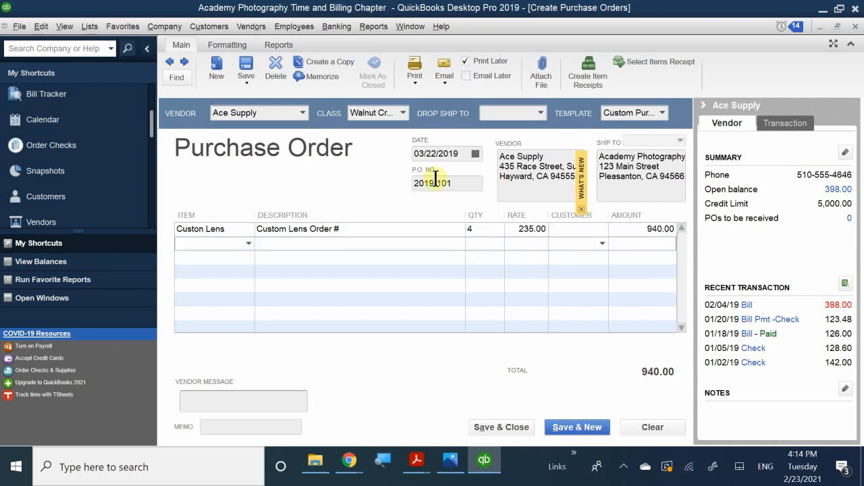
drag(465, 211, 373, 210)
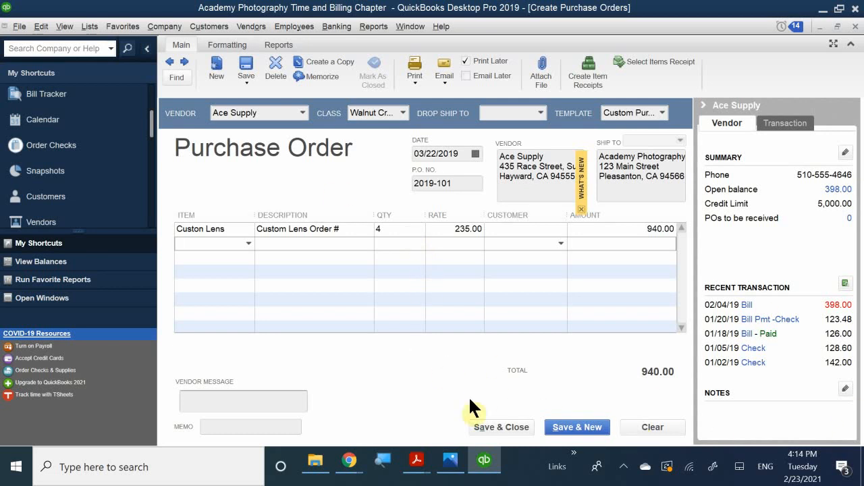
Read the PDF's steps 3 and 4 on the bill and sales receipt, then return to QuickBooks.
mouse_move(425, 461)
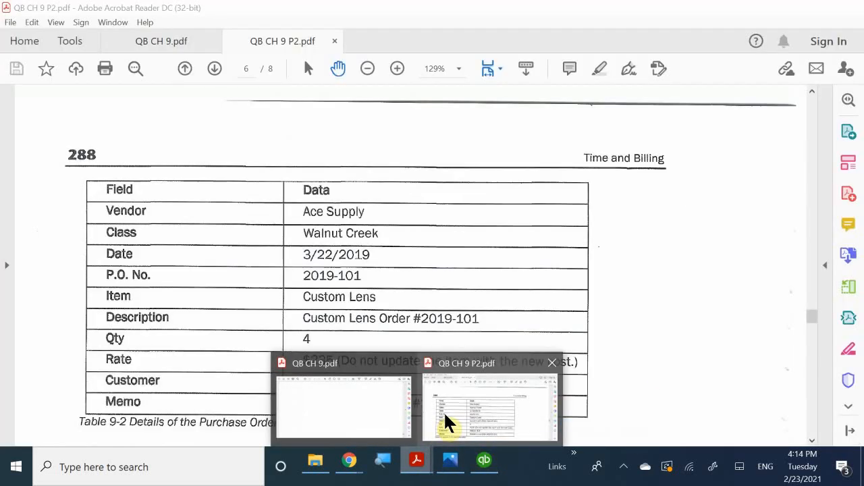
click(443, 412)
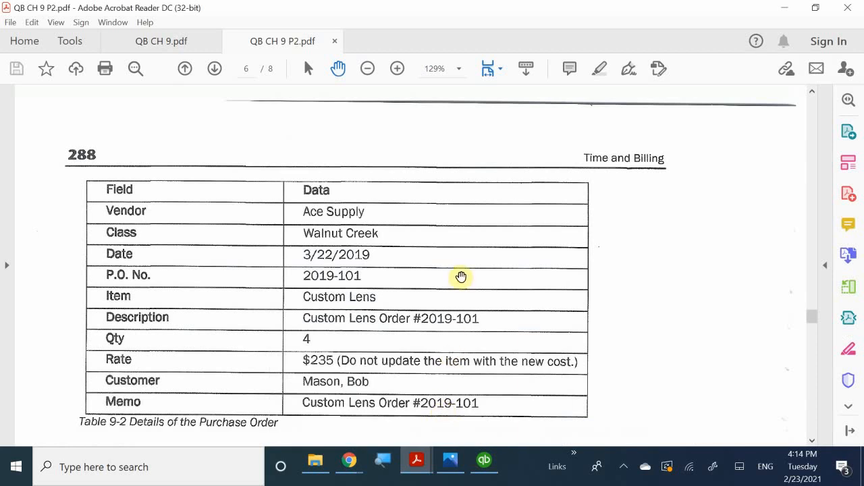
scroll(461, 276, down, 1)
scroll(461, 276, down, 4)
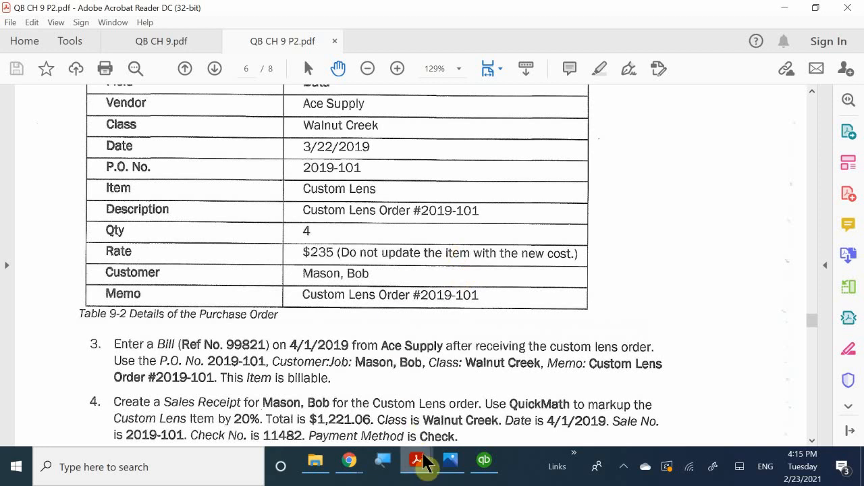
mouse_move(420, 466)
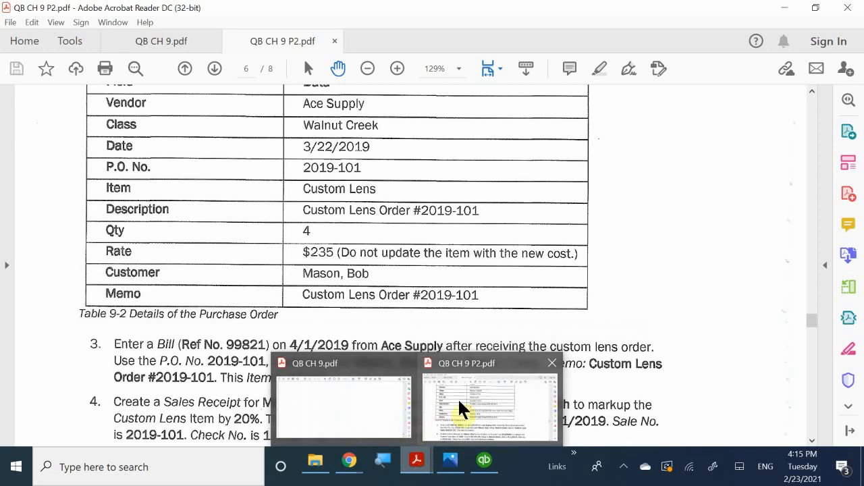
mouse_move(405, 389)
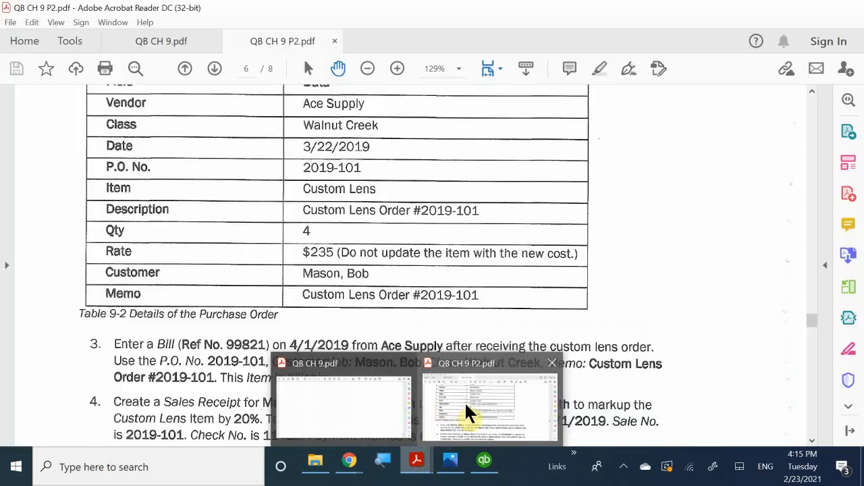
click(464, 403)
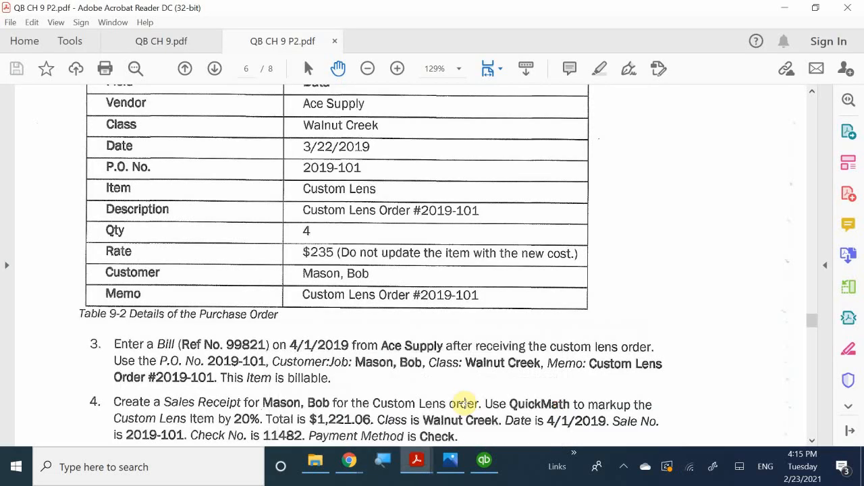
click(484, 462)
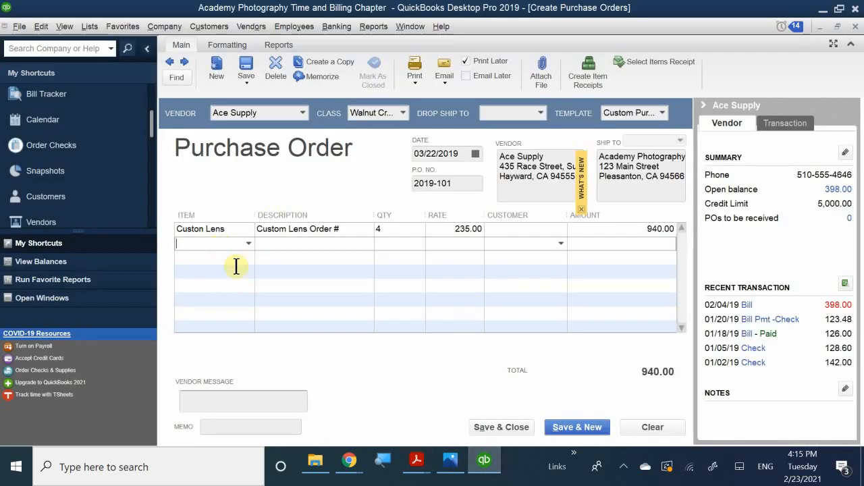
click(515, 231)
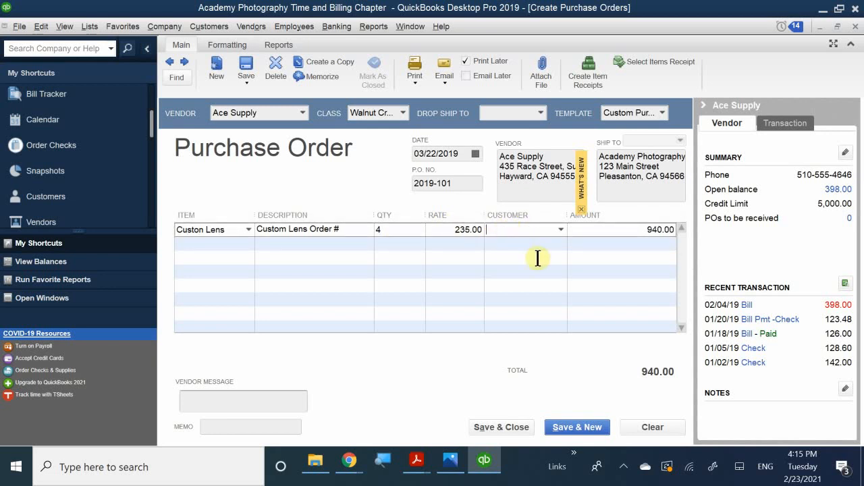
text(Berry, Ron)
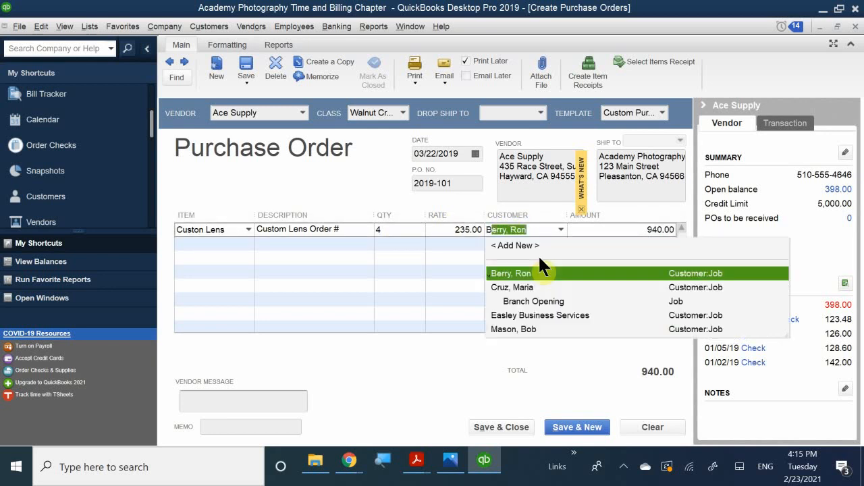
click(520, 328)
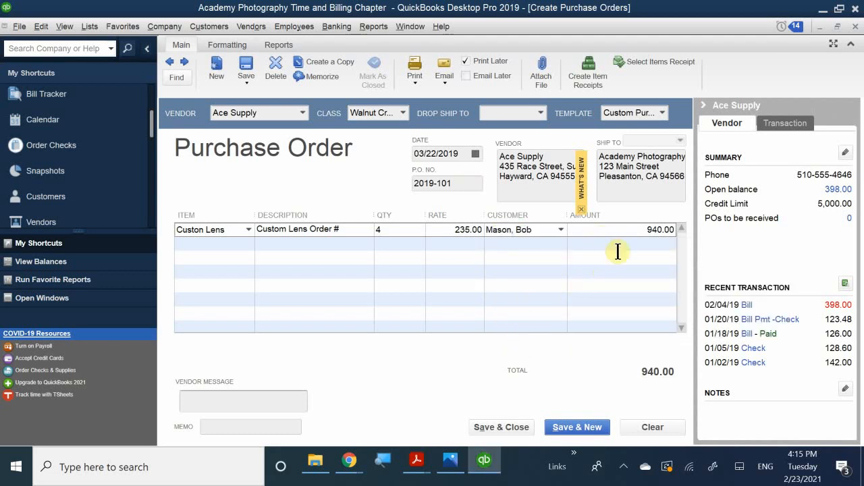
click(639, 280)
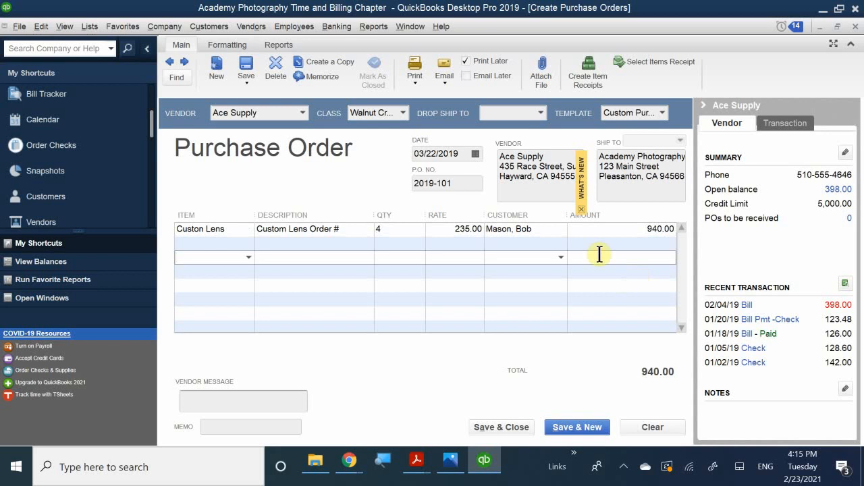
click(236, 401)
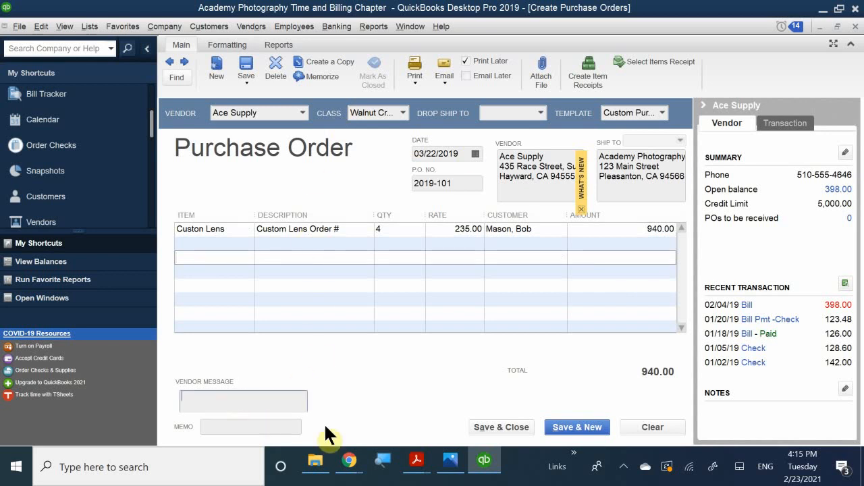
Enter memo 'Custom Len Order #2019-101' and save and close the purchase order.
click(225, 425)
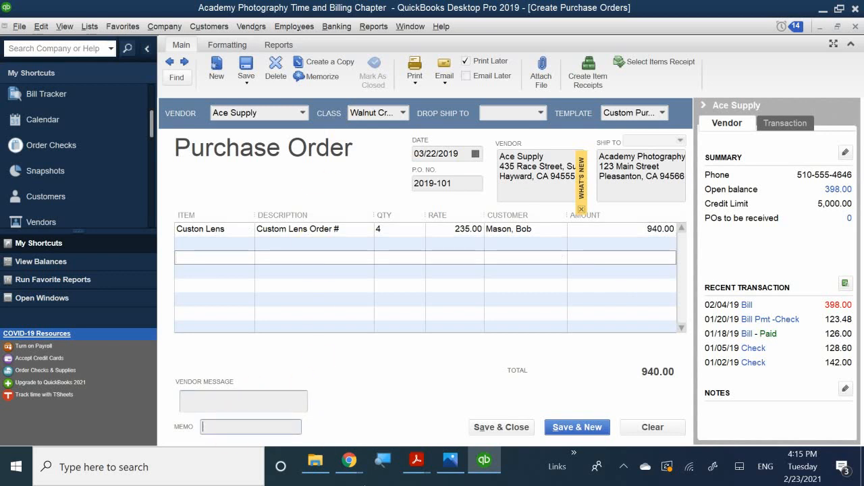
text(Custom )
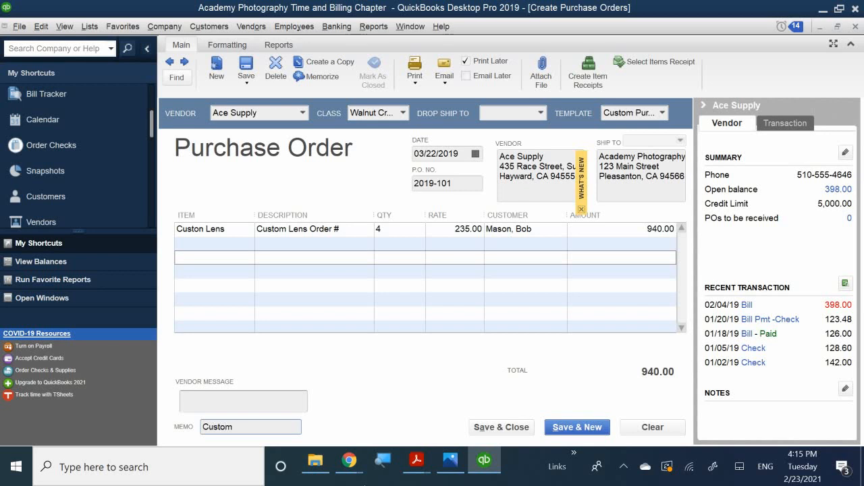
text(Ke)
key(BackSpace)
key(BackSpace)
text(Len Order $)
key(BackSpace)
text(#)
text(PO)
key(BackSpace)
key(BackSpace)
text(2019-1)
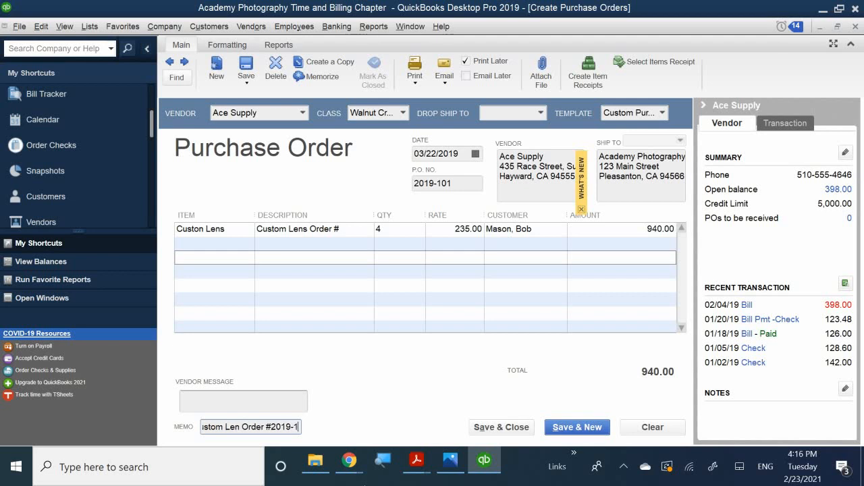
text(01)
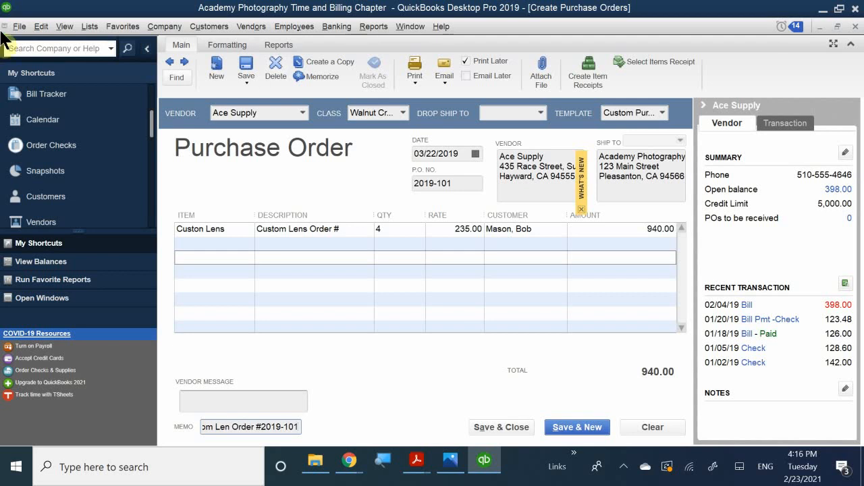
click(507, 425)
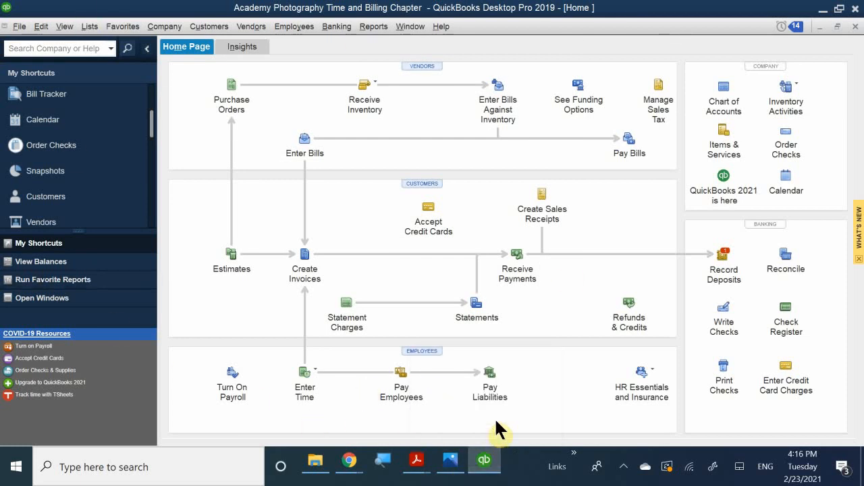
mouse_move(437, 459)
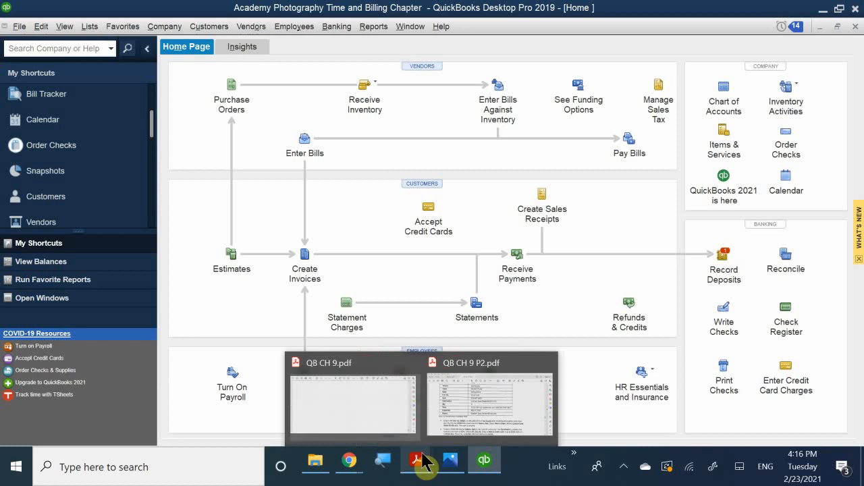
click(464, 425)
Scroll to the bill and sales receipt steps in the PDF, then switch back to QuickBooks.
scroll(435, 329, down, 1)
scroll(436, 329, down, 1)
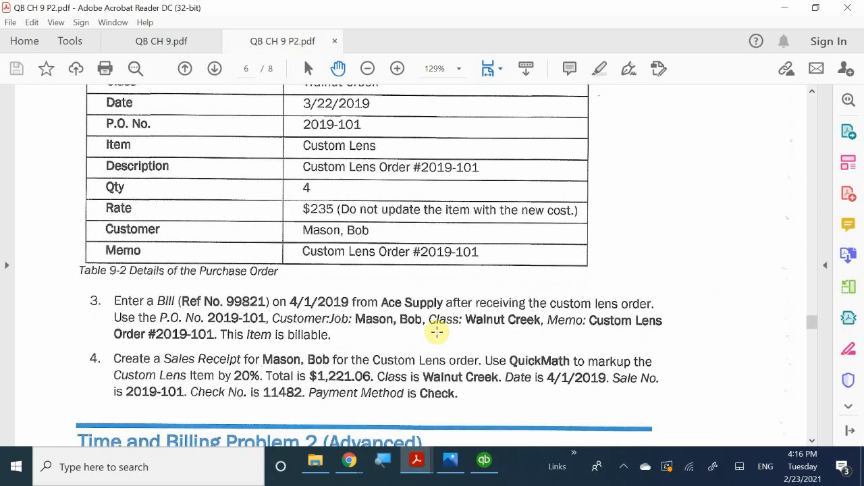
click(485, 465)
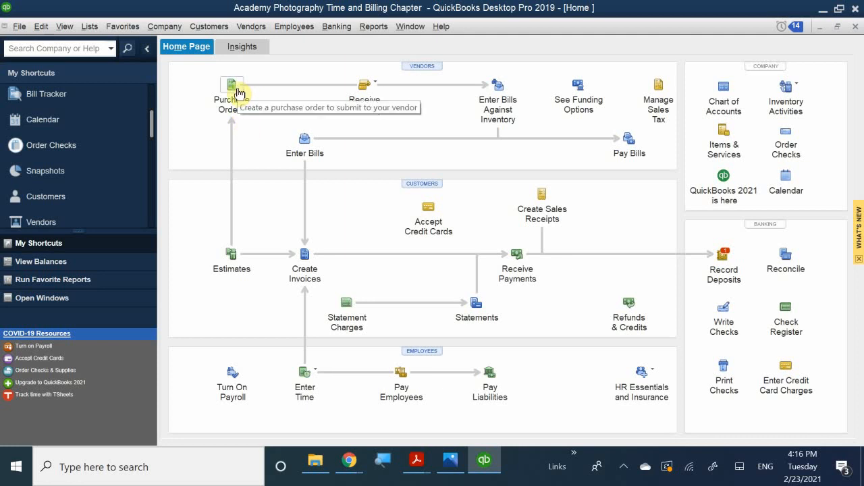
Open the Receive Inventory options on the Home page.
click(378, 86)
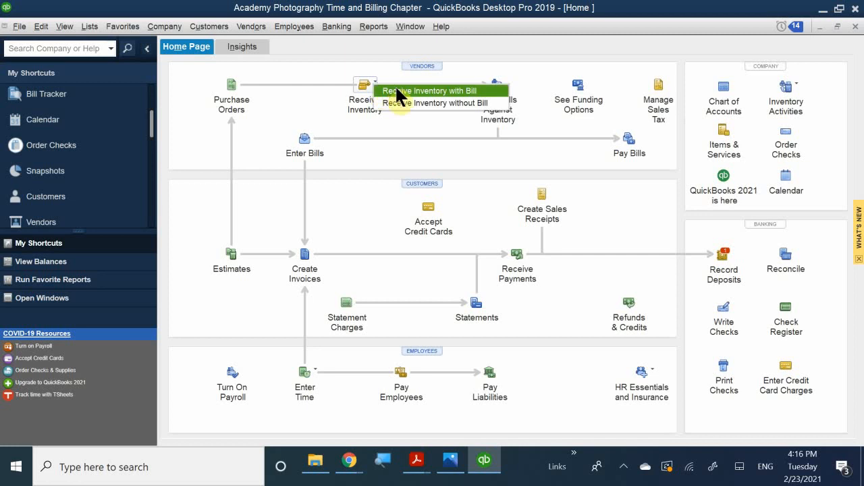
Receive inventory with a bill from Ace Supply, filled from PO 2019-101.
click(398, 90)
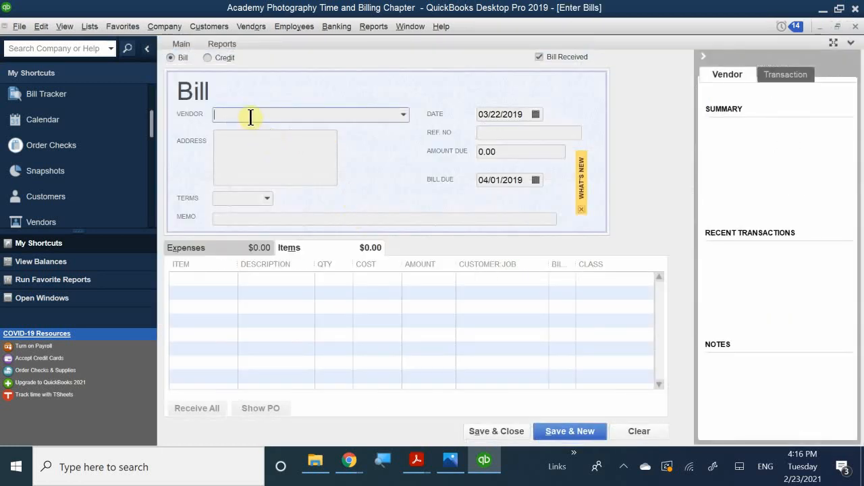
text(Ace Supply)
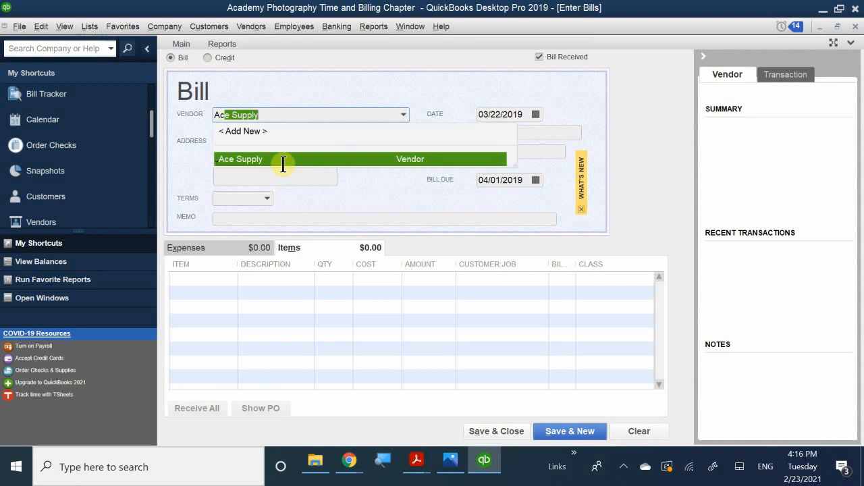
click(283, 160)
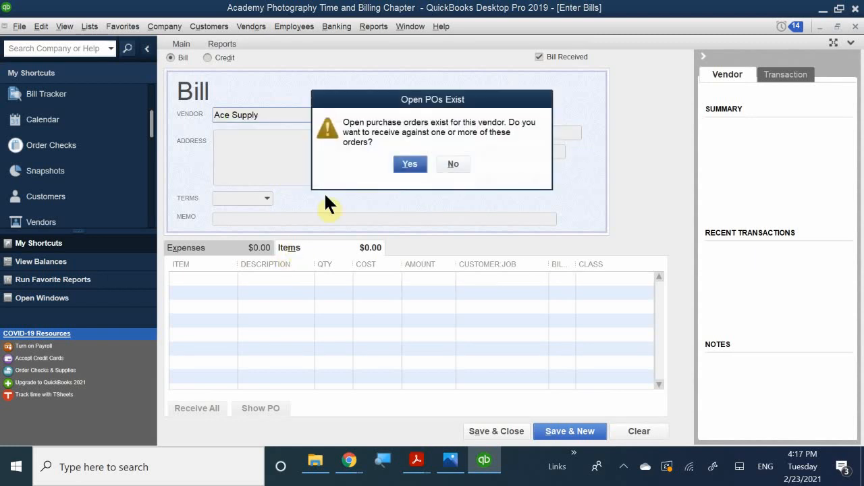
click(411, 165)
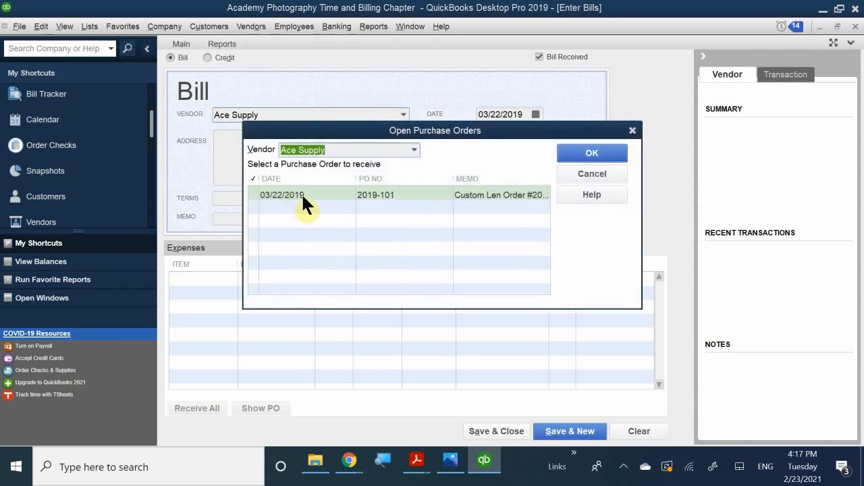
click(304, 194)
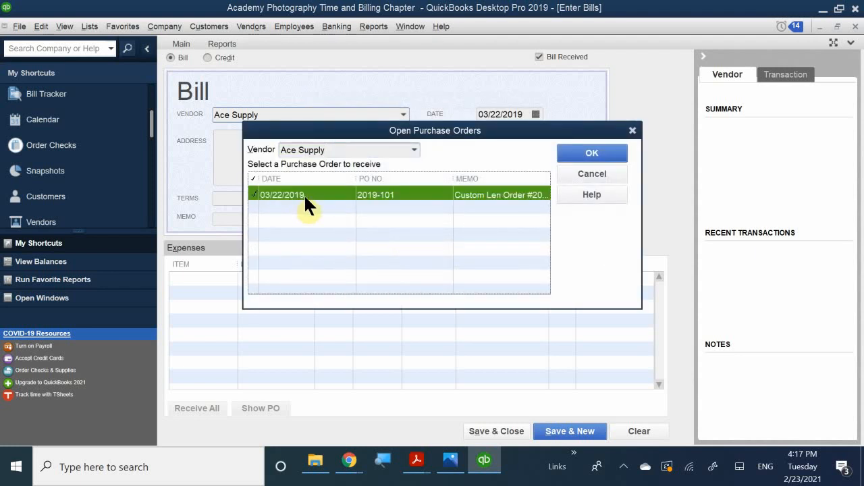
click(582, 156)
mouse_move(322, 478)
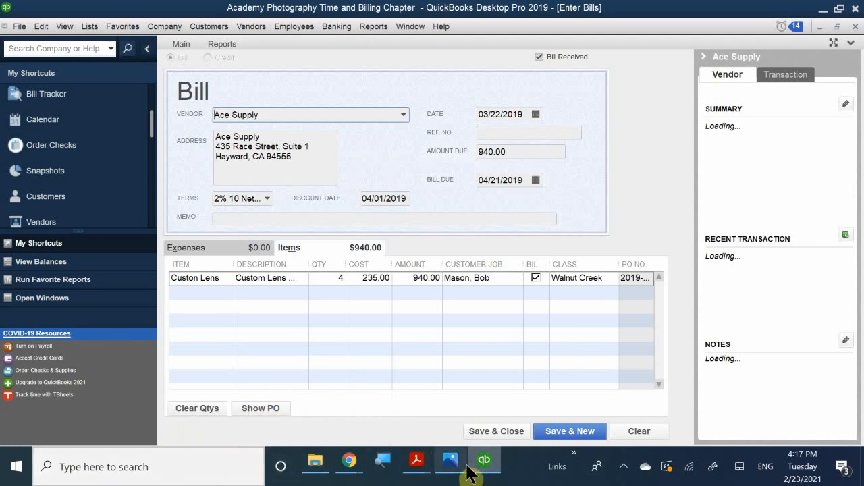
Check the exercise PDF for the bill's Ref No. 99821 and date 4/1/2019, then return to the bill.
mouse_move(417, 460)
click(466, 410)
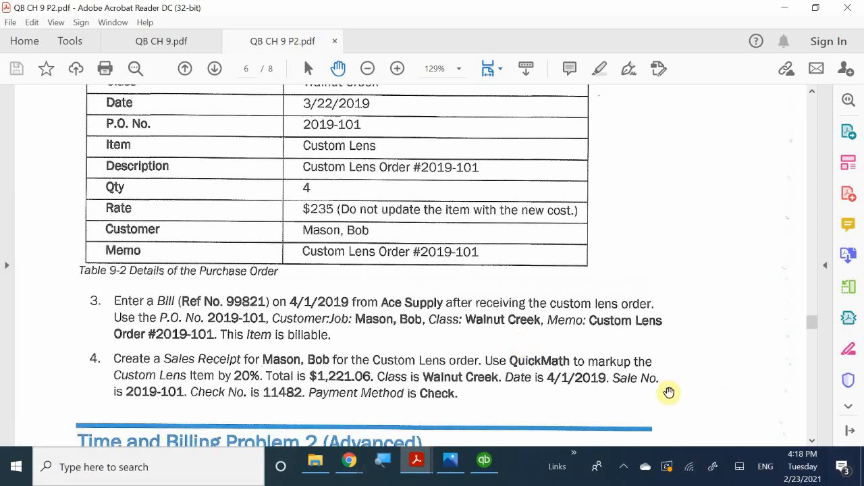
mouse_move(480, 465)
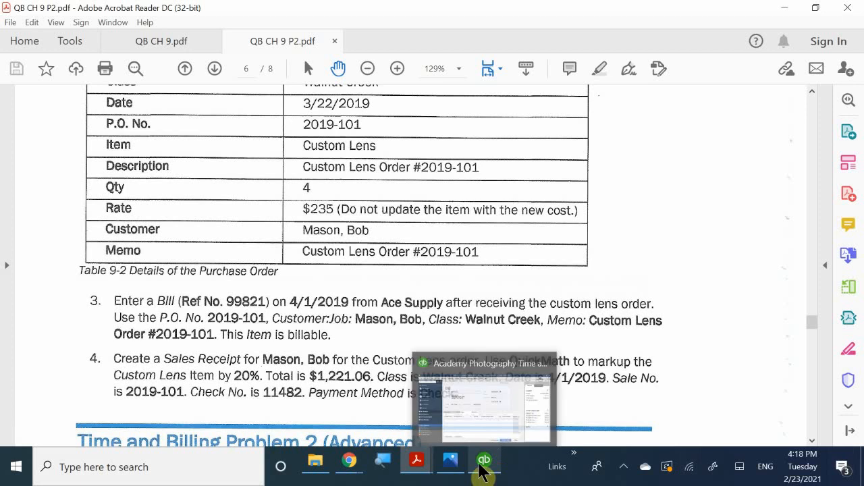
click(485, 428)
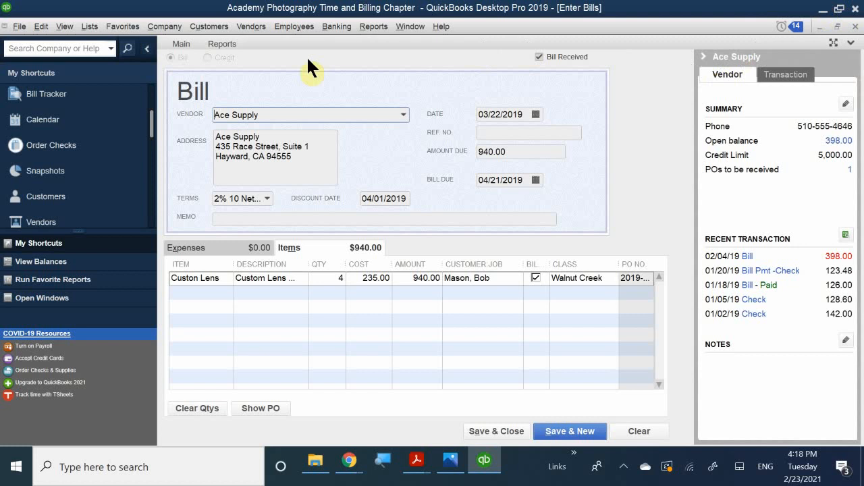
Close the Ace Supply bill without recording it, returning to the Home page.
drag(271, 114, 195, 118)
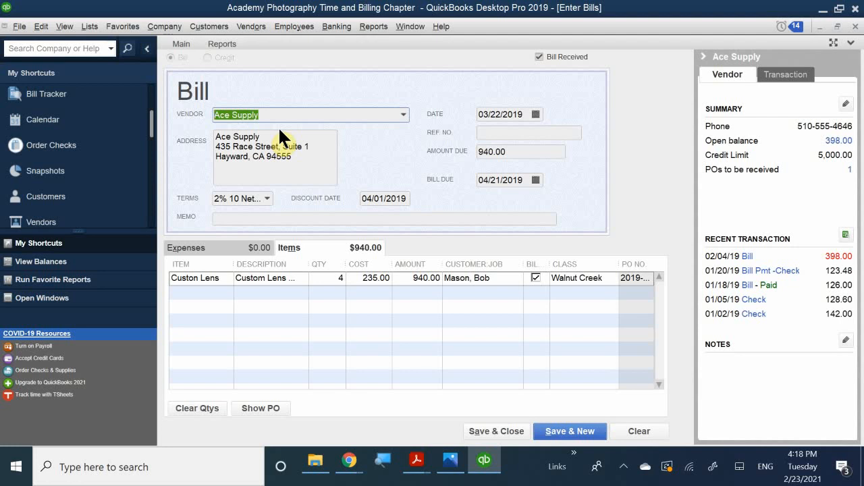
click(855, 27)
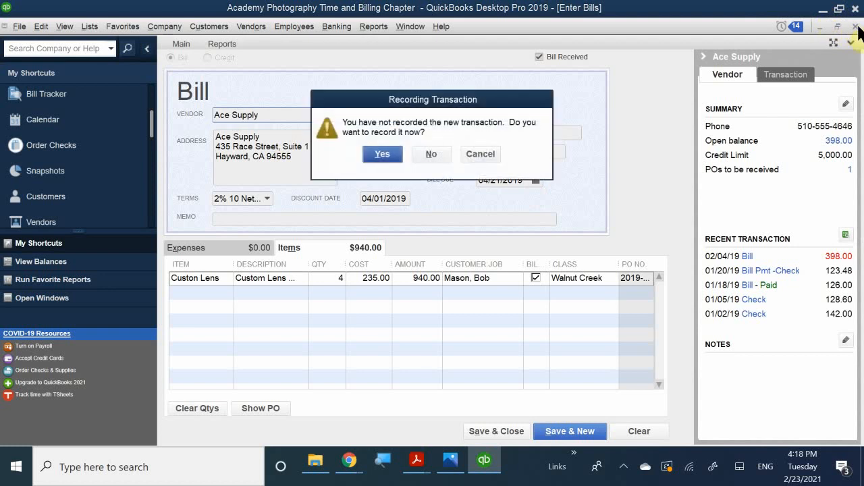
click(435, 153)
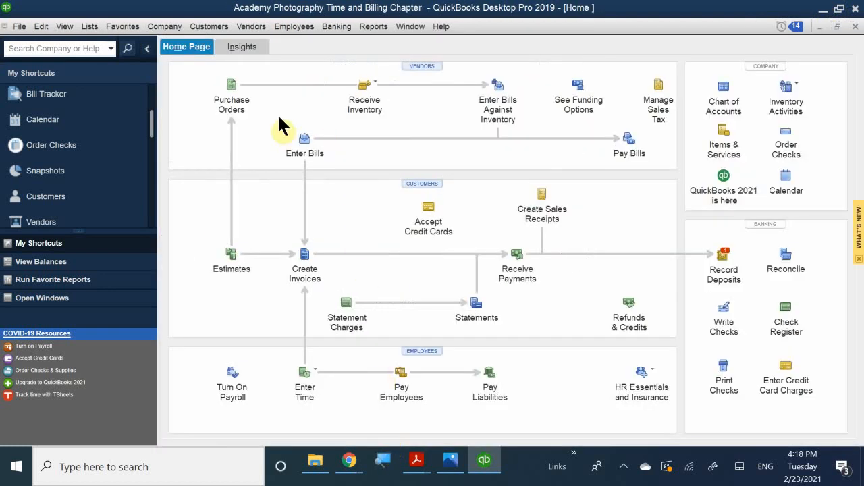
Receive inventory with a bill from Ace Supply, filled from purchase order 2019-101 for 940.00.
click(379, 87)
click(397, 90)
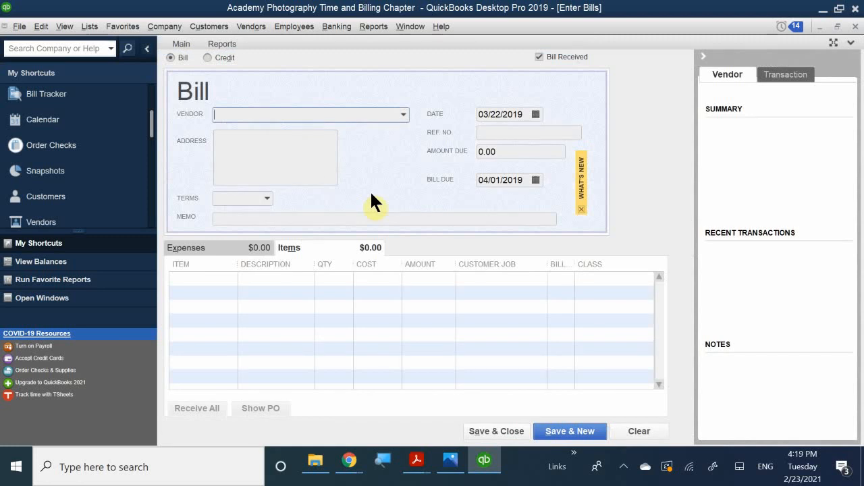
text(Ace Supply)
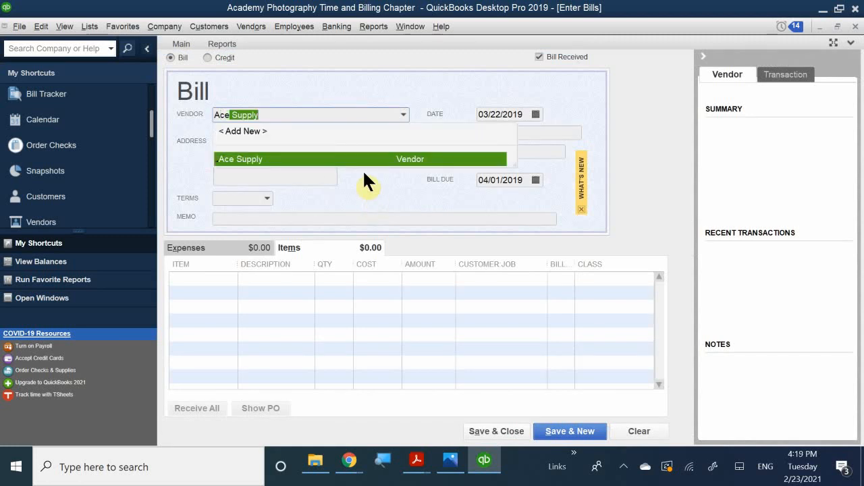
click(300, 157)
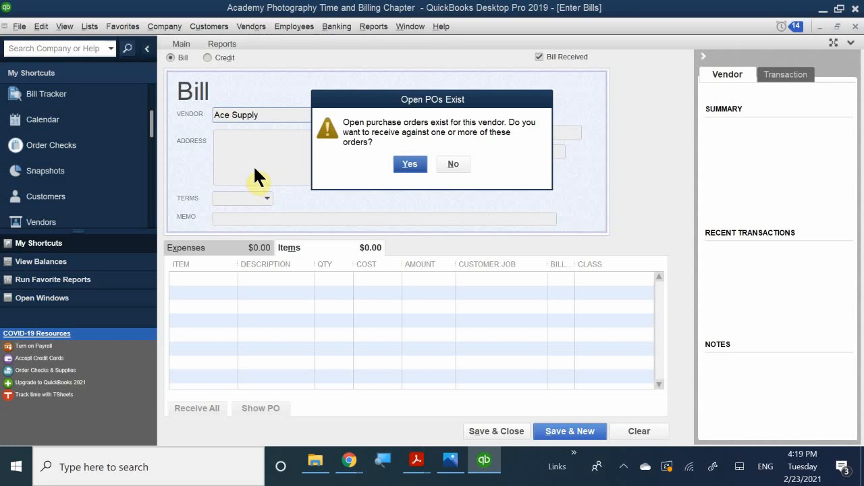
click(407, 164)
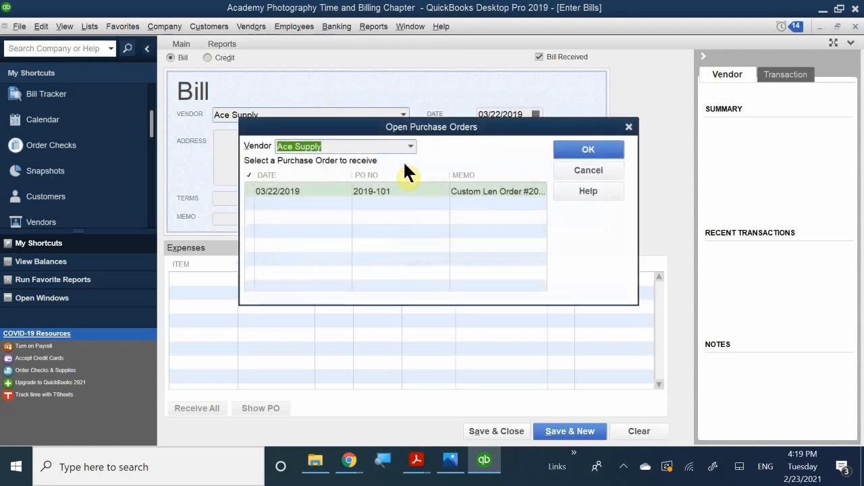
click(251, 191)
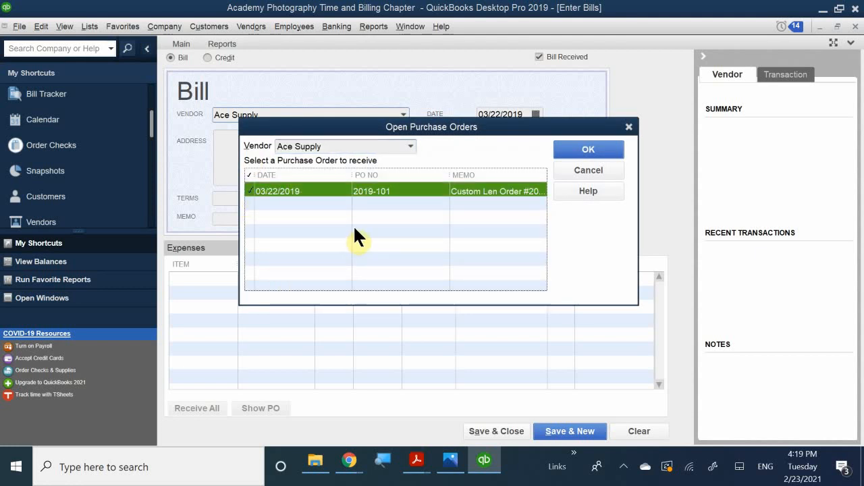
click(583, 150)
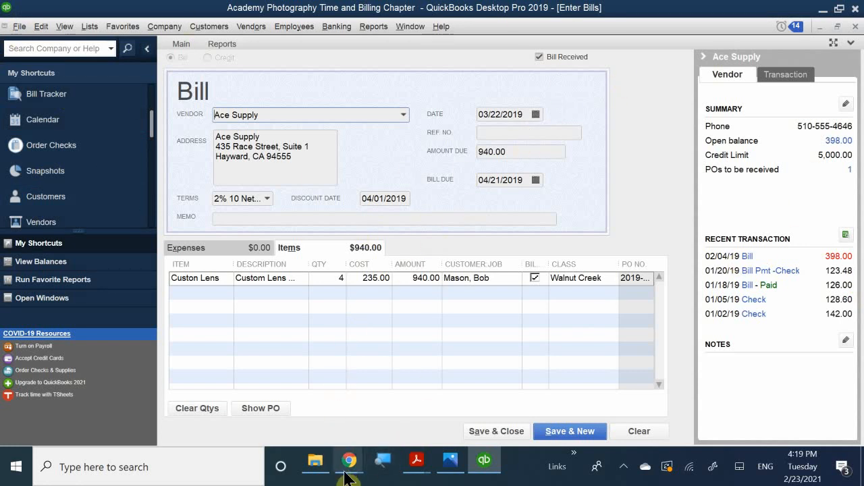
Show QB CH 9 P2.pdf with the bill step: Ref No. 99821, 4/1/2019, class Walnut Creek.
mouse_move(417, 465)
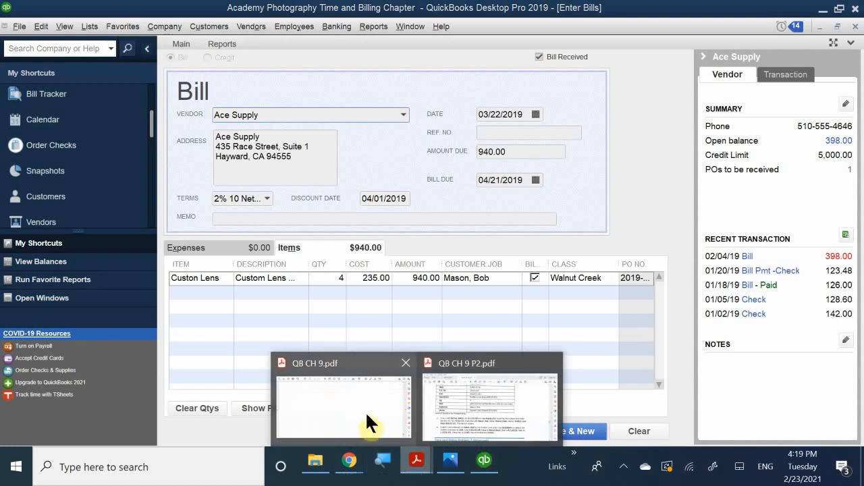
click(445, 398)
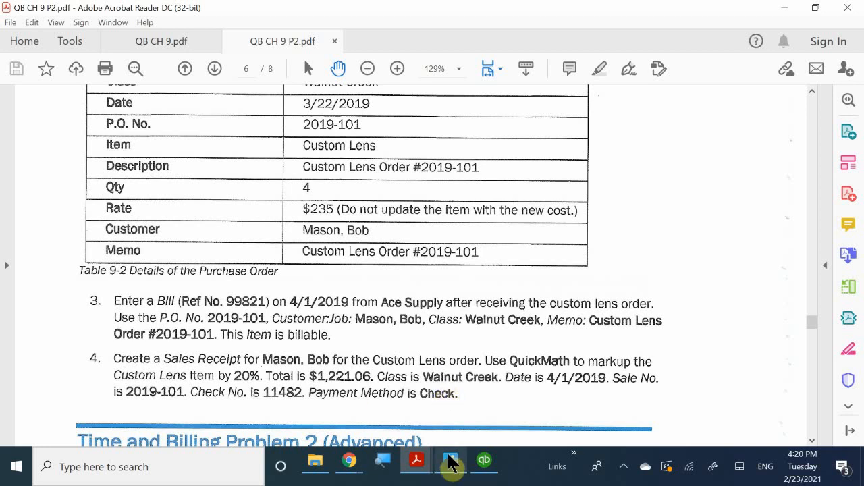
Date the Ace Supply bill April 1, 2019 using the calendar.
mouse_move(479, 464)
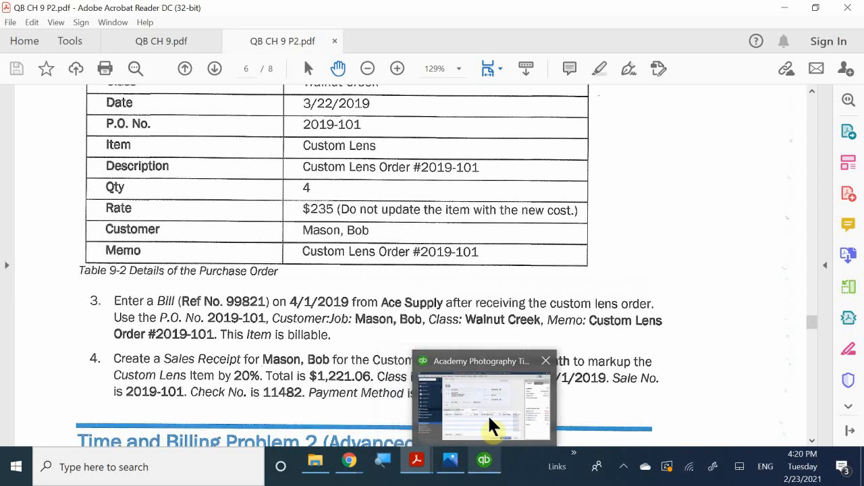
click(489, 418)
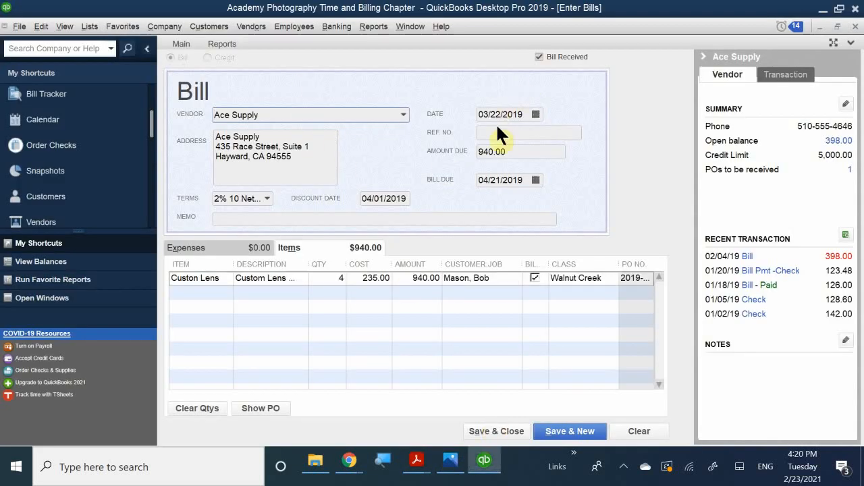
click(535, 115)
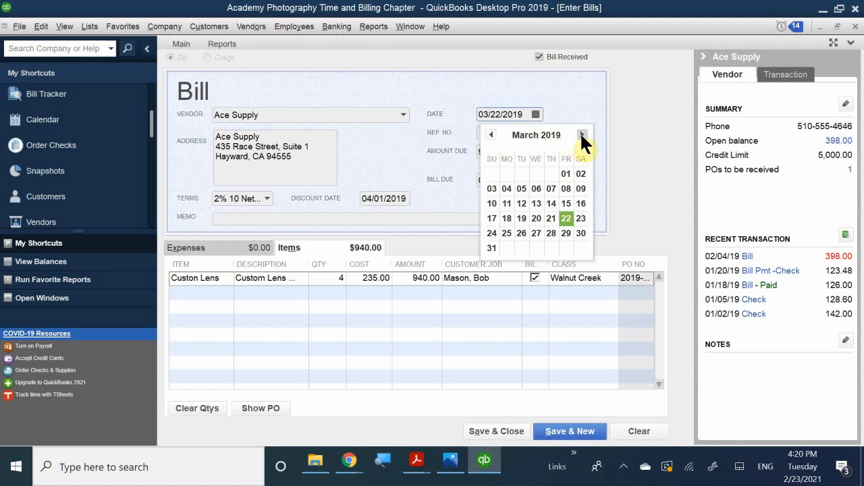
click(582, 136)
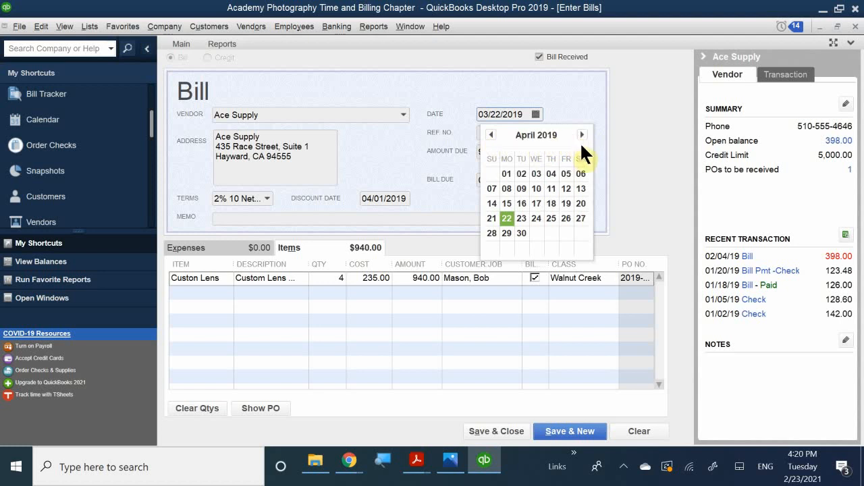
click(581, 133)
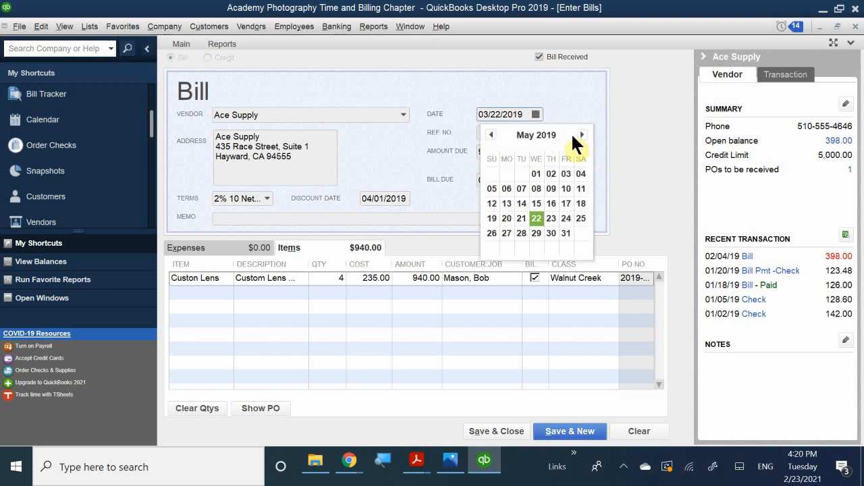
click(491, 135)
click(505, 174)
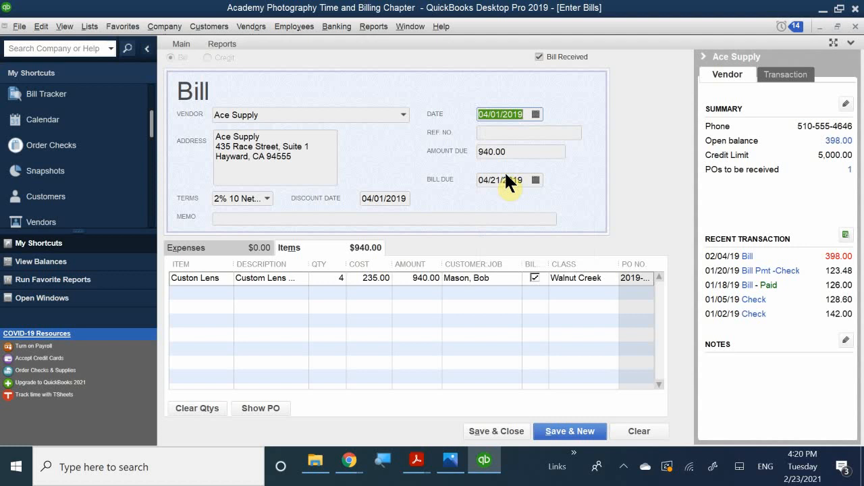
Give the bill reference number 88921 and save it.
click(500, 132)
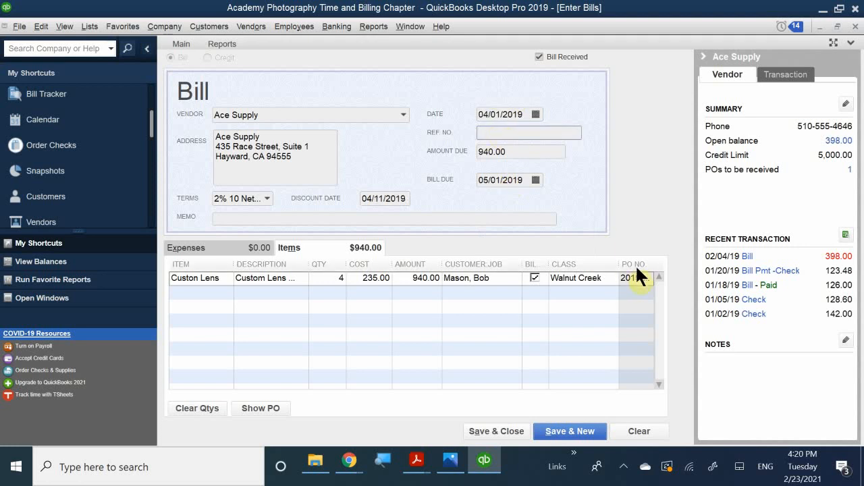
text(88921)
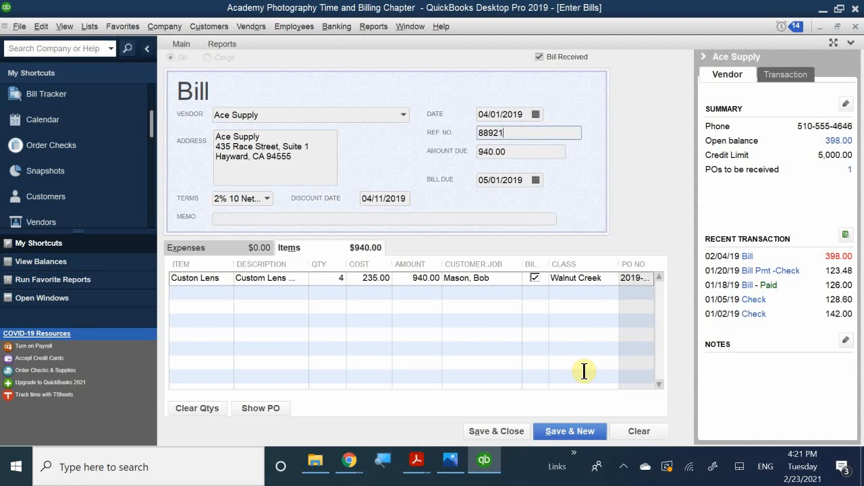
click(486, 432)
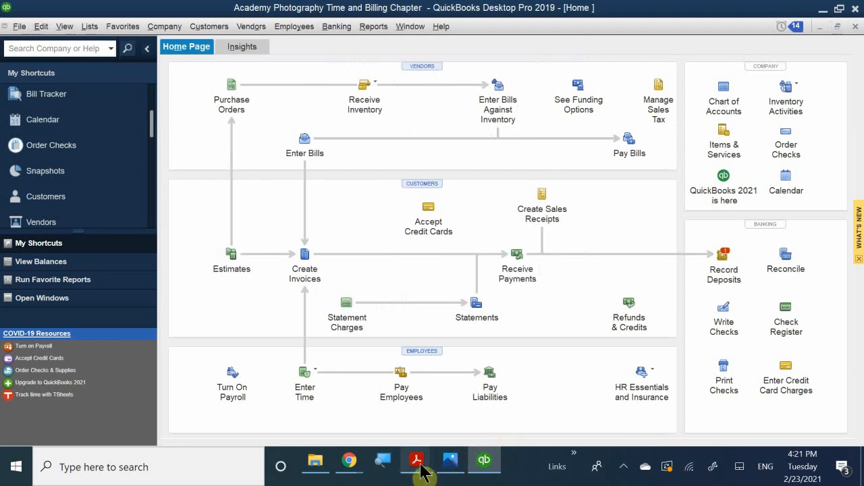
Read the exercise's sales receipt step, then open a blank sales receipt dated 04/01/2019 in QuickBooks.
mouse_move(416, 461)
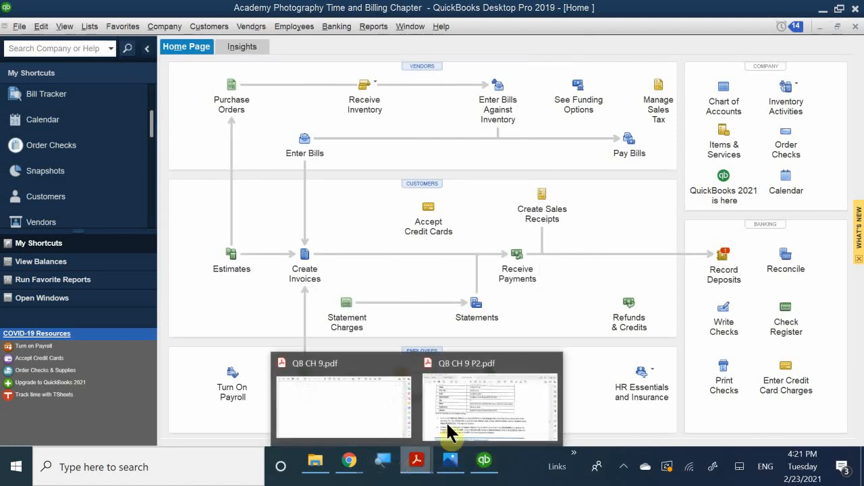
click(464, 406)
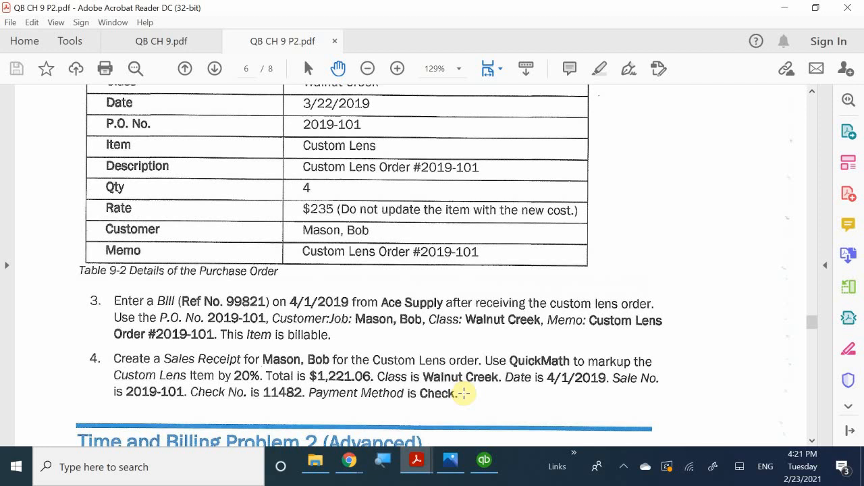
scroll(464, 393, down, 1)
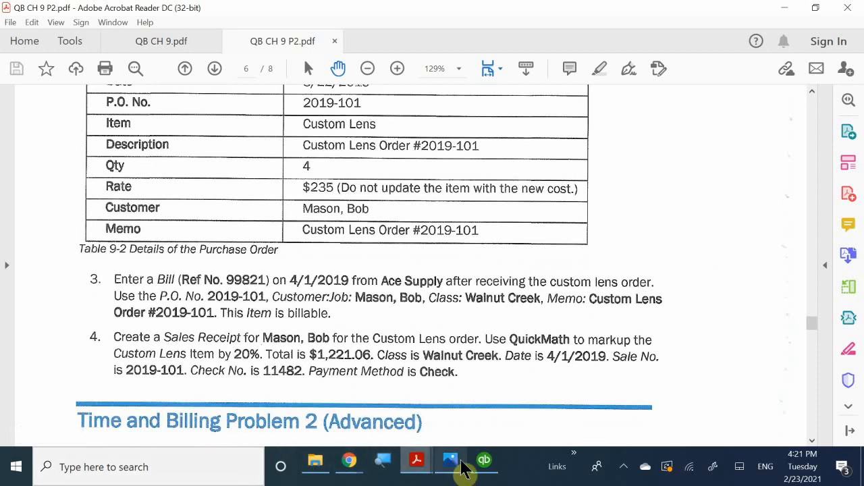
click(483, 462)
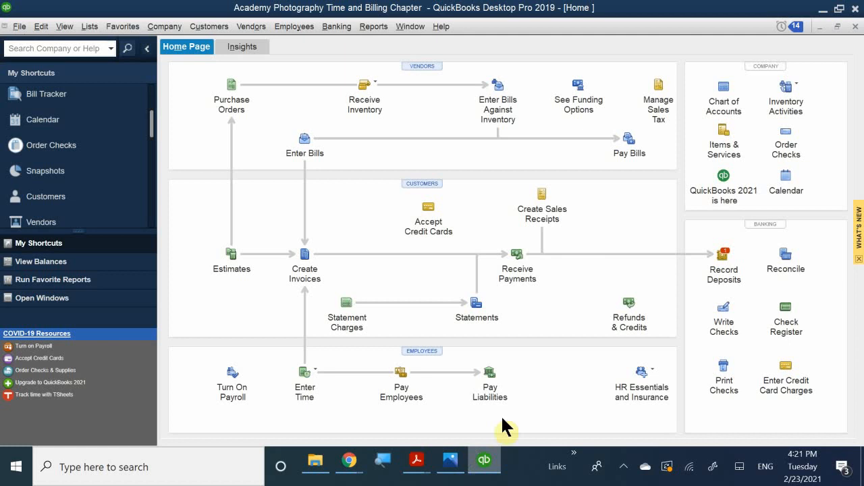
click(543, 198)
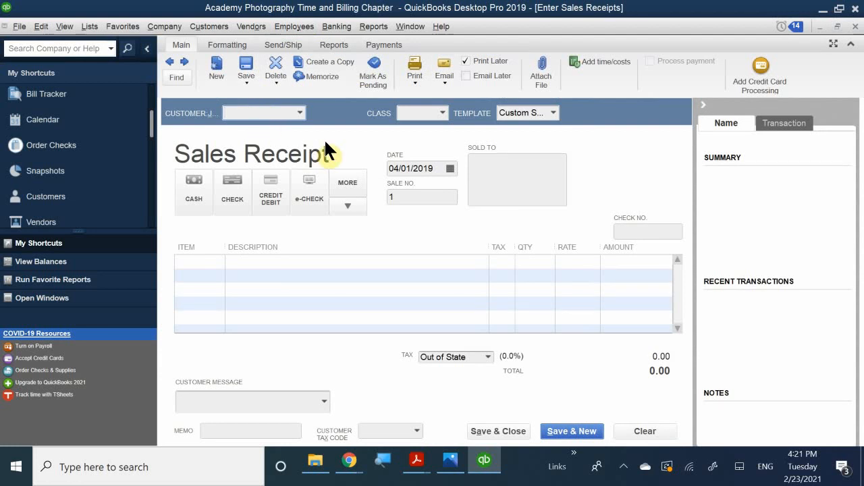
Pick the lens-order customer, with Santa Clara 8.25% tax, for the sales receipt.
text(Bob)
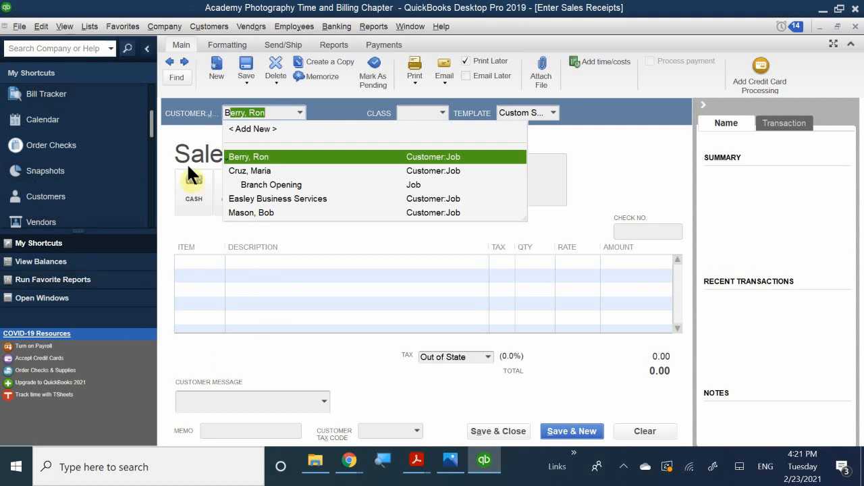
click(235, 212)
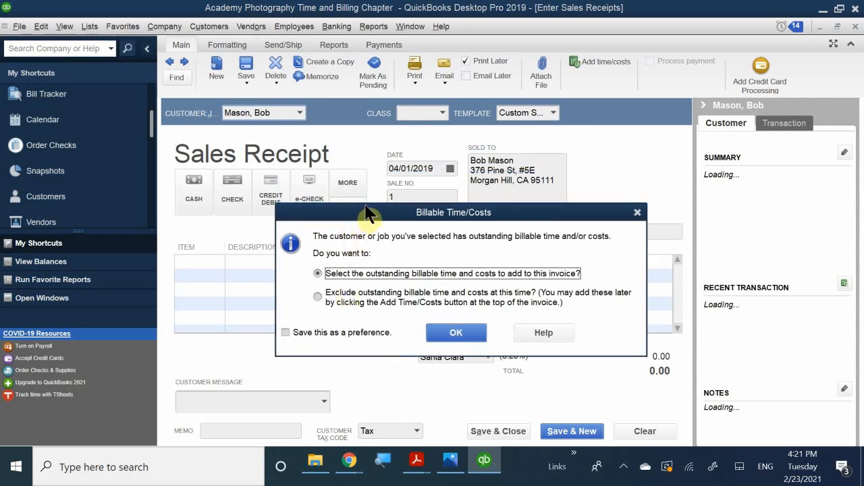
Choose to add outstanding billable costs and list the Photographer (1,875.00) and Customizable Lens (940.00) items.
drag(383, 216, 376, 182)
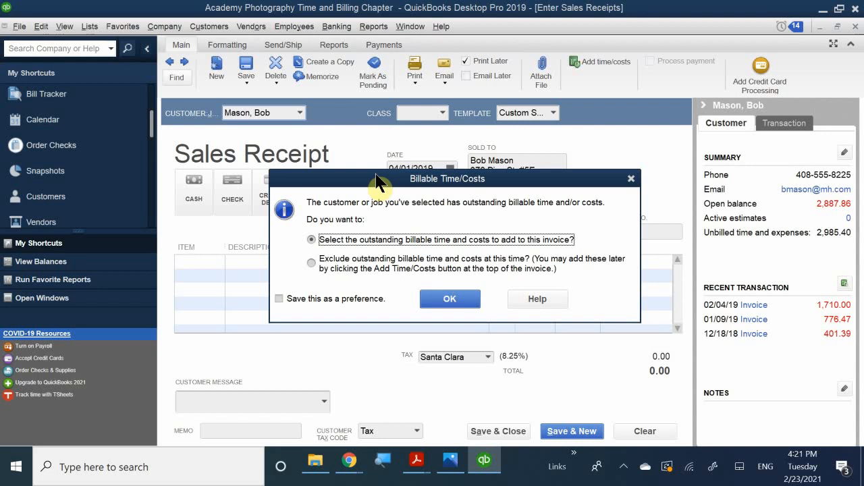
click(437, 304)
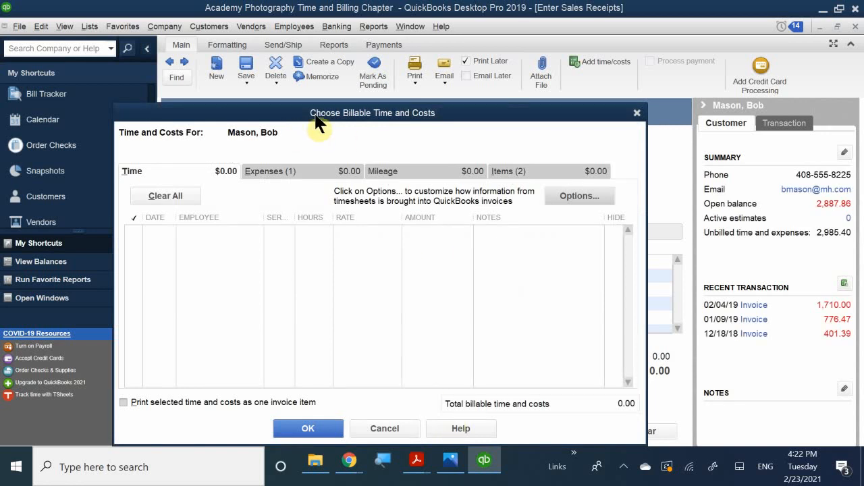
drag(324, 118, 406, 138)
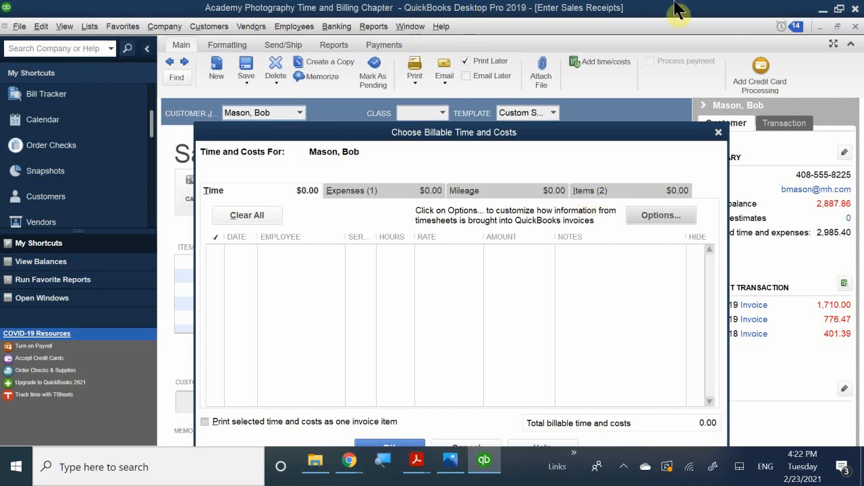
click(603, 191)
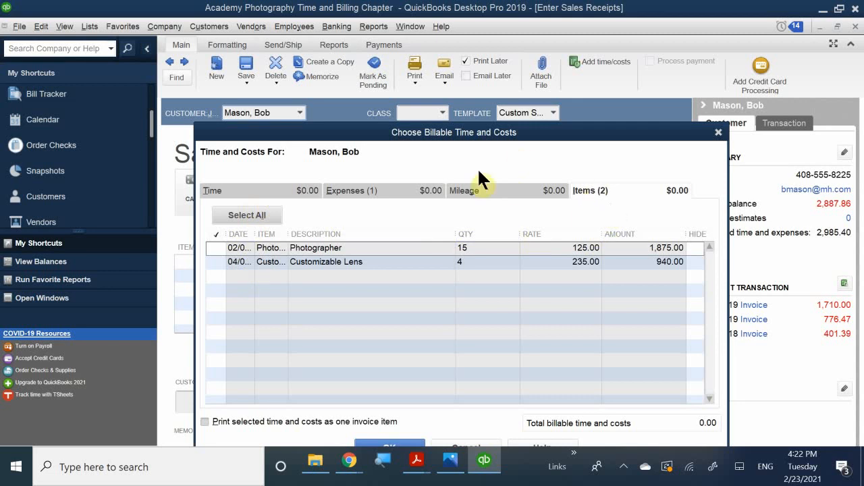
Add the Customizable Lens cost, 4 at 235.00, to the receipt for a 1,017.55 total.
click(216, 262)
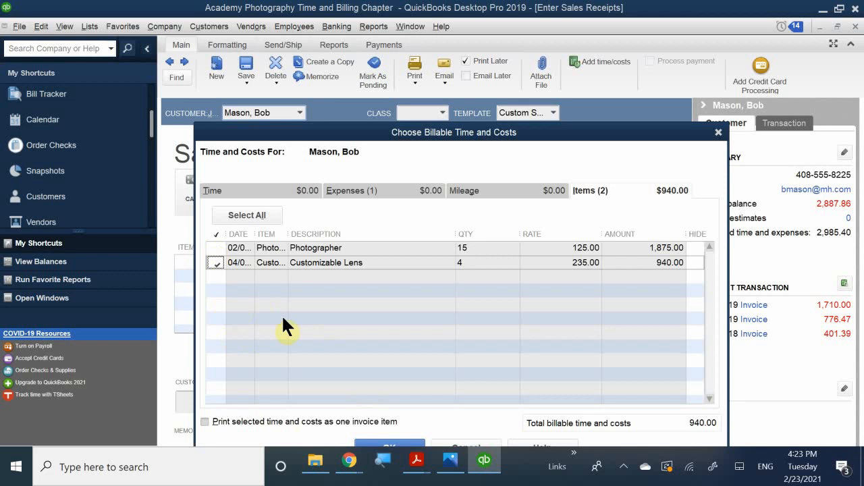
click(388, 443)
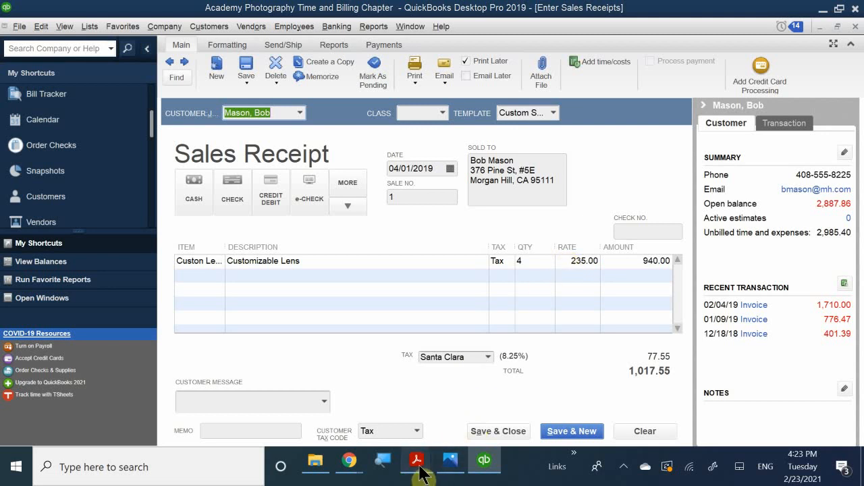
Review the 20% Custom Lens markup and $1,221.06 total in the PDF, then return to the sales receipt.
mouse_move(419, 472)
click(441, 427)
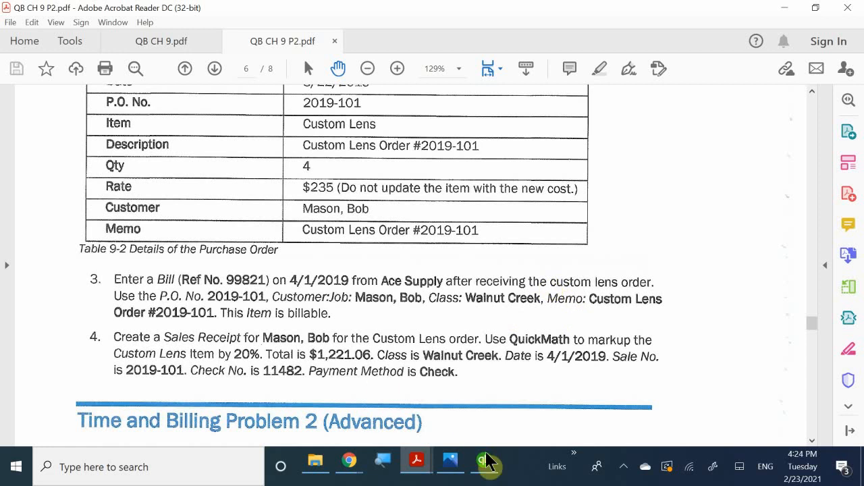
mouse_move(416, 465)
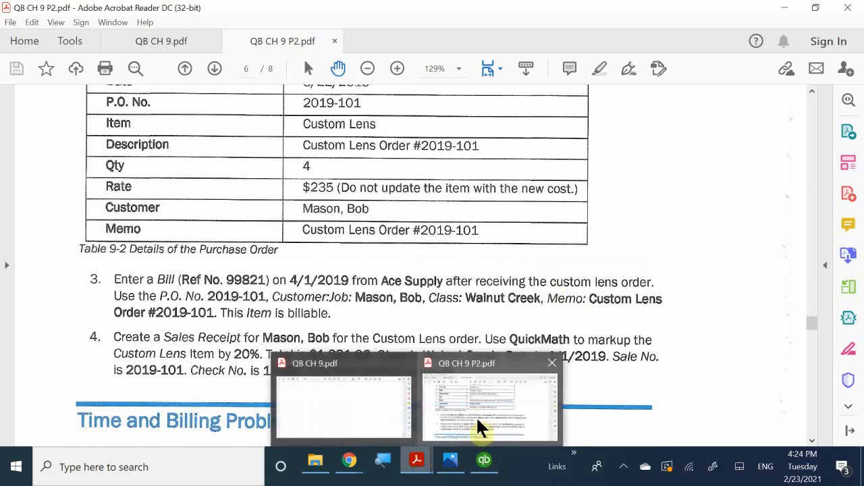
mouse_move(484, 463)
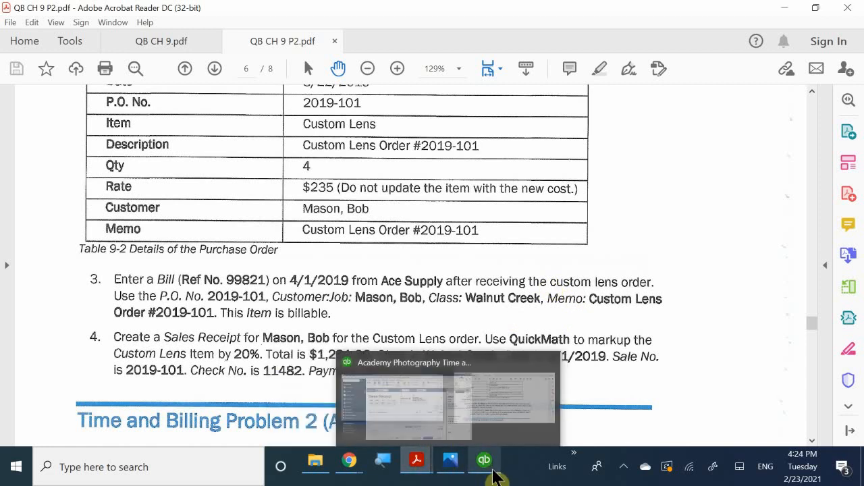
click(498, 411)
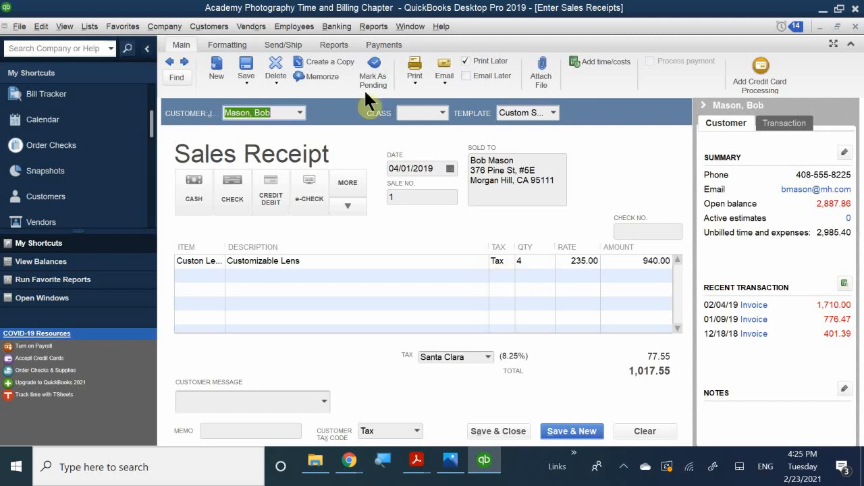
click(412, 110)
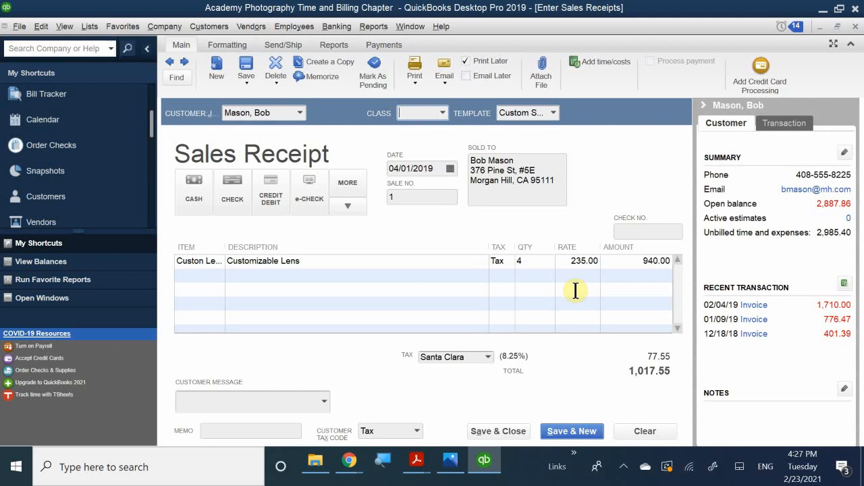
Multiply the first line's 235.00 Custom Lens rate by 1.20 with QuickMath, making it 282.00.
click(583, 260)
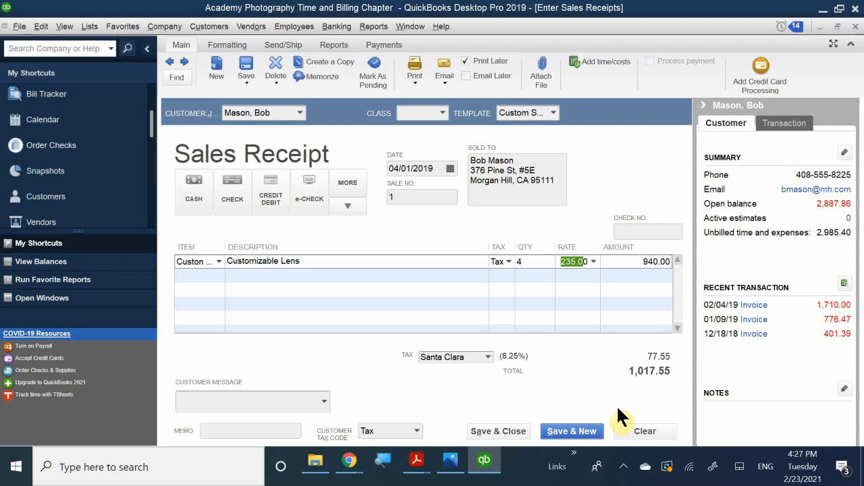
text(/)
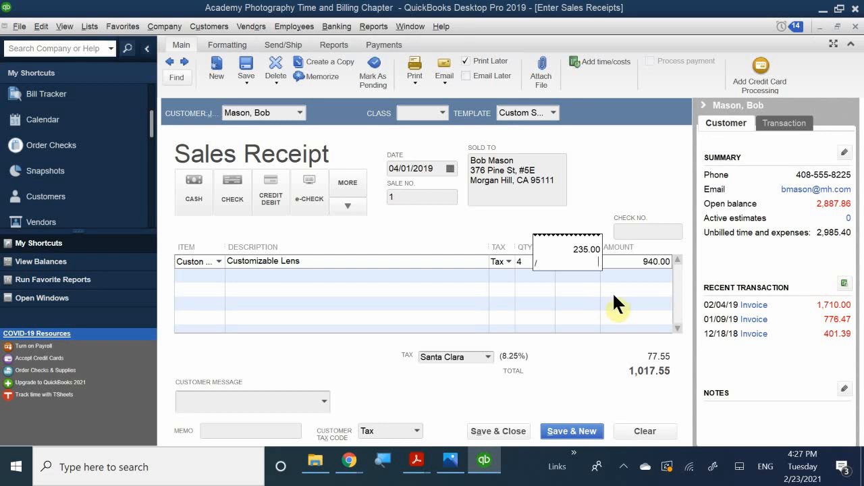
key(Escape)
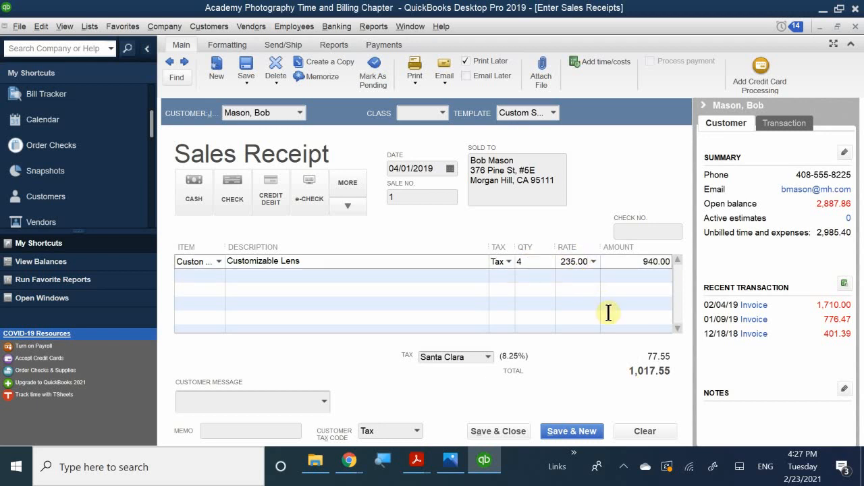
text(/)
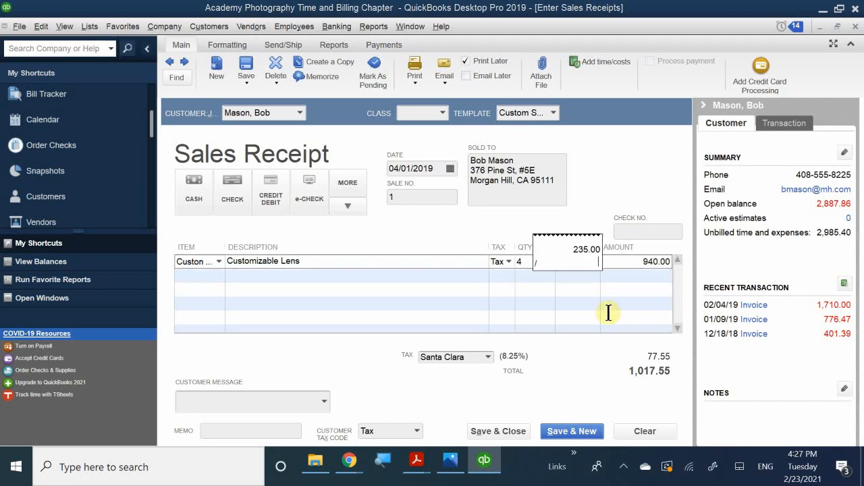
double_click(586, 269)
click(585, 260)
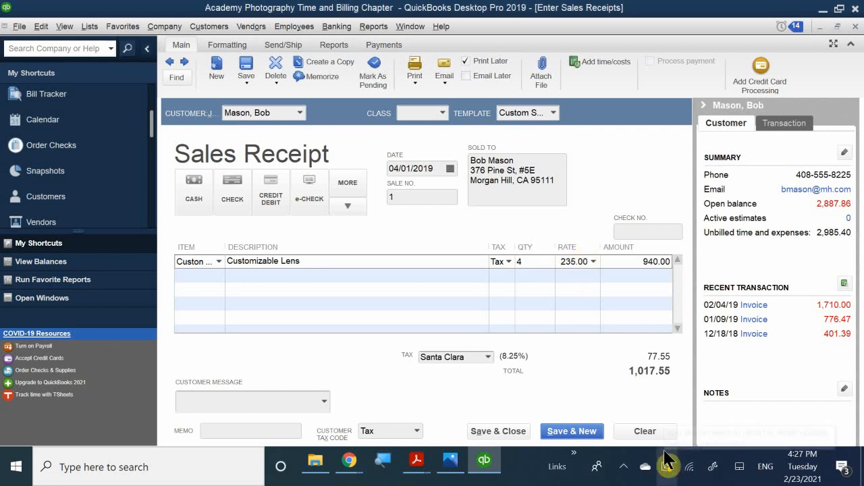
text(* )
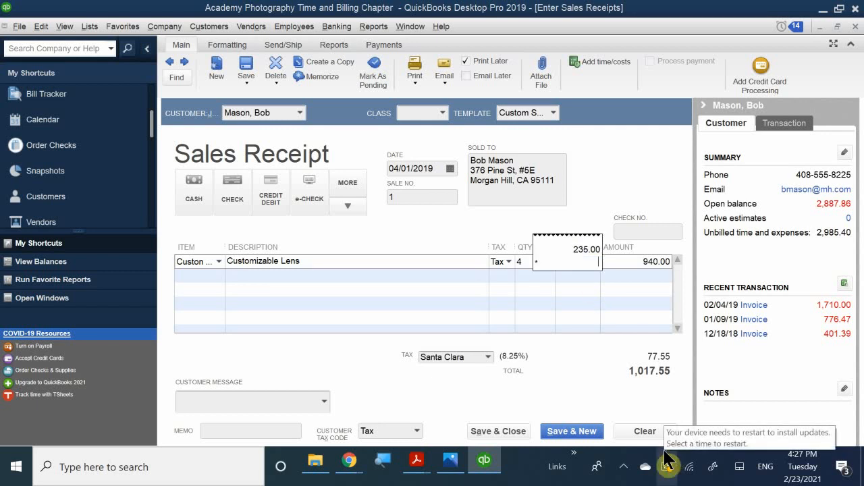
text(1.20)
key(Return)
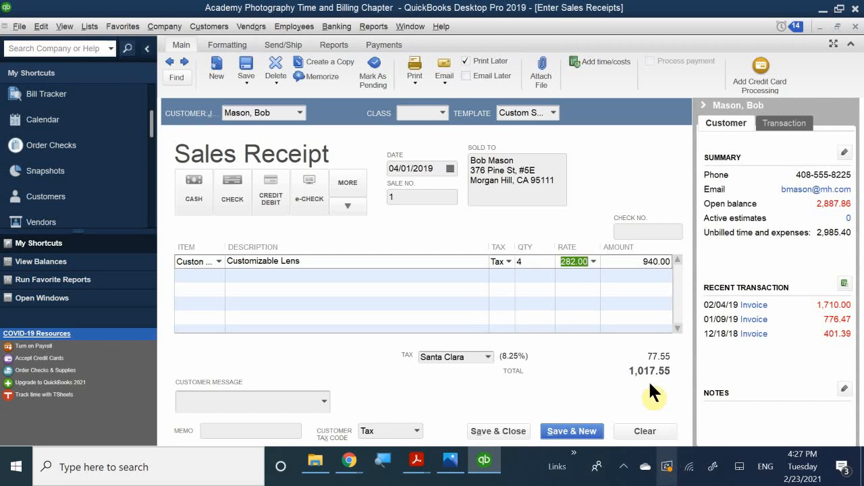
Commit the 282.00 rate so the amount and receipt total recalculate to 1,221.06.
click(565, 280)
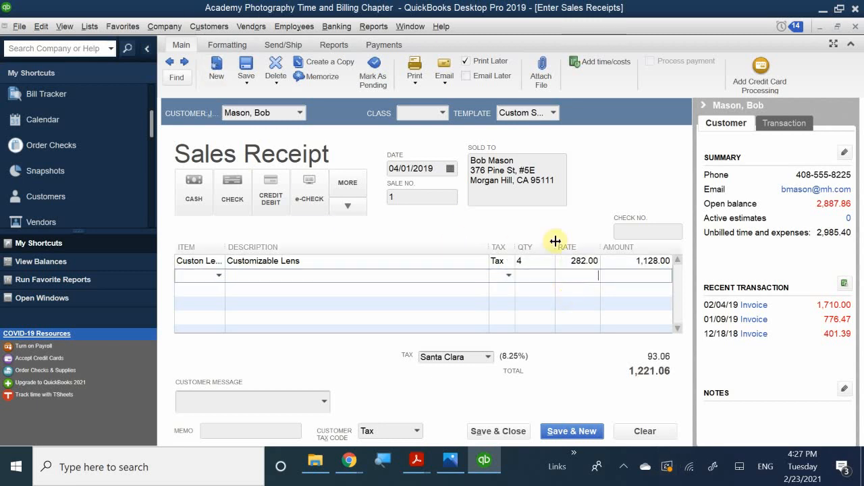
click(634, 287)
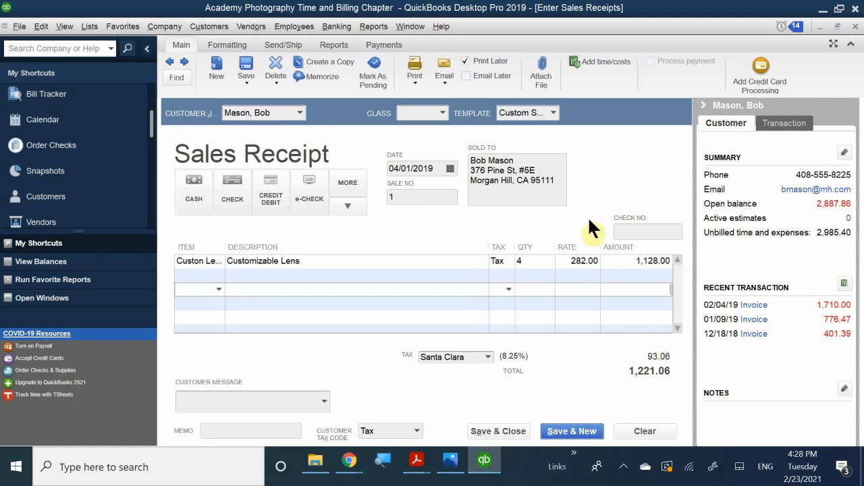
click(578, 275)
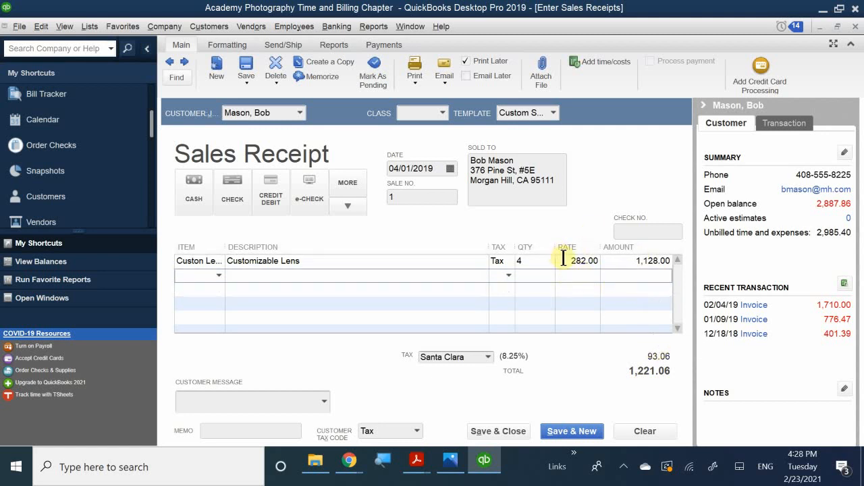
click(563, 260)
drag(560, 261, 568, 261)
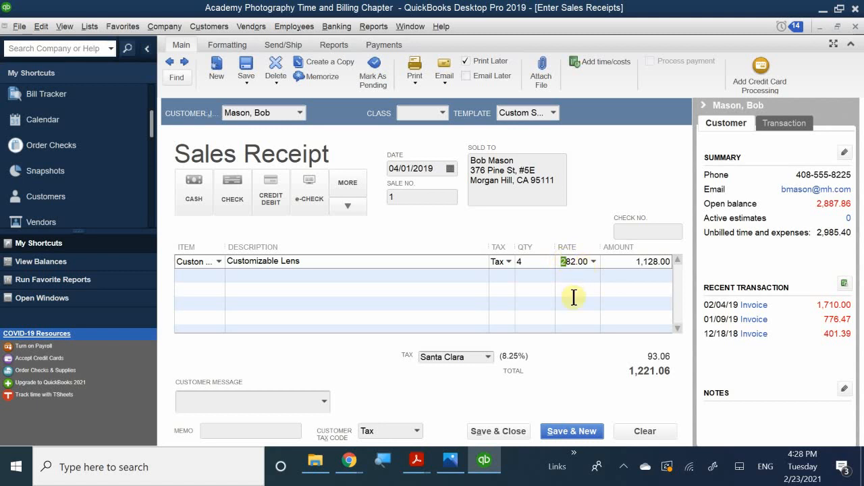
click(581, 275)
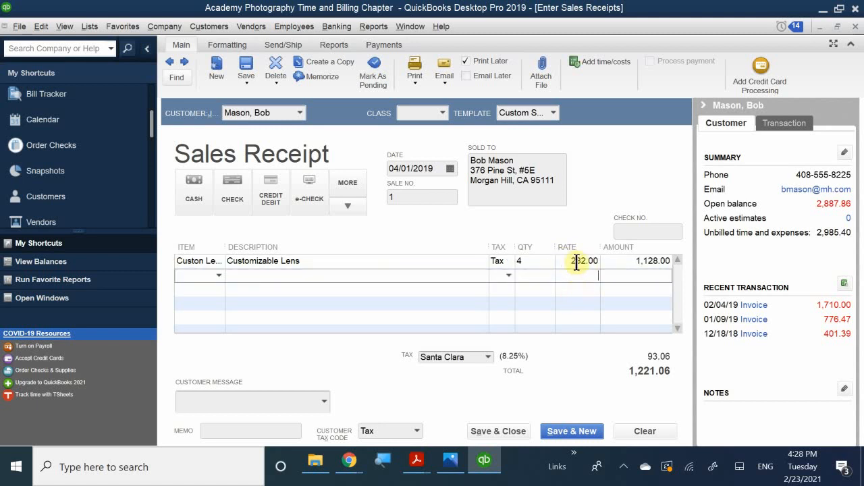
click(634, 306)
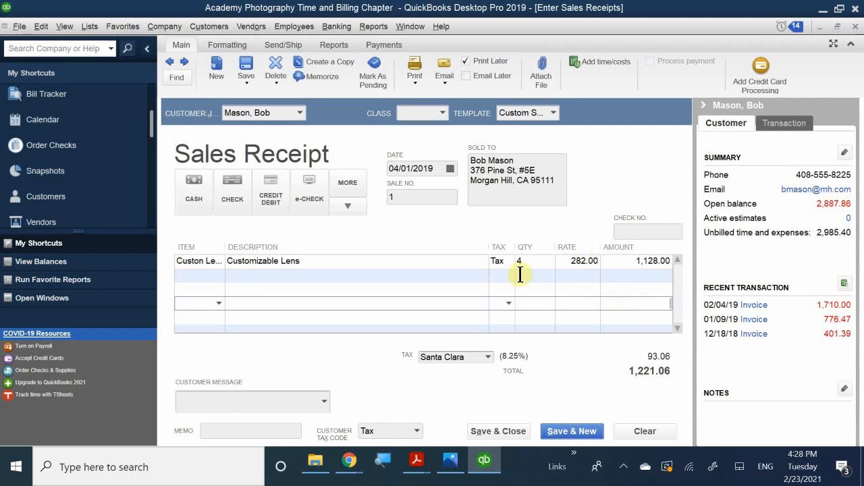
click(475, 294)
click(443, 303)
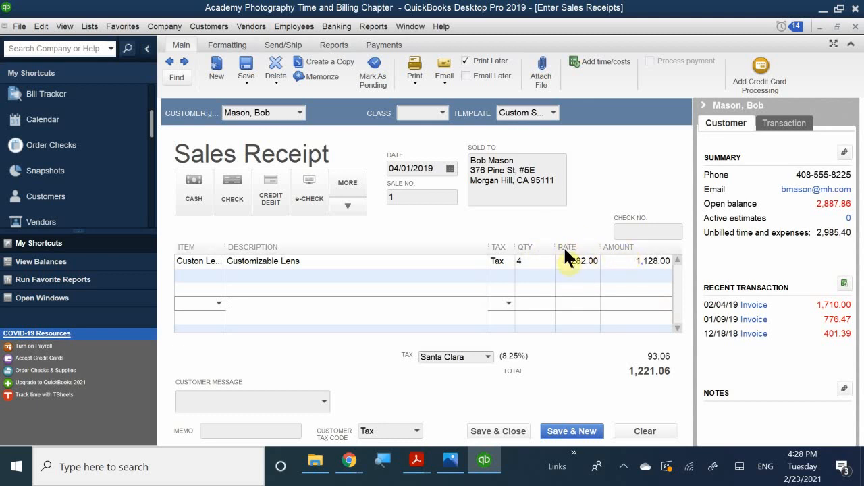
click(574, 260)
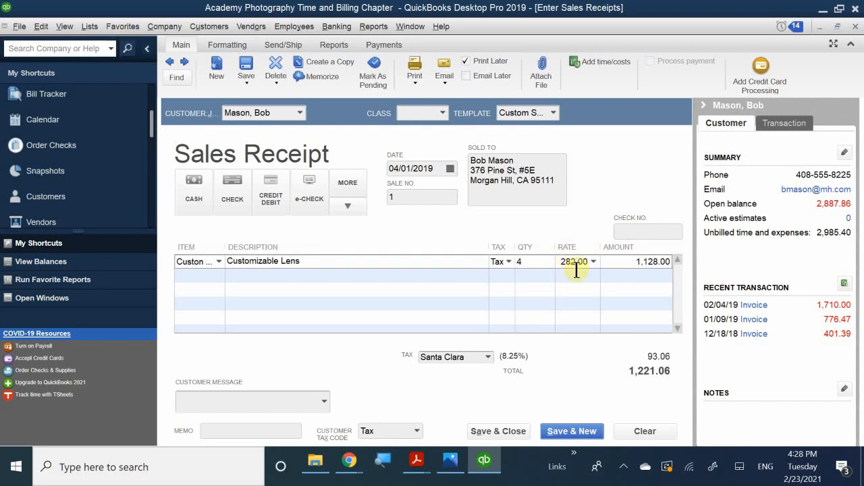
click(579, 278)
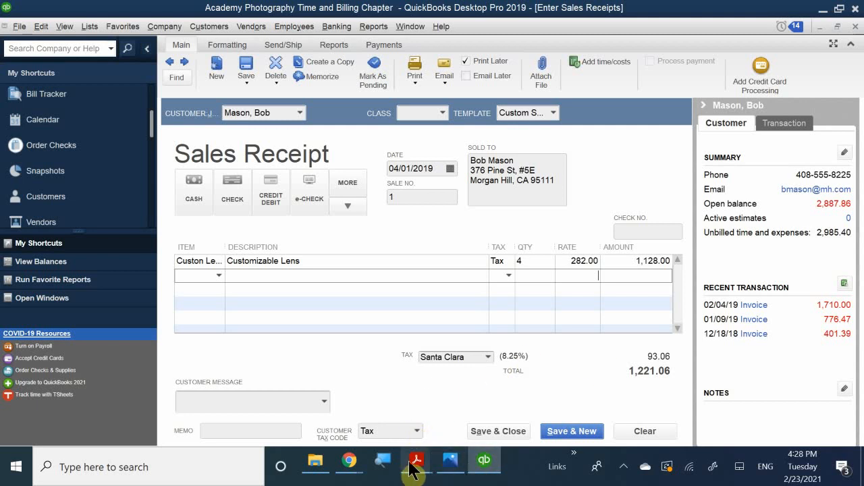
Check the Mason, Bob receipt instructions in QB CH 9 P2.pdf, then return to QuickBooks.
mouse_move(417, 461)
click(471, 425)
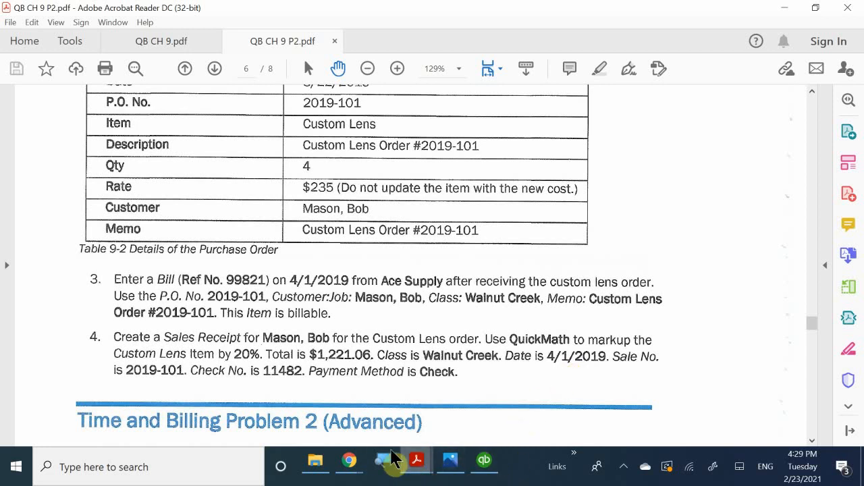
mouse_move(484, 472)
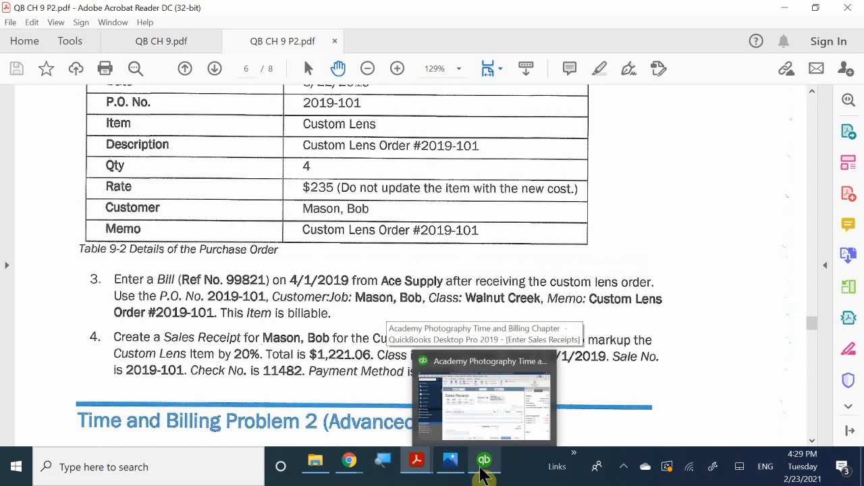
click(486, 415)
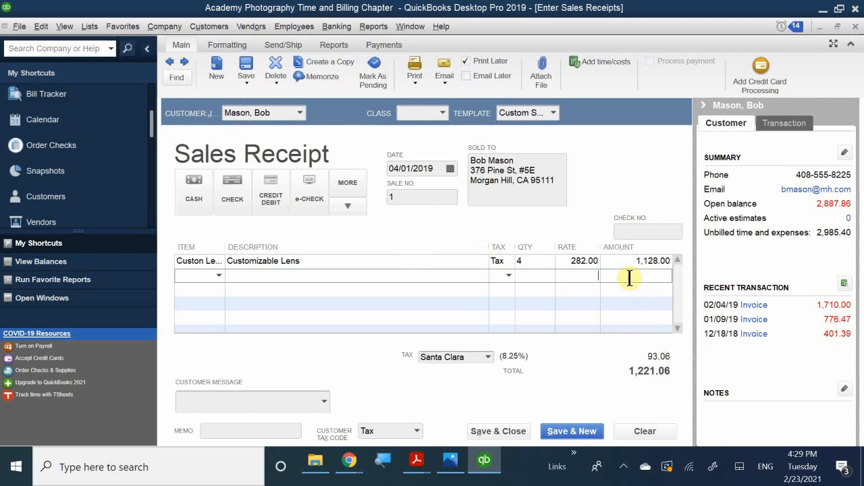
Choose Check as the receipt's payment method.
click(231, 189)
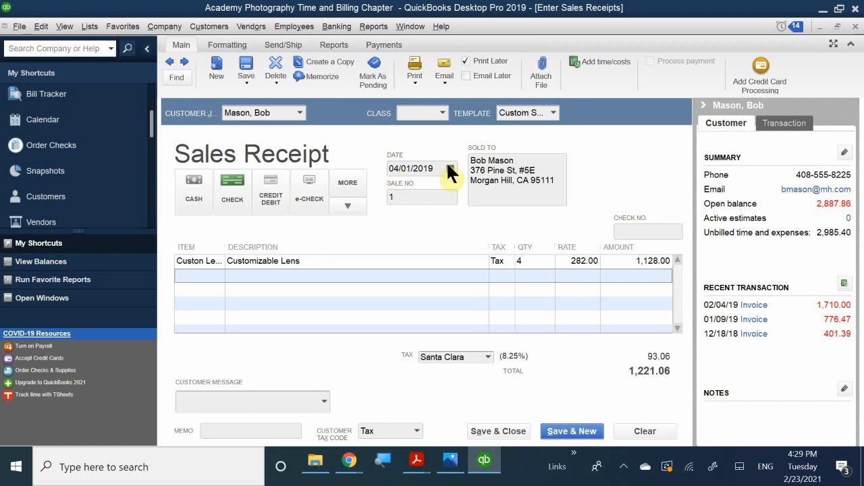
Replace the default sale number 1 with 2019-101.
click(418, 194)
drag(418, 194, 340, 185)
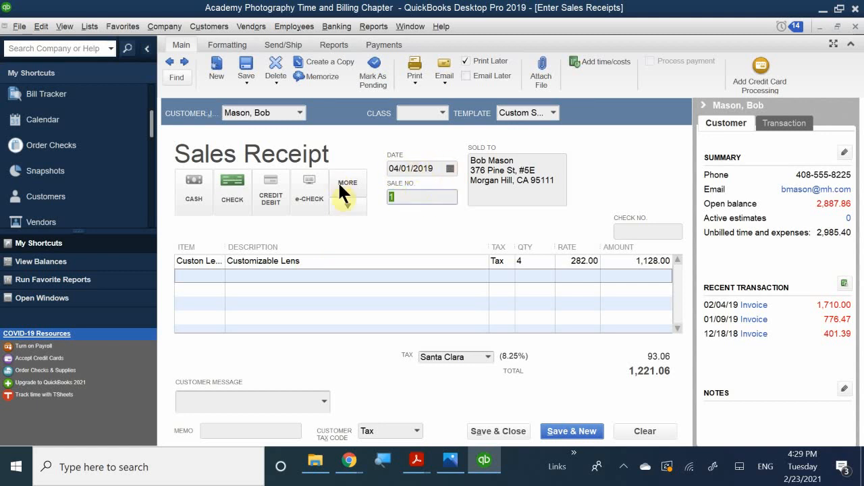
text(20)
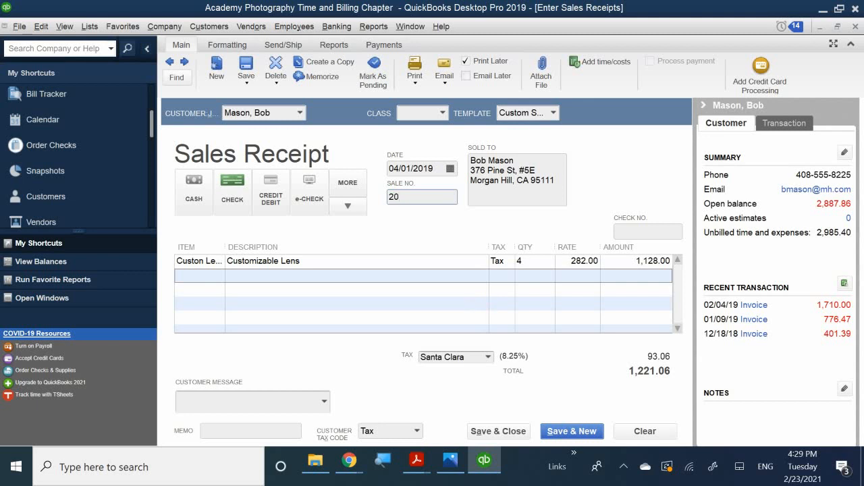
text(19-101)
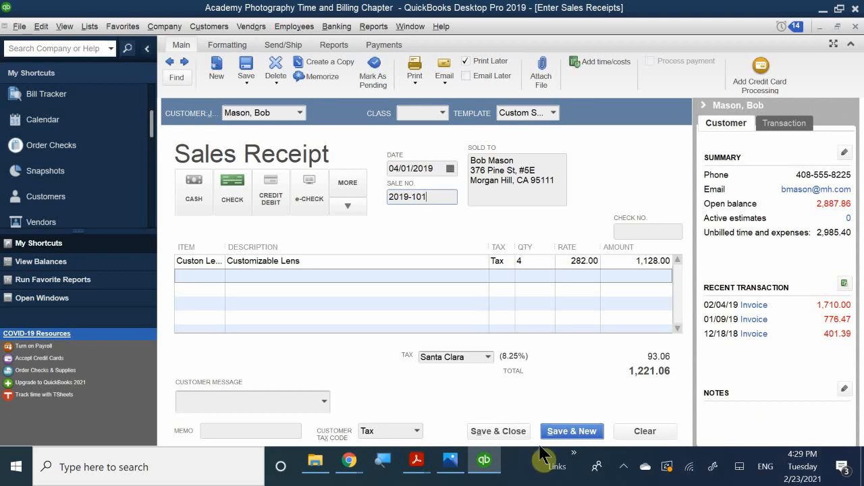
Review step 4's receipt details in the exercise PDF, then return to the QuickBooks receipt.
mouse_move(424, 466)
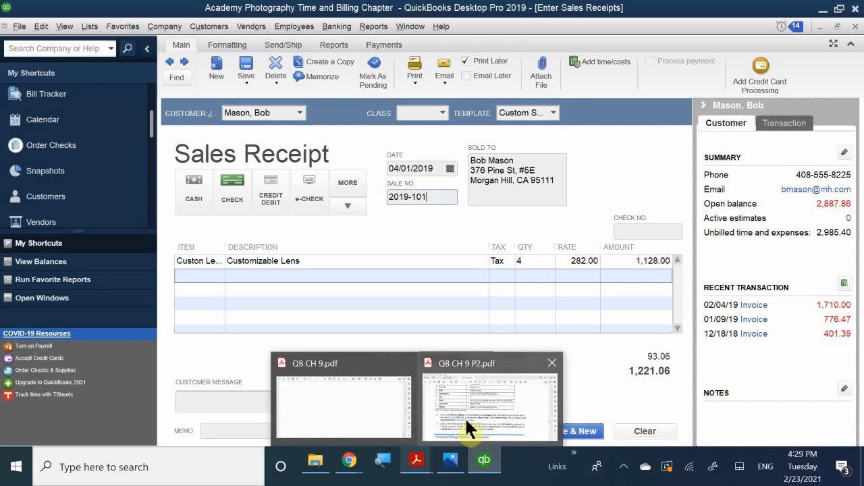
click(468, 426)
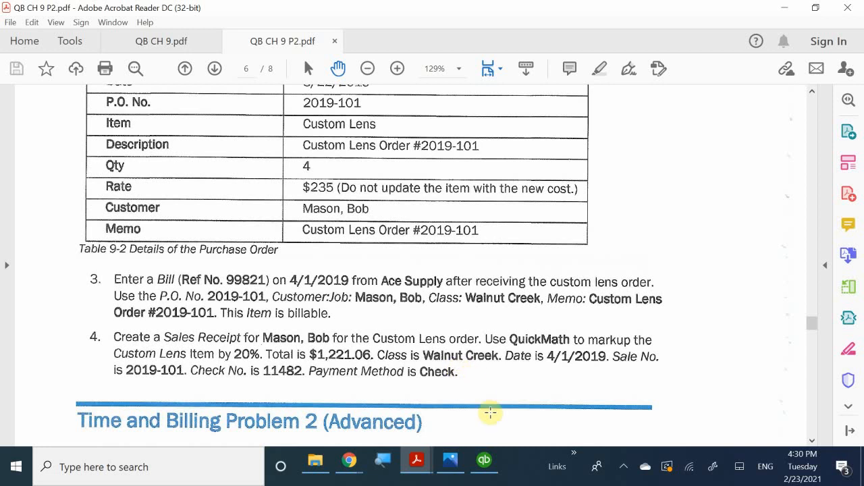
mouse_move(485, 471)
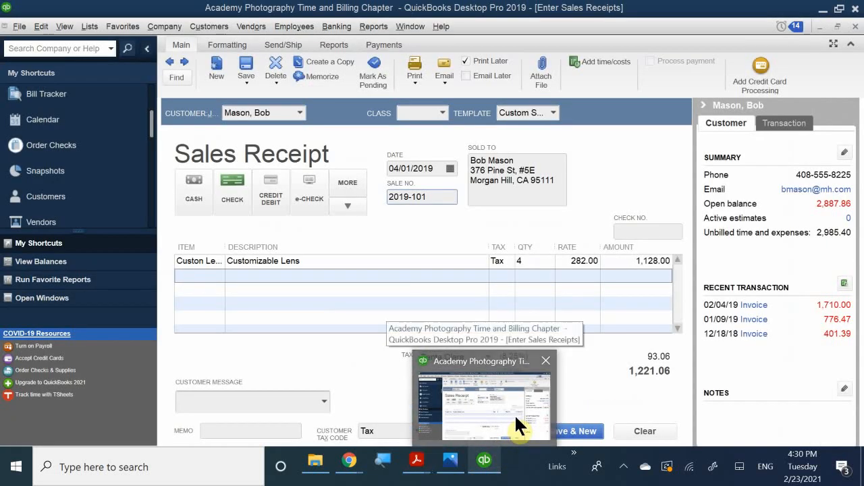
click(515, 414)
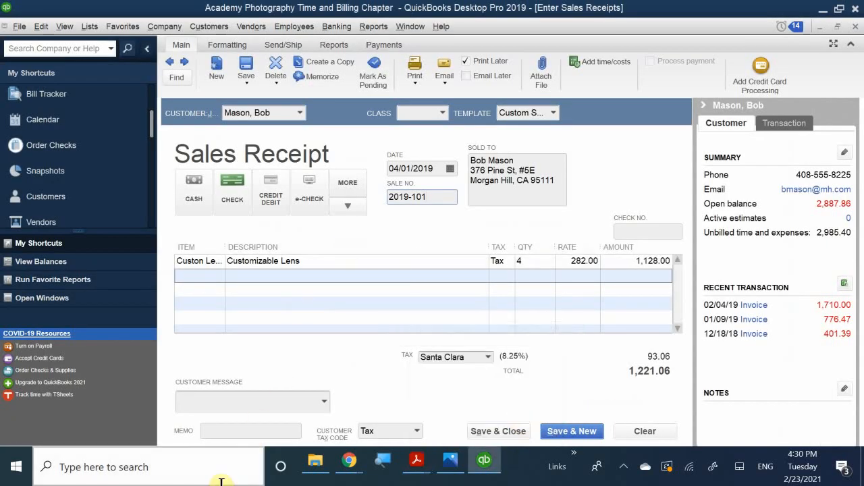
Pick 'Thank you for your business.' as the customer message and enter memo 'Custom Lens Order#2019-101'.
click(240, 402)
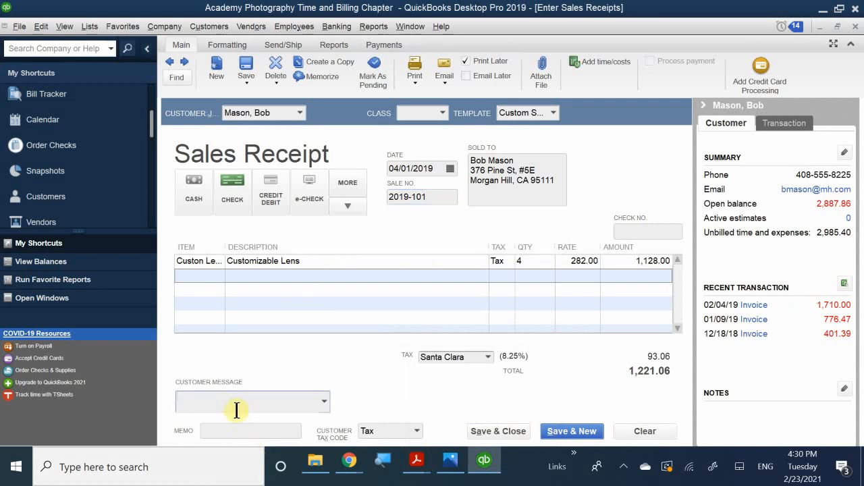
text(Thank you for your business.)
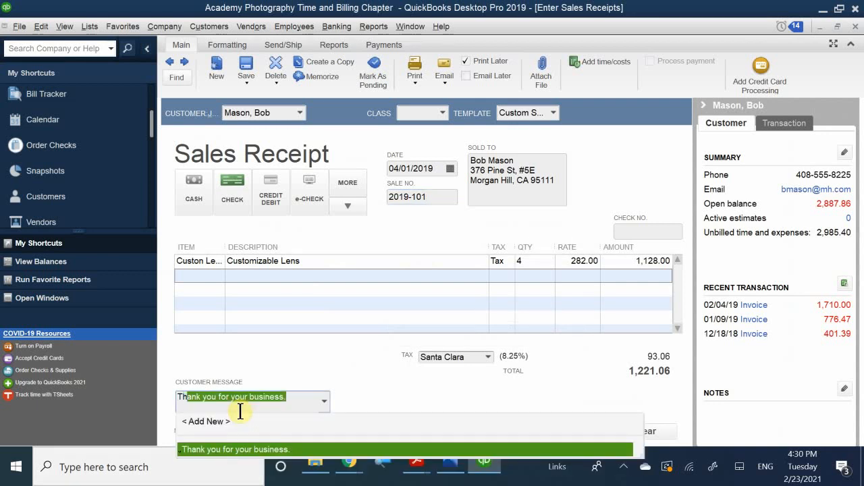
click(247, 449)
click(242, 437)
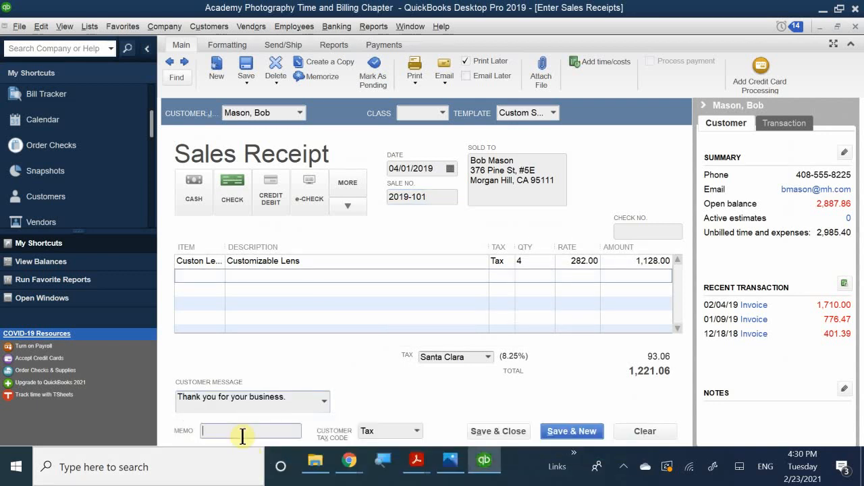
text(C)
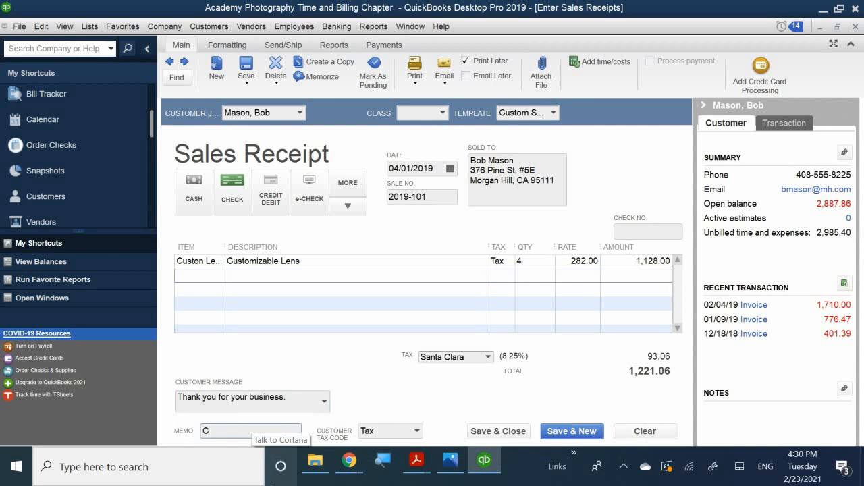
text(ustom Lens Order#)
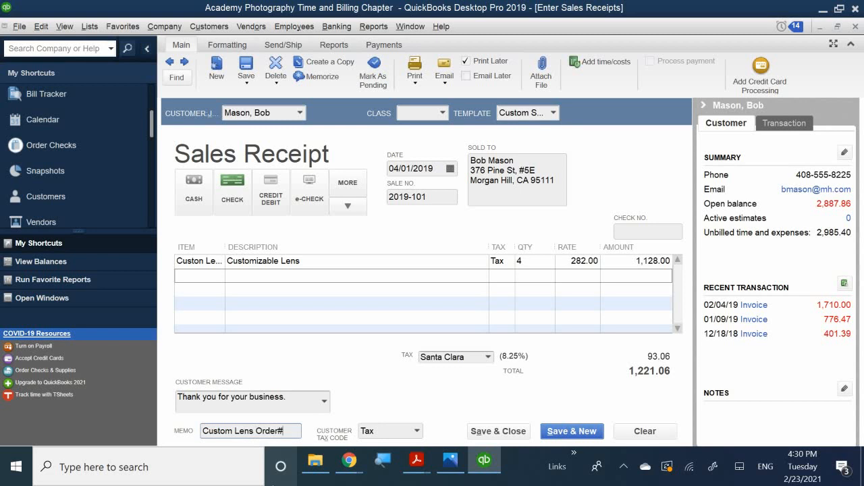
text(2019)
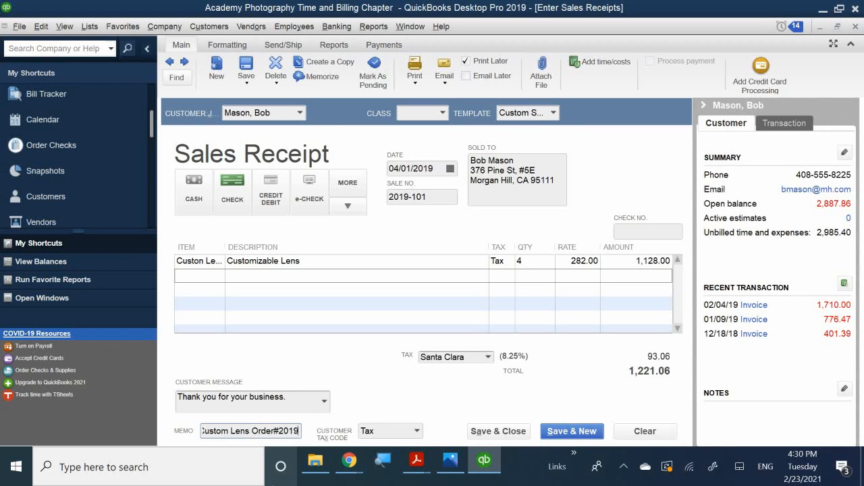
text(-101)
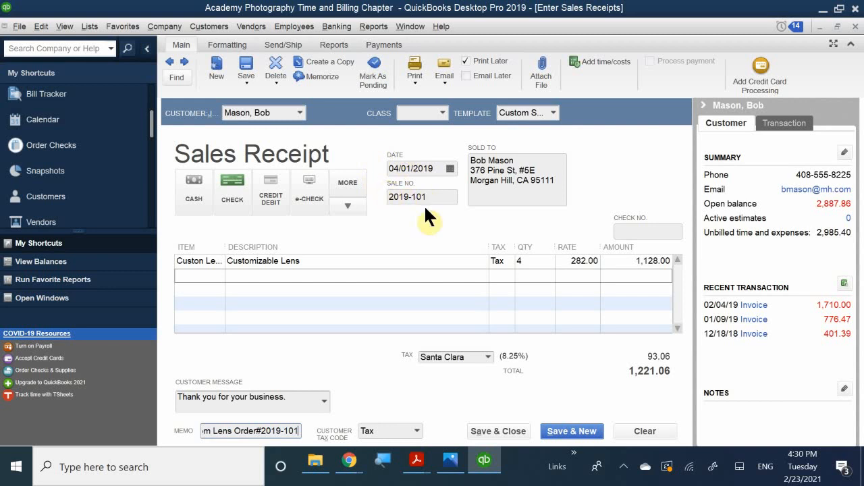
mouse_move(488, 466)
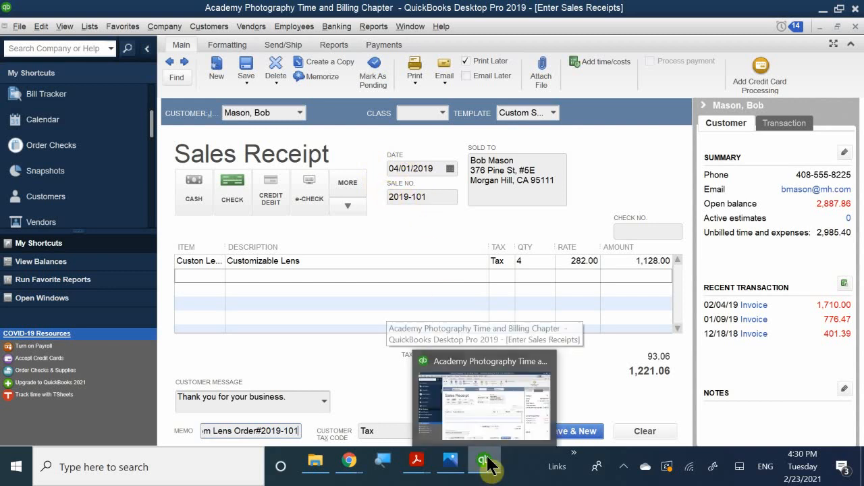
mouse_move(419, 465)
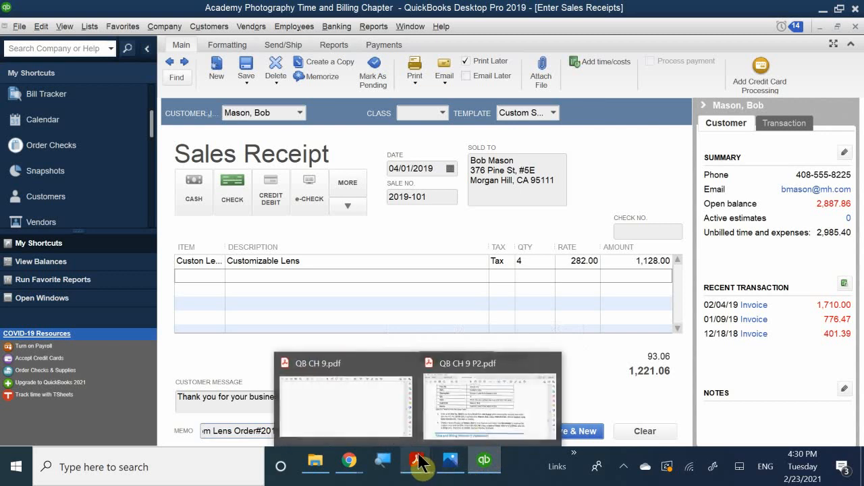
mouse_move(461, 417)
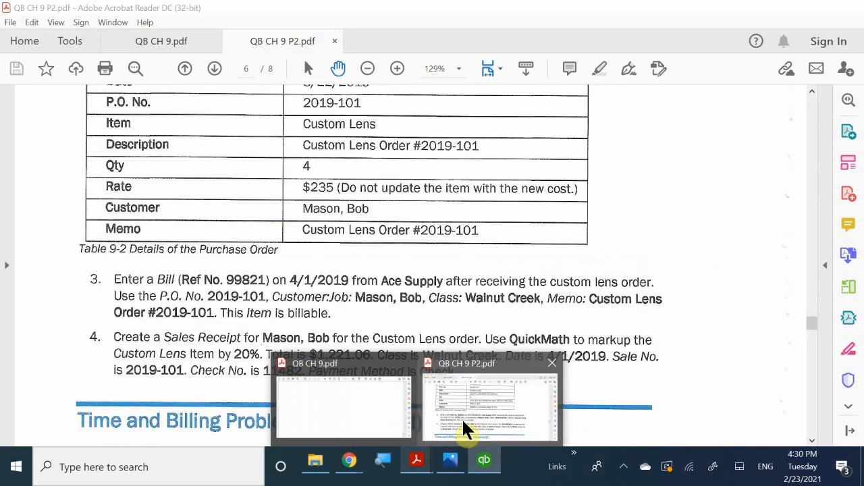
click(463, 422)
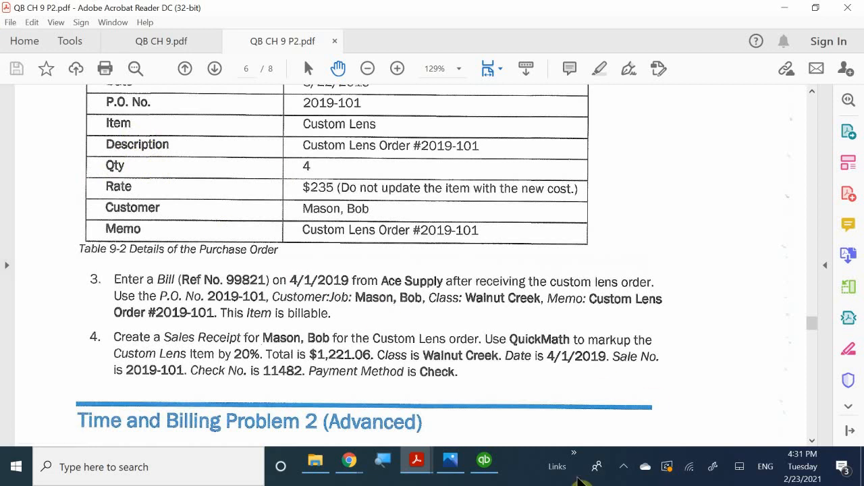
click(486, 462)
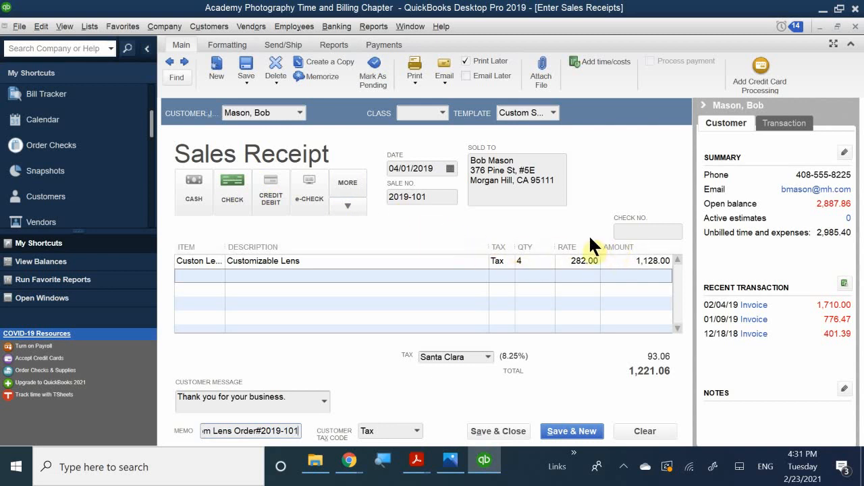
Enter 11482 as the customer's check number.
click(632, 228)
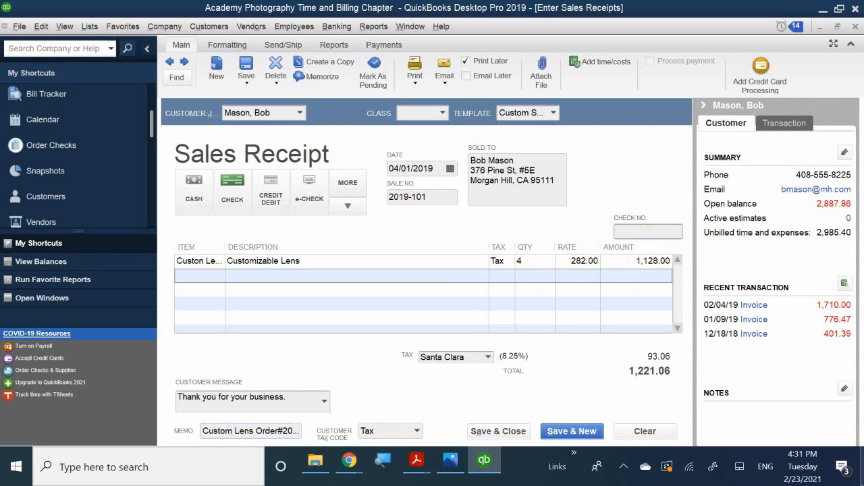
text(11482)
Assign class Walnut Creek to receipt 2019-101 and Save & Close it.
click(412, 108)
text(w)
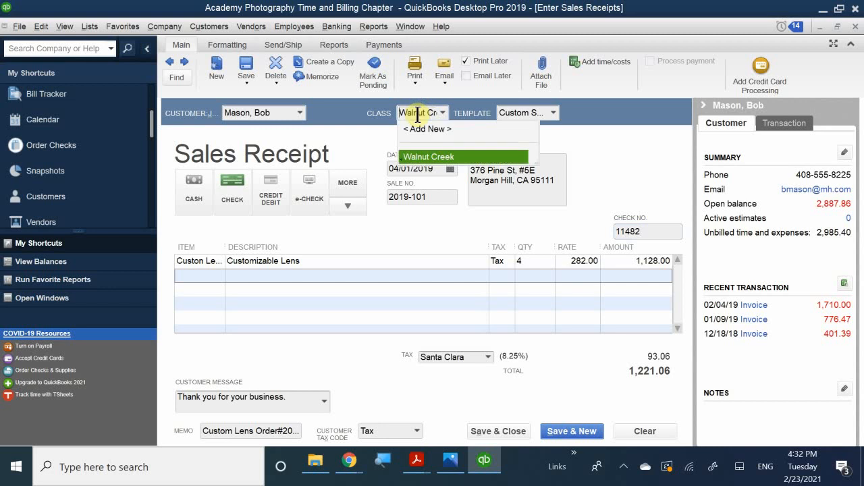
click(438, 156)
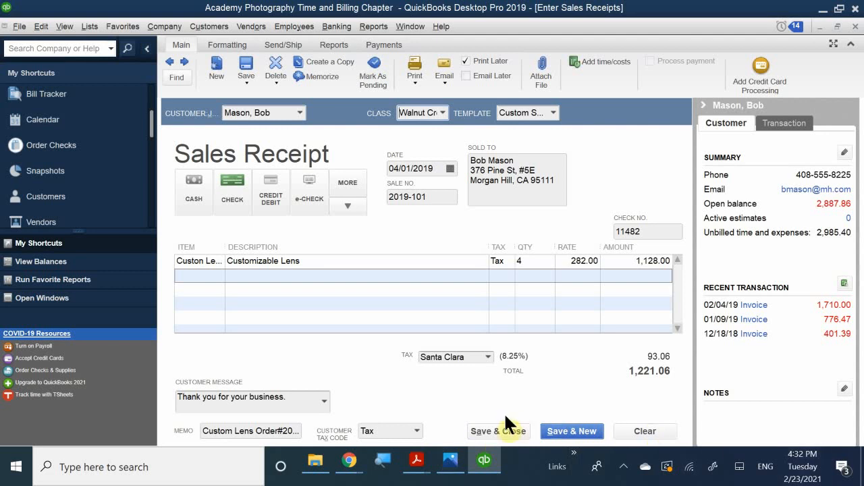
click(499, 430)
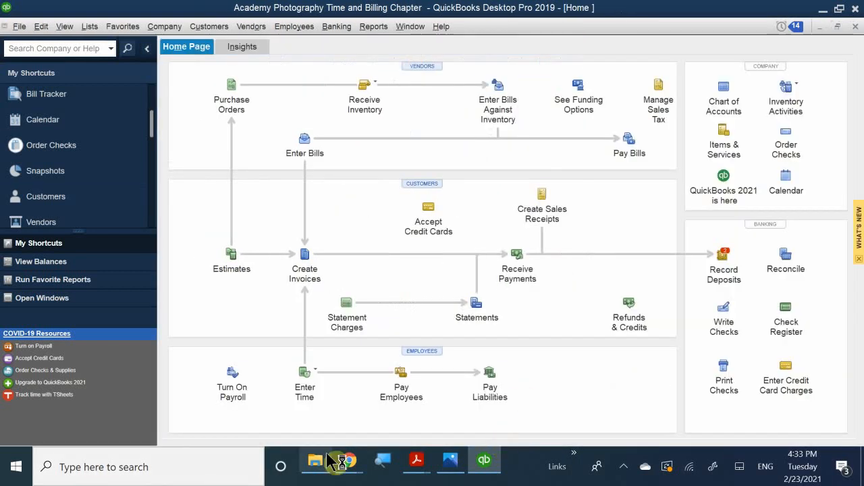
Scroll QB CH 9 P2.pdf back through the review questions before Time and Billing Problem 1.
mouse_move(415, 460)
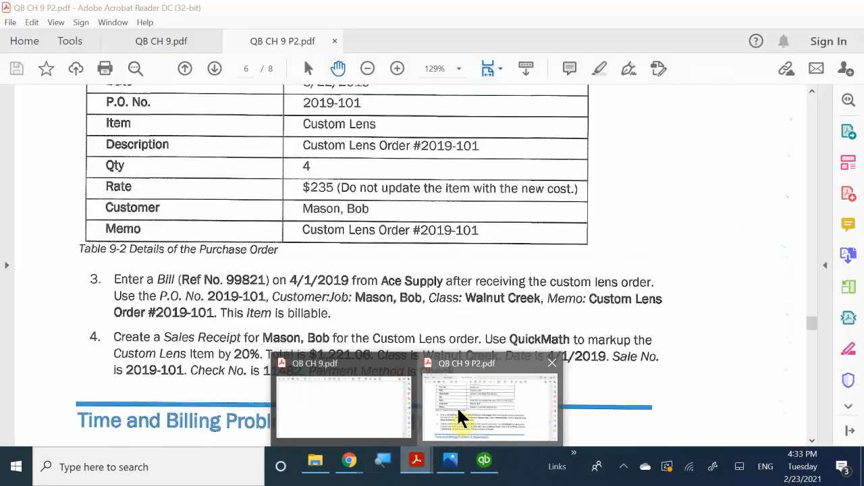
click(459, 417)
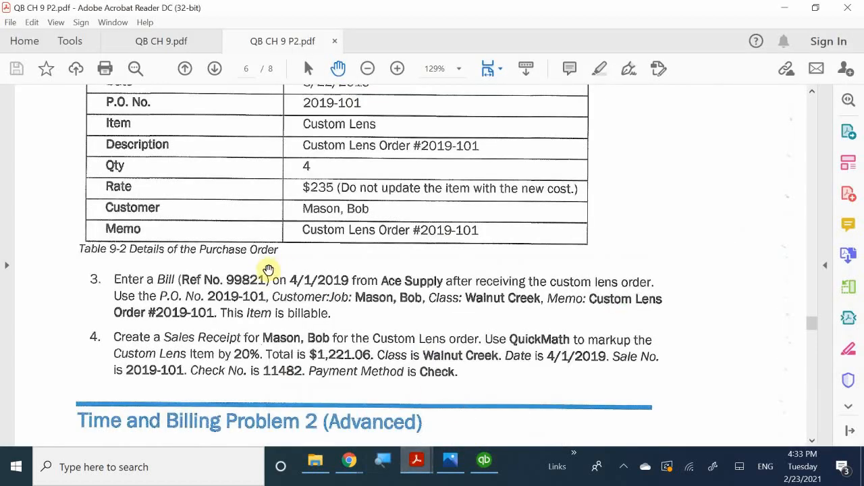
scroll(272, 276, up, 4)
scroll(274, 281, up, 10)
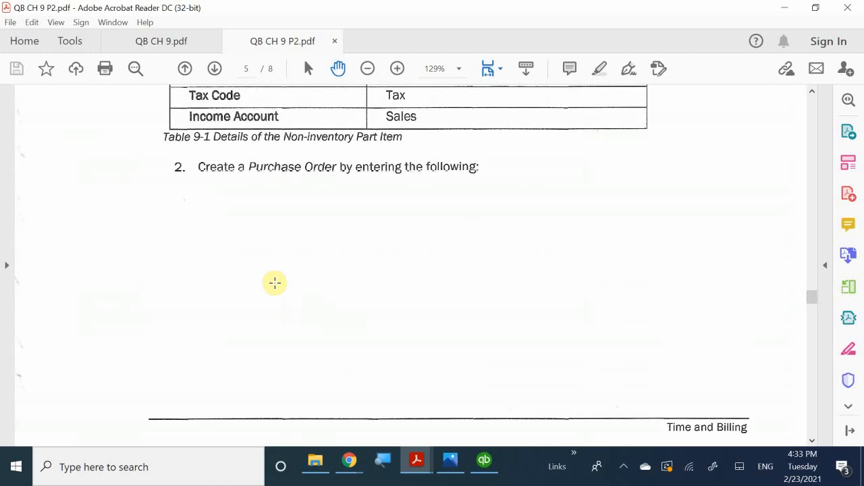
scroll(274, 283, down, 9)
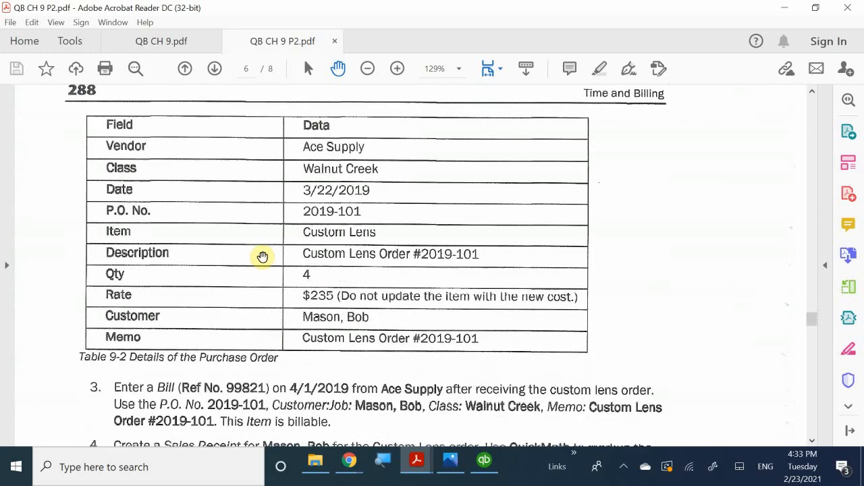
scroll(263, 257, down, 3)
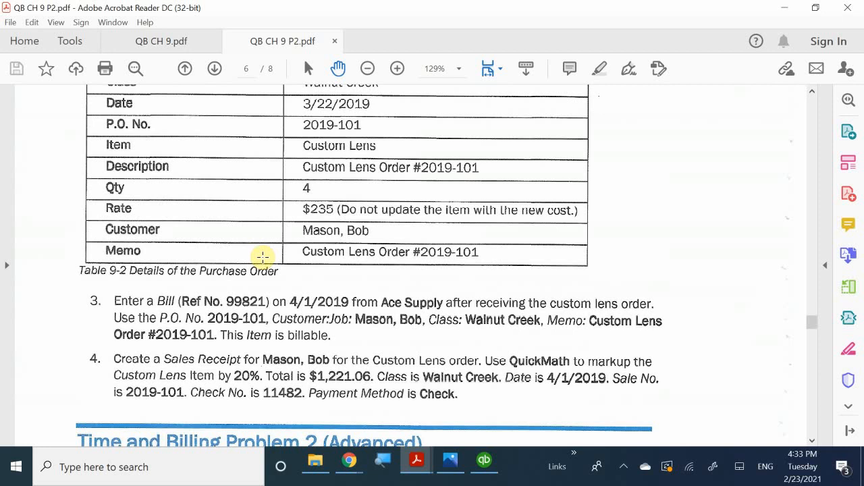
scroll(263, 257, up, 10)
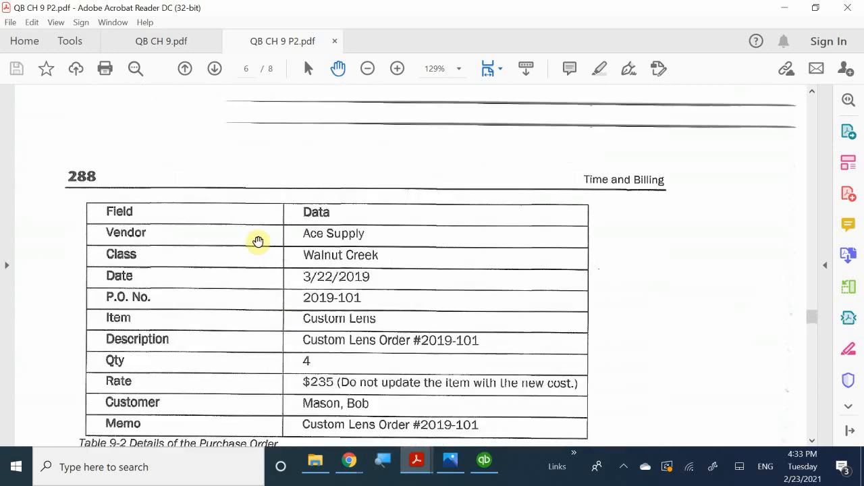
scroll(258, 241, up, 15)
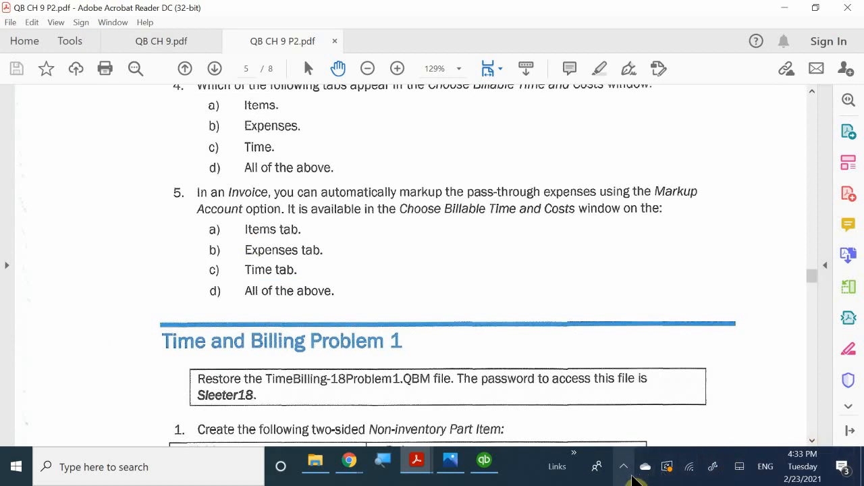
click(631, 475)
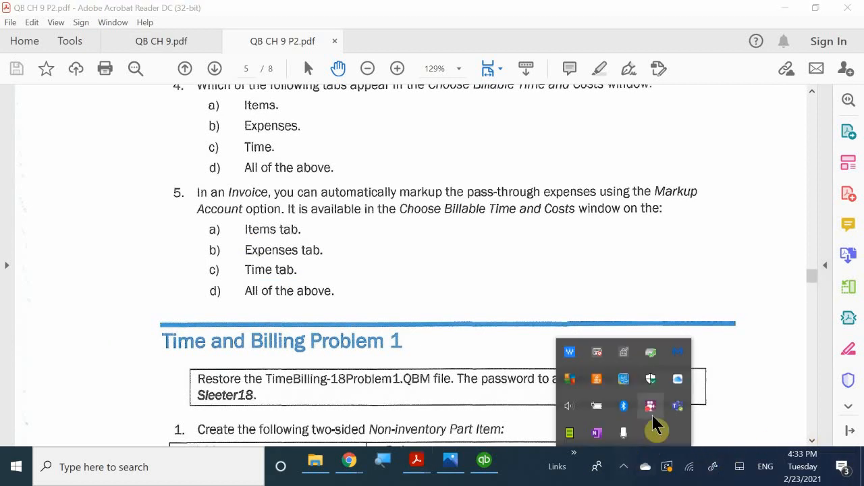